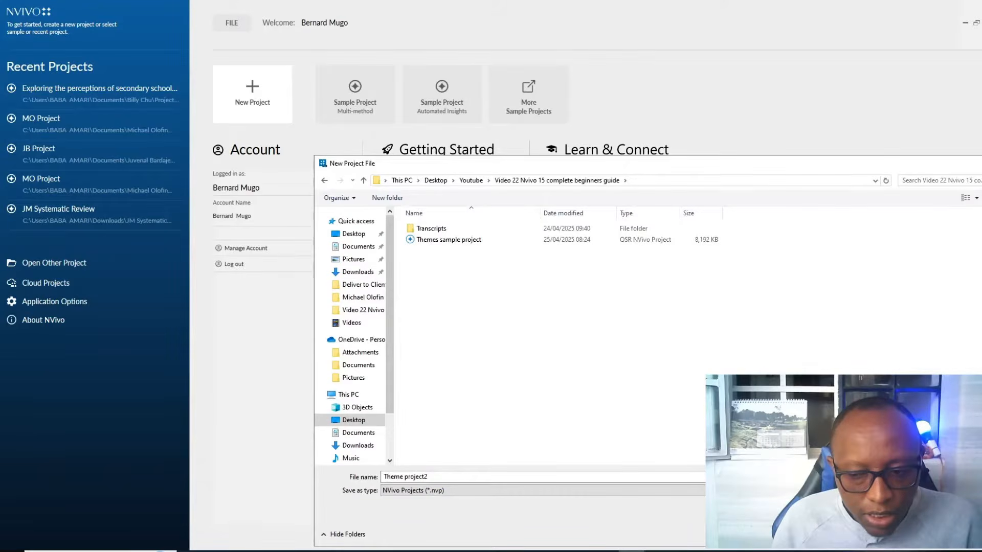
- Create the project Theme project2 in the "Video 22 Nvivo 15 complete beginners guide" folder with English (US) as text content language
key("Return")
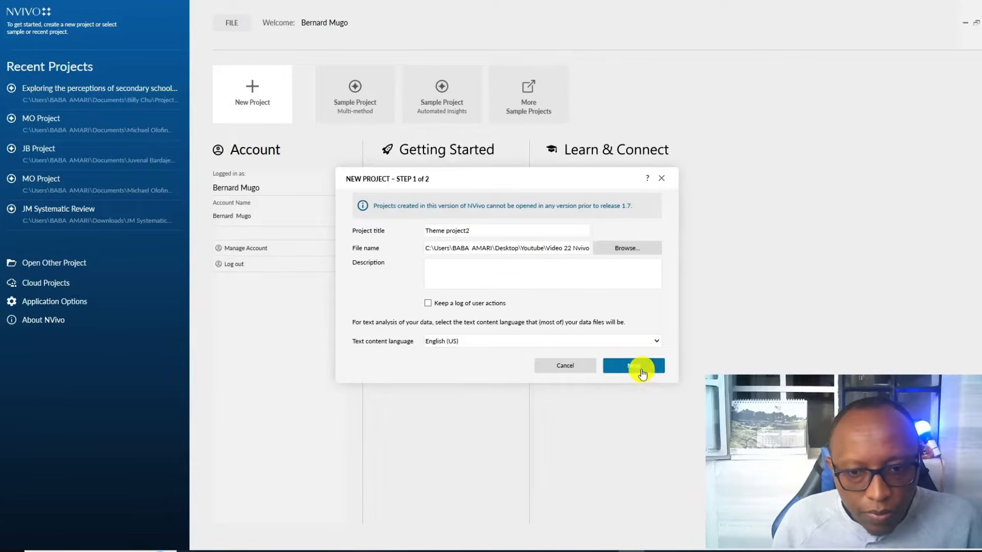
left_click(642, 371)
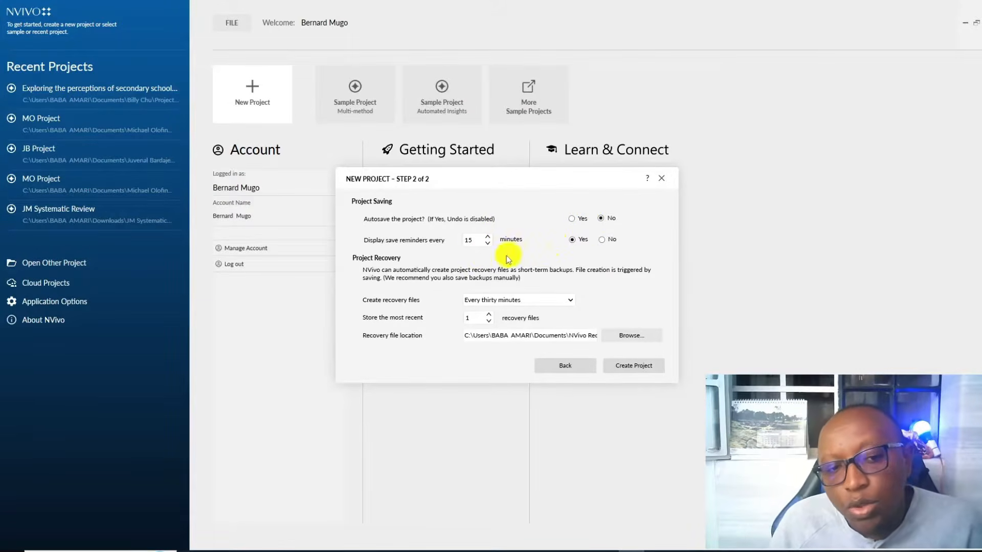
left_click(644, 366)
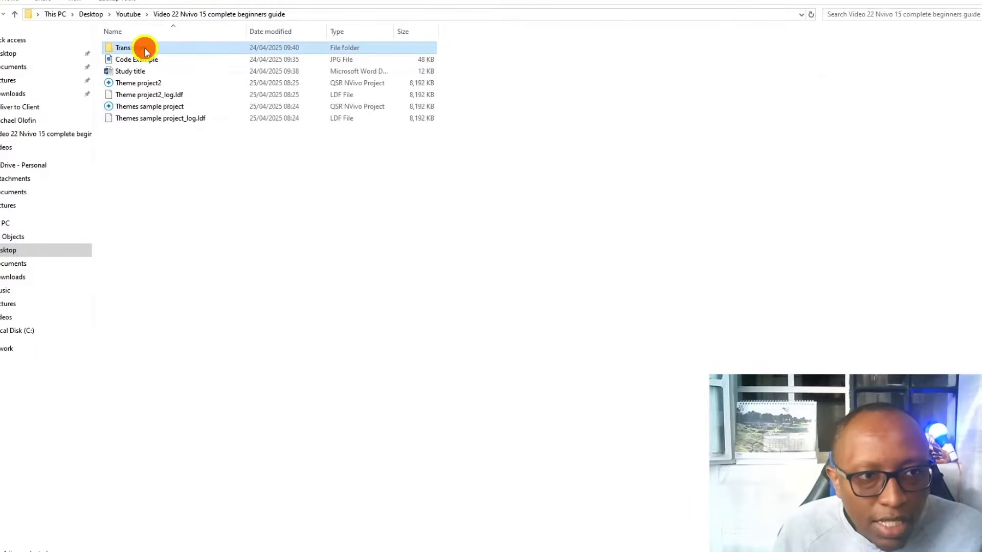
- Look through the Transcripts folder, then open the Study title document, close its recovery pane and read the title
double_click(145, 46)
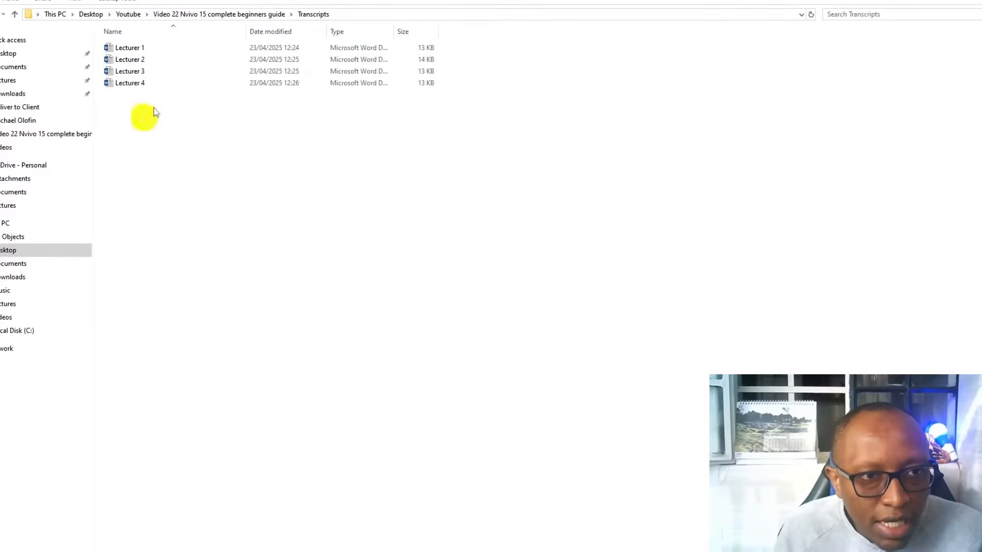
left_click(272, 14)
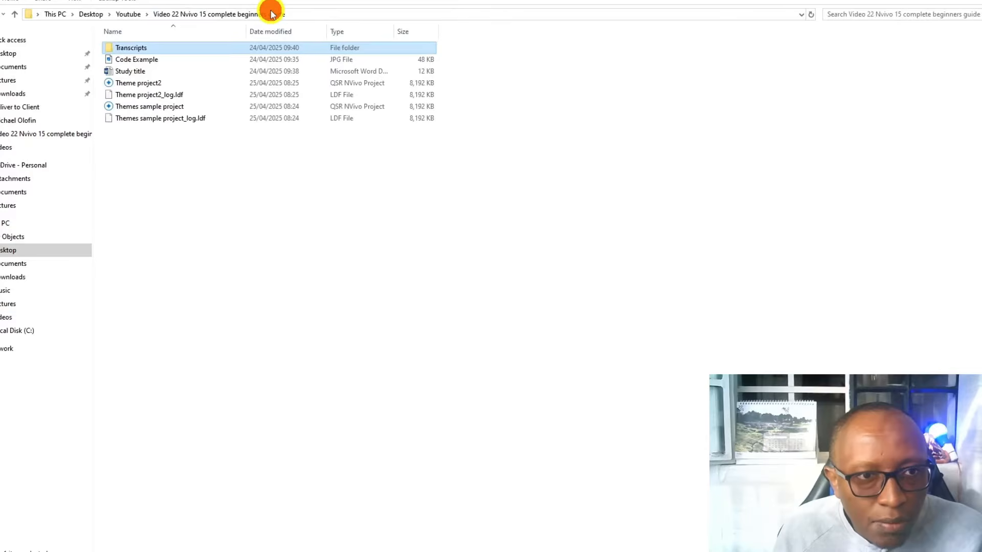
double_click(145, 72)
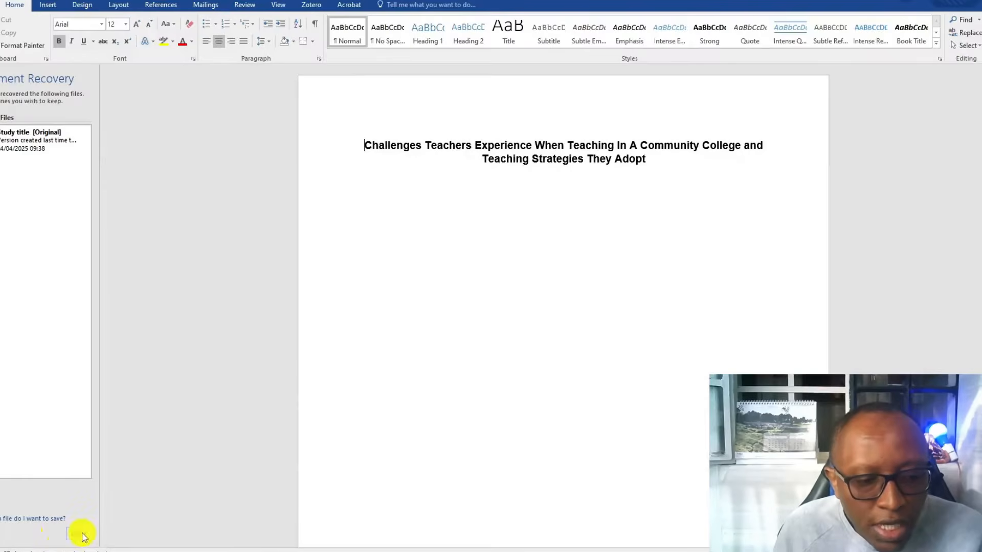
left_click(78, 533)
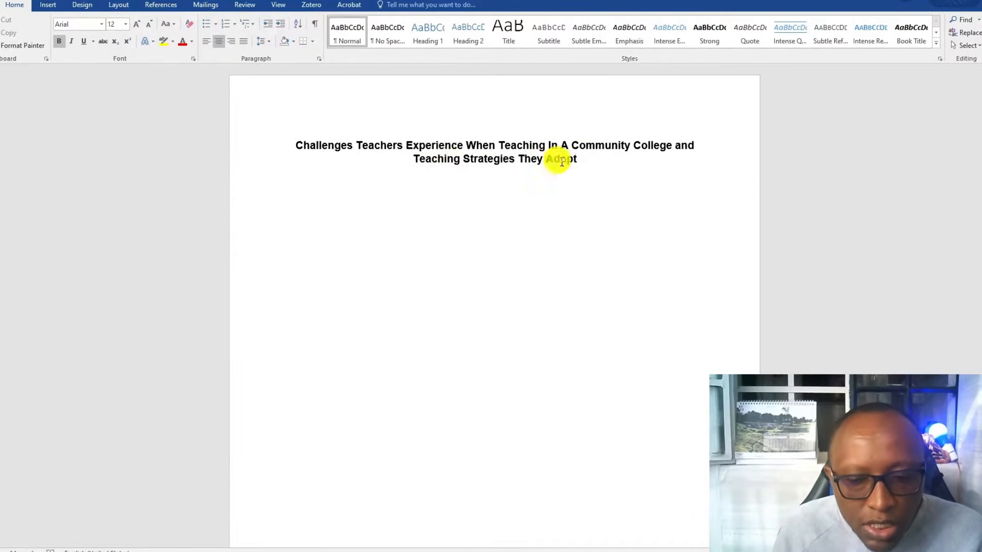
left_click(619, 384)
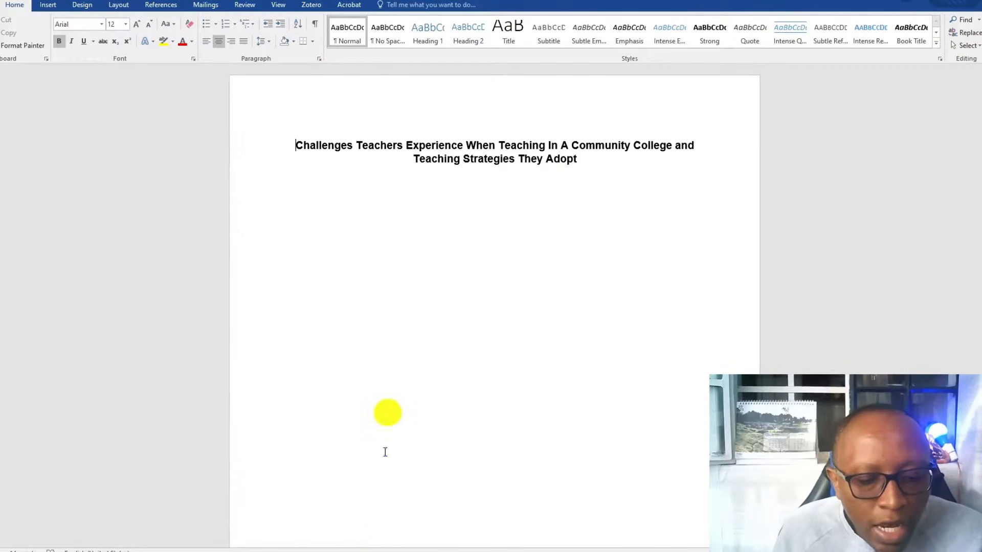
- Switch to NVivo, dismiss the Files introduction and import Lecturer 2.docx from the Transcripts folder into the project's files
left_click(609, 551)
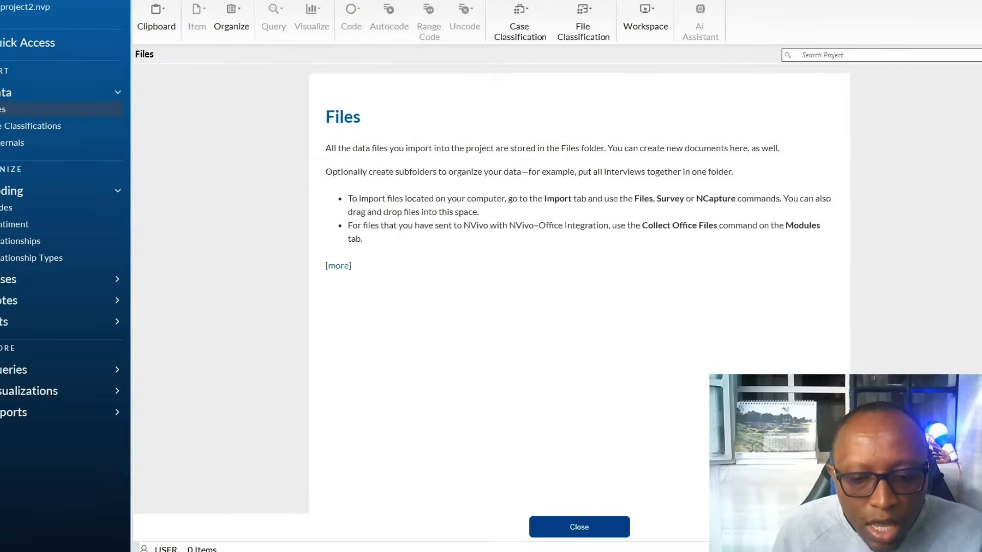
left_click(568, 527)
left_click(5, 110)
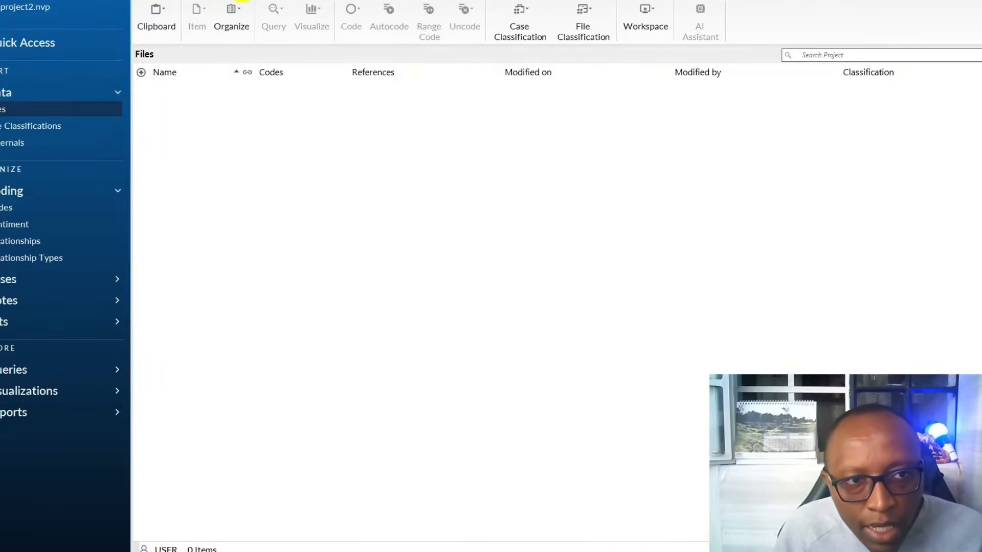
left_click(241, 1)
left_click(239, 18)
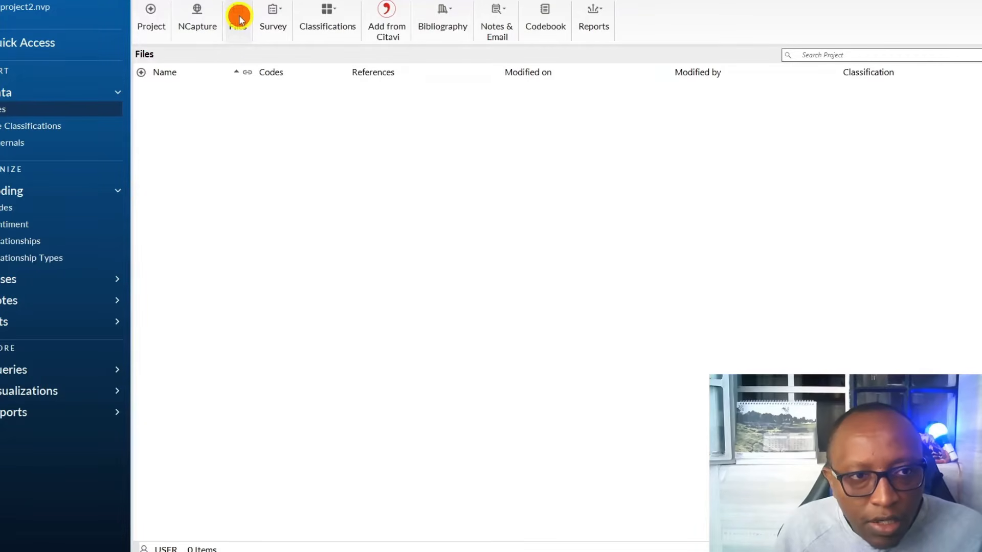
left_click(452, 223)
left_click(457, 232)
left_click(951, 545)
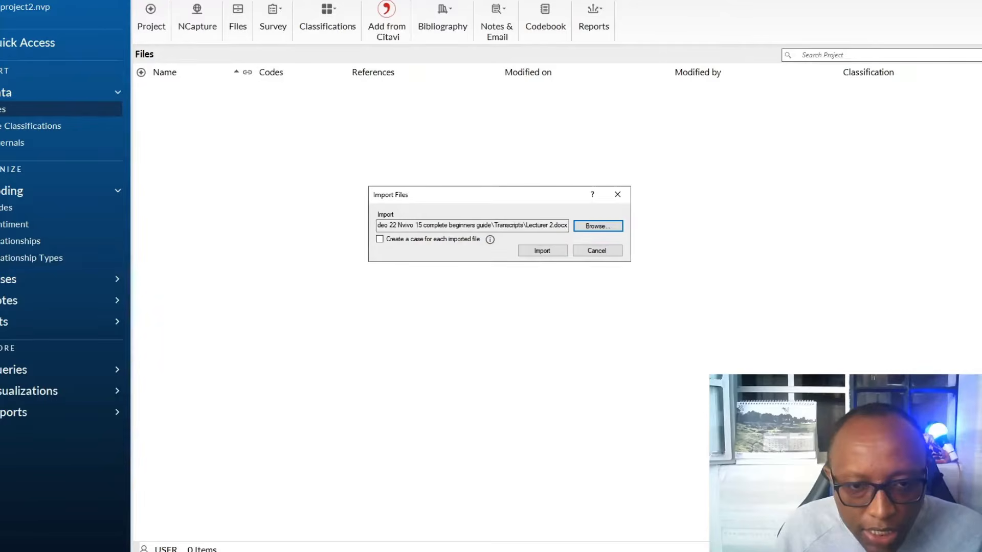
left_click(534, 253)
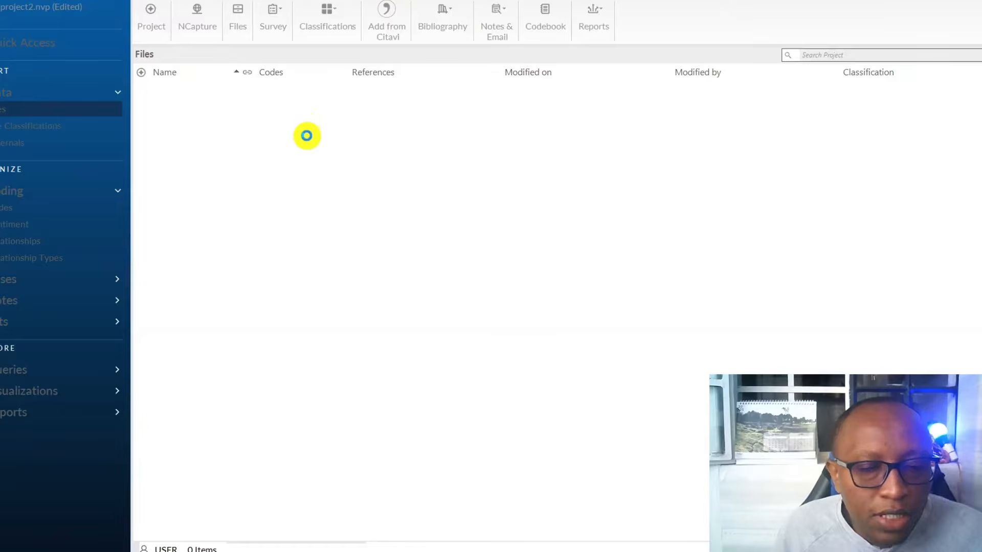
left_click(574, 366)
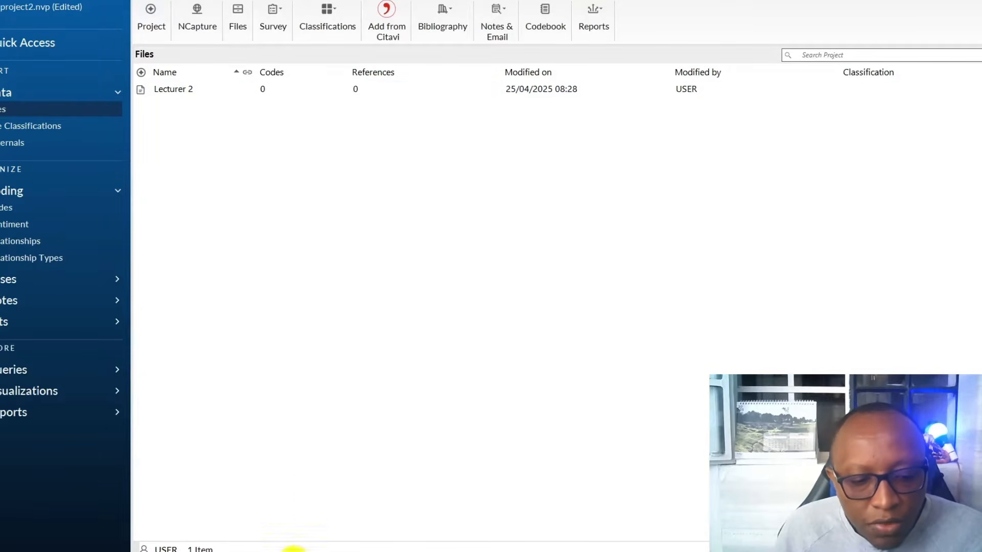
- Import the Lecturer 3 transcript into the project's files straight from the Transcripts folder in File Explorer
left_click(293, 551)
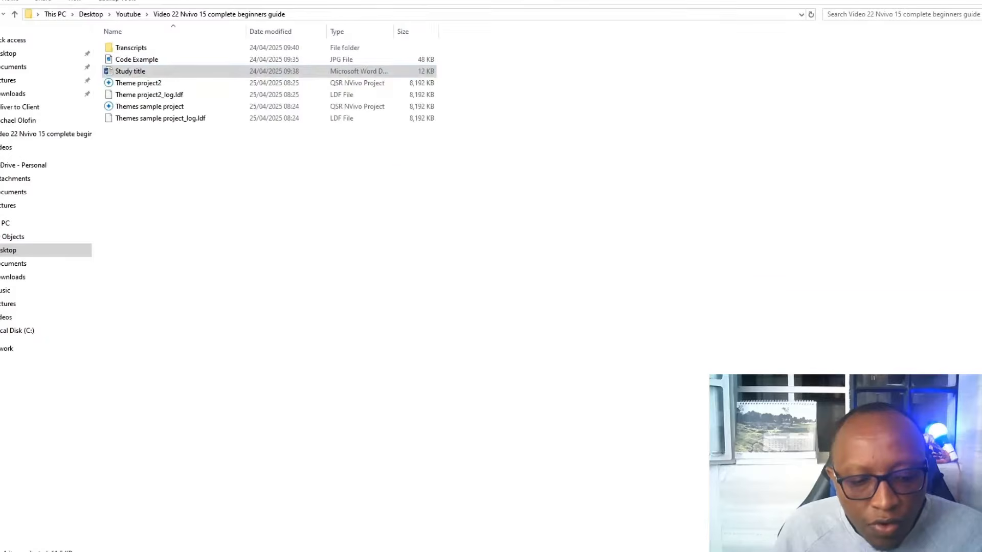
left_click(136, 46)
double_click(136, 47)
left_click(144, 74)
left_click_drag(143, 74, 406, 276)
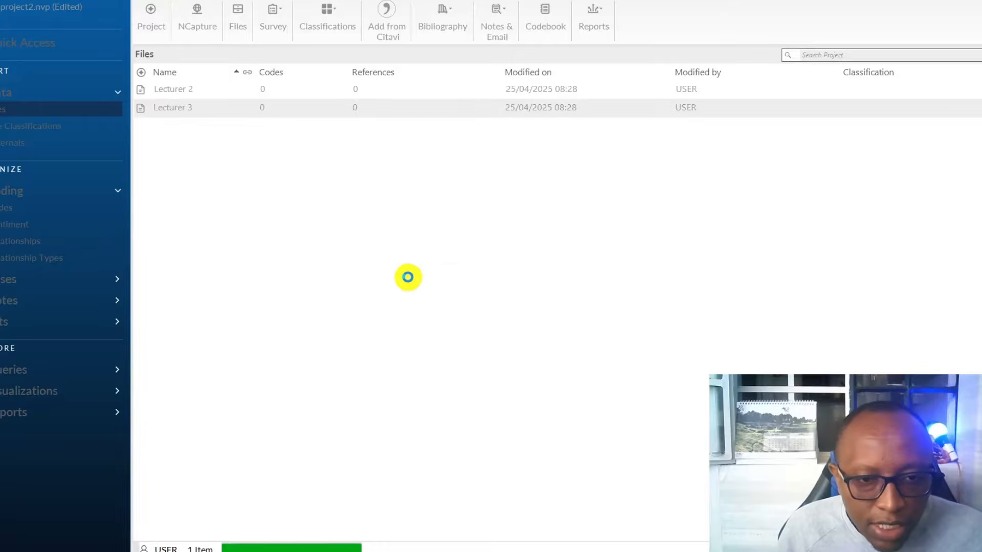
left_click(579, 367)
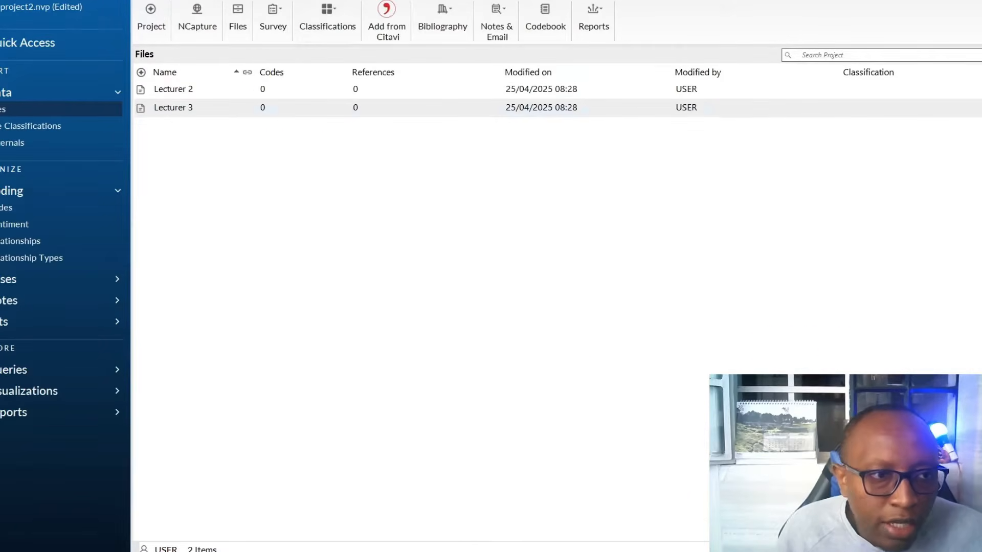
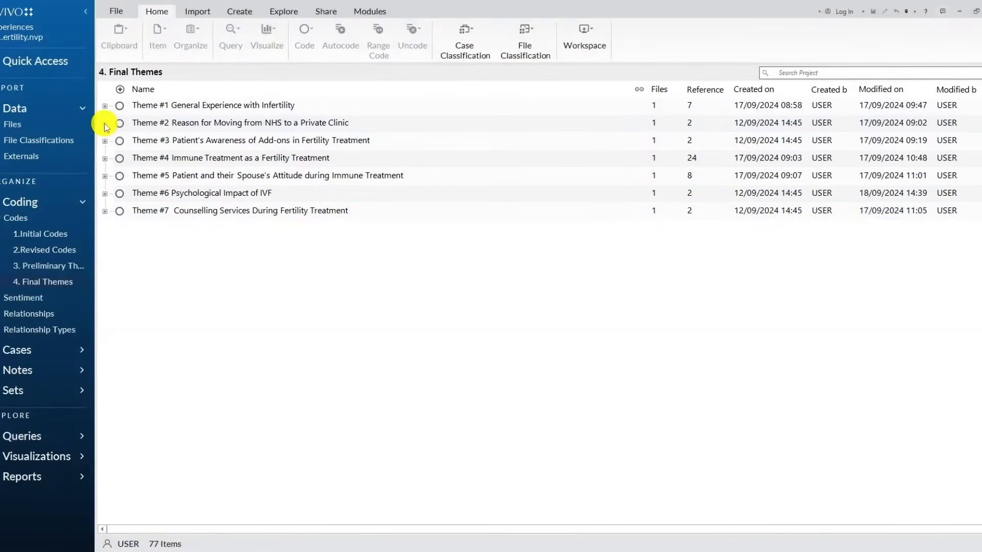
- Examine the sample final themes, the word cloud and hierarchy chart, and the thematic analysis report with its themes and coding structure tables
left_click(105, 124)
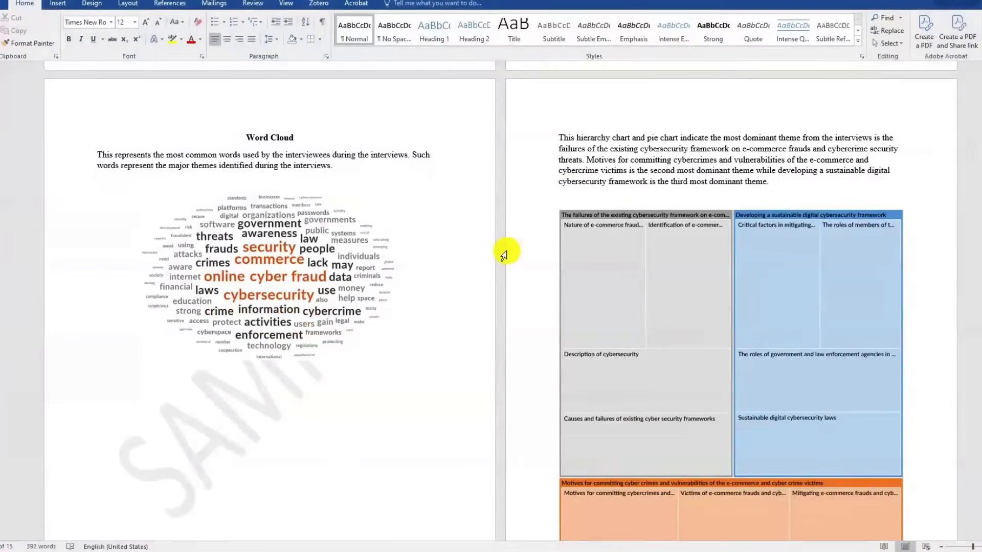
scroll(504, 254, "down", 8)
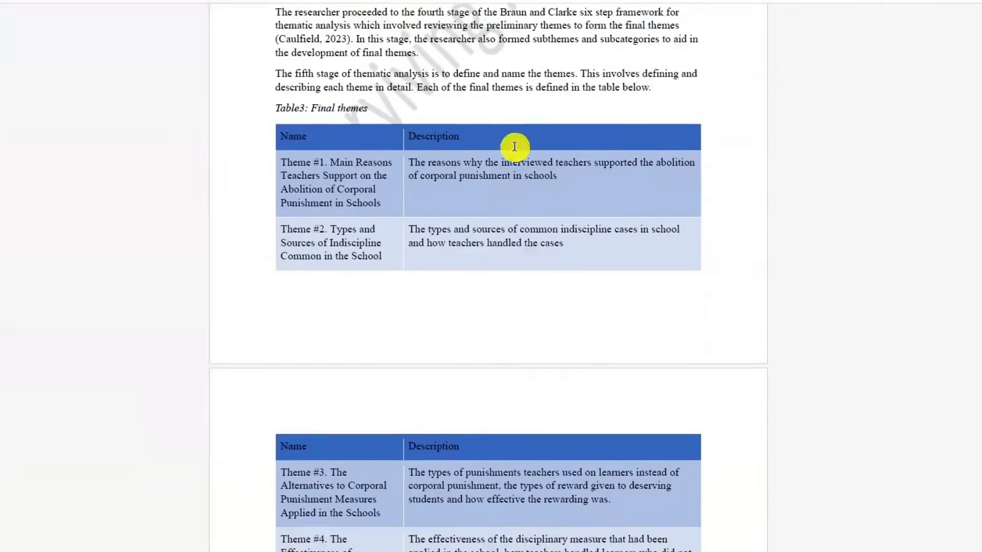
scroll(514, 147, "down", 9)
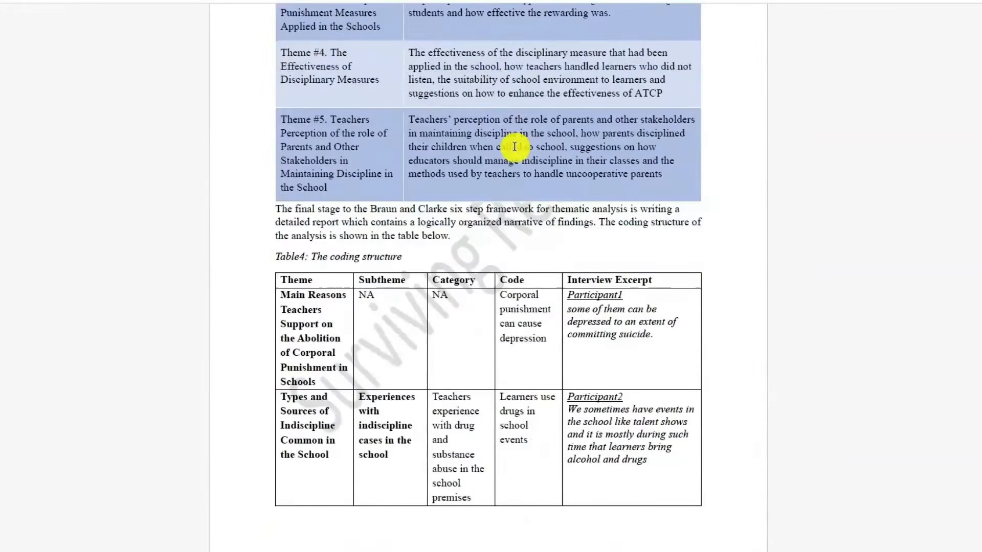
scroll(514, 147, "down", 13)
scroll(514, 147, "down", 14)
scroll(514, 146, "down", 13)
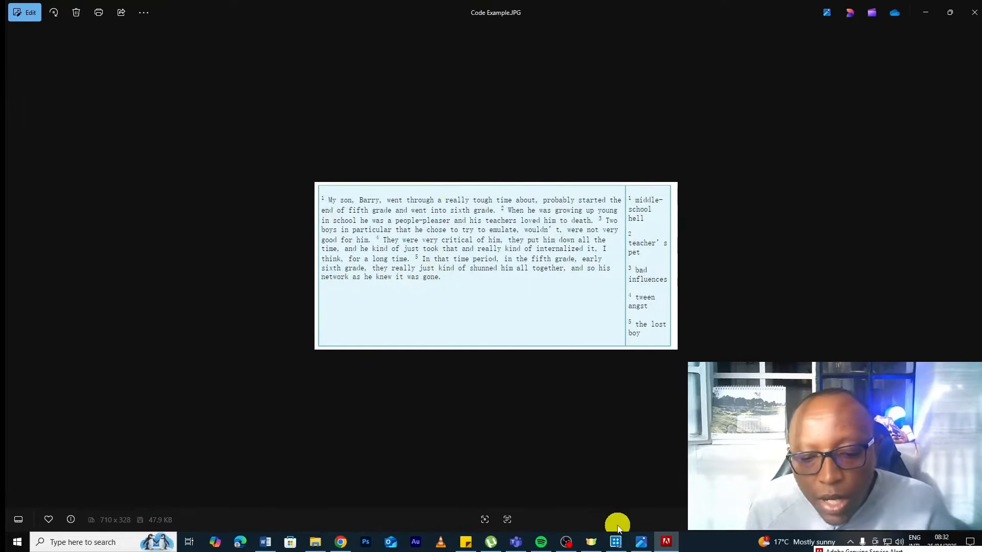
- Switch from the code example image to NVivo and open the Lecturer 2 transcript
left_click(616, 542)
left_click(281, 106)
double_click(281, 108)
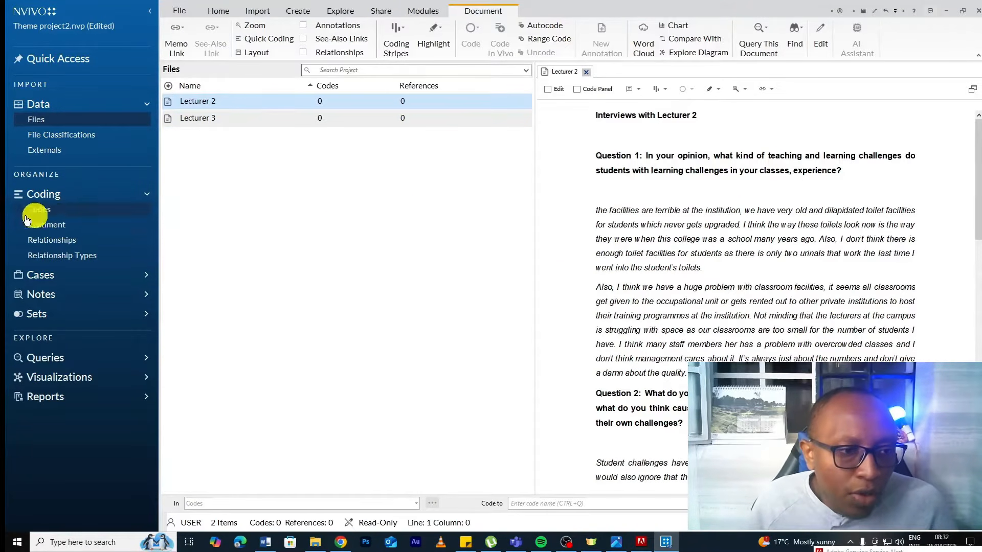
- Create a folder named "A.Initial Coding" under Codes, open it and dismiss the Codes introduction
left_click(51, 210)
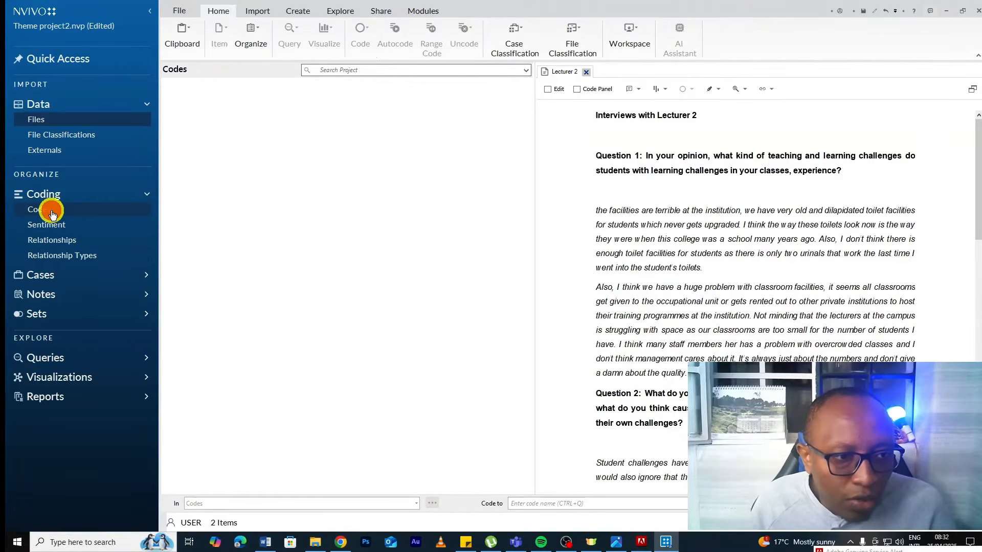
right_click(52, 211)
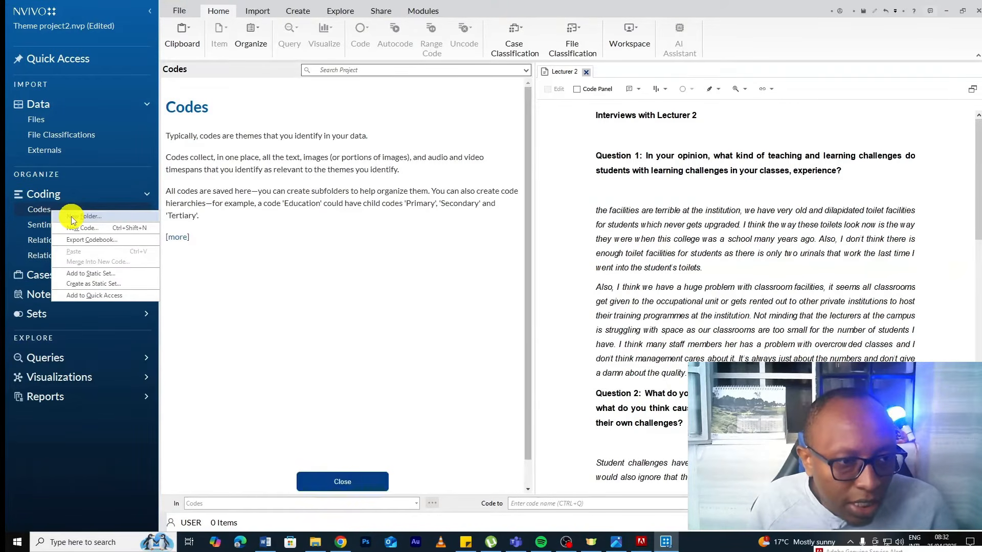
left_click(72, 218)
type("A.Initial Coding")
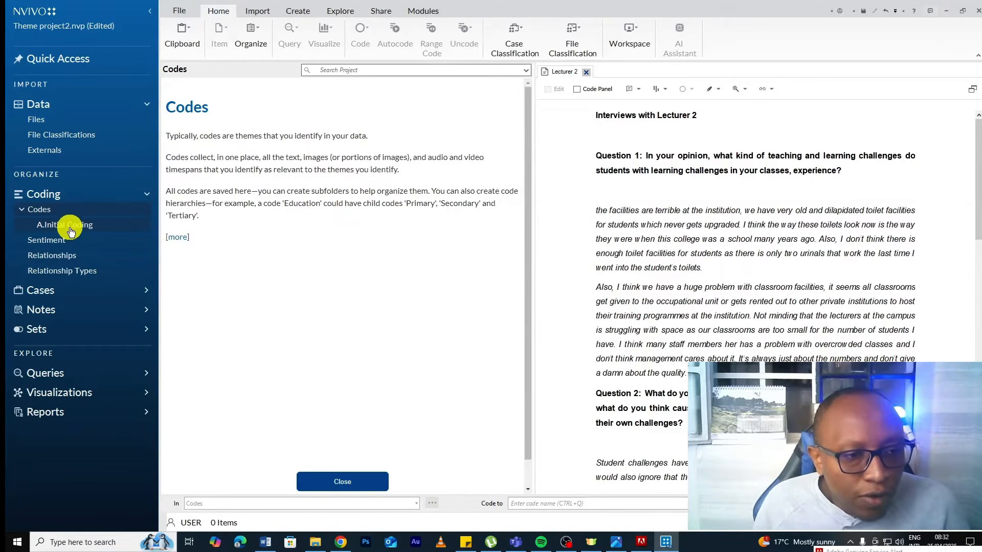
left_click(70, 228)
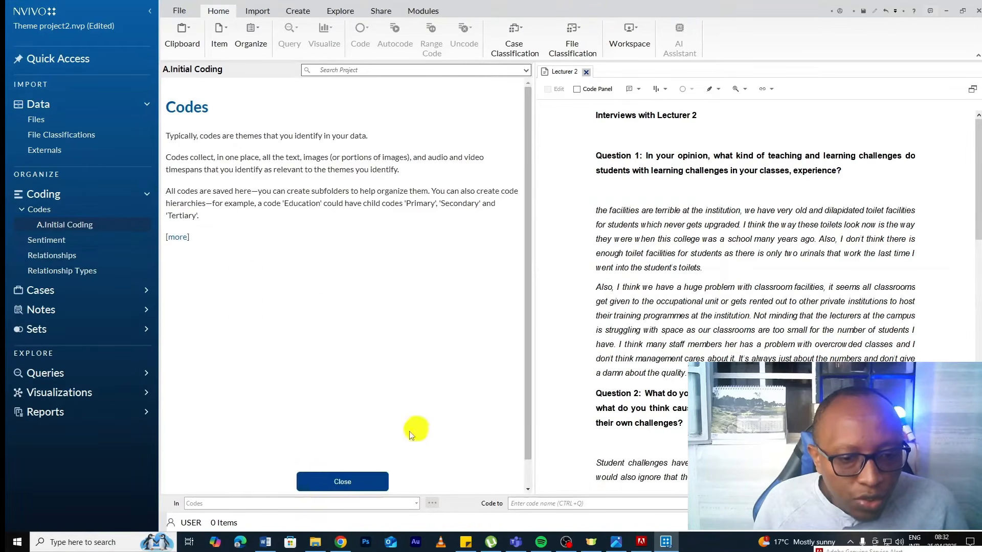
left_click(347, 482)
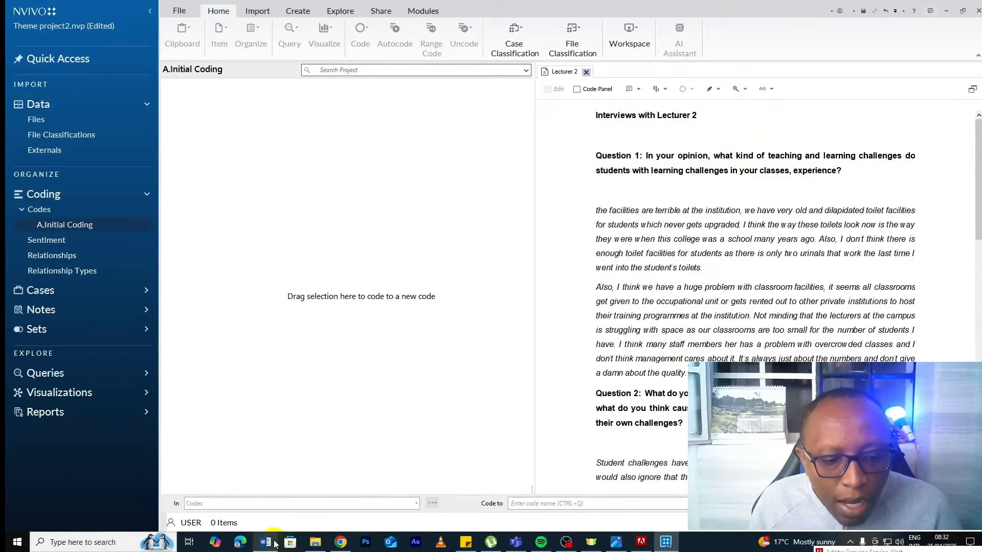
- Switch to File Explorer and open the Lecturer 2 document from the Transcripts folder in Word
mouse_move(315, 541)
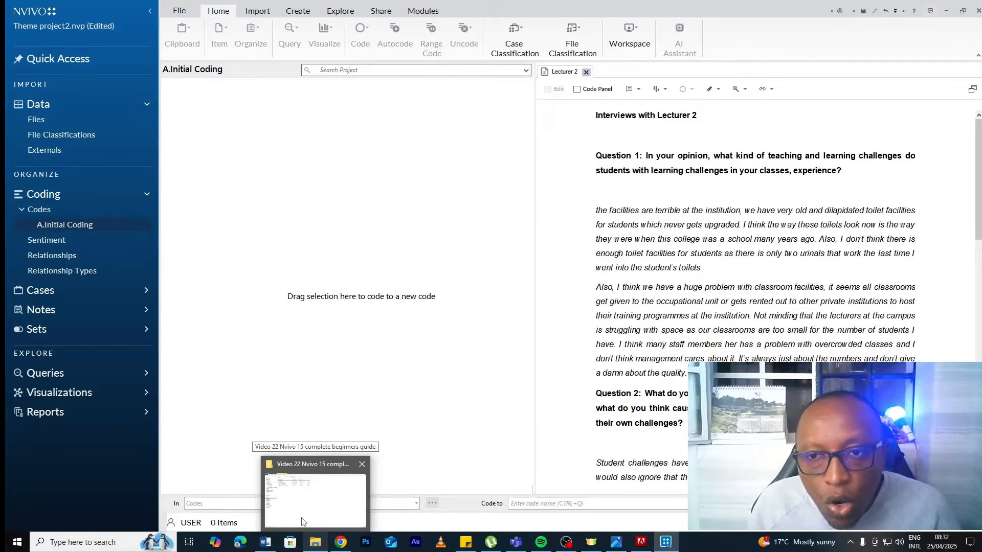
left_click(302, 522)
double_click(164, 63)
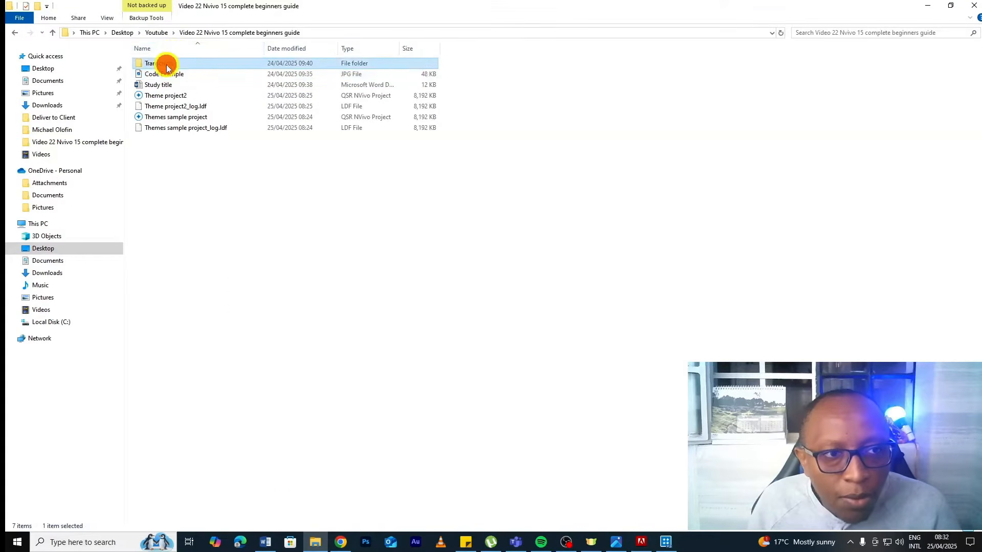
double_click(155, 76)
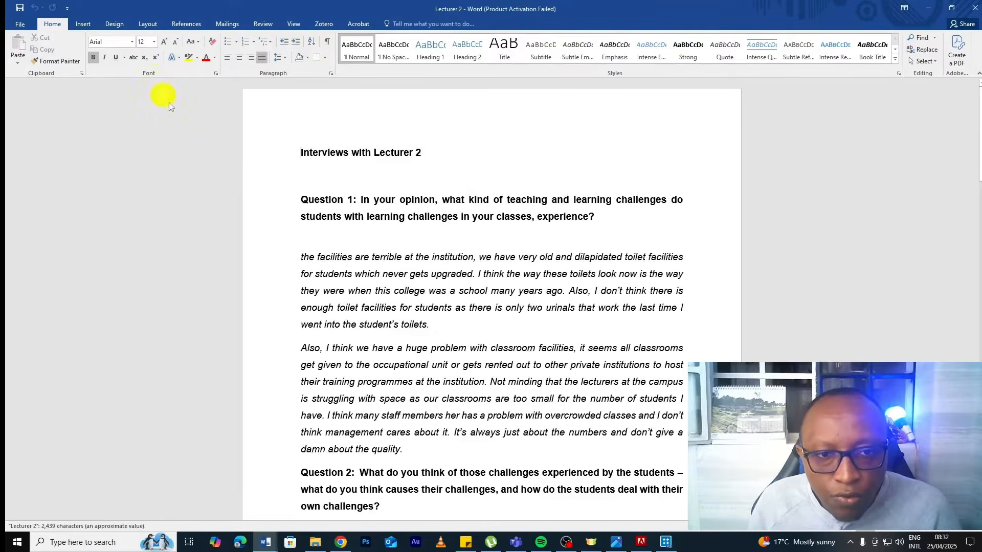
- Colour the Question 1 text dark red and the Question 2 text light green in the Lecturer 2 document
left_click_drag(296, 200, 594, 228)
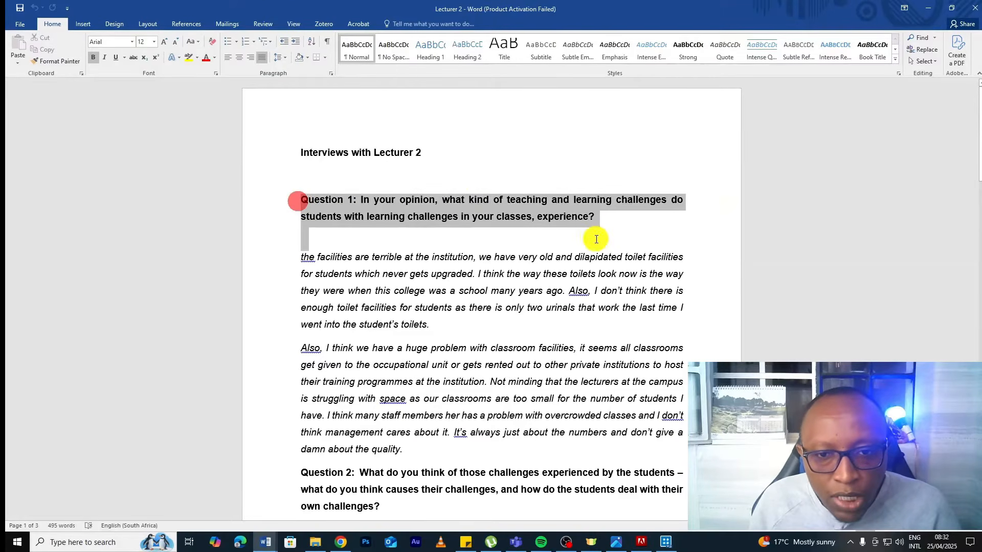
left_click(210, 59)
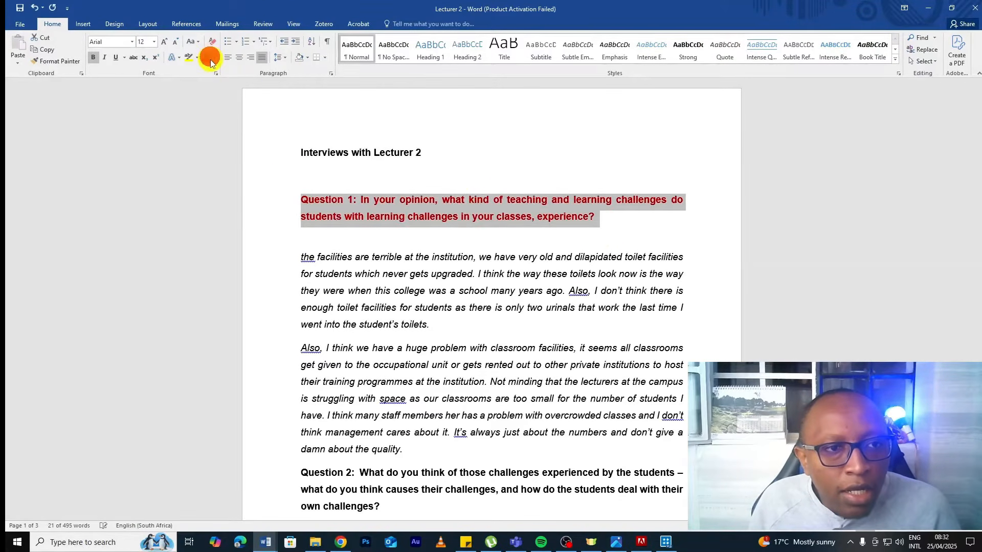
scroll(486, 252, "down", 5)
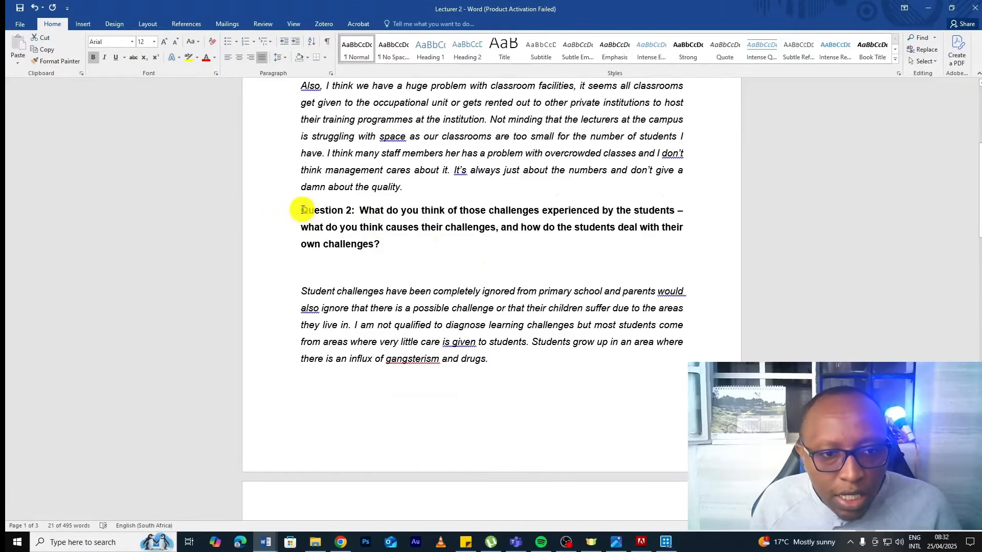
left_click_drag(298, 209, 450, 272)
left_click(214, 58)
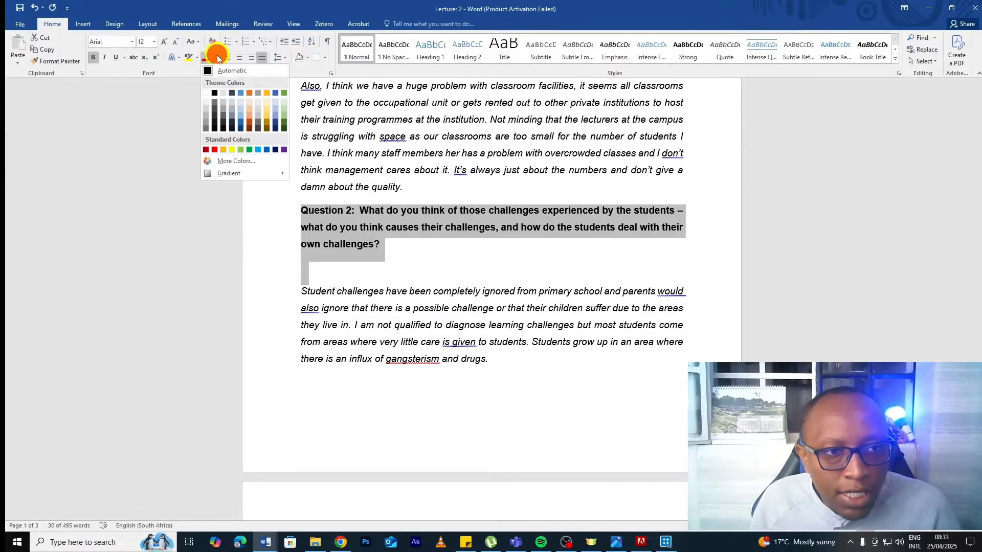
left_click(241, 149)
- Colour the Question 3 text light blue and the Question 4 text blue
scroll(440, 322, "down", 10)
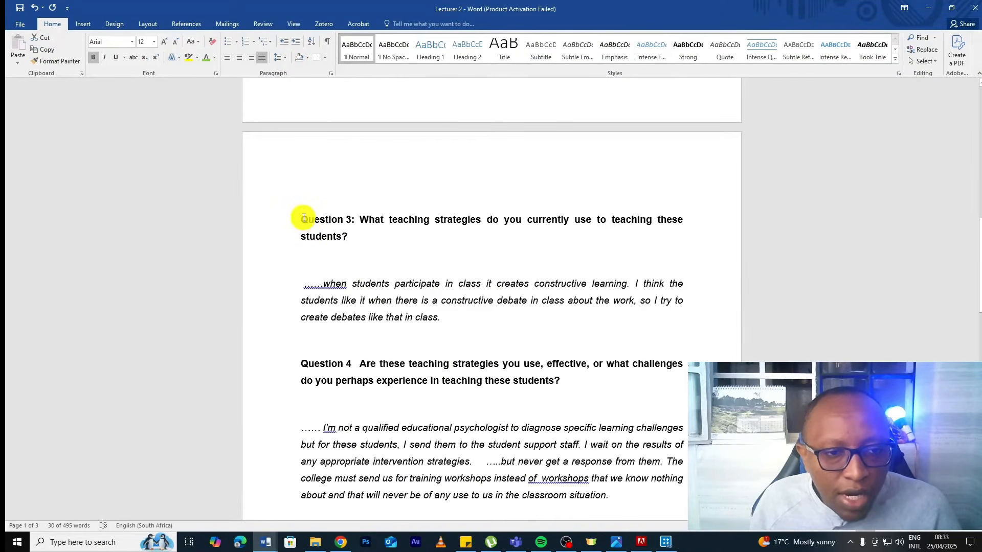
left_click_drag(304, 219, 392, 246)
left_click(215, 58)
left_click(256, 149)
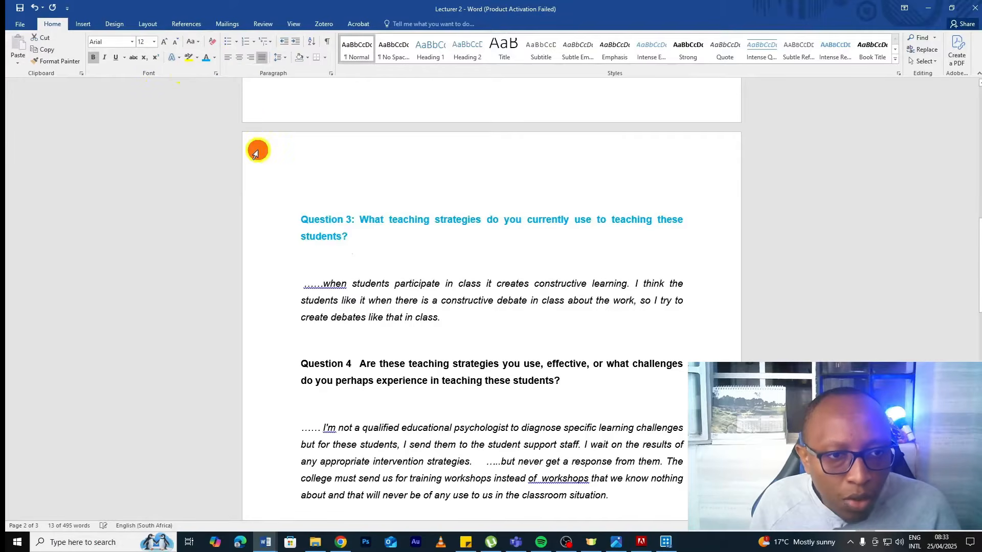
scroll(418, 286, "down", 5)
scroll(421, 288, "up", 1)
left_click_drag(301, 156, 599, 185)
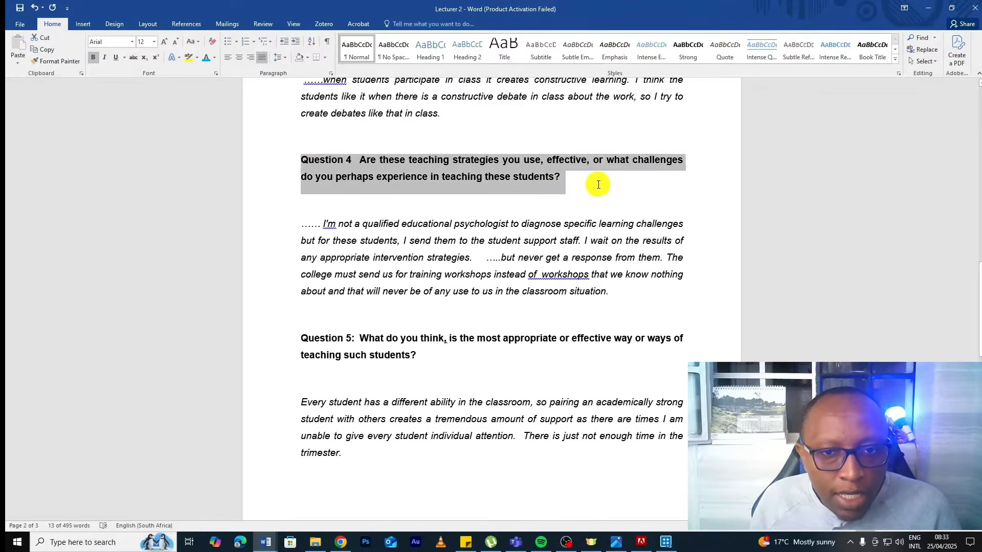
left_click(215, 58)
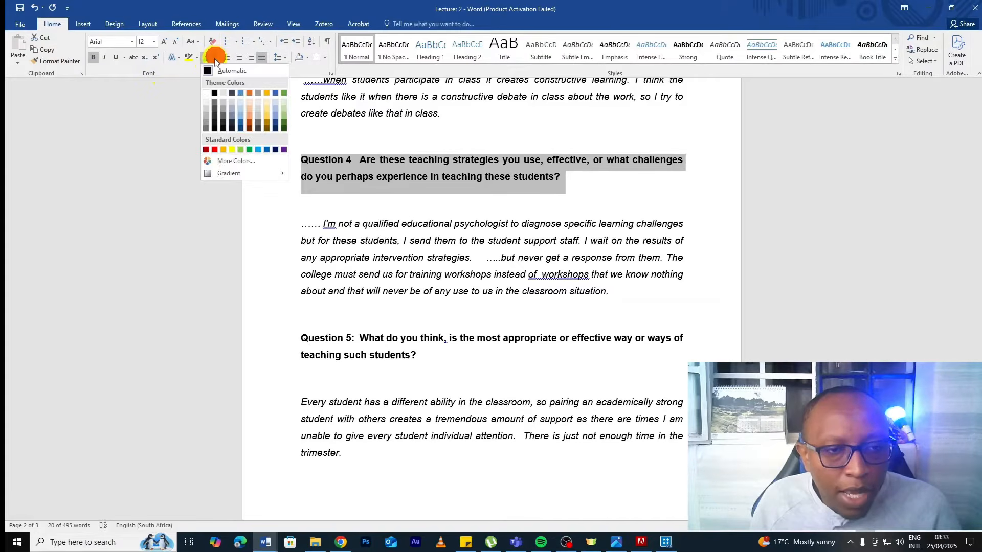
left_click(265, 151)
- Colour the Question 5 text purple and return to the beginning of the document
scroll(313, 215, "down", 3)
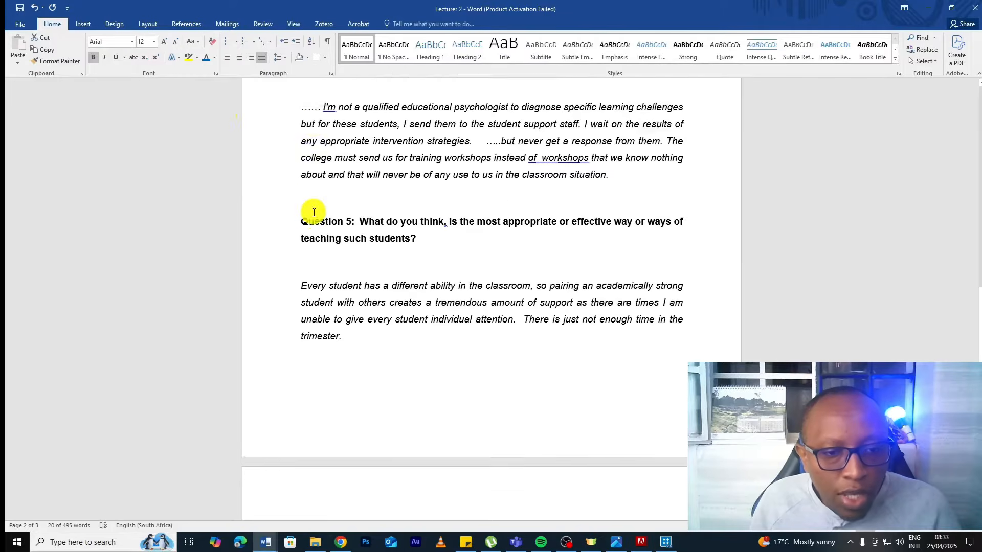
left_click_drag(301, 194, 501, 219)
left_click(205, 57)
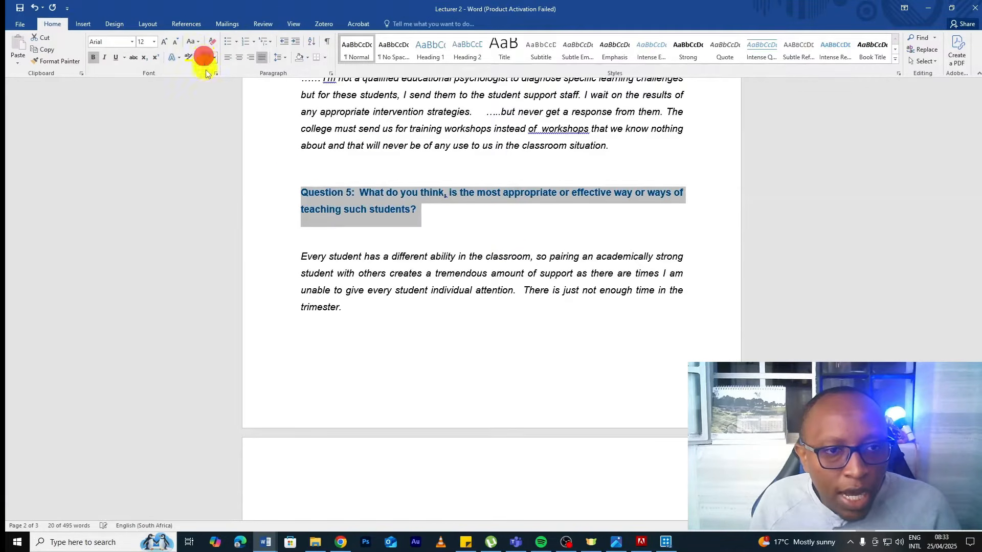
left_click(214, 58)
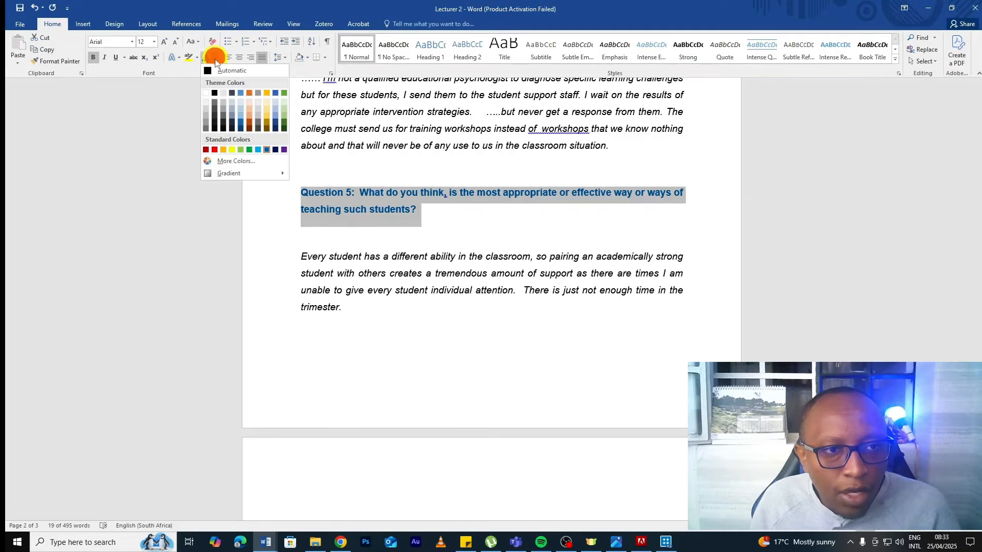
left_click(283, 150)
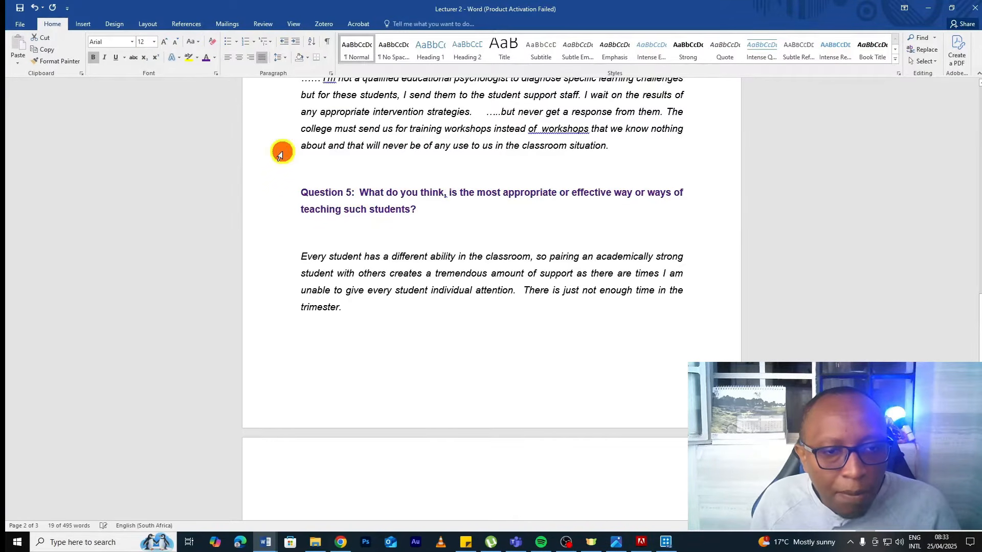
left_click(495, 256)
scroll(495, 256, "down", 4)
scroll(496, 256, "up", 3)
scroll(496, 256, "up", 20)
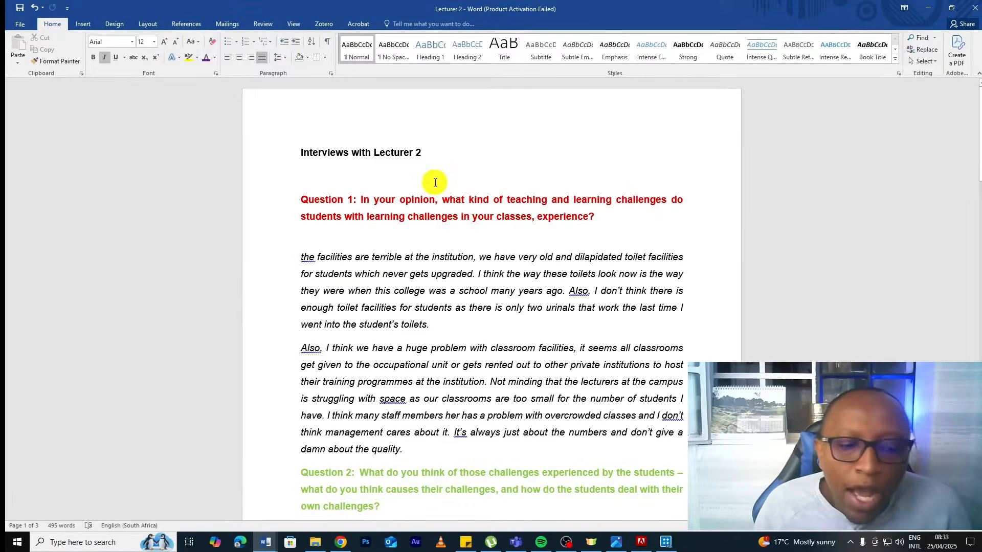
scroll(438, 180, "down", 3)
scroll(438, 178, "up", 3)
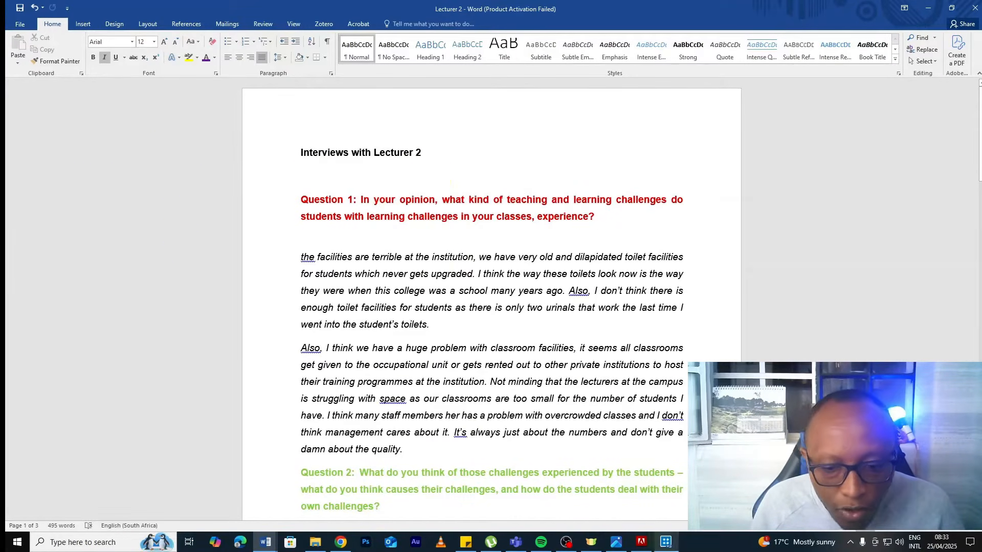
- Switch to NVivo and go through the answer to Question 1 in the Lecturer 2 transcript
left_click(666, 542)
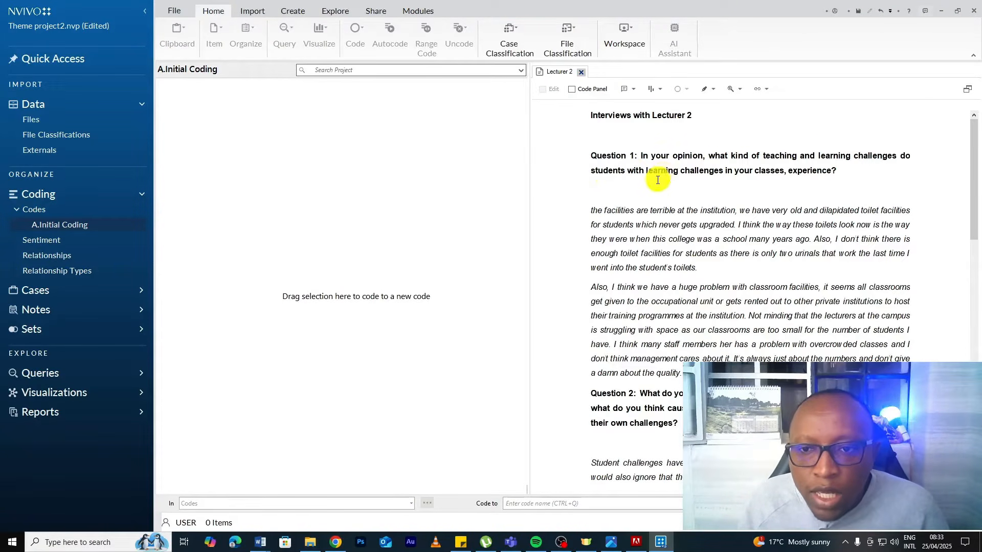
scroll(747, 201, "down", 2)
scroll(731, 194, "up", 2)
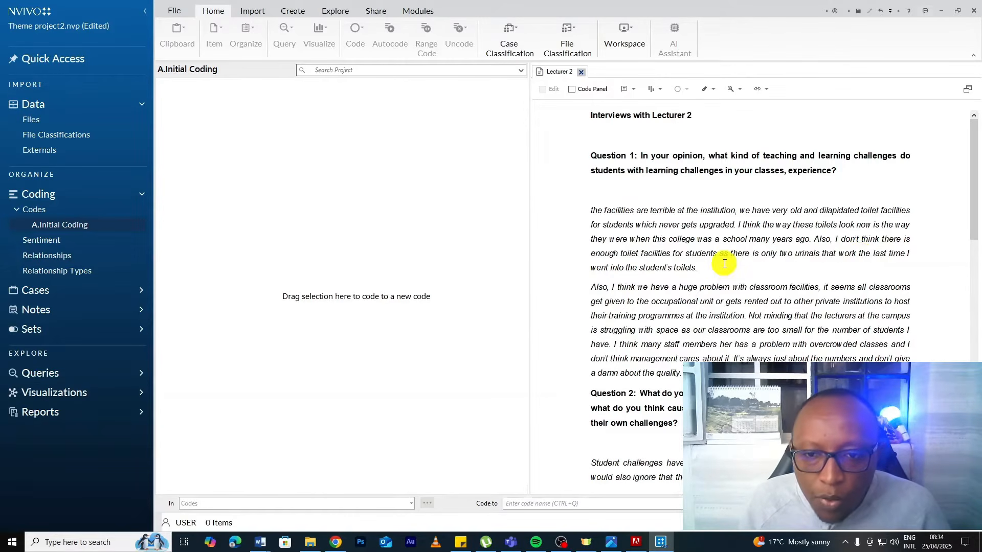
scroll(724, 264, "down", 1)
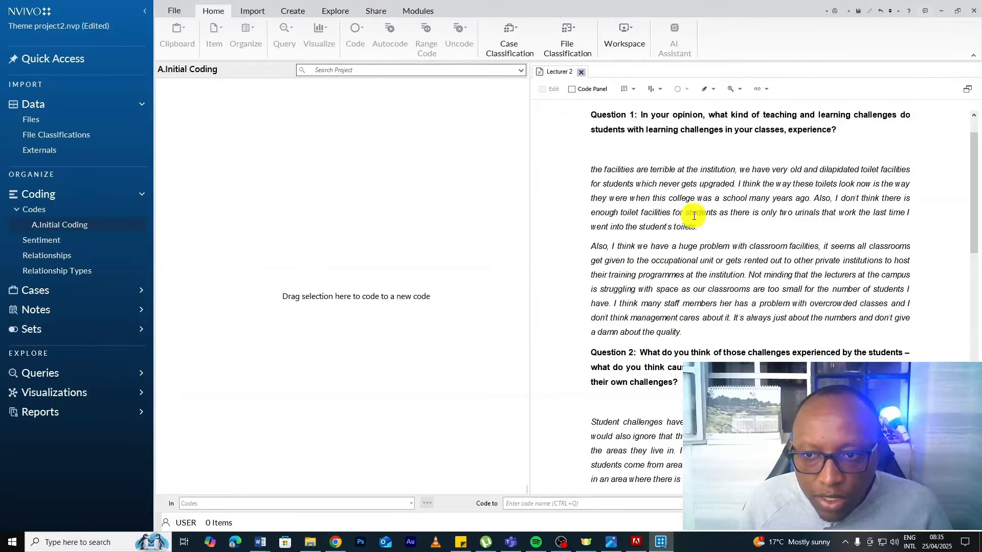
left_click_drag(703, 226, 587, 164)
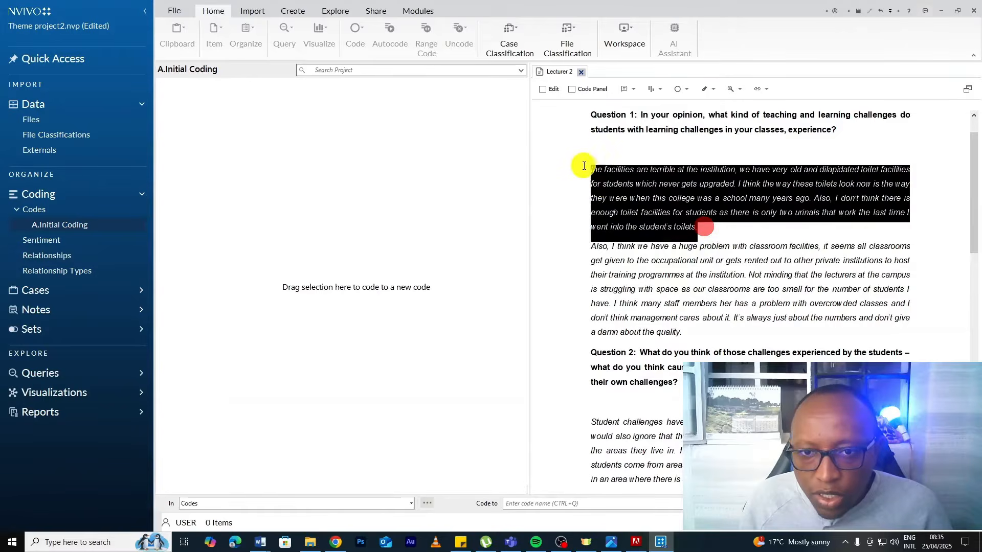
left_click(598, 184)
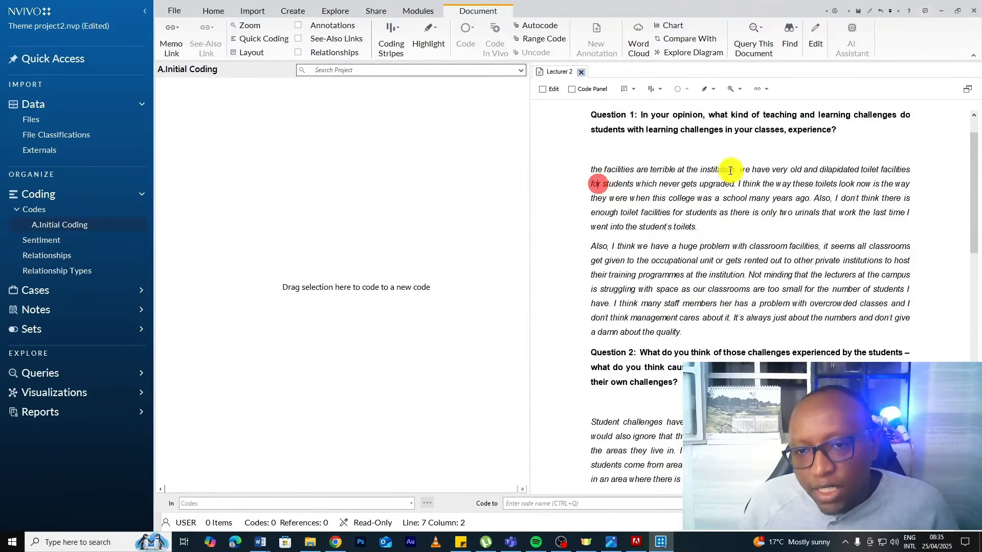
- Code the phrase "the facilities are terrible at the institution," to a new code named "Inadequate facilities" in A.Initial Coding
left_click_drag(738, 169, 552, 169)
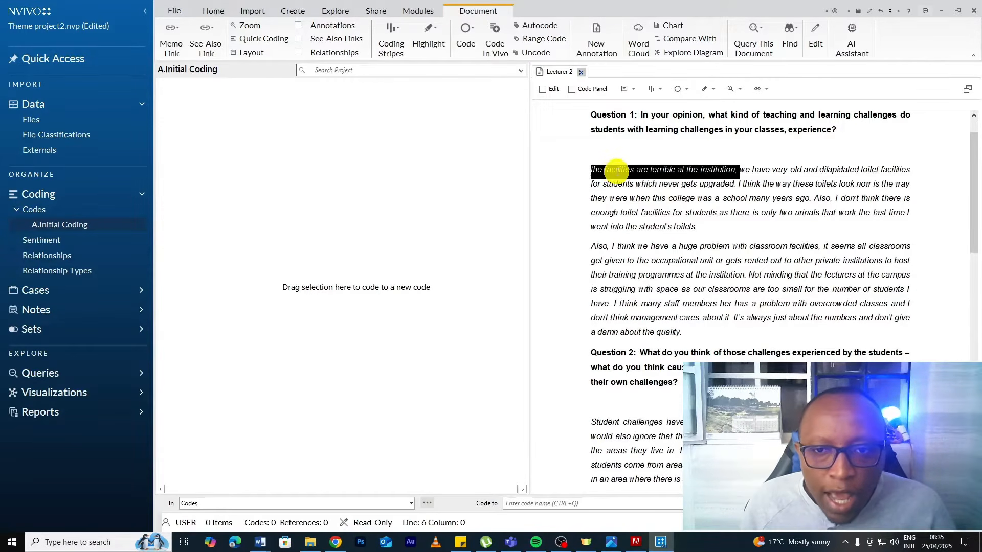
left_click_drag(616, 170, 393, 240)
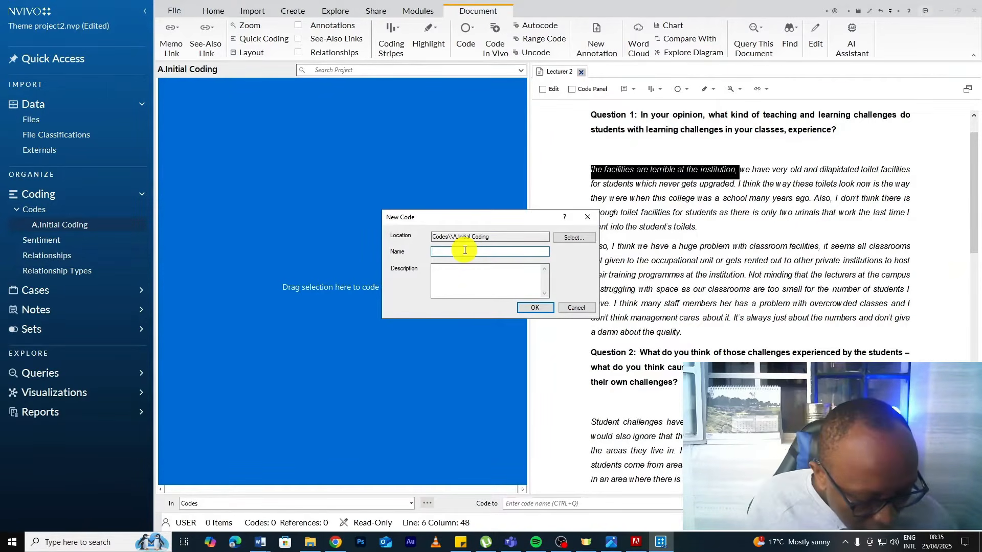
key("super+h")
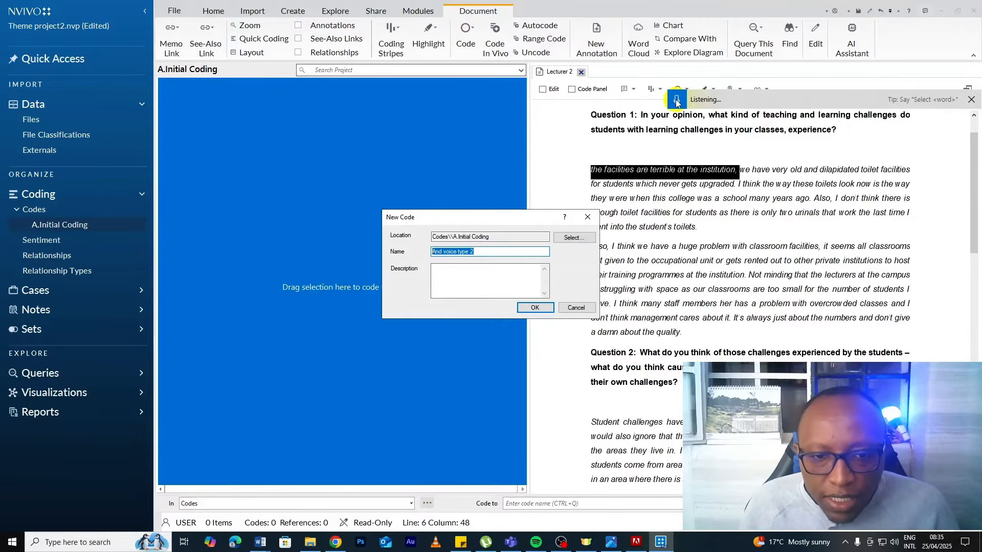
left_click(533, 306)
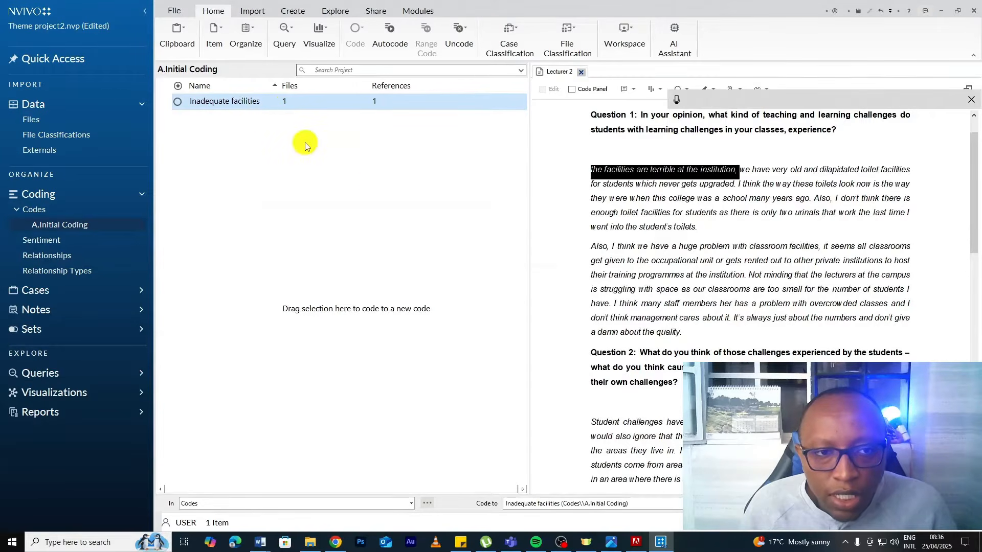
- Review the text coded at Inadequate facilities, close the code and move the dictation bar off the transcript's toolbar
double_click(256, 104)
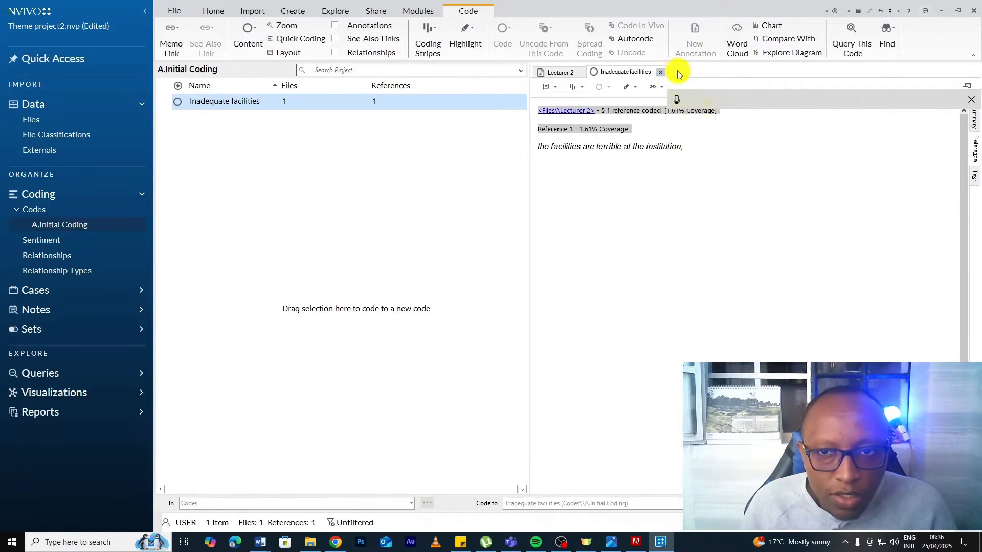
left_click(660, 74)
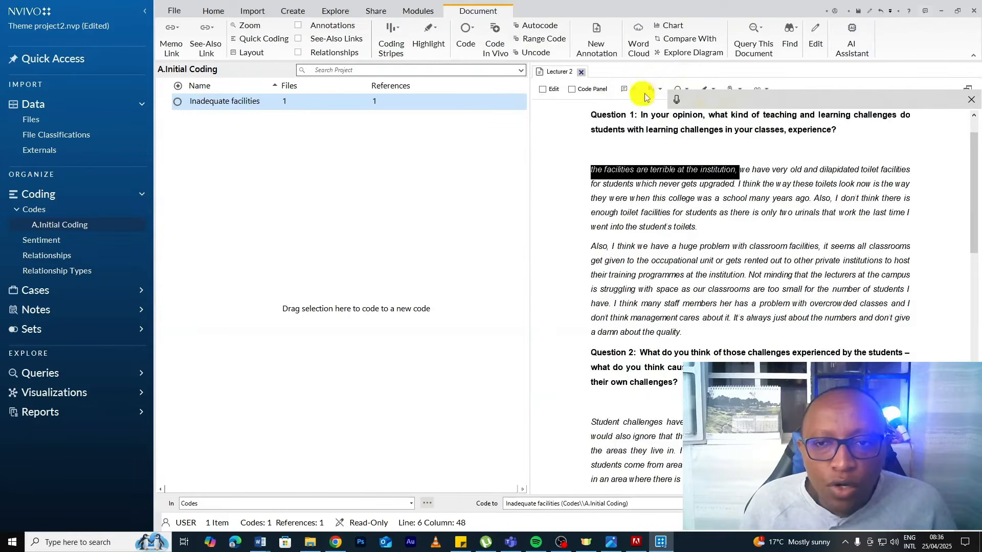
left_click_drag(828, 102, 812, 517)
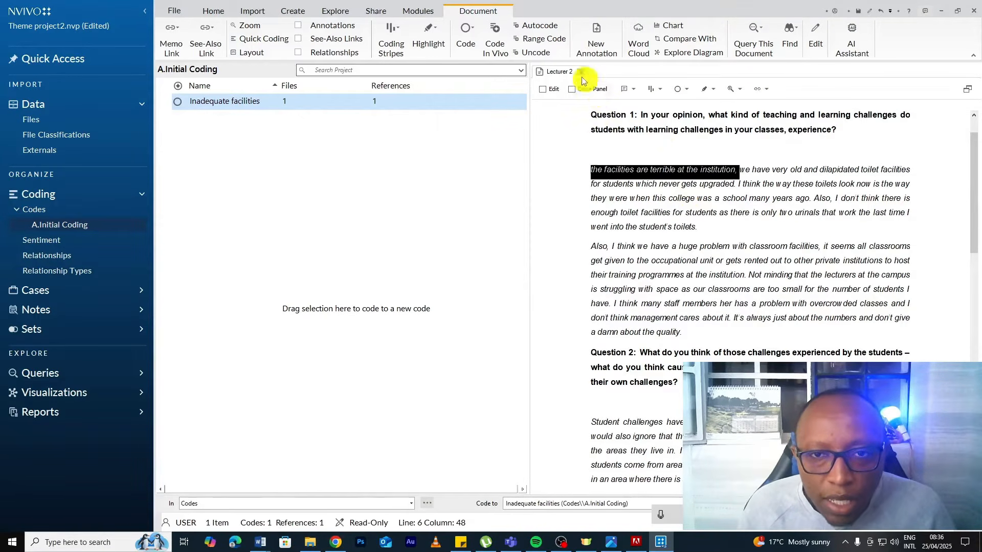
- Assign the colour red to the Inadequate facilities code and compare it with the Question 1 text in the Word document
right_click(448, 108)
mouse_move(471, 353)
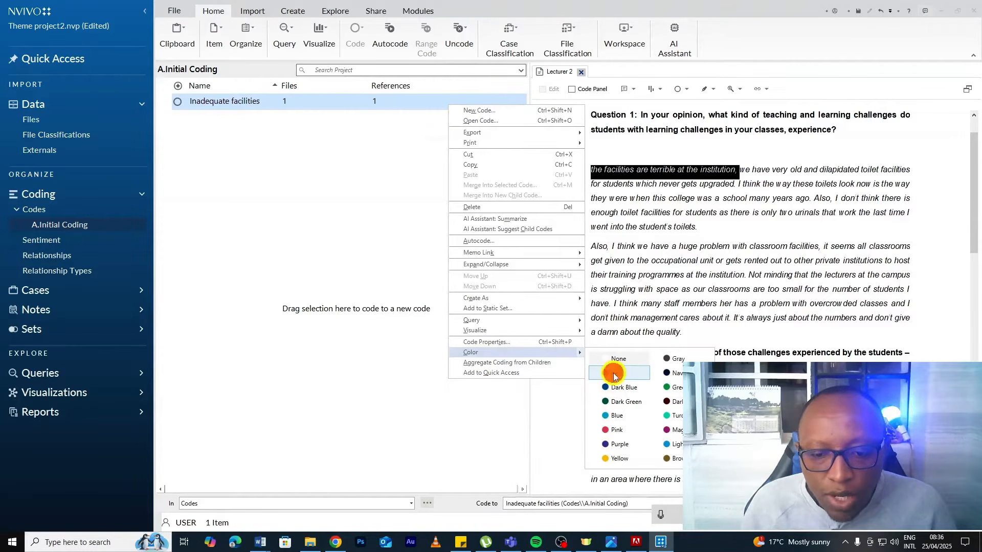
left_click(614, 377)
mouse_move(262, 546)
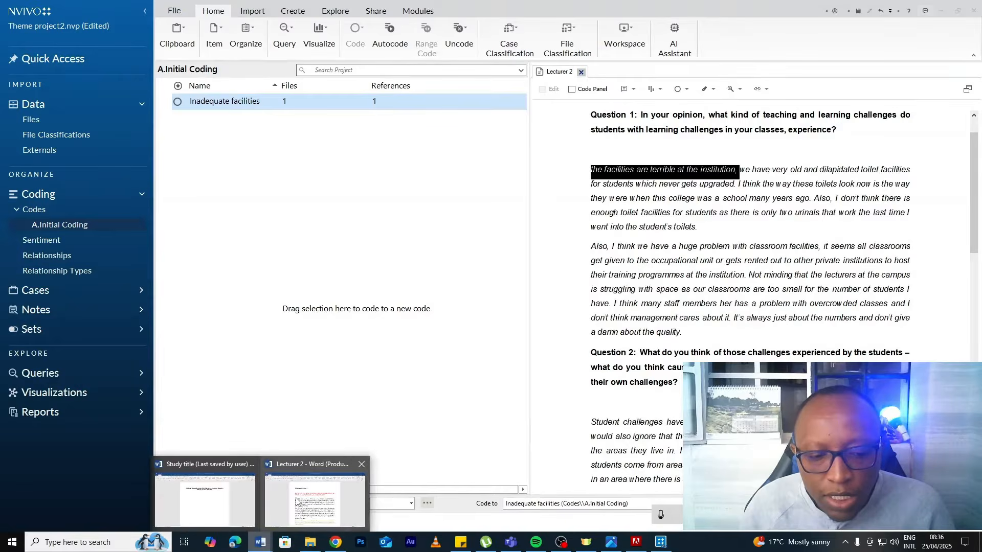
left_click(297, 500)
left_click_drag(295, 199, 614, 225)
left_click(923, 8)
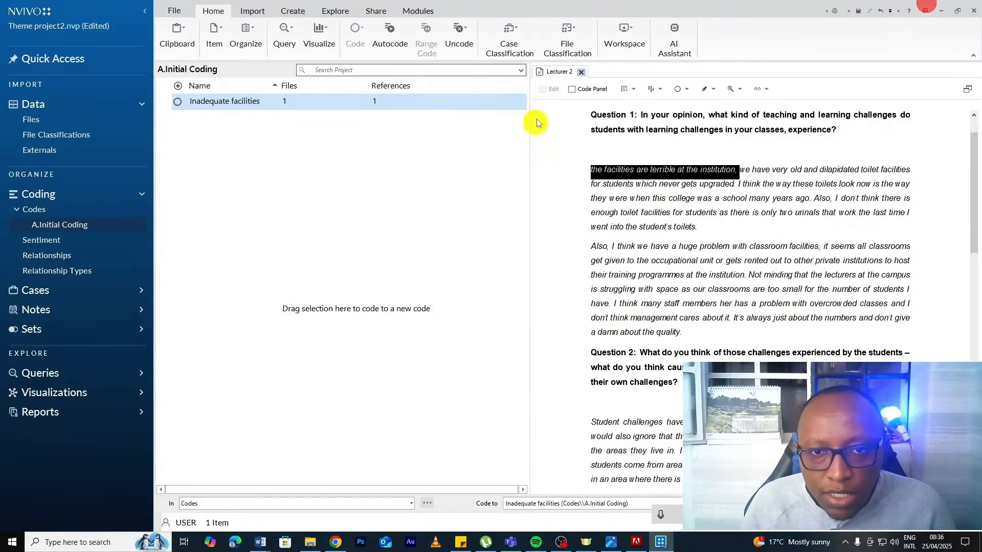
- Close the Lecturer 2 transcript and check the code's colour and the file list against the A.Initial Coding folder
left_click(581, 72)
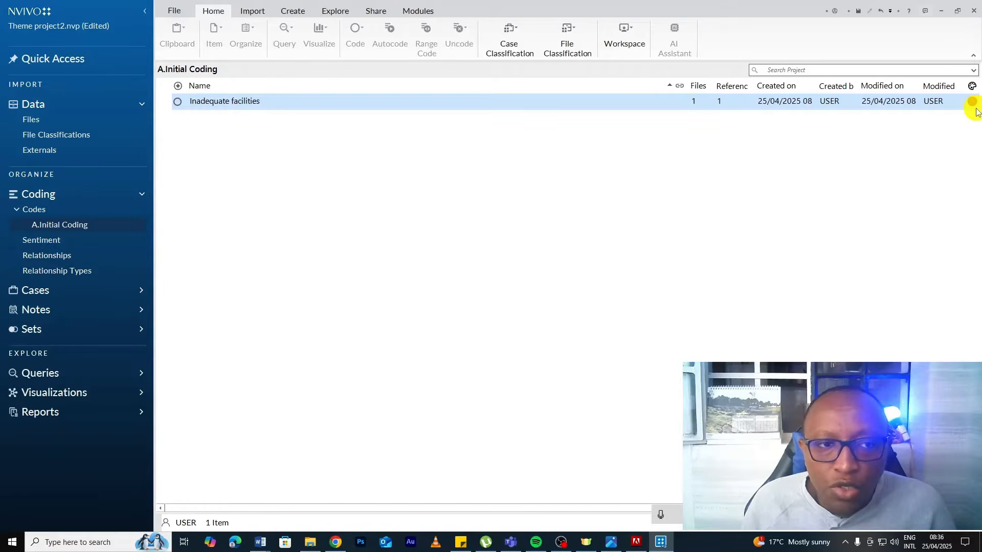
left_click(32, 116)
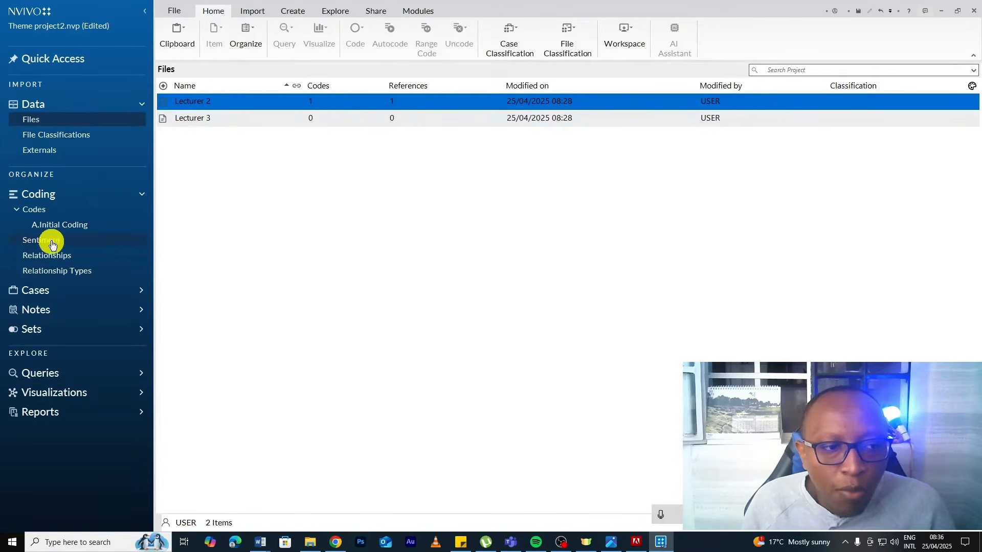
left_click(57, 224)
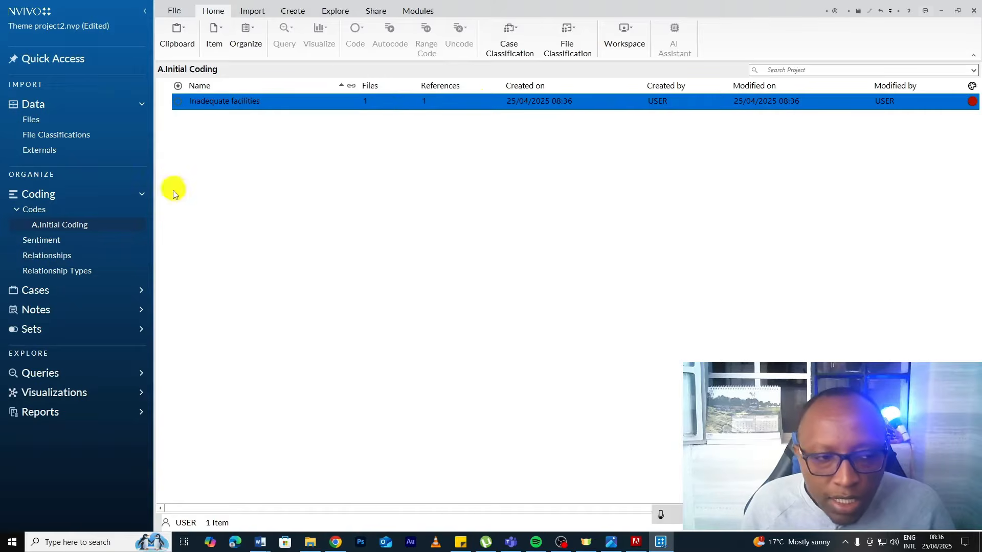
- Reopen the Lecturer 2 transcript from Files and show it beside the A.Initial Coding code list
left_click(53, 126)
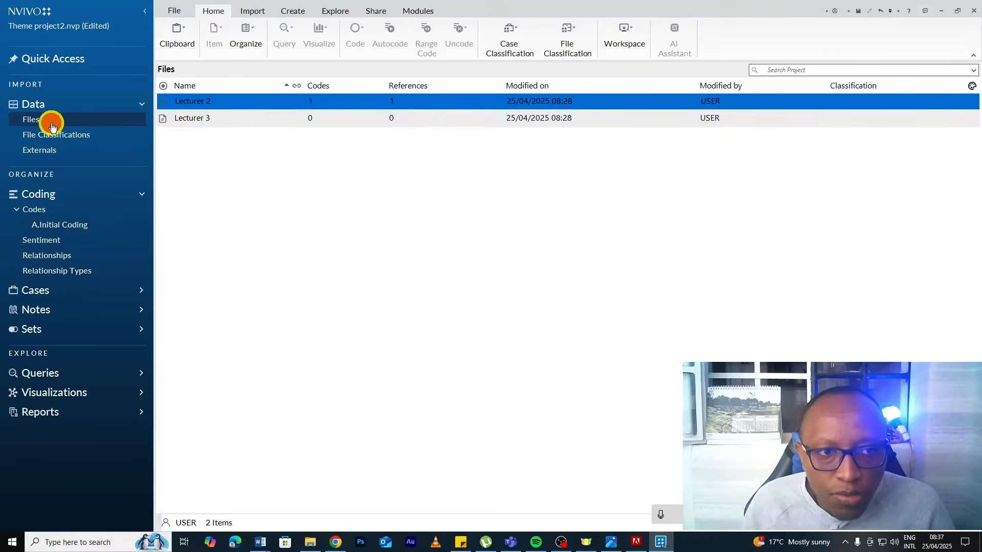
left_click(234, 104)
double_click(233, 105)
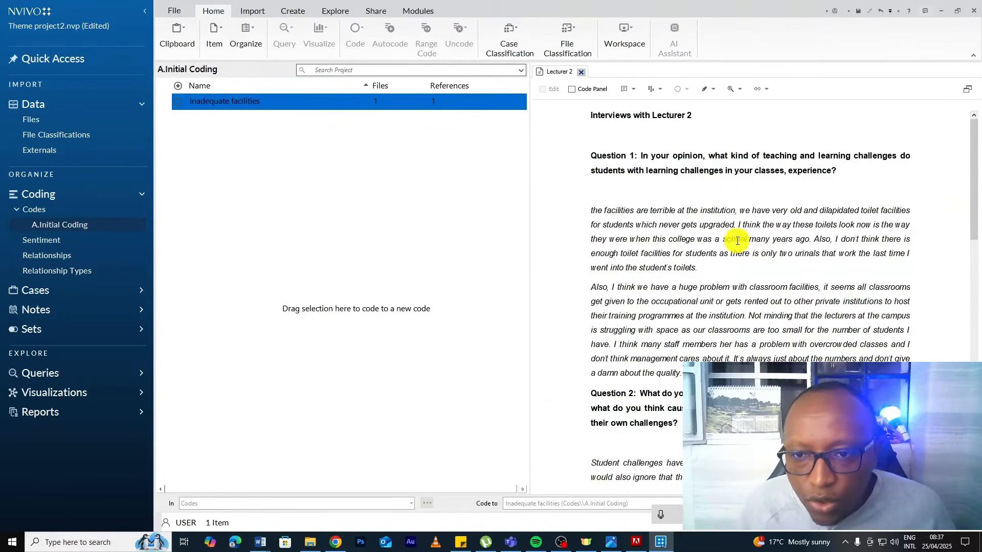
left_click(736, 240)
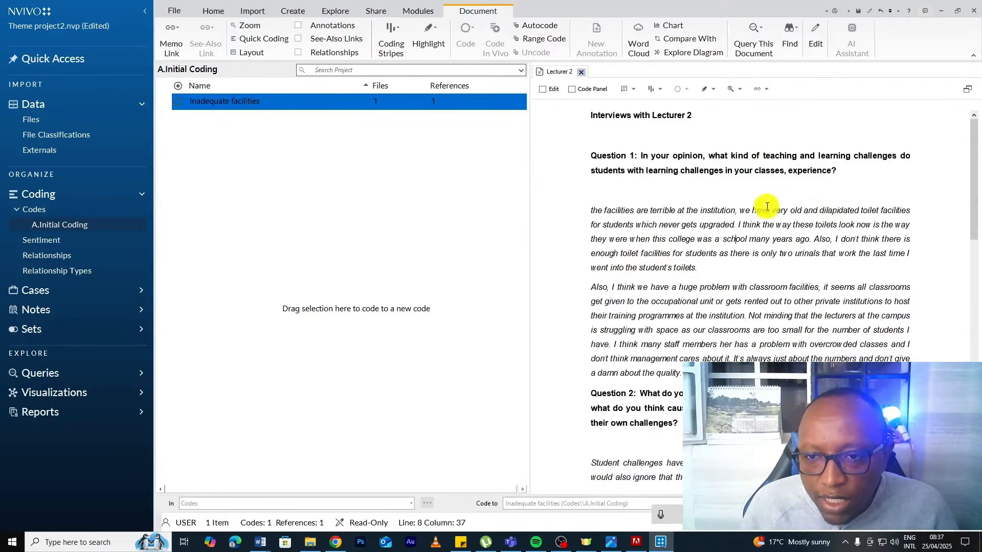
- Code the Question 1 passage on old, dilapidated toilets to a new code named "Insufficient toilet facilities for students" in A.Initial Coding
left_click_drag(739, 211, 732, 274)
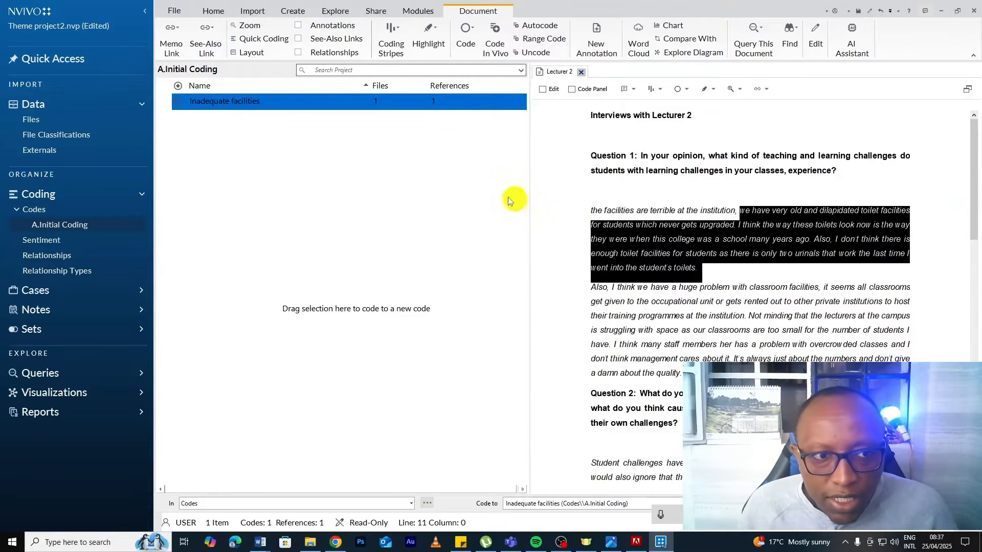
left_click(762, 219)
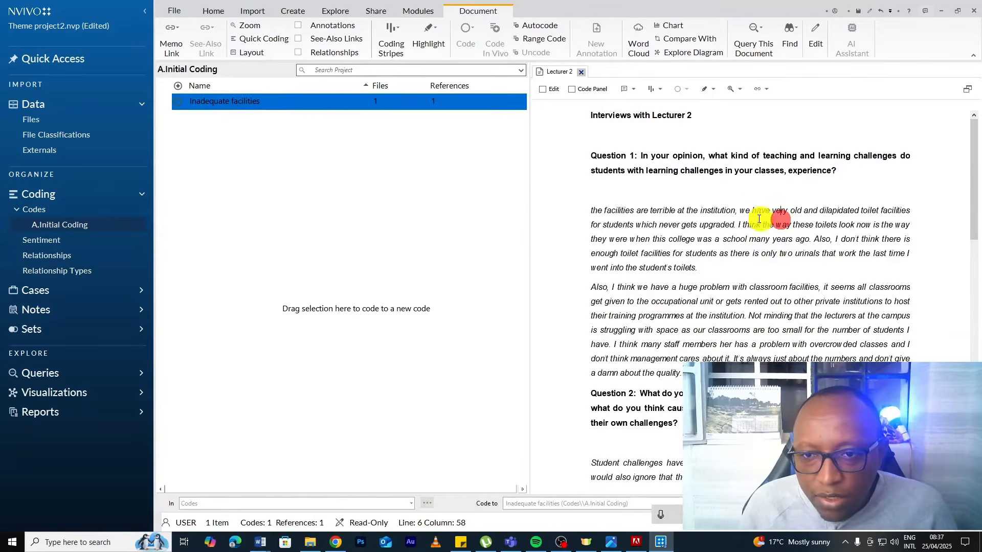
left_click_drag(742, 215, 399, 240)
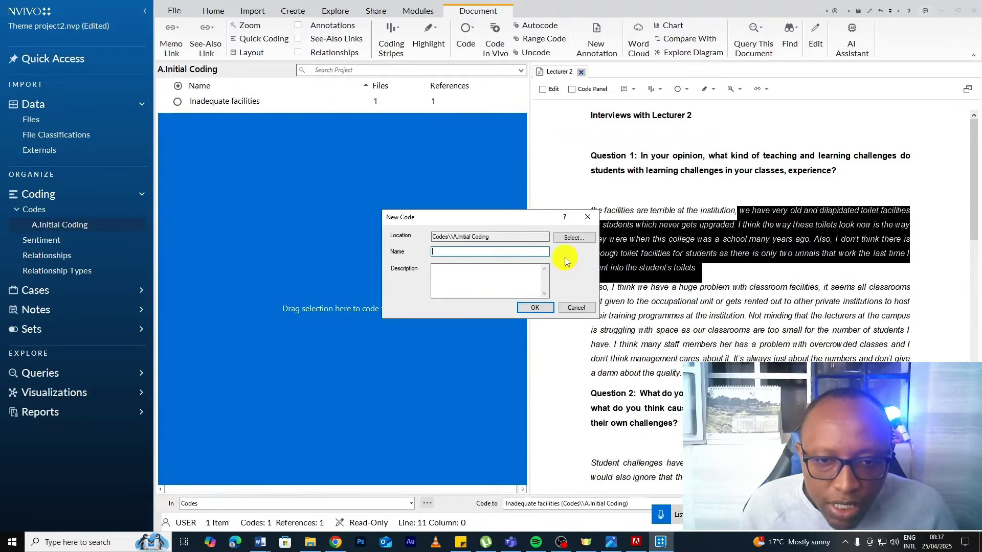
type("insufficient toilet facilities for students")
left_click(532, 308)
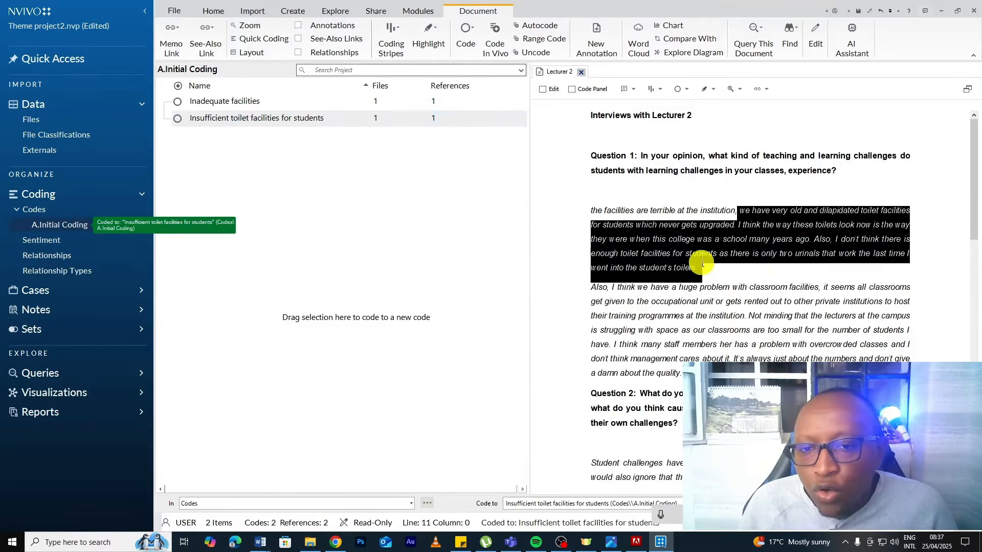
- Assign the colour red to the Insufficient toilet facilities for students code
scroll(702, 265, "down", 1)
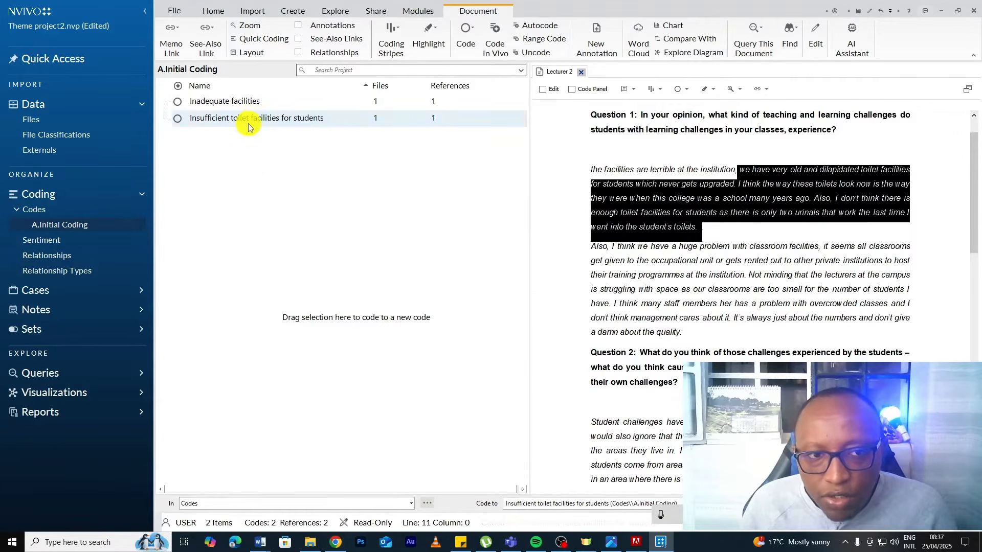
right_click(330, 116)
mouse_move(371, 364)
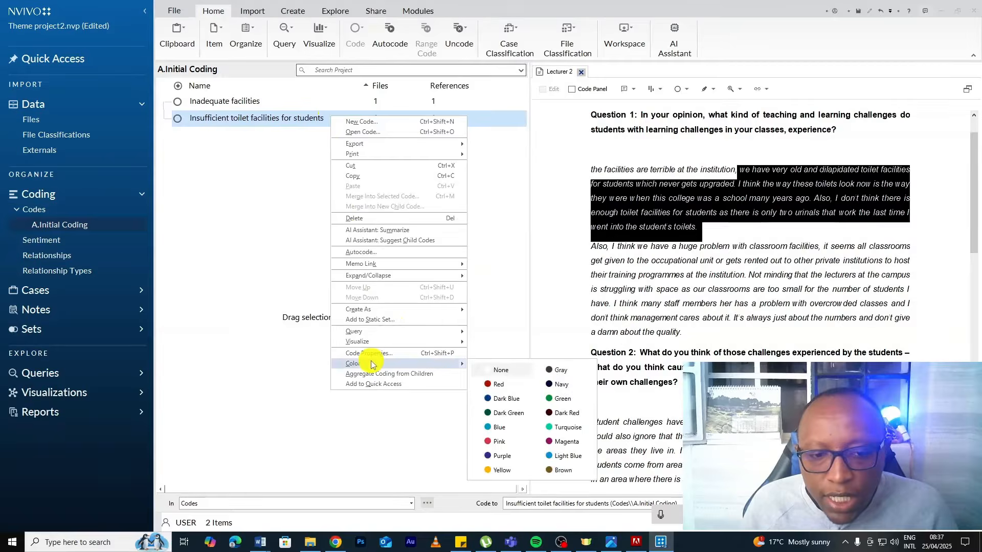
left_click(495, 381)
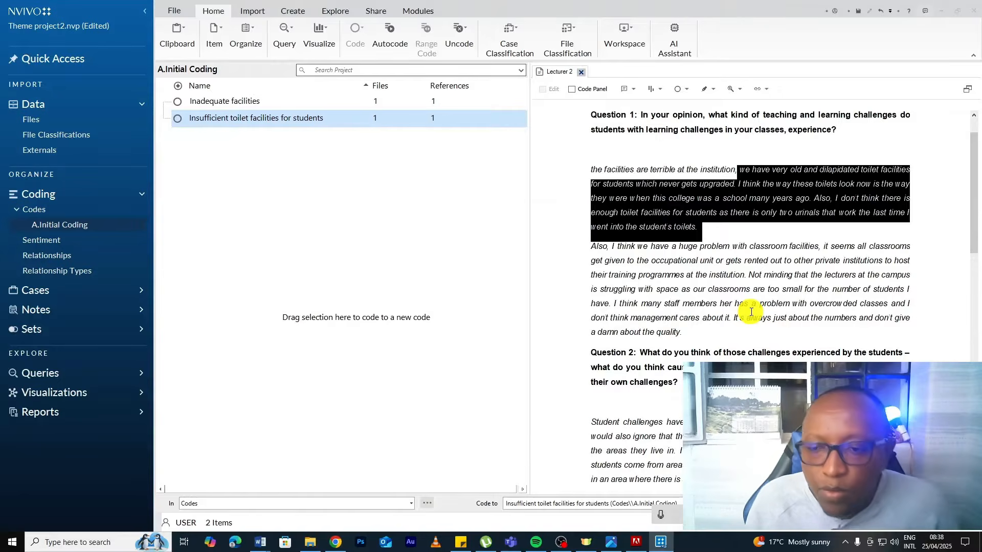
- Code the passage from "Also, I think we have a huge problem with classroom facilities" to "have." to a new code "Insufficient classroom facilities"
left_click(611, 303)
left_click_drag(611, 302, 574, 245)
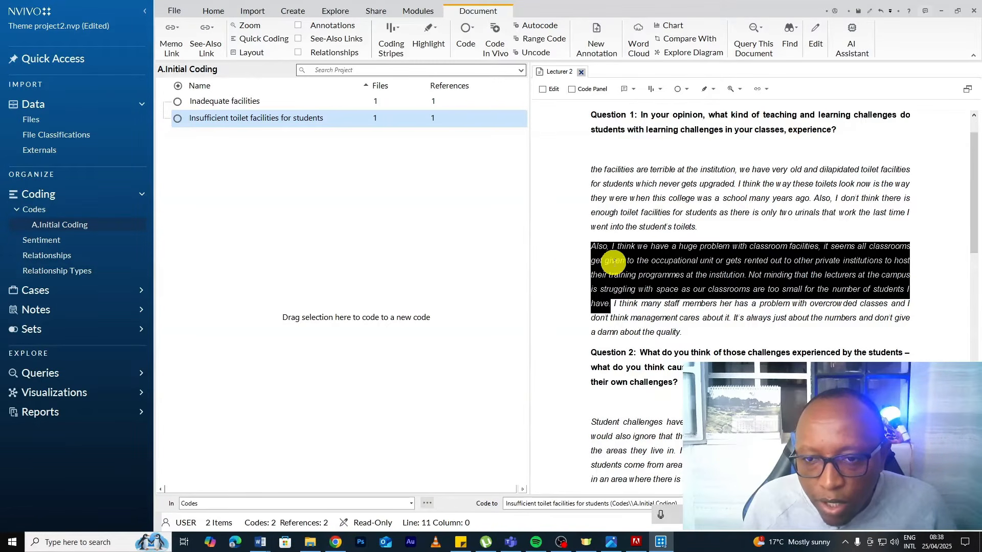
left_click_drag(642, 263, 413, 258)
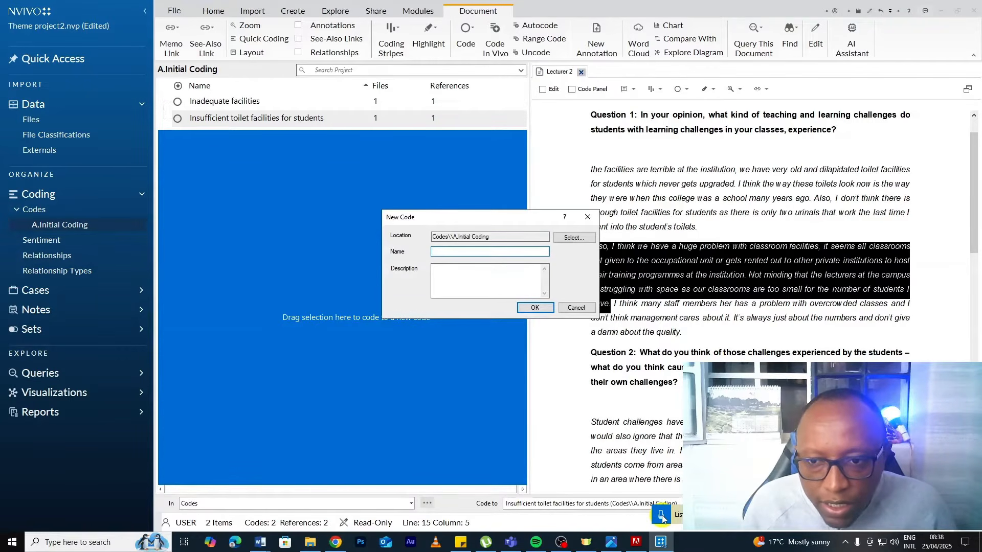
type("insufficient classroom facilities")
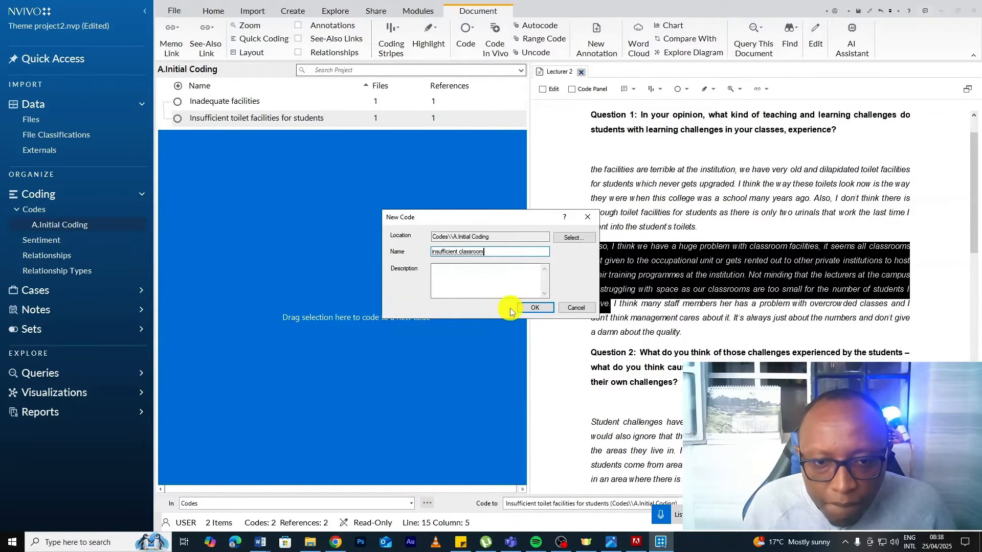
left_click(533, 308)
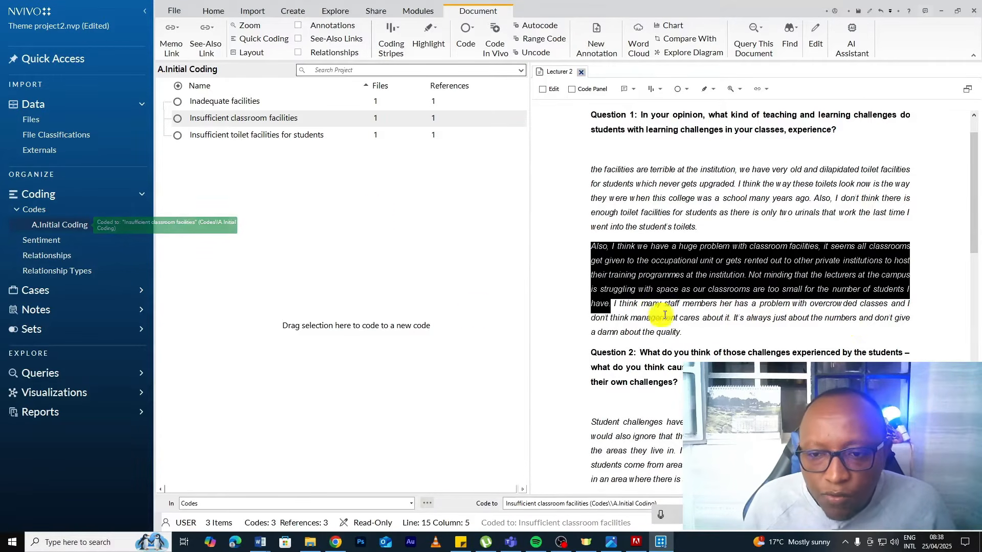
- Add the passage on overcrowded classes at the end of the Question 1 answer to the Insufficient classroom facilities code
left_click_drag(615, 304, 770, 332)
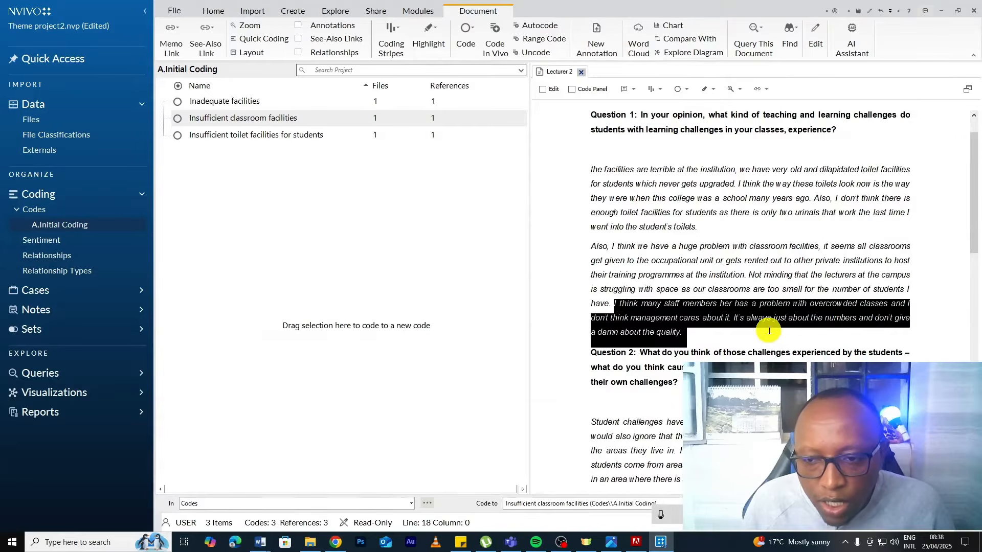
left_click_drag(645, 321, 314, 116)
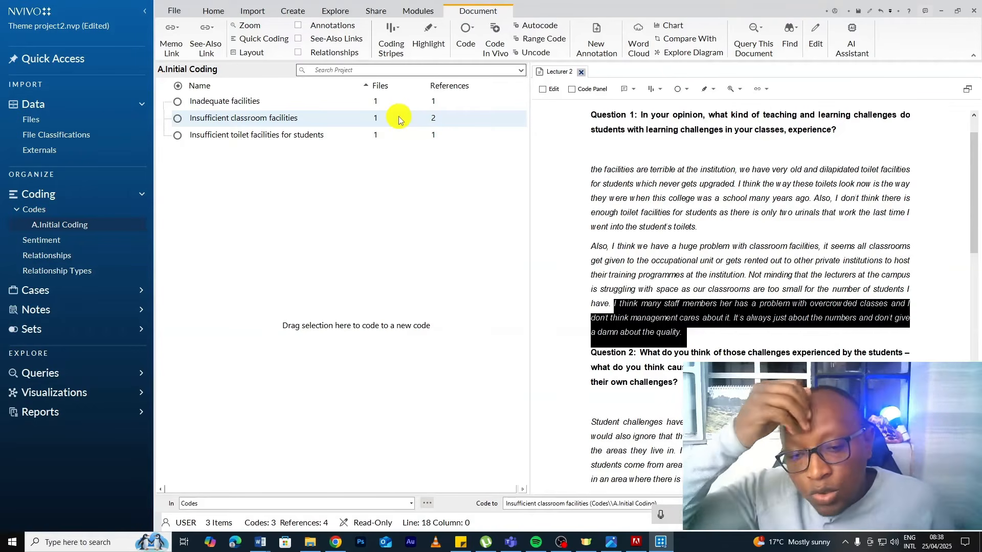
scroll(583, 307, "down", 3)
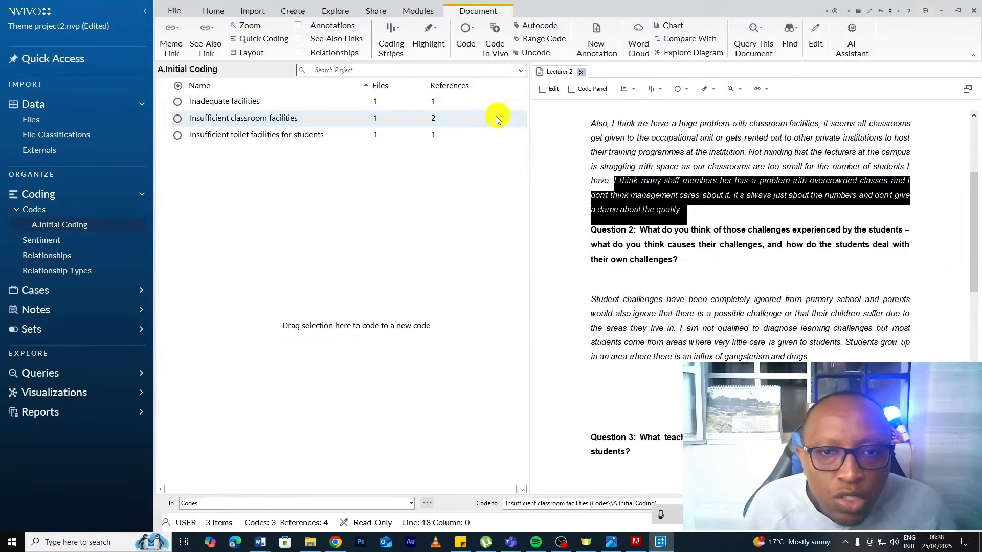
- Close the Lecturer 2 transcript and assign the colour red to the Insufficient classroom facilities code
left_click(584, 72)
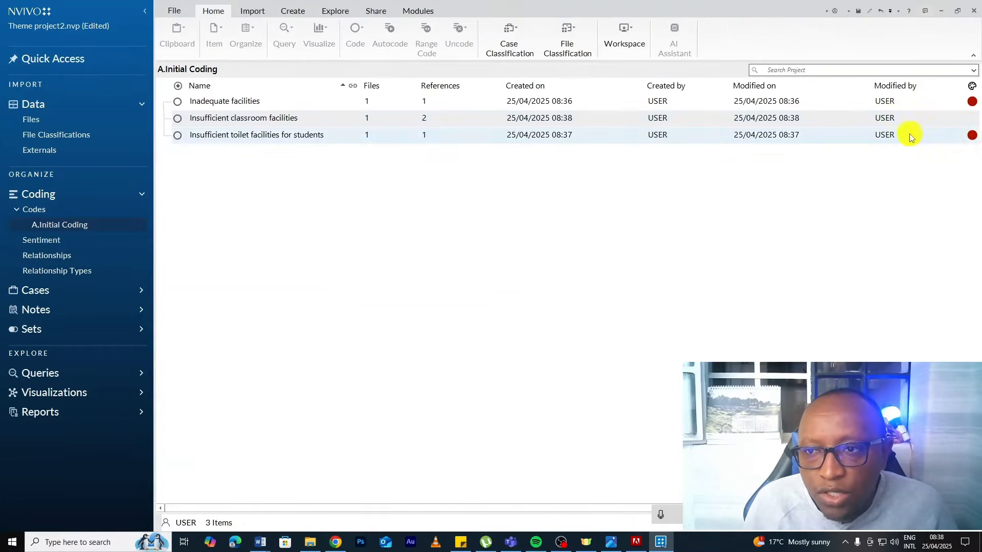
right_click(897, 118)
mouse_move(813, 362)
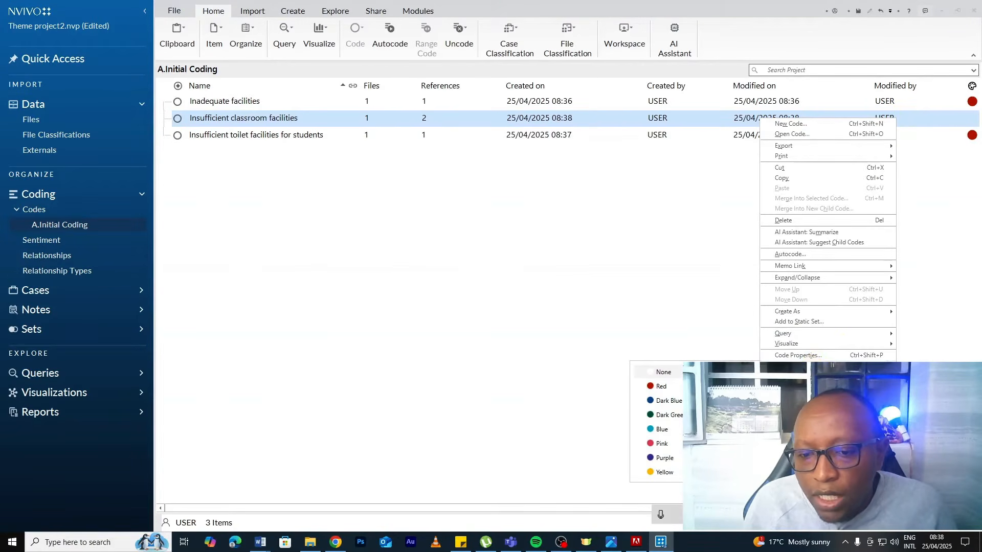
left_click(672, 393)
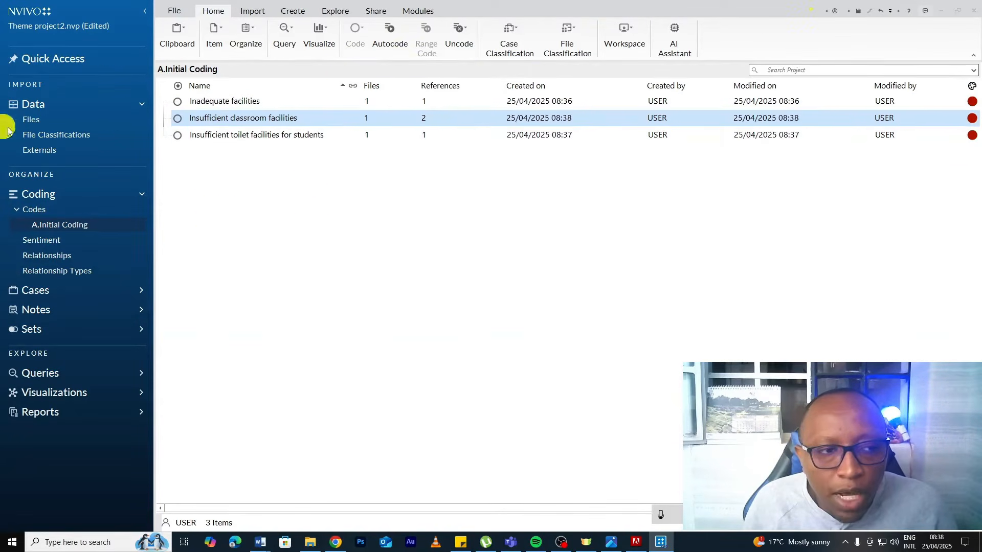
- Reopen the Lecturer 2 transcript from Files and display the A.Initial Coding codes beside it
left_click(47, 123)
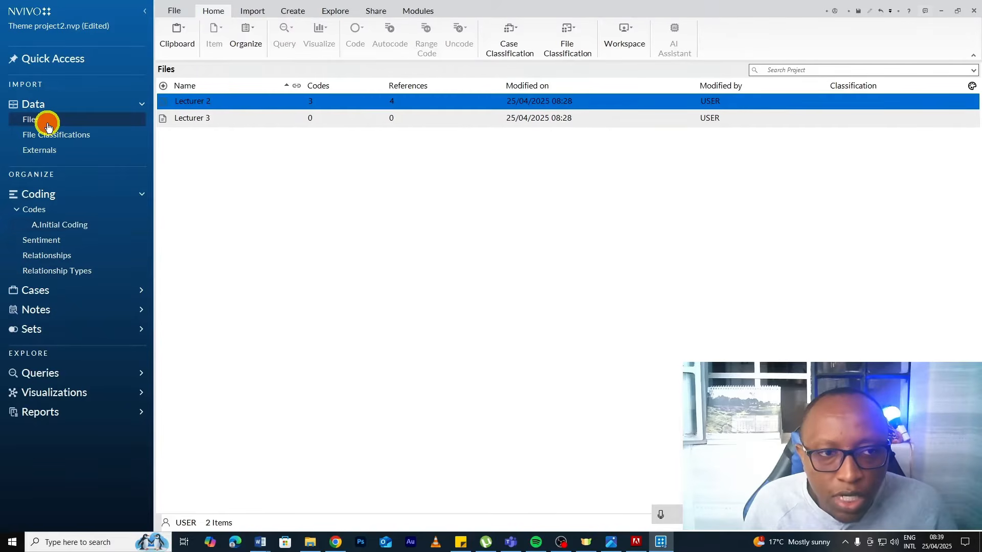
left_click(266, 104)
double_click(266, 104)
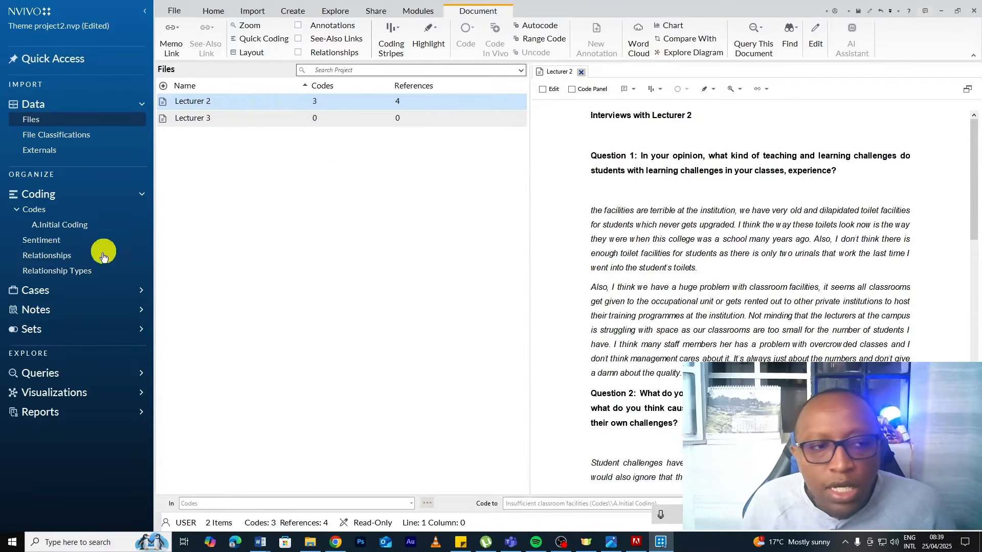
left_click(58, 225)
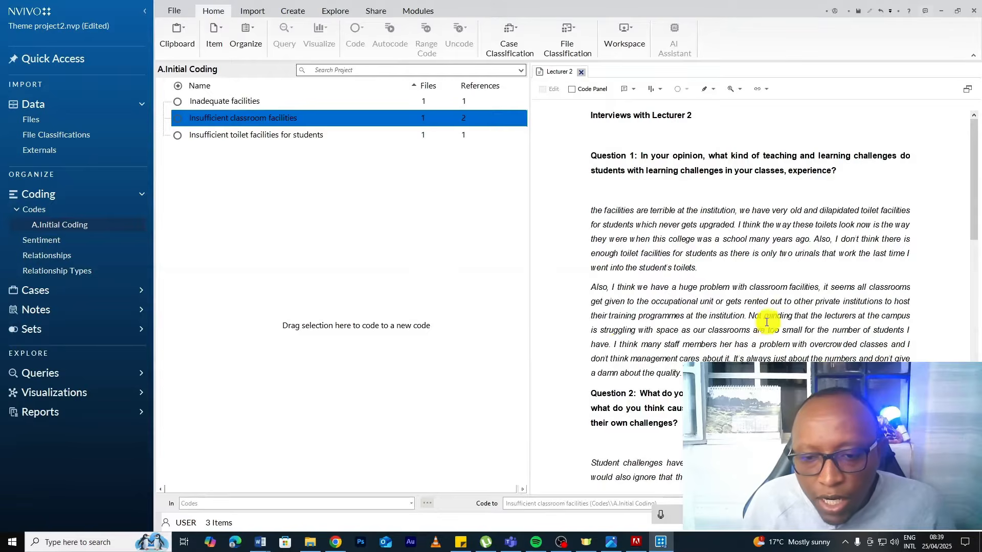
- Code the first sentence of the Question 2 answer, on ignored student challenges, to a new code named "Unconducive environments"
scroll(767, 324, "down", 5)
scroll(660, 305, "up", 3)
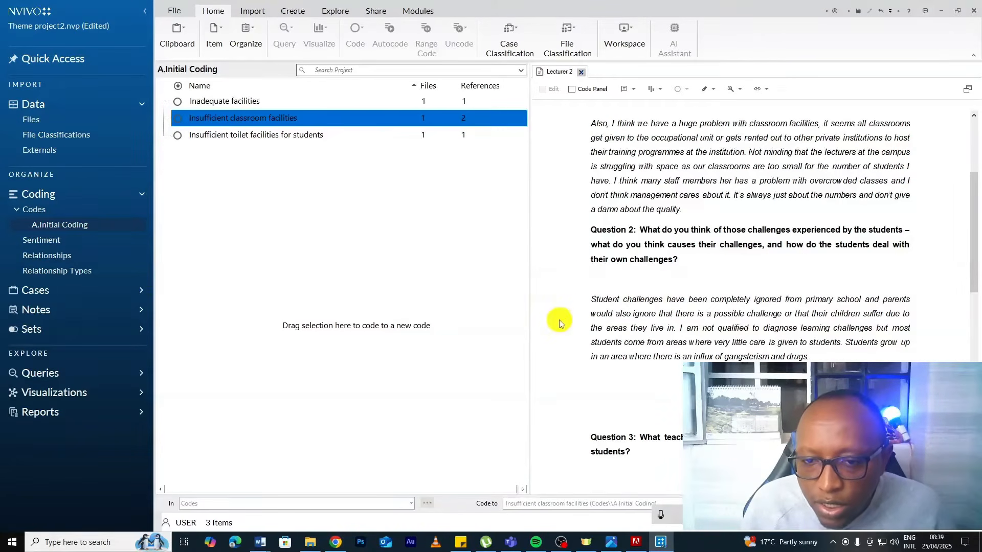
left_click_drag(592, 299, 675, 328)
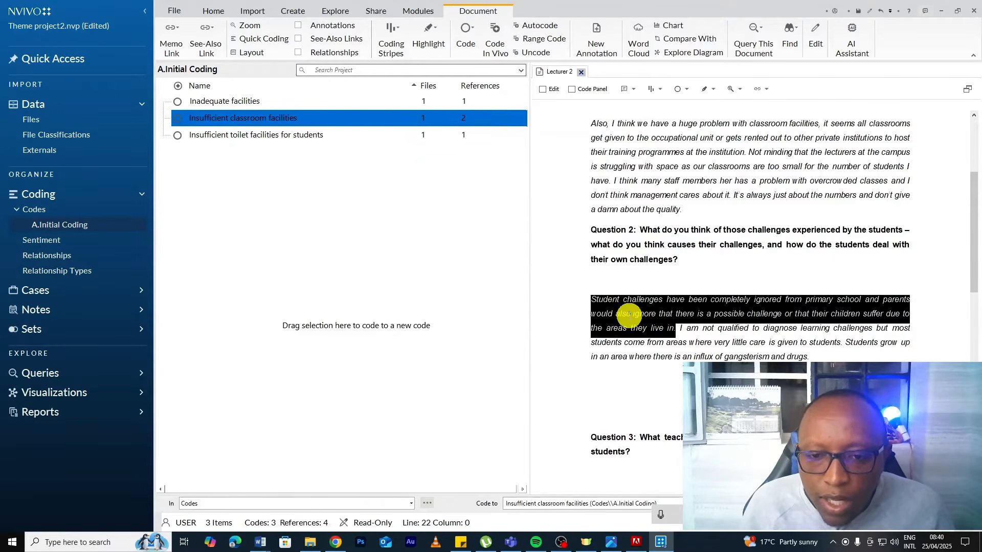
left_click_drag(629, 314, 330, 310)
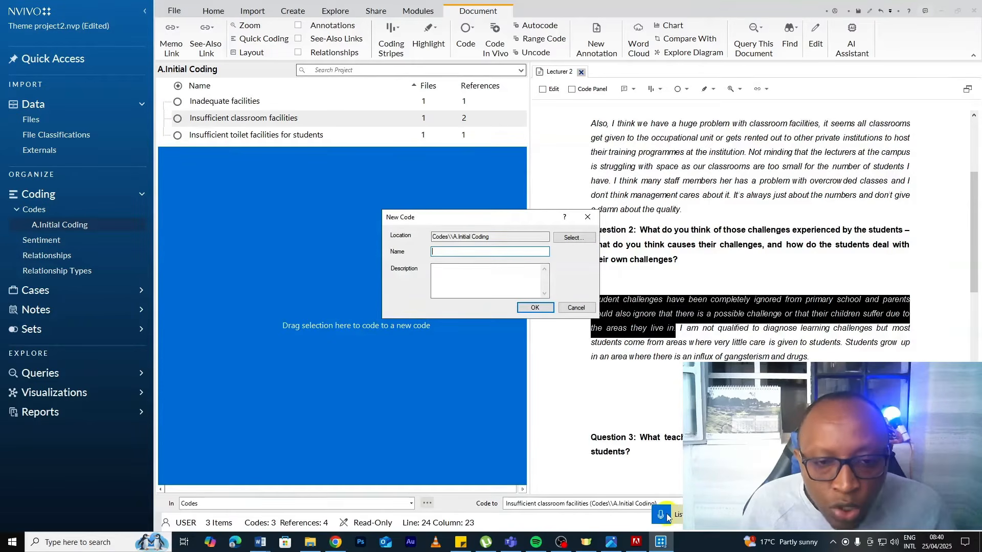
type("Unconducive environments")
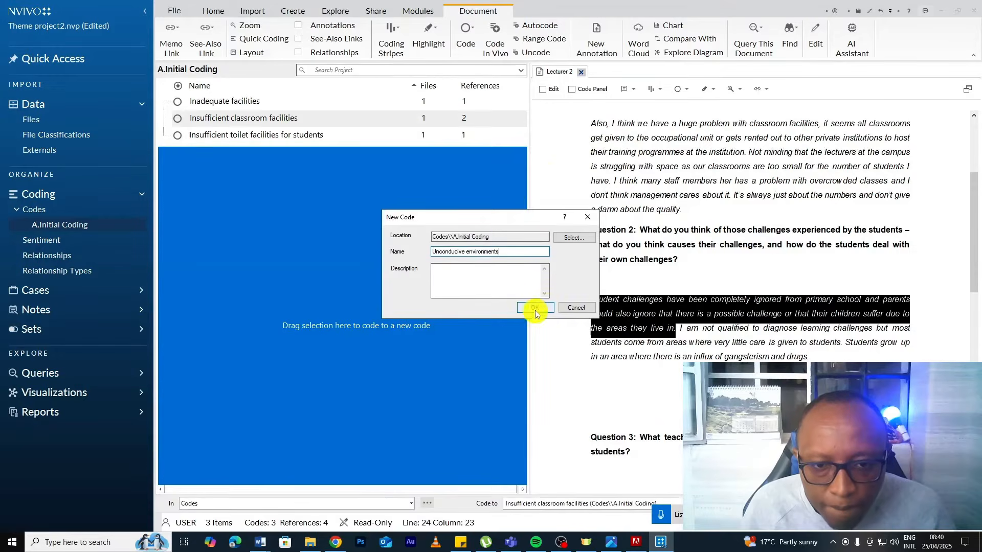
left_click(534, 307)
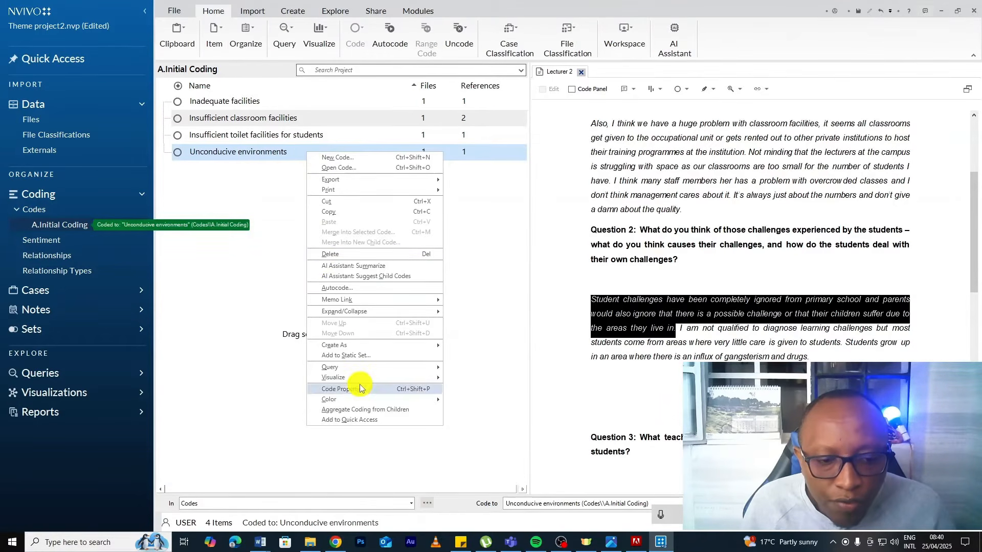
- Check Question 2's text colour in the Lecturer 2 Word document and assign green to the Unconducive environments code in NVivo
mouse_move(340, 398)
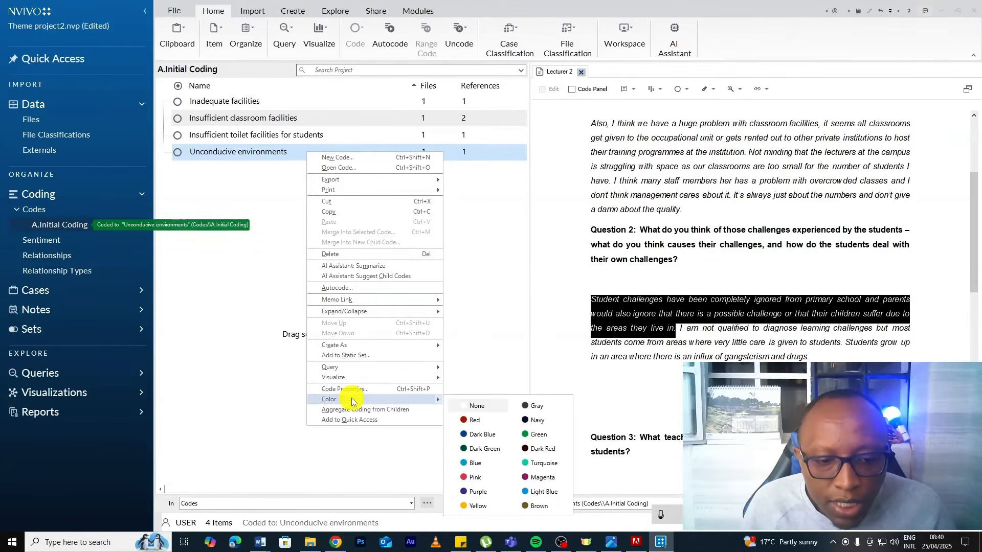
left_click(260, 542)
left_click(285, 504)
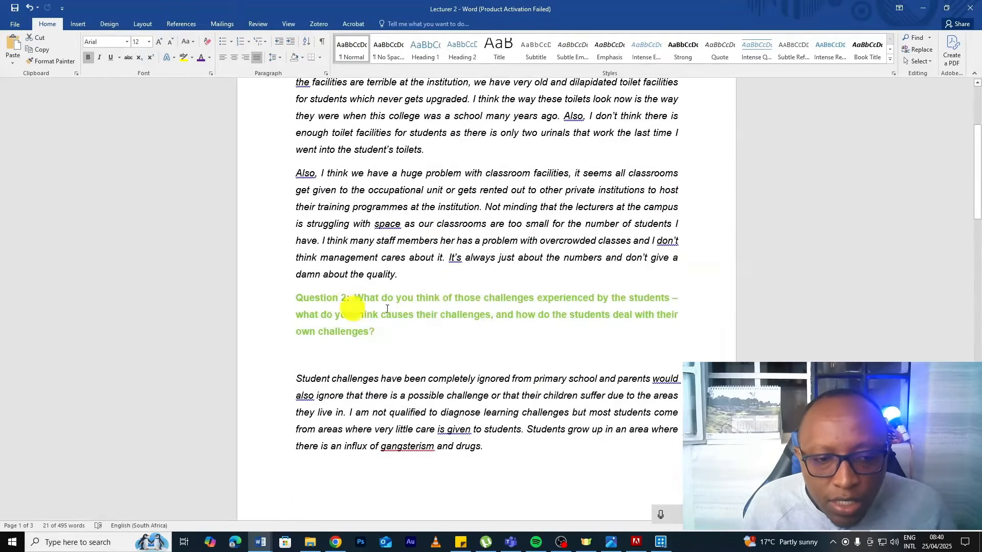
left_click(923, 7)
right_click(327, 160)
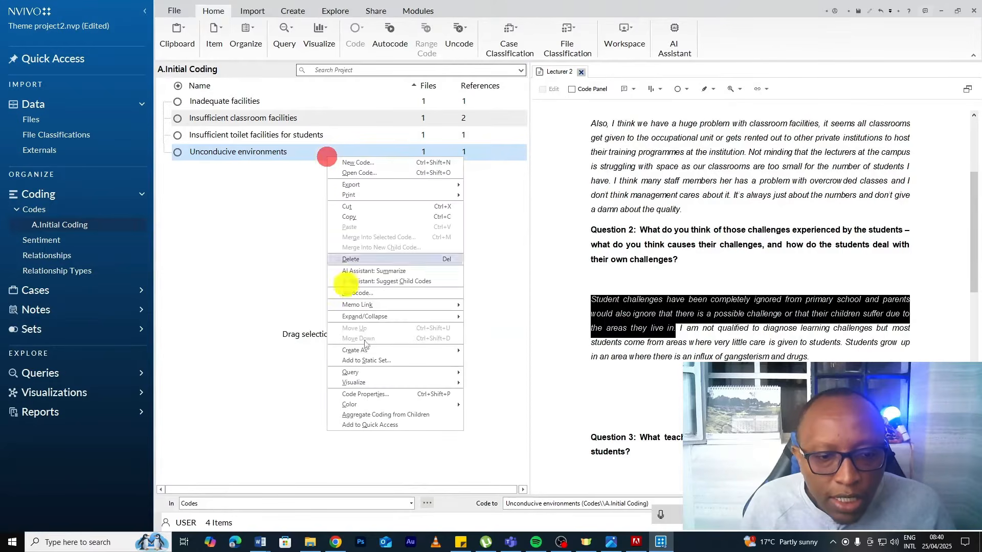
mouse_move(406, 409)
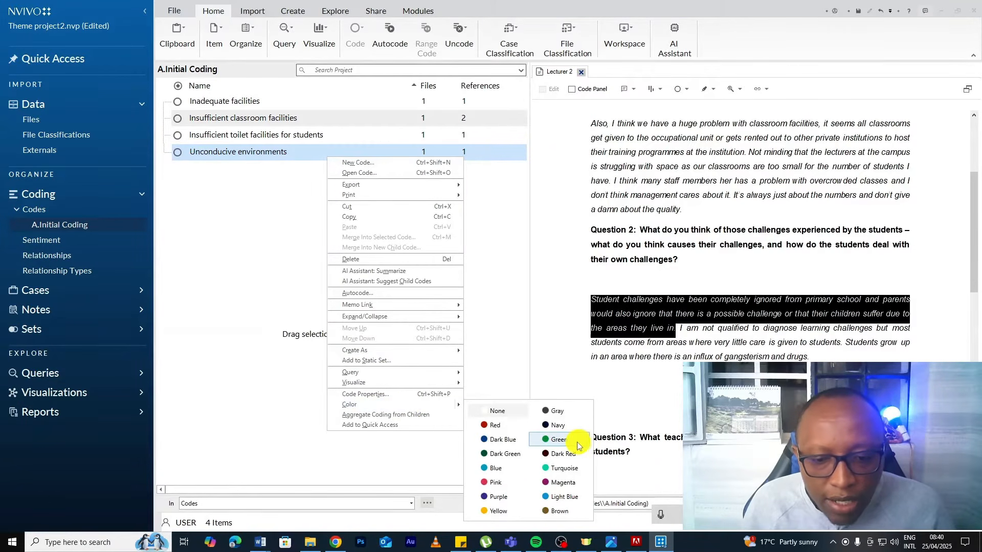
left_click(553, 446)
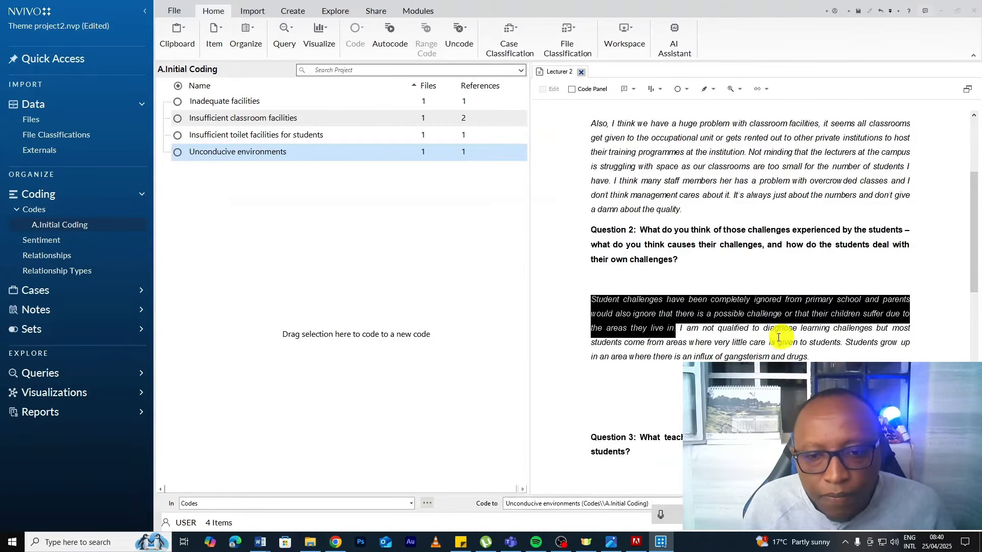
- Add the rest of the Question 2 answer, from "I am not qualified" to "drugs", to Unconducive environments and open the code
scroll(727, 274, "down", 2)
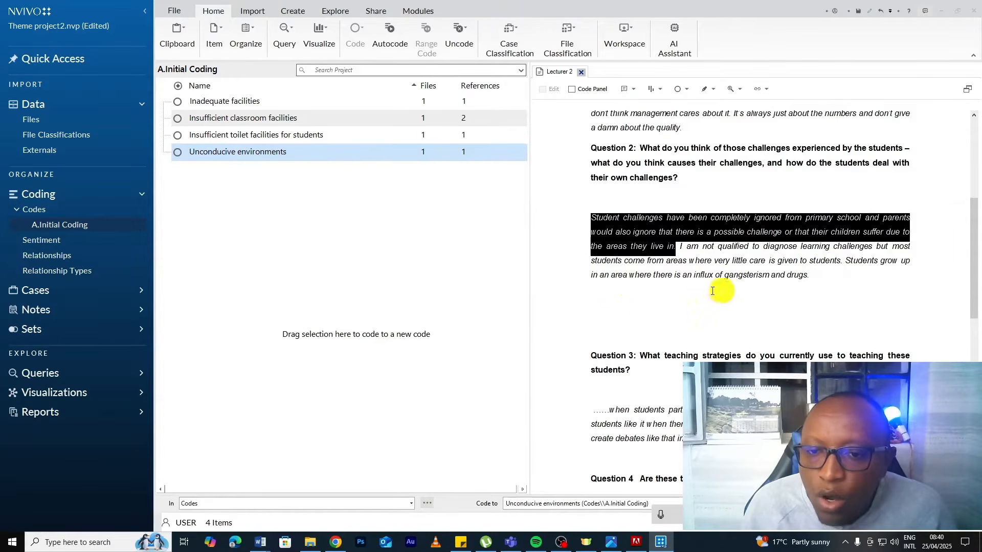
left_click_drag(825, 281, 678, 247)
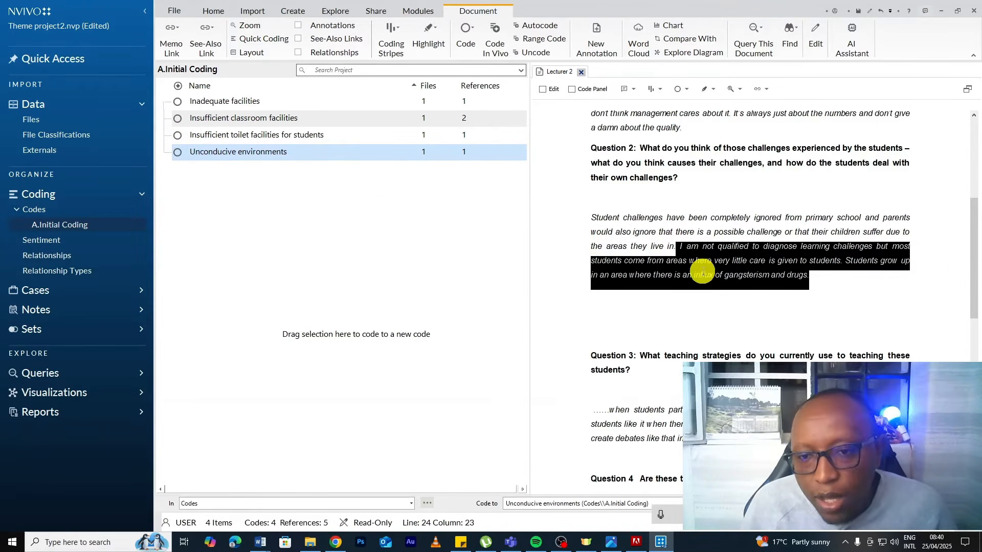
left_click_drag(726, 270, 341, 159)
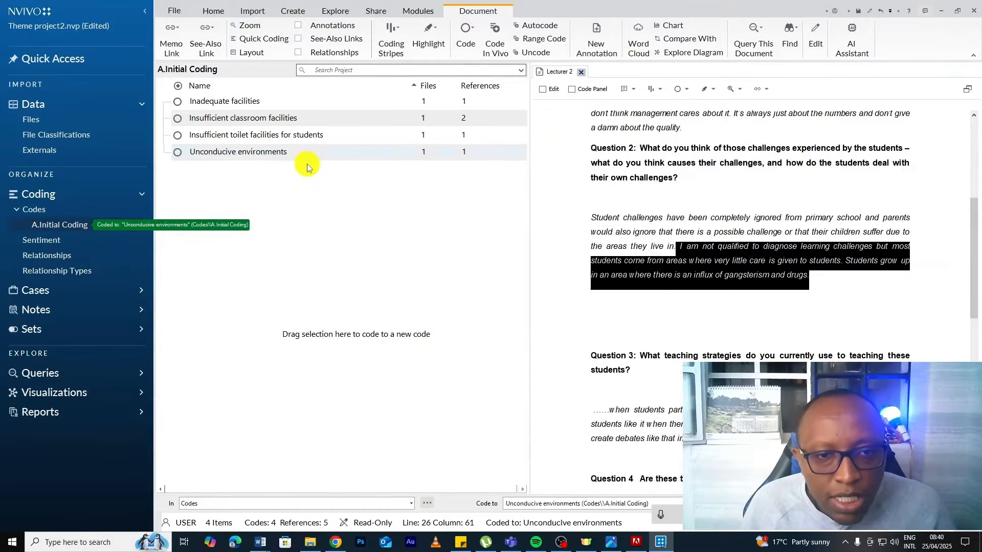
left_click(295, 154)
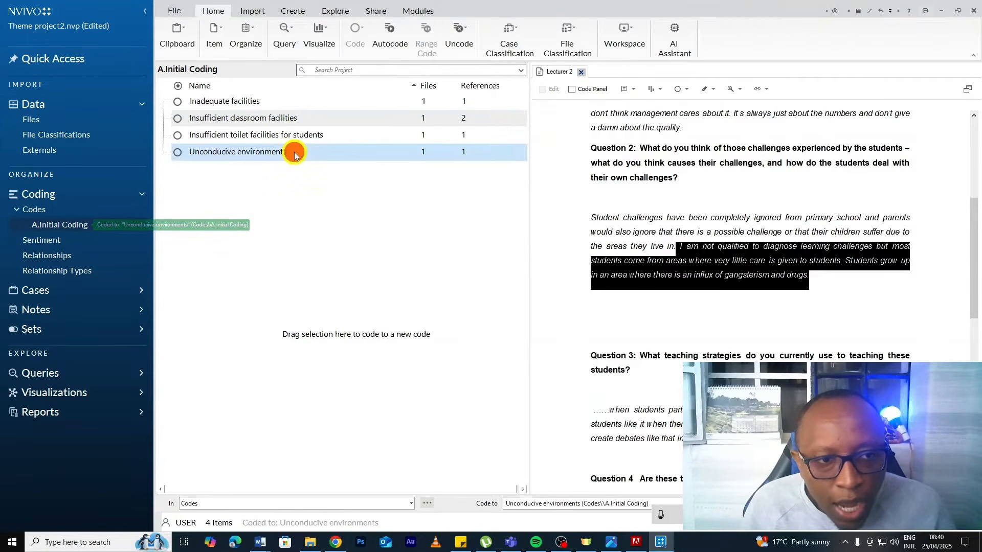
double_click(294, 152)
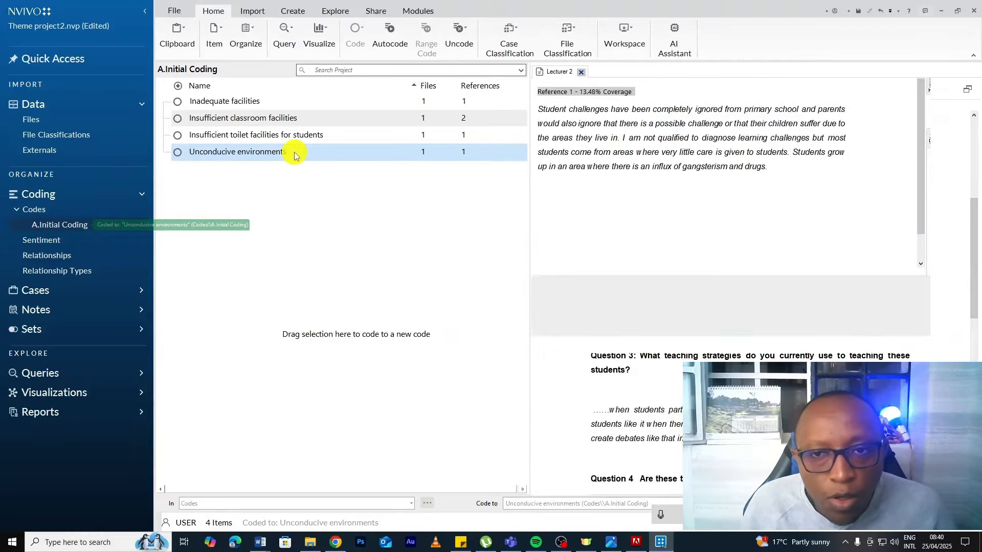
- Close the Unconducive environments code and code the whole Question 3 answer to a new code named "Allowing students to discuss and debate in class"
left_click(558, 72)
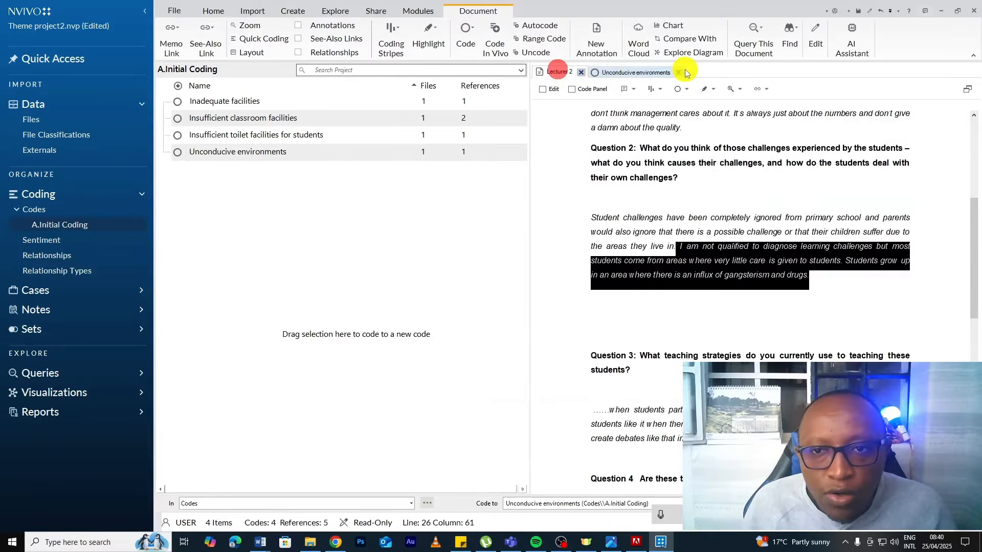
left_click(680, 72)
scroll(741, 276, "down", 3)
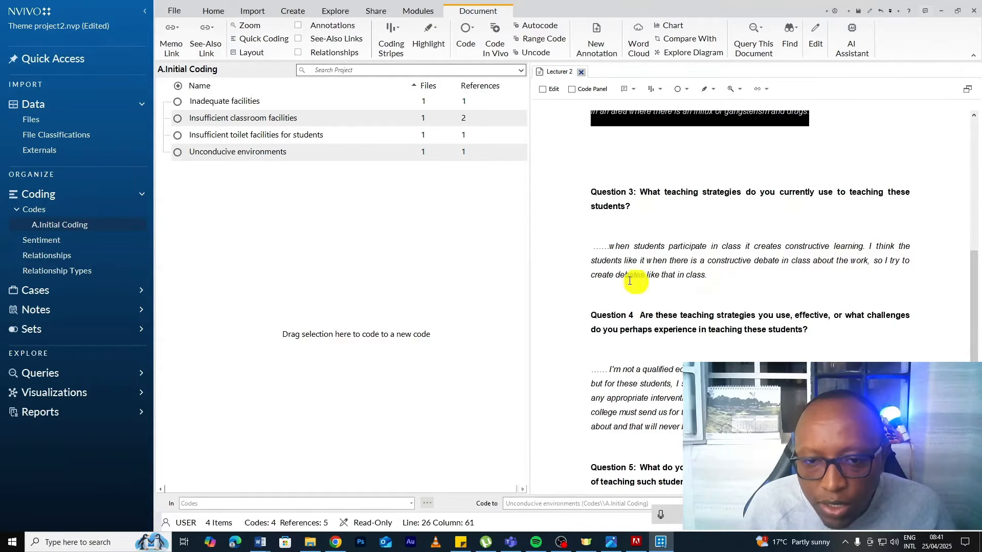
triple_click(709, 278)
left_click_drag(708, 278, 346, 271)
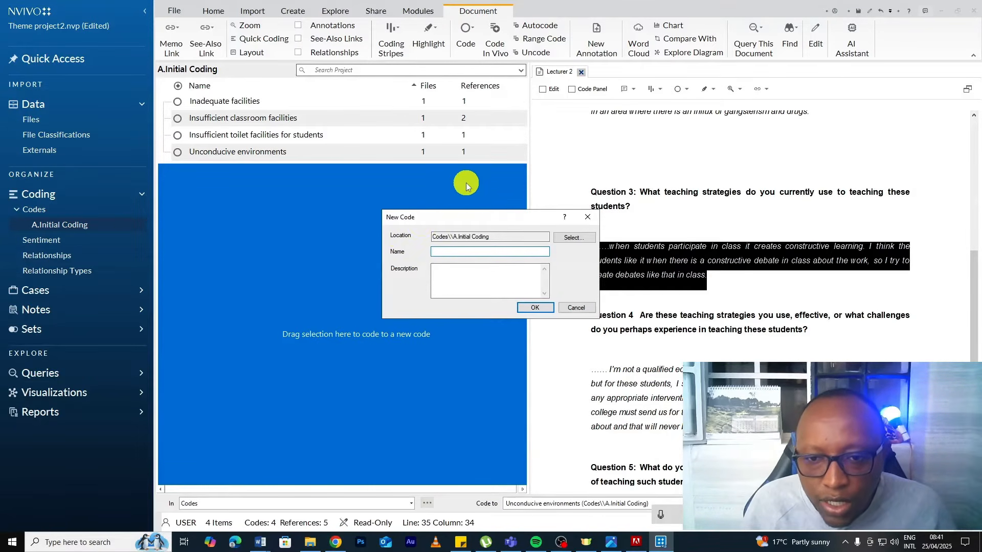
left_click_drag(499, 215, 423, 217)
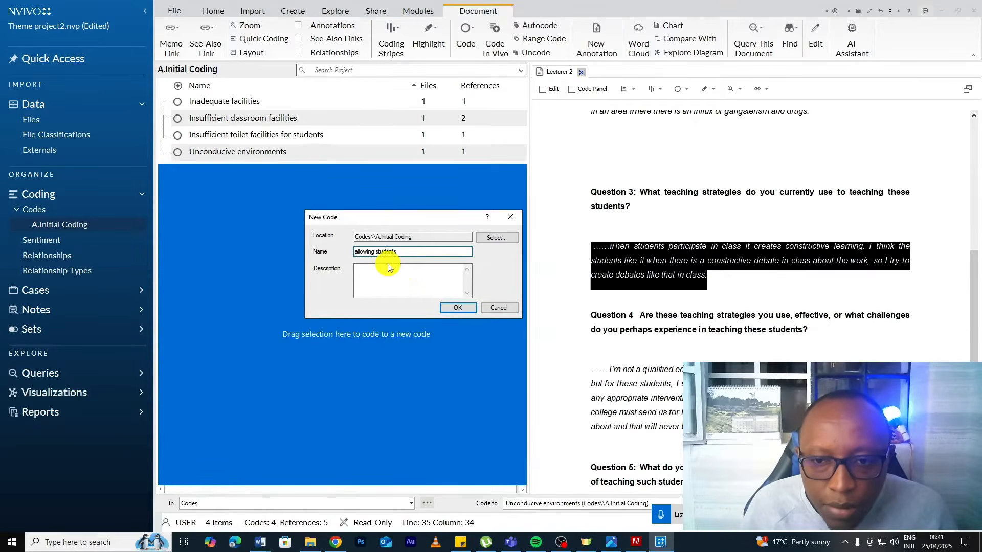
type("in class")
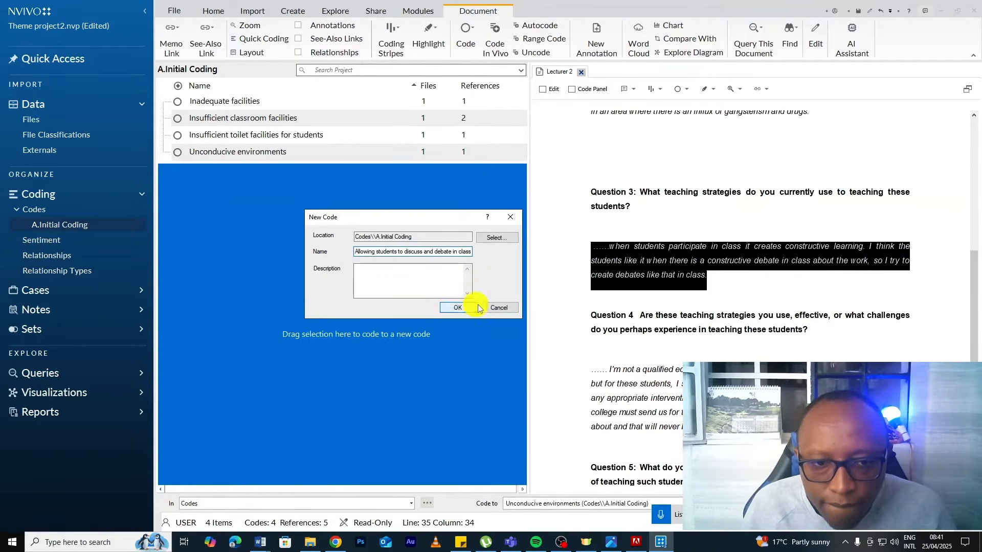
left_click(458, 307)
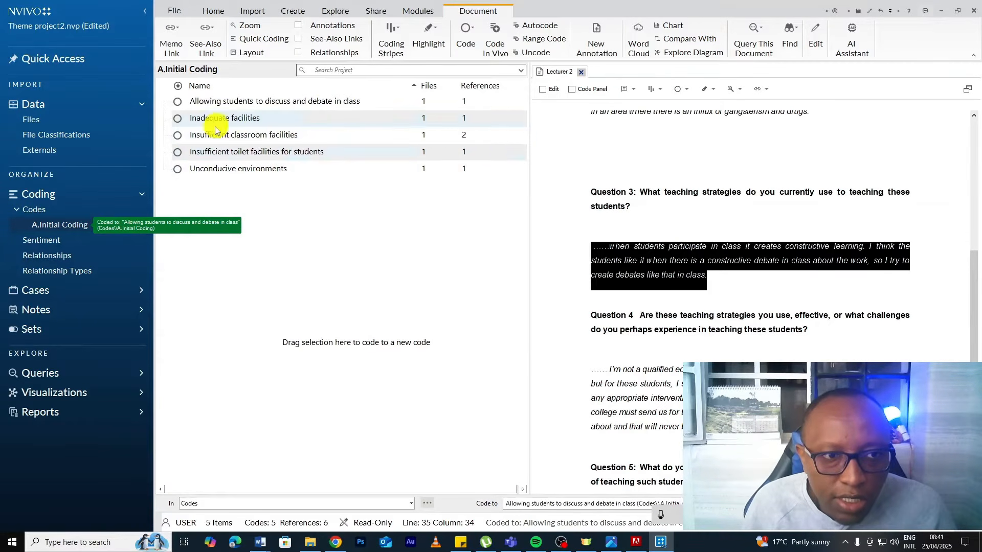
- Check Question 3's text colour in the Lecturer 2 Word document and assign blue to the Allowing students to discuss and debate in class code in NVivo
right_click(265, 102)
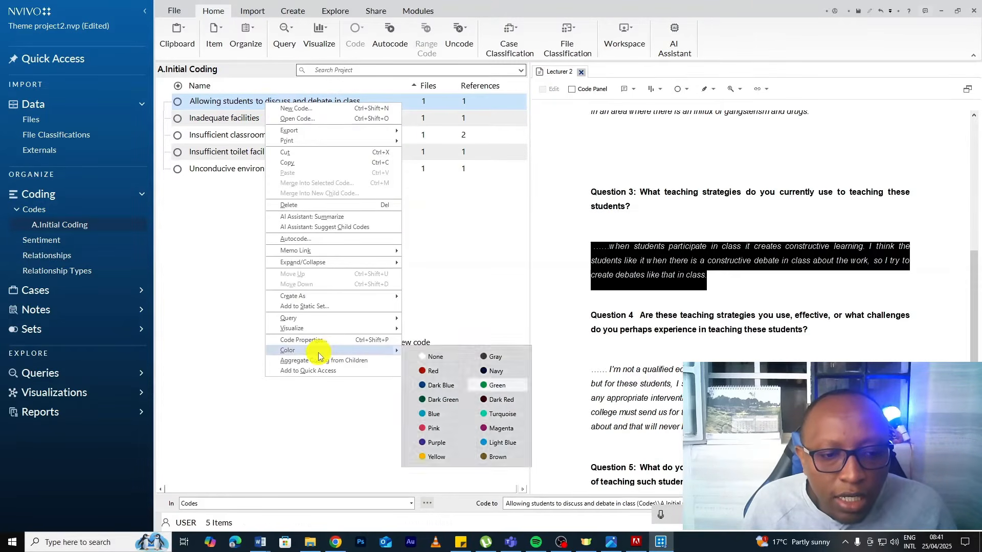
left_click(260, 544)
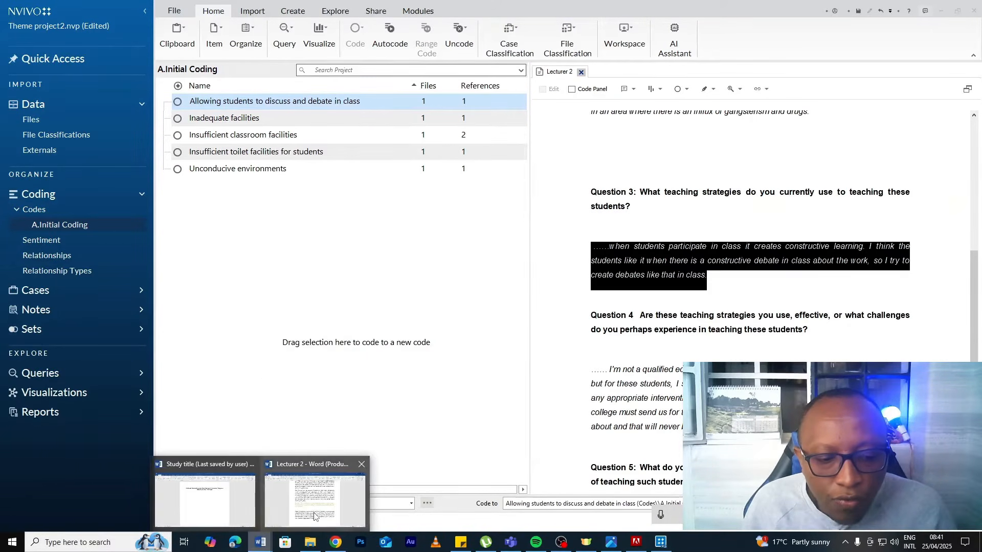
left_click(310, 491)
scroll(428, 241, "down", 10)
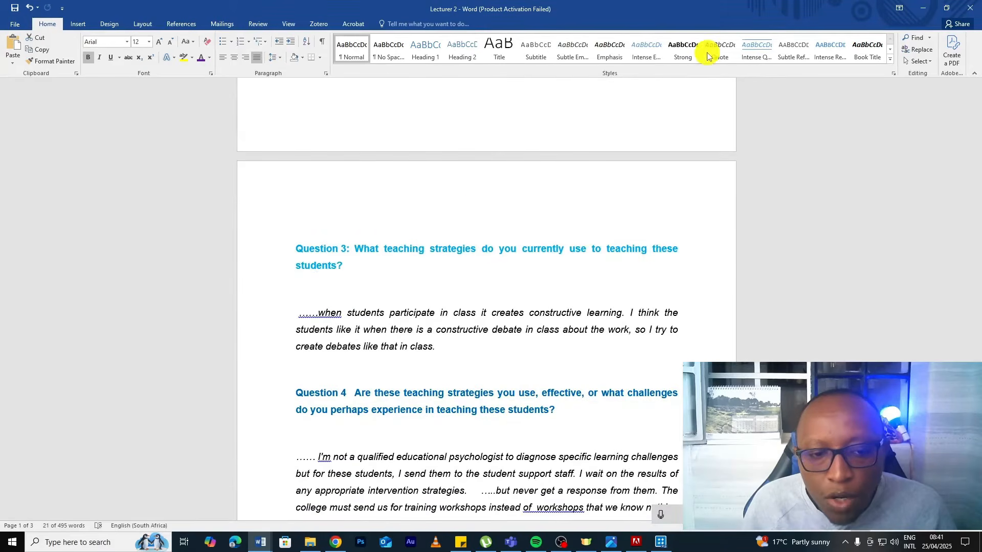
scroll(373, 297, "down", 2)
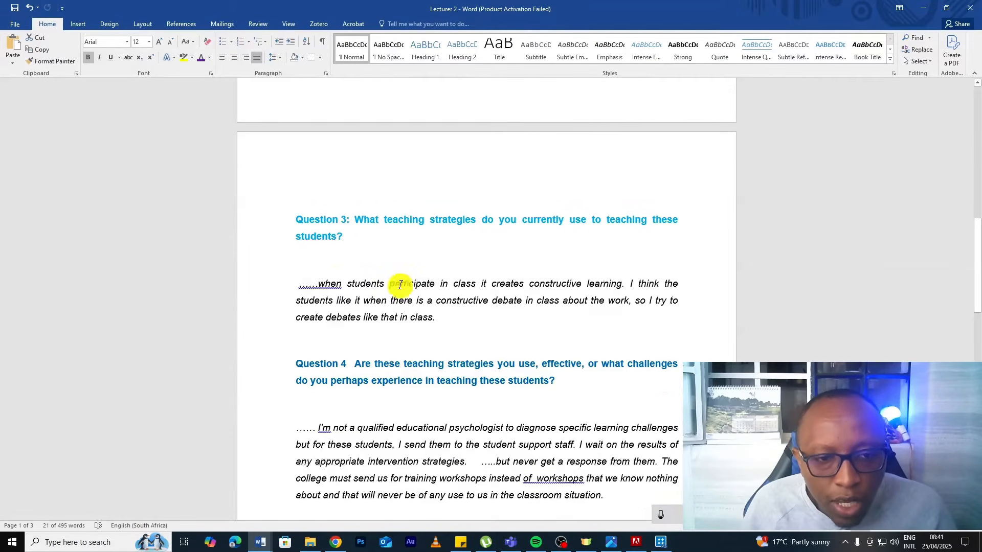
left_click(923, 8)
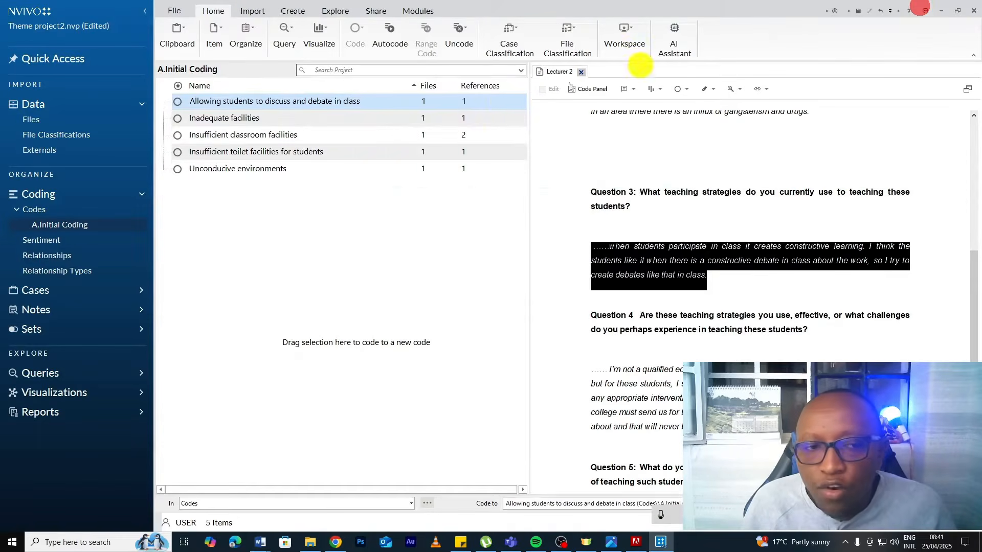
right_click(293, 100)
mouse_move(357, 330)
mouse_move(356, 348)
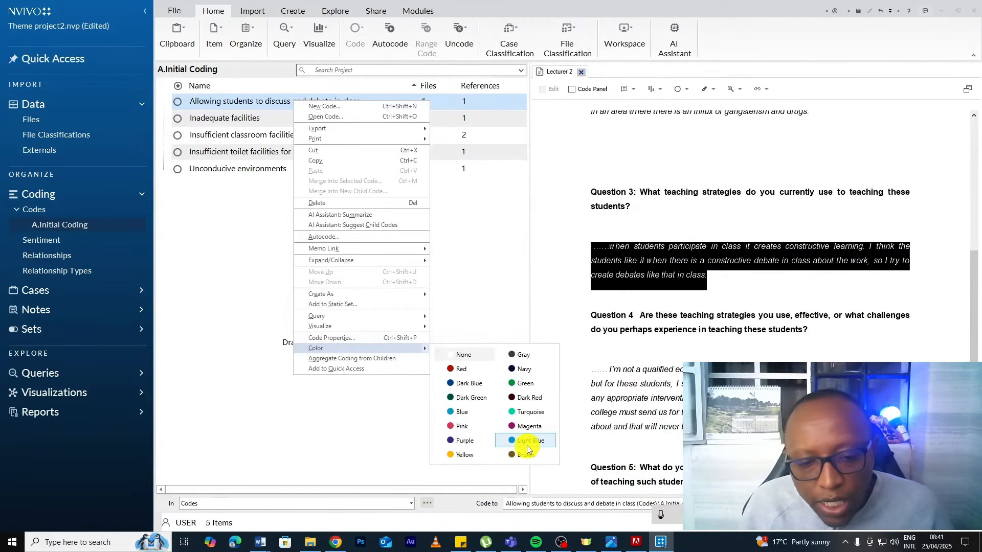
left_click(470, 412)
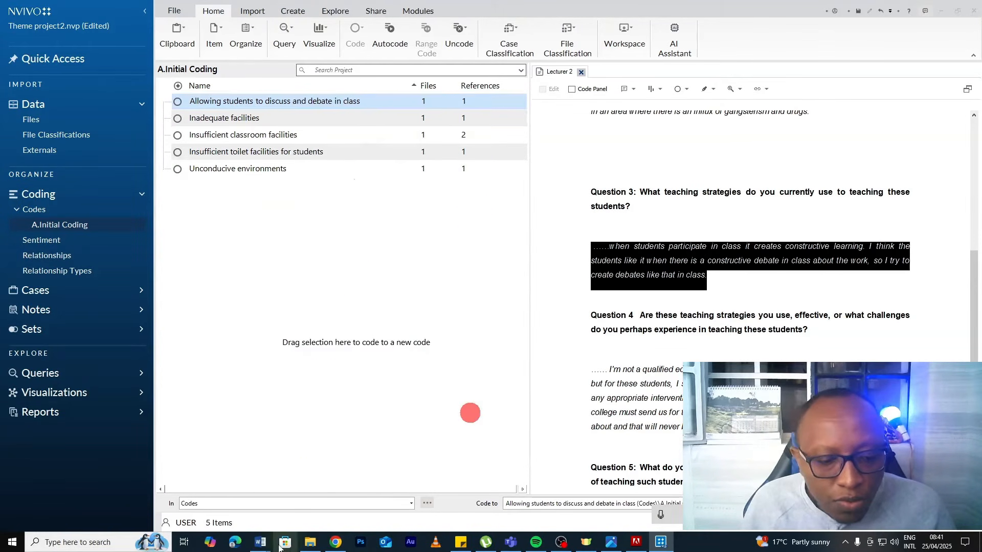
- Switch to the Lecturer 2 Word document, recolour the Question 4 heading dark red, review the question colours and return to NVivo
mouse_move(261, 542)
left_click(301, 511)
scroll(375, 317, "down", 3)
scroll(372, 317, "up", 2)
left_click(591, 297)
left_click_drag(306, 261, 246, 263)
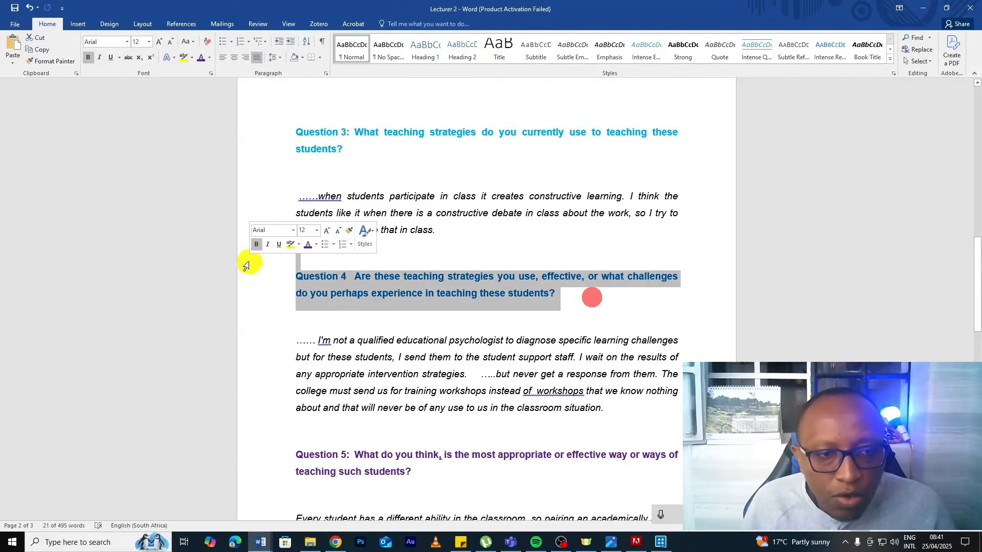
left_click(209, 60)
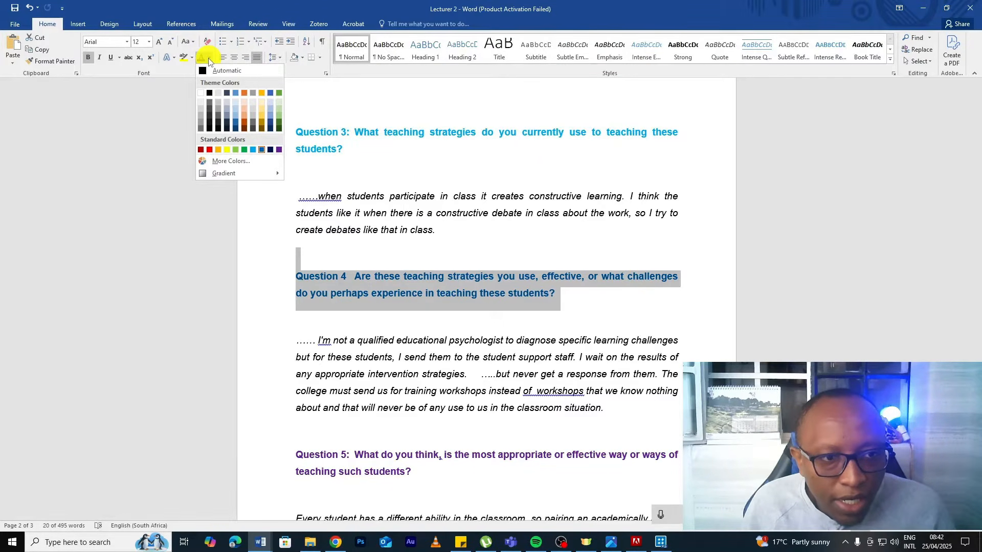
left_click(201, 150)
left_click(537, 340)
scroll(509, 266, "up", 12)
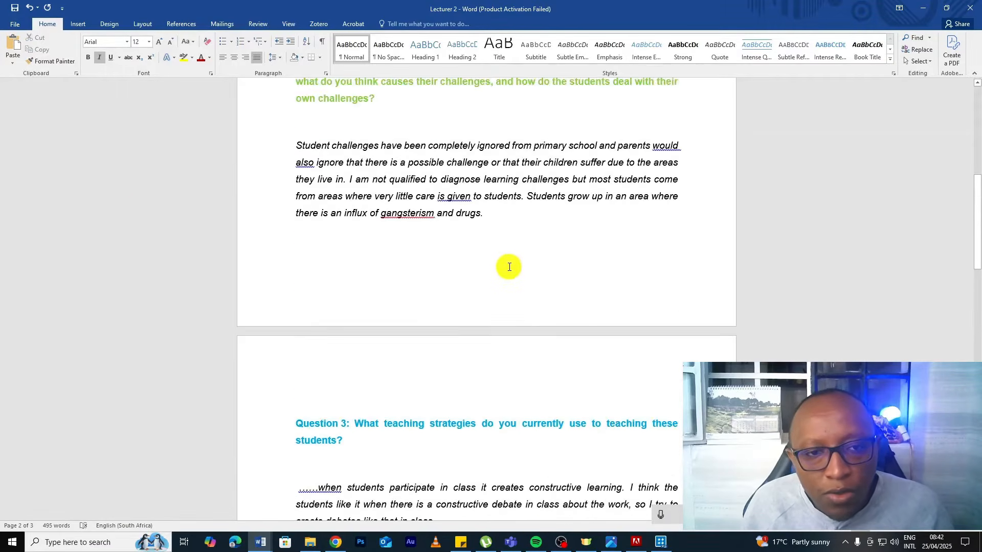
scroll(503, 246, "down", 14)
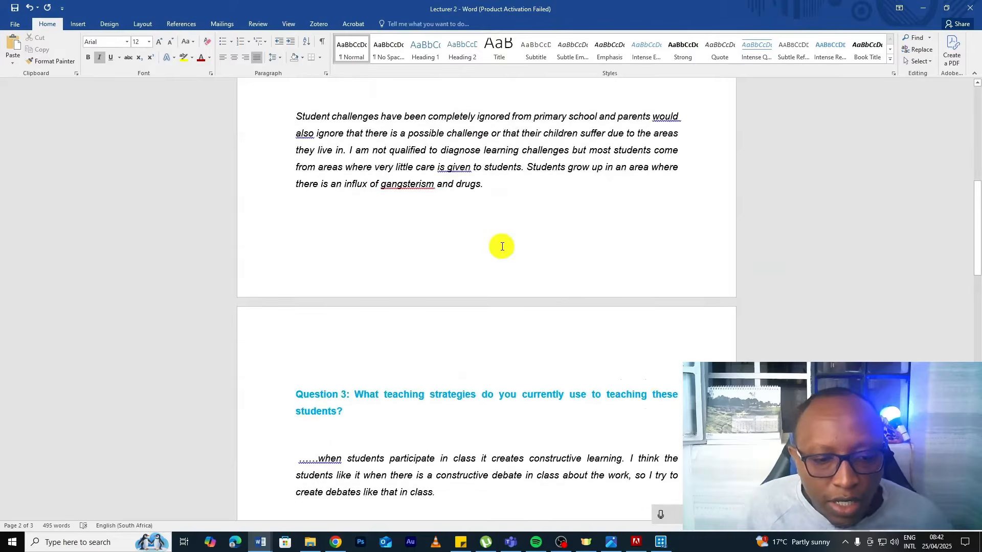
left_click(930, 10)
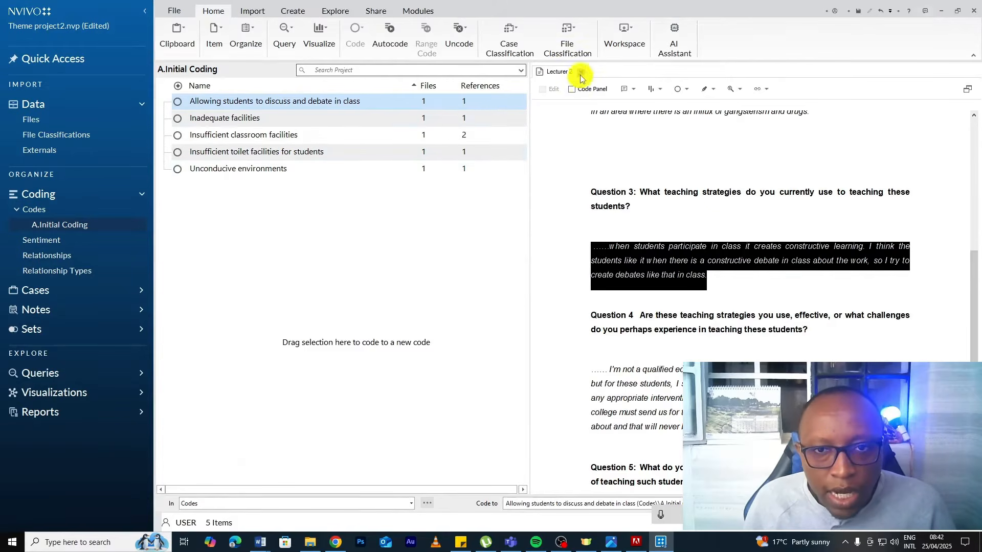
- Close the transcript to view the A.Initial Coding colours, then reopen Lecturer 2 from Files beside the codes
left_click(581, 72)
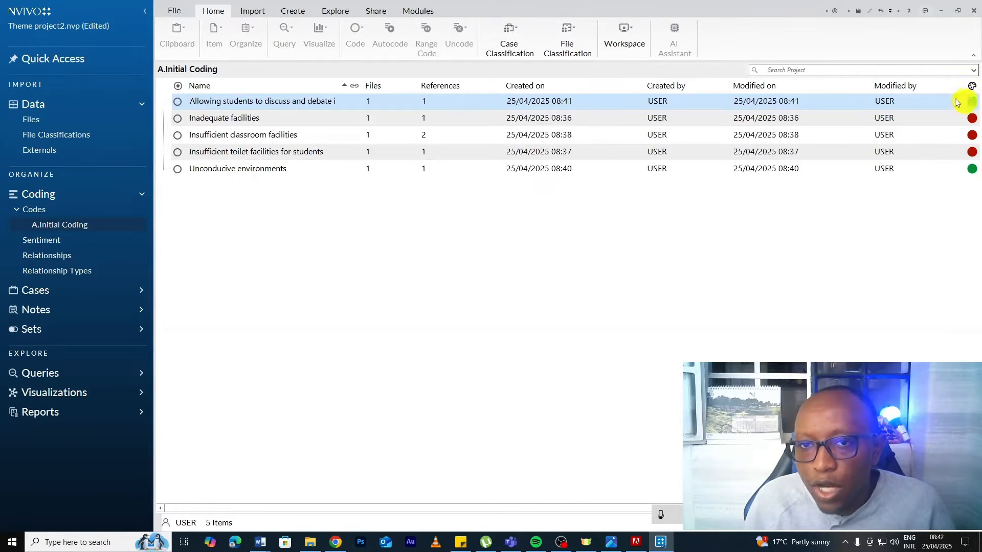
left_click(30, 121)
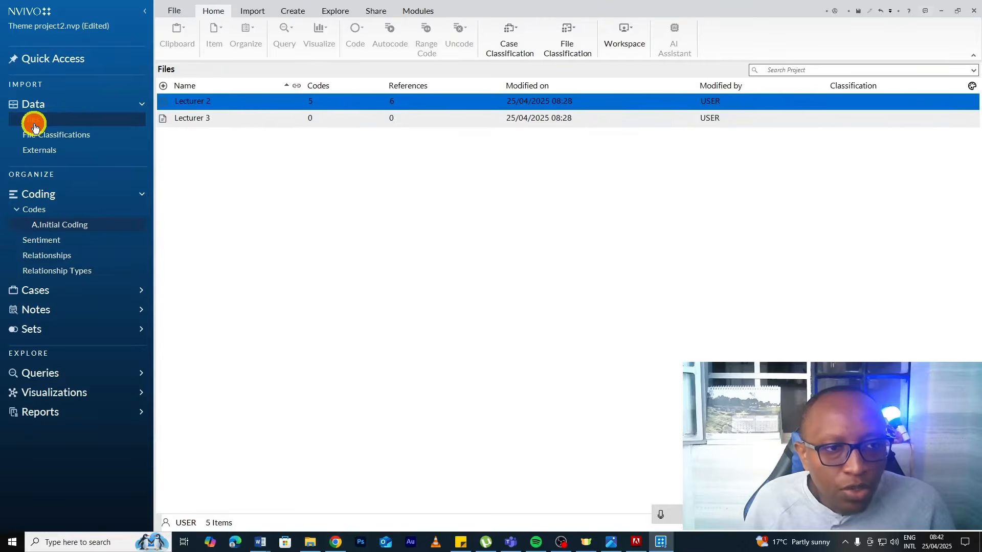
double_click(281, 102)
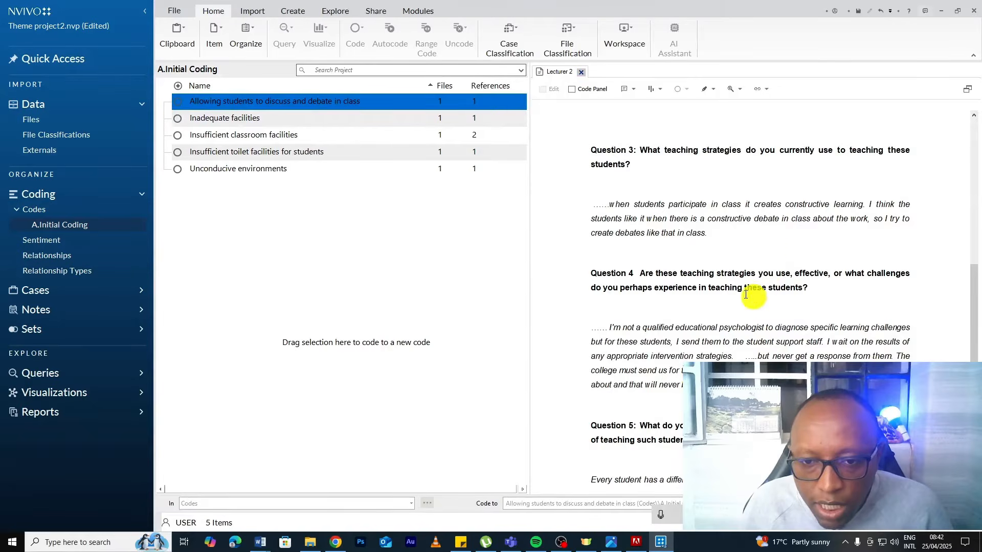
scroll(691, 273, "down", 2)
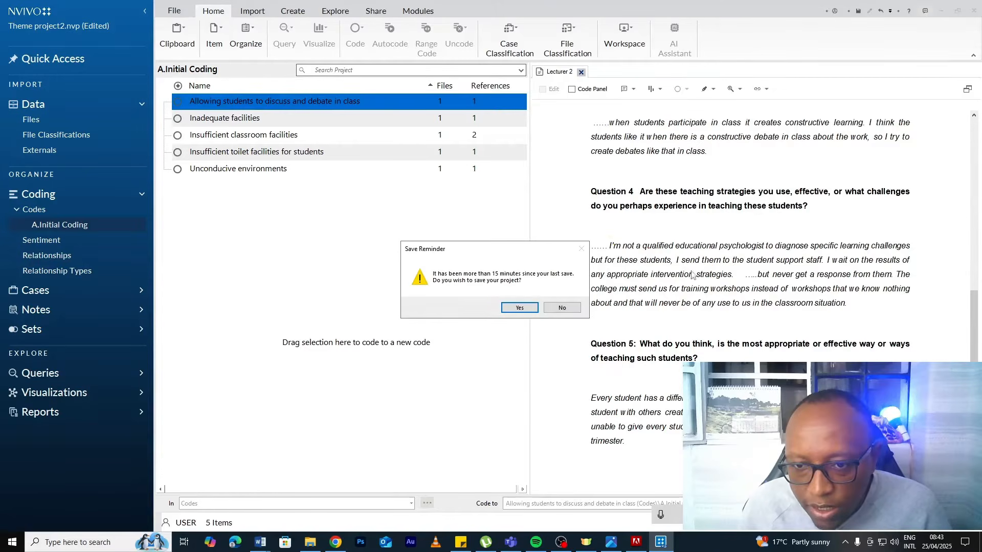
- Save the project from the save reminder and dismiss the recovery file message
left_click(520, 308)
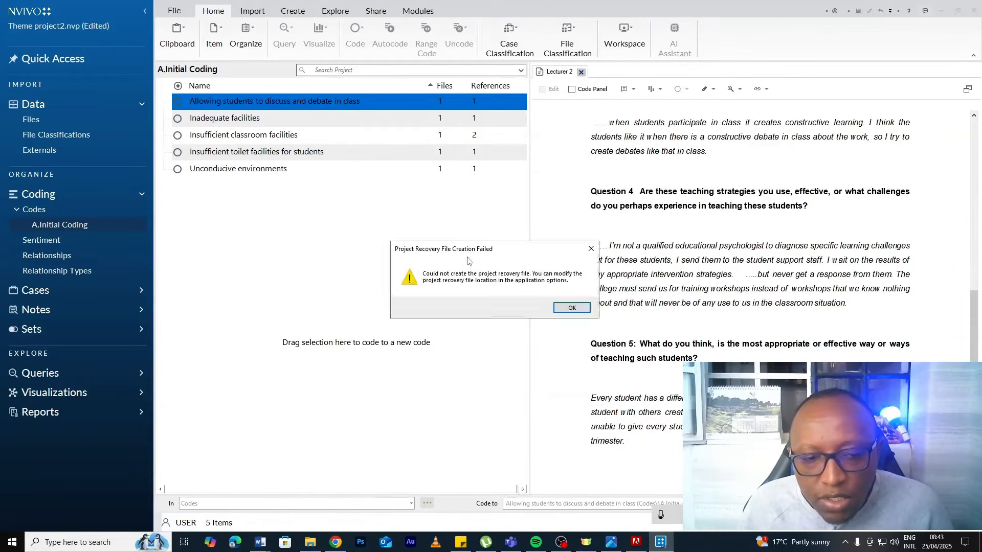
left_click(588, 250)
left_click(640, 408)
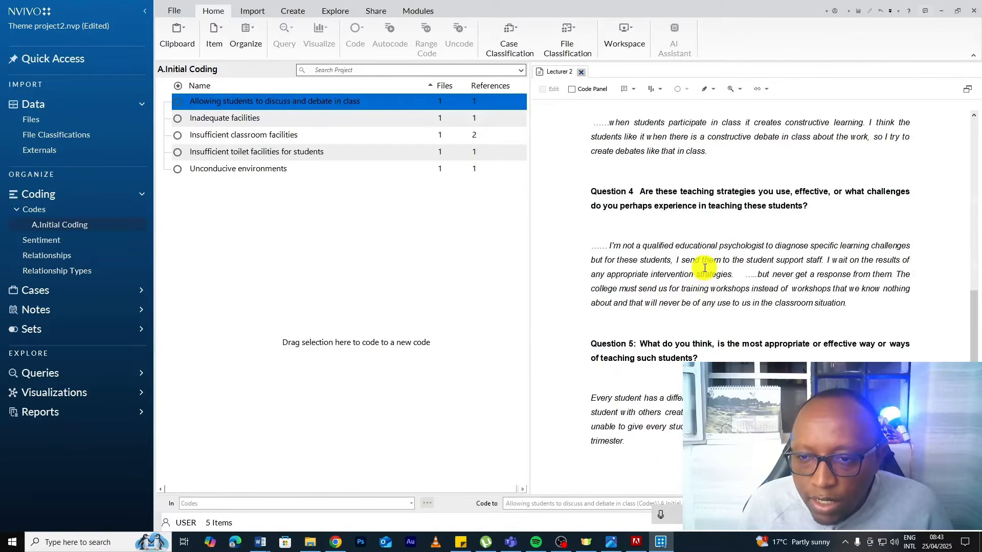
- Code the Question 4 answer up to "response from them" to a new code, "Not receiving timely response from the support staff to diagnose learning challenges among students"
left_click_drag(893, 275, 589, 247)
left_click_drag(685, 265, 390, 268)
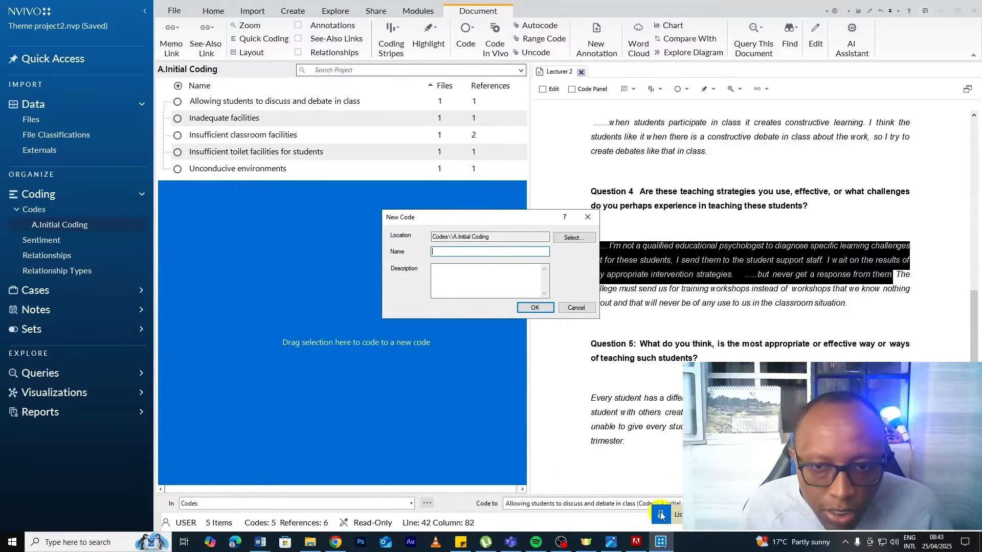
type("not receiving timely")
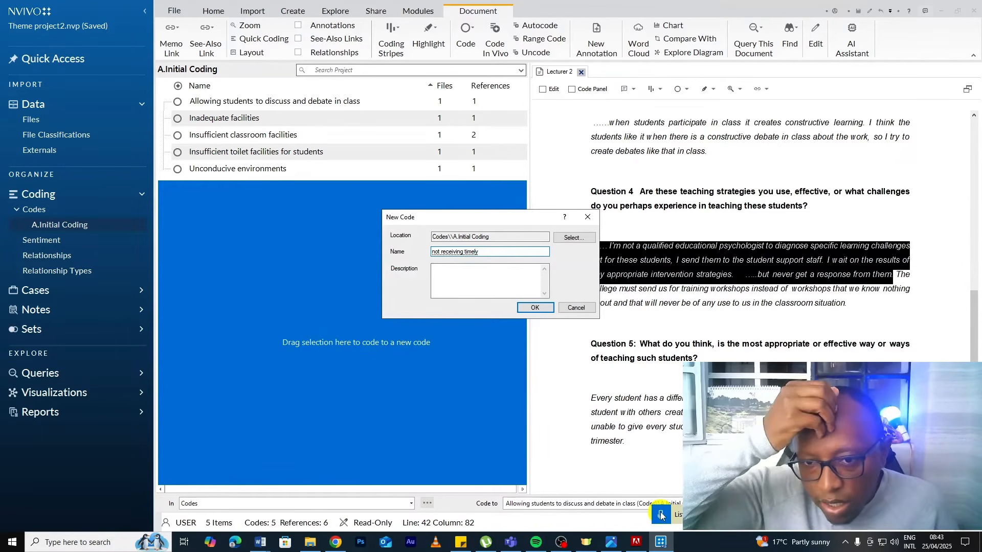
type(" response from")
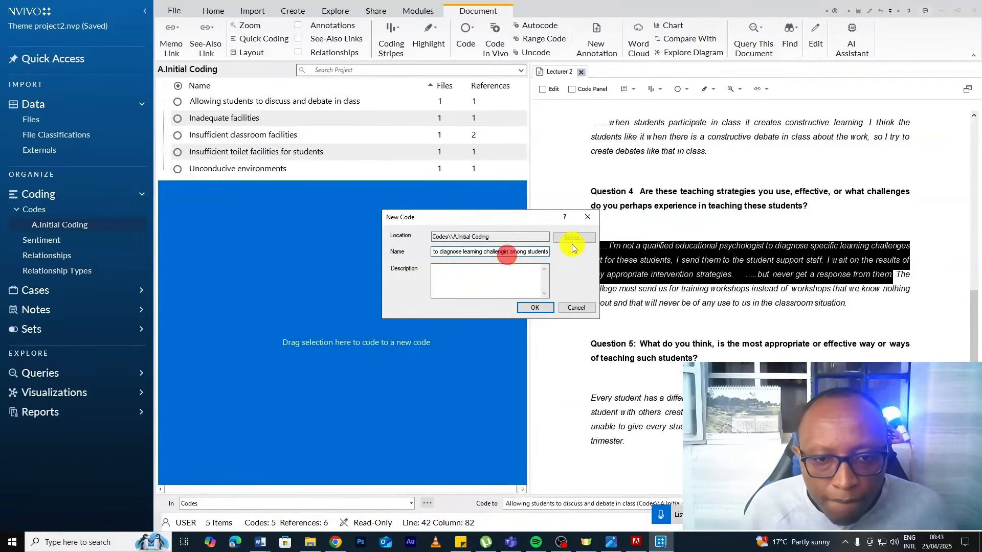
key("BackSpace")
key("BackSpace")
type("es")
left_click(532, 307)
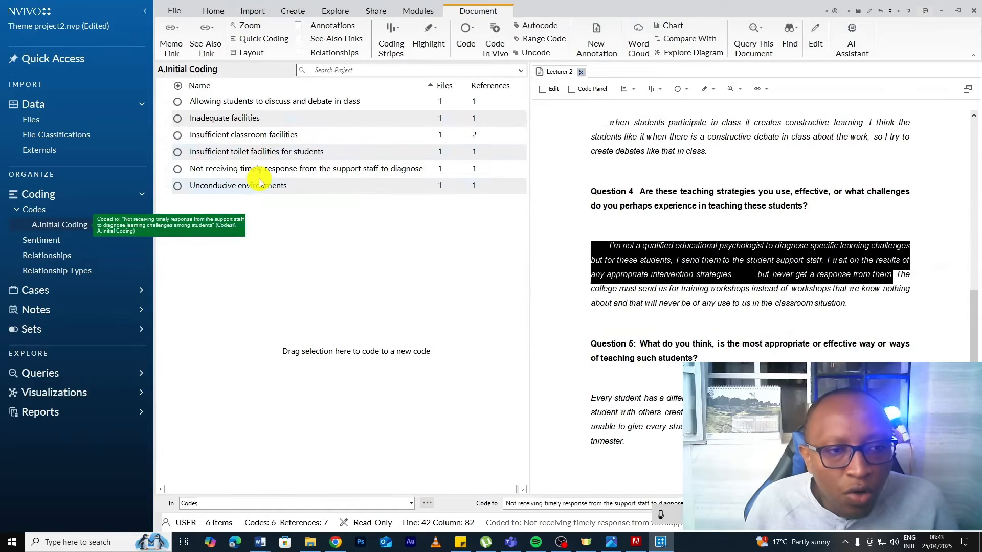
- Check Question 4's text colour in the Lecturer 2 Word document and assign brown to the Not receiving timely response code in NVivo
right_click(260, 170)
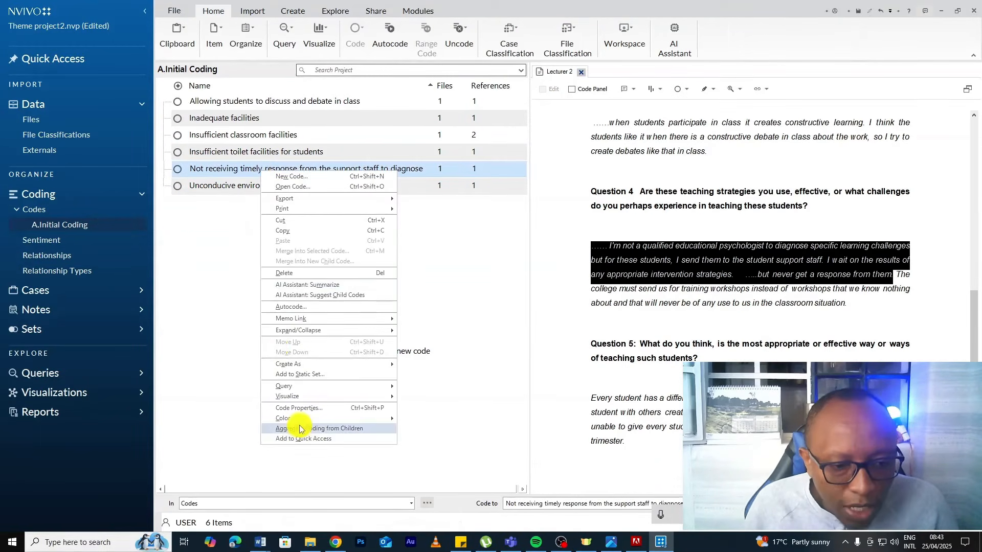
mouse_move(260, 543)
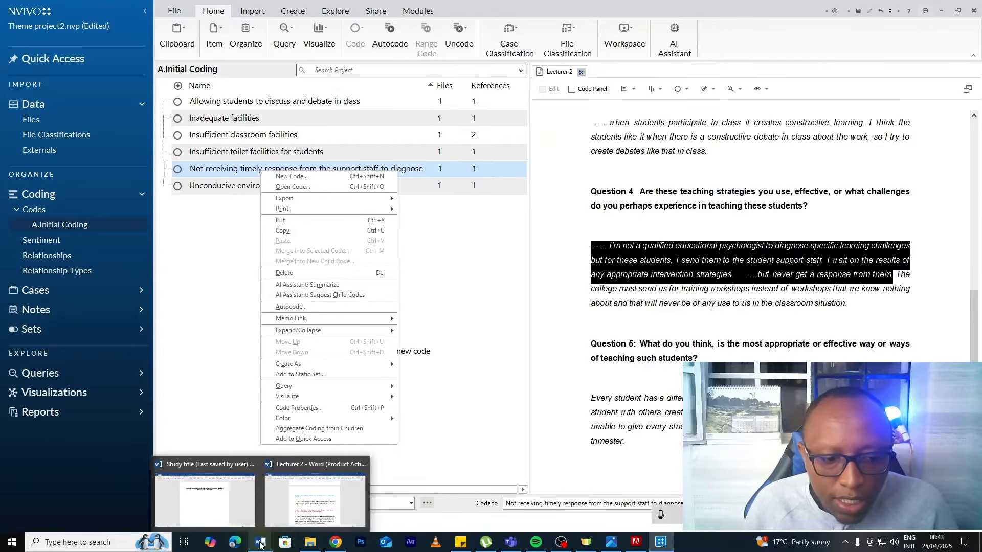
left_click(305, 501)
scroll(365, 290, "down", 3)
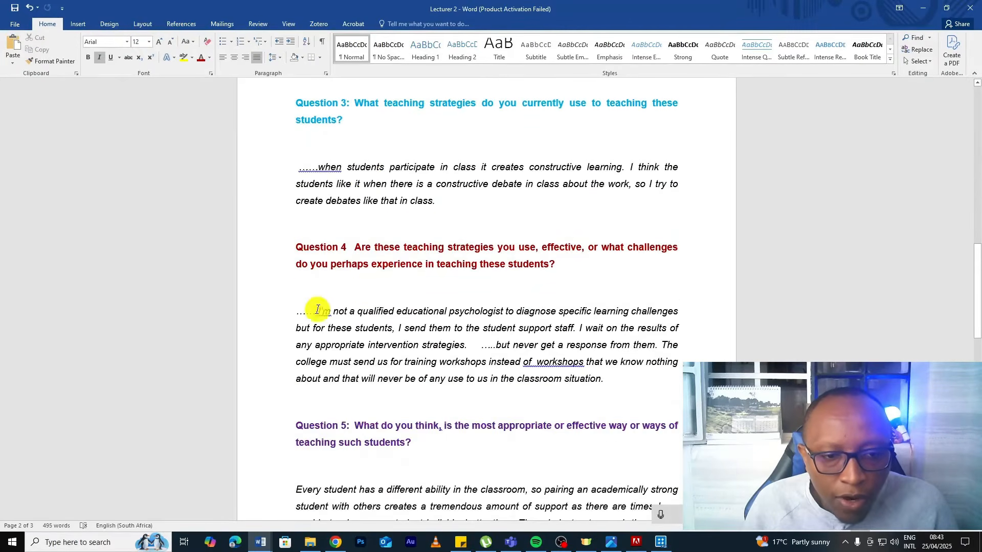
left_click(924, 9)
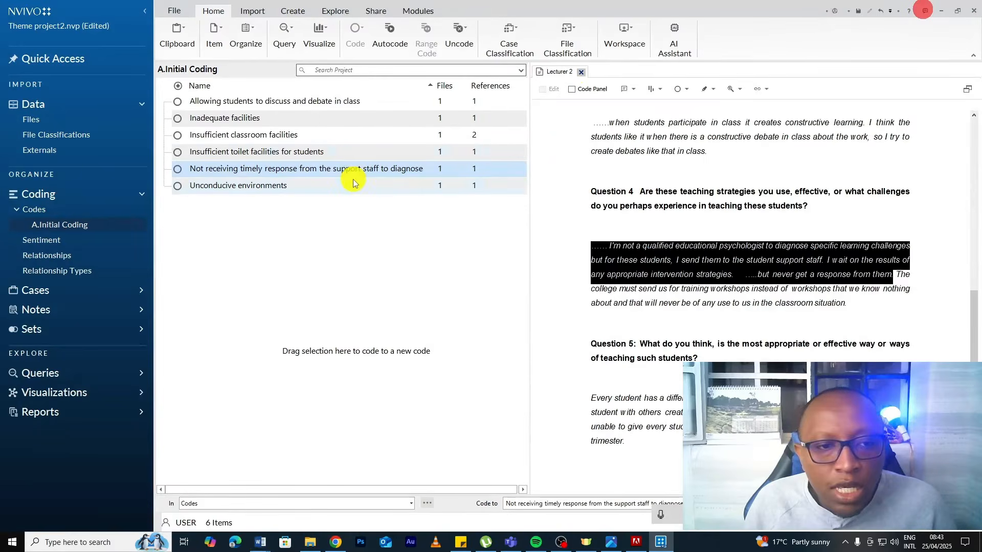
right_click(354, 168)
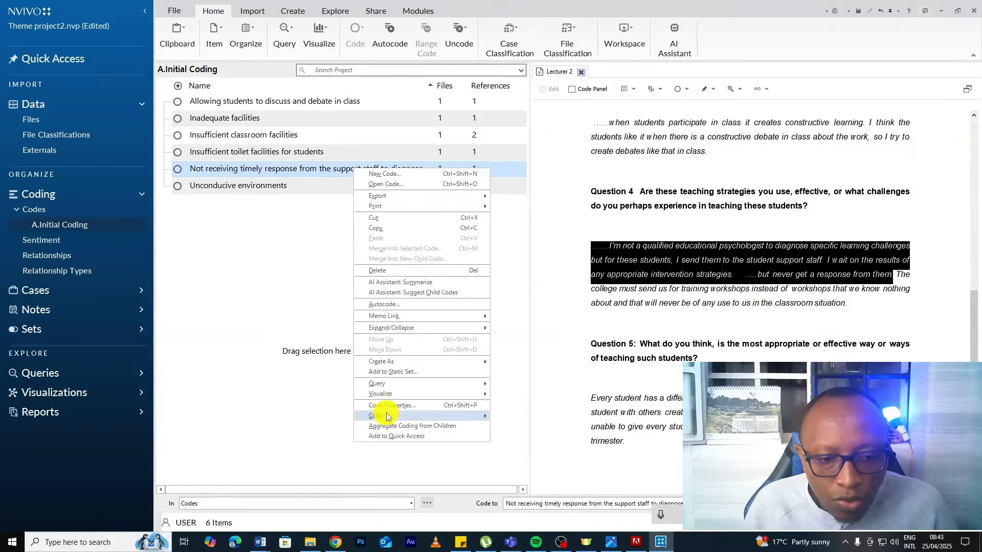
mouse_move(385, 415)
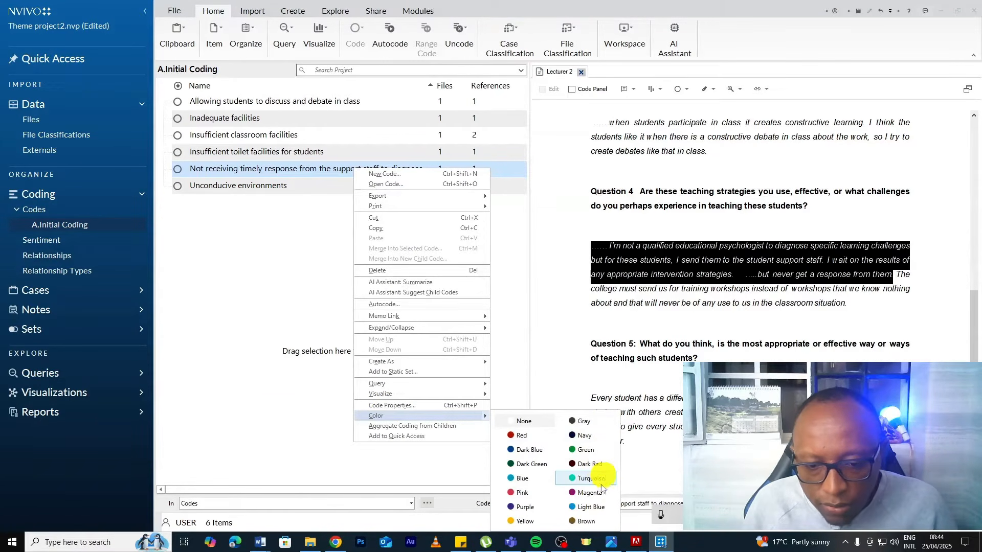
left_click(577, 521)
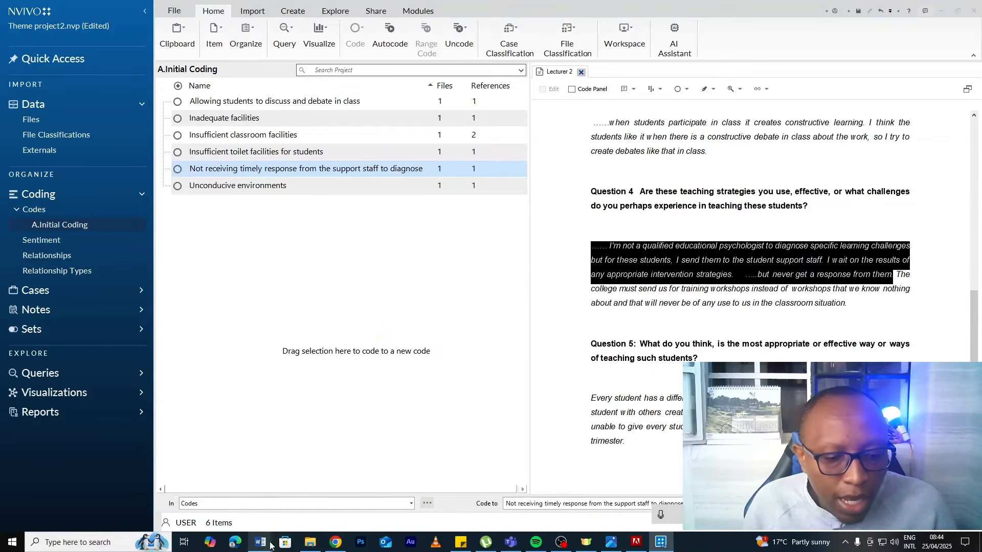
- Recolour the Question 4 heading from dark red to brown in the Lecturer 2 Word document and return to the codes in NVivo
mouse_move(271, 547)
left_click(318, 499)
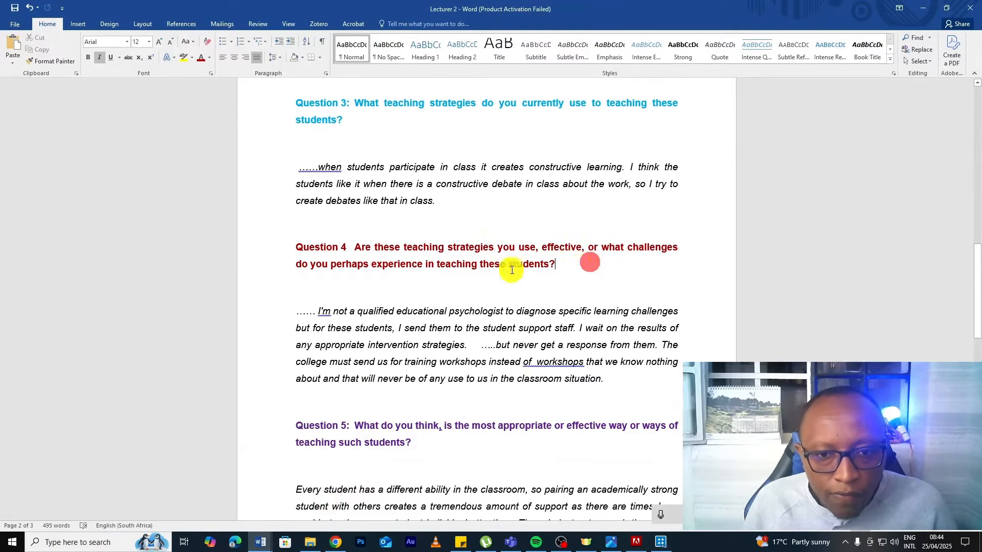
left_click_drag(540, 269, 247, 233)
left_click(207, 58)
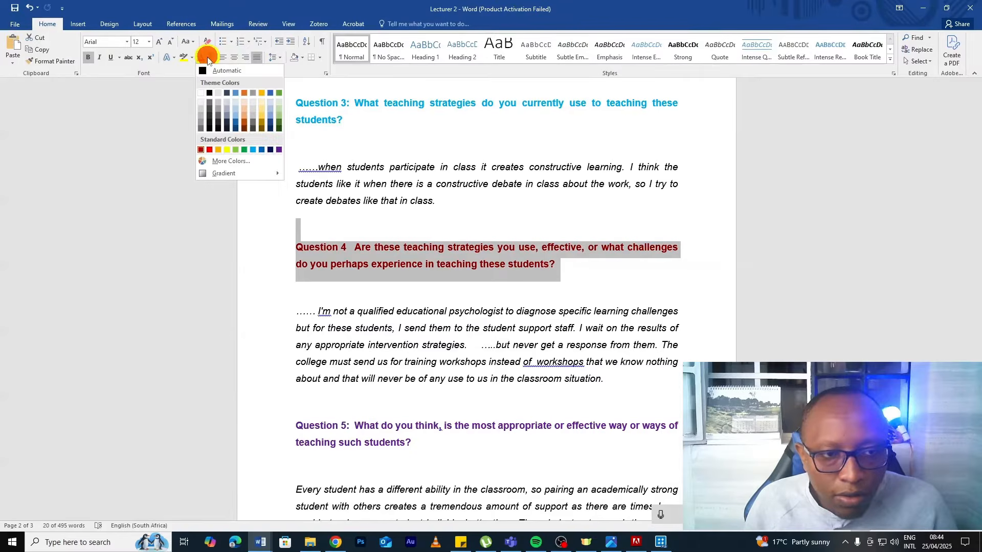
left_click(244, 127)
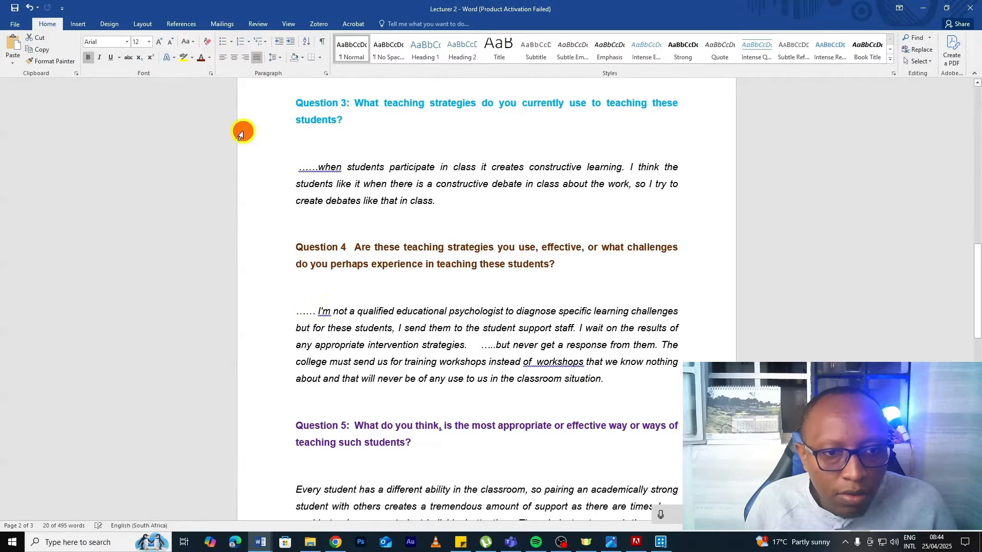
left_click(460, 345)
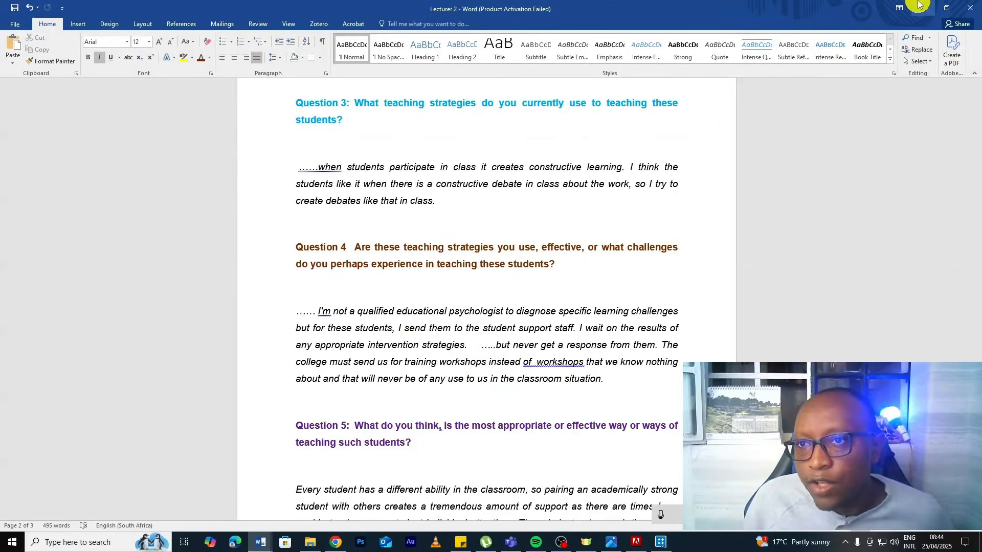
left_click(919, 4)
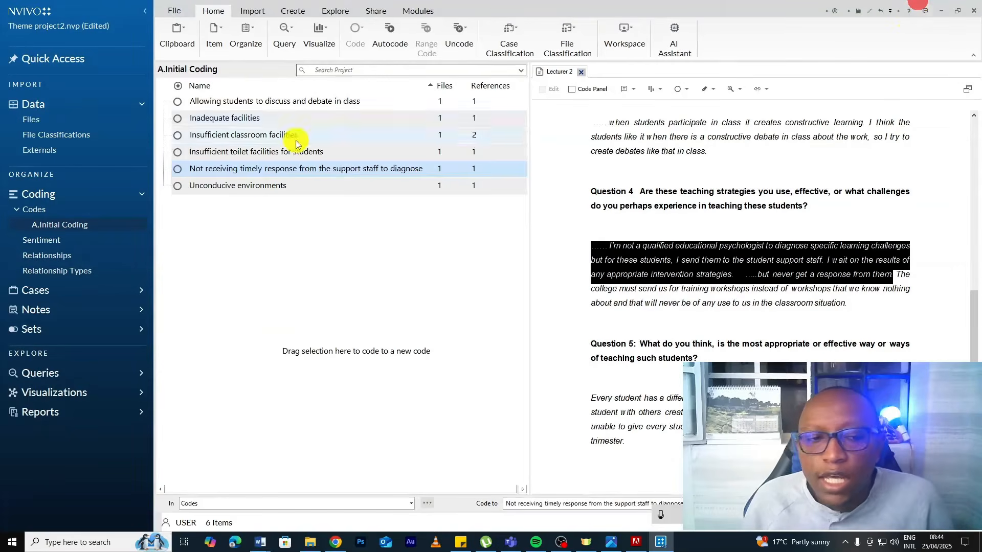
left_click(259, 173)
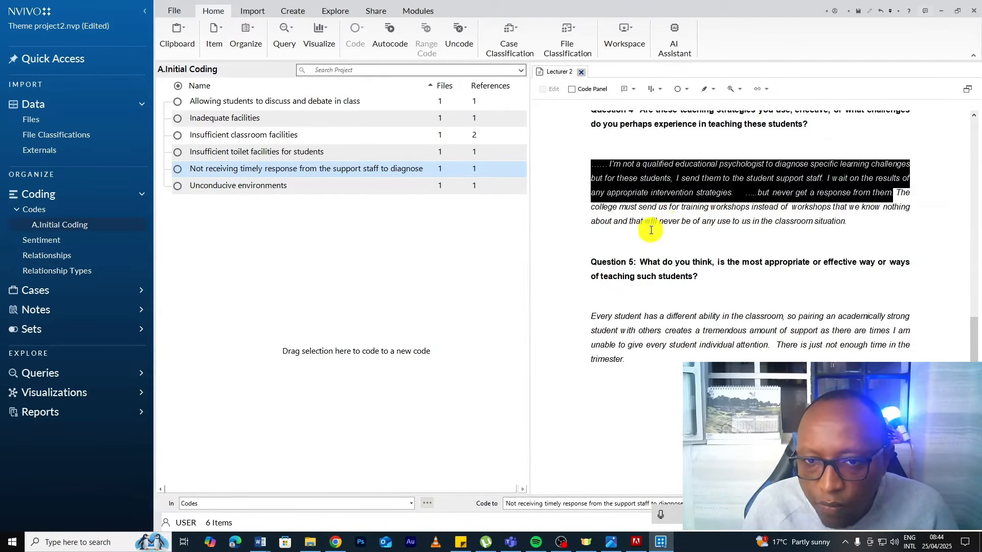
- Code the rest of Lecturer 2's Question 4 answer to a new code, "Not receiving sufficient training from the school on how to handle teaching challenges"
left_click_drag(898, 193, 899, 221)
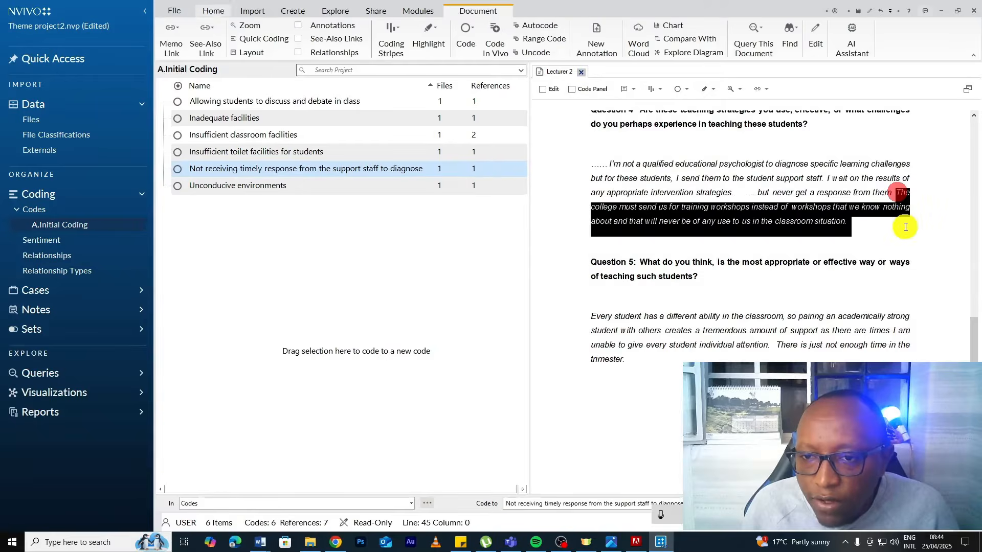
scroll(867, 218, "up", 2)
left_click_drag(626, 298, 499, 280)
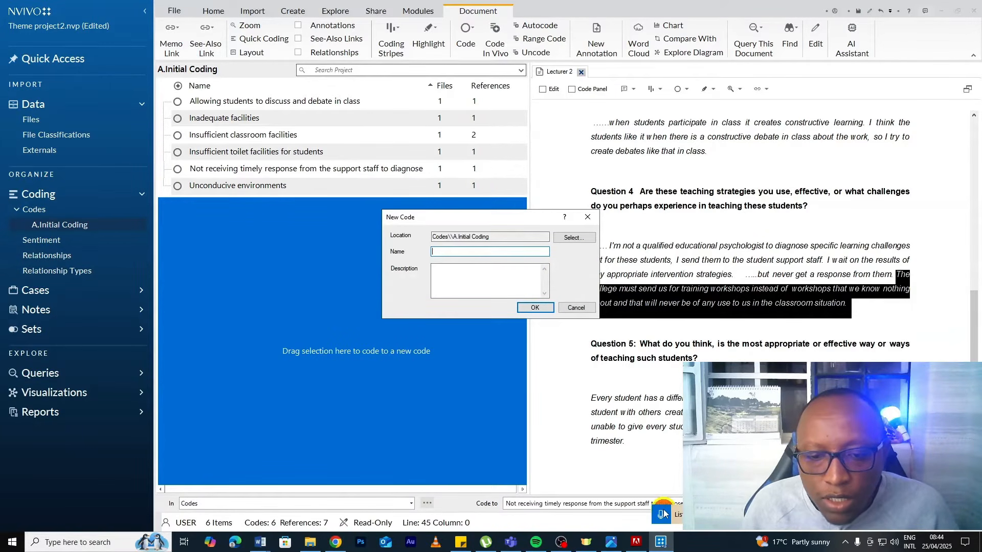
left_click(468, 250)
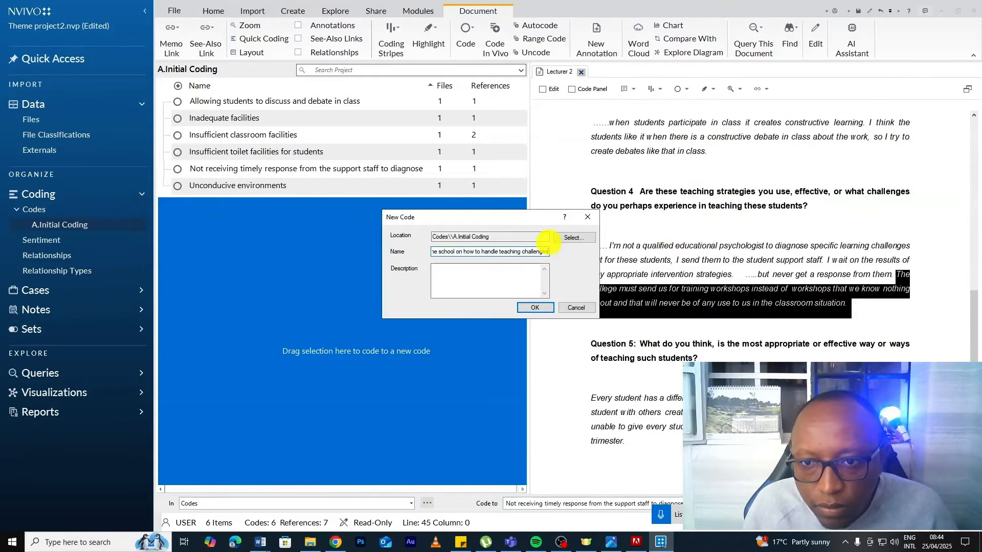
left_click(535, 307)
- Assign brown to the Not receiving sufficient training from the school code in A.Initial Coding
left_click(295, 190)
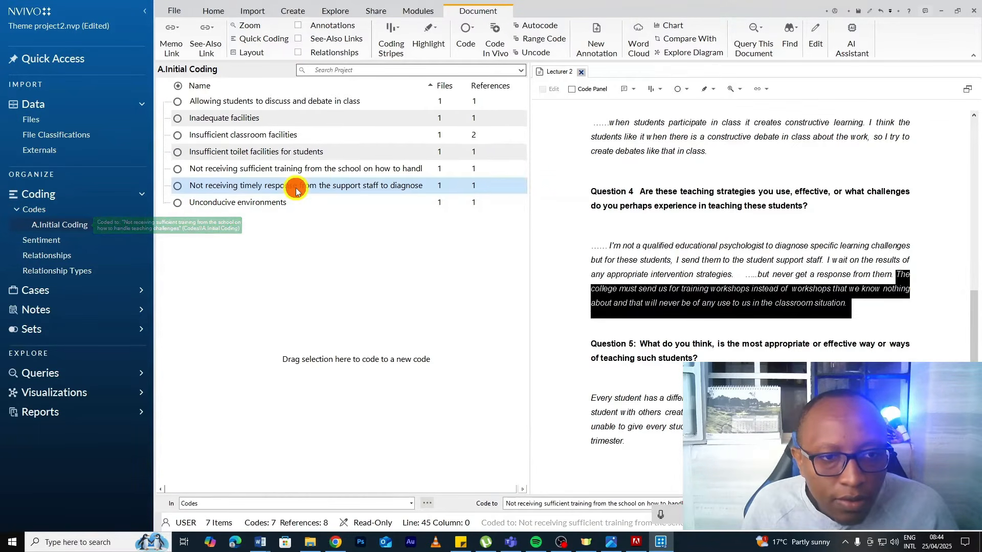
right_click(287, 172)
mouse_move(358, 419)
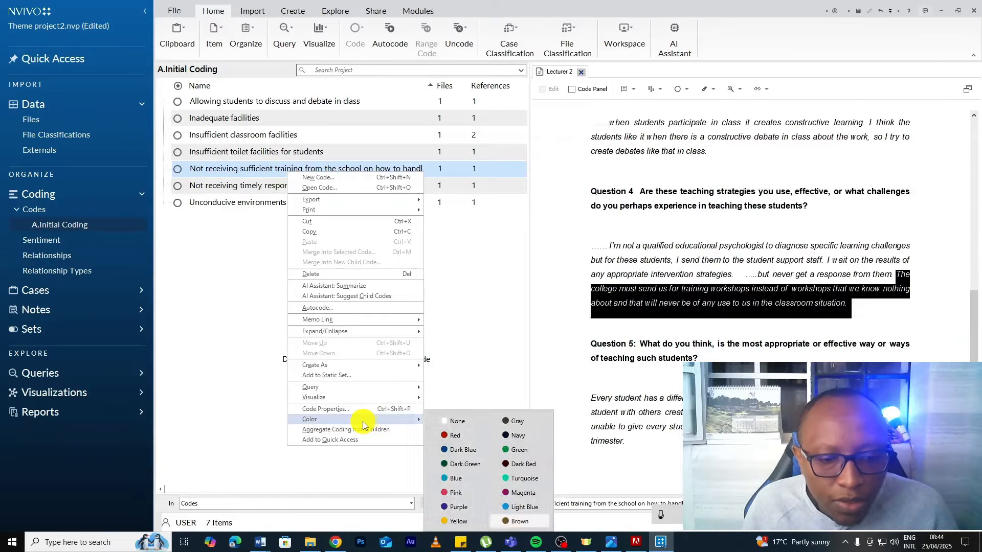
left_click(512, 522)
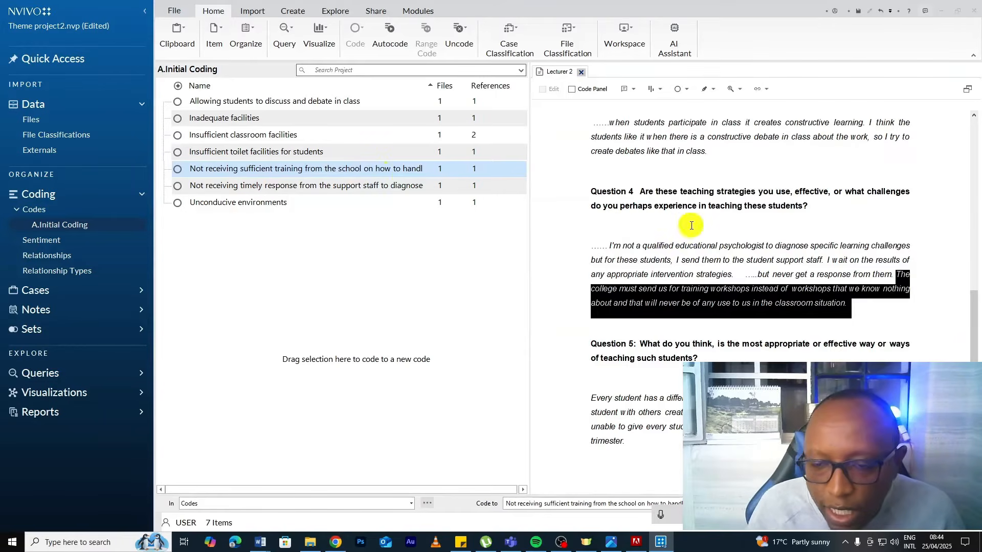
- Code the Question 5 answer to a new code, "pairing academically weak students with more stronger students to allow the students to help one another"
scroll(658, 288, "down", 2)
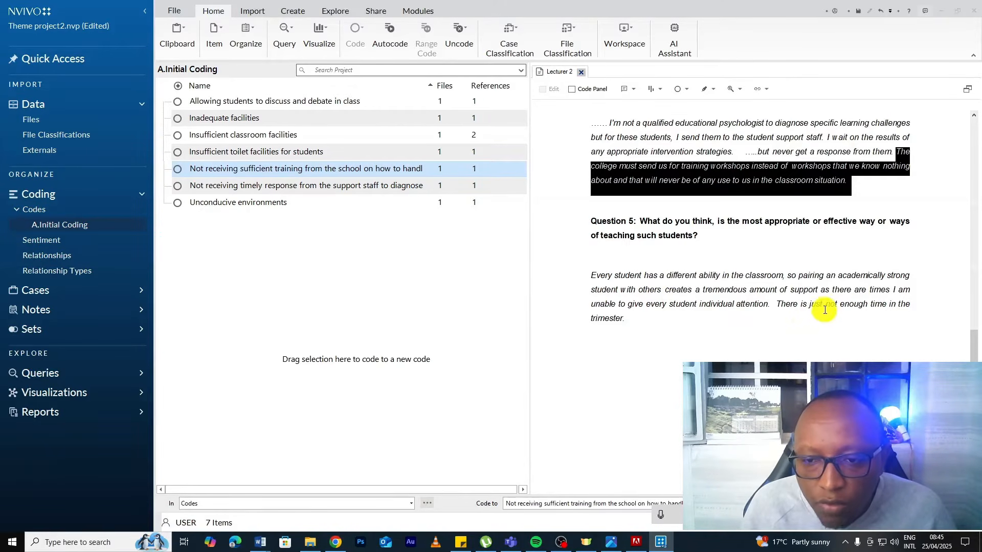
double_click(566, 263)
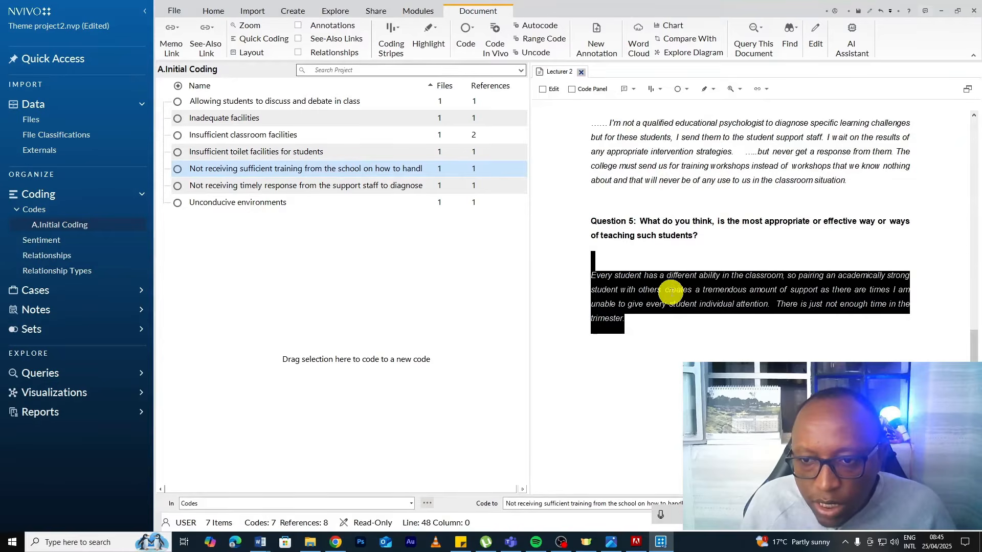
left_click_drag(665, 294, 361, 307)
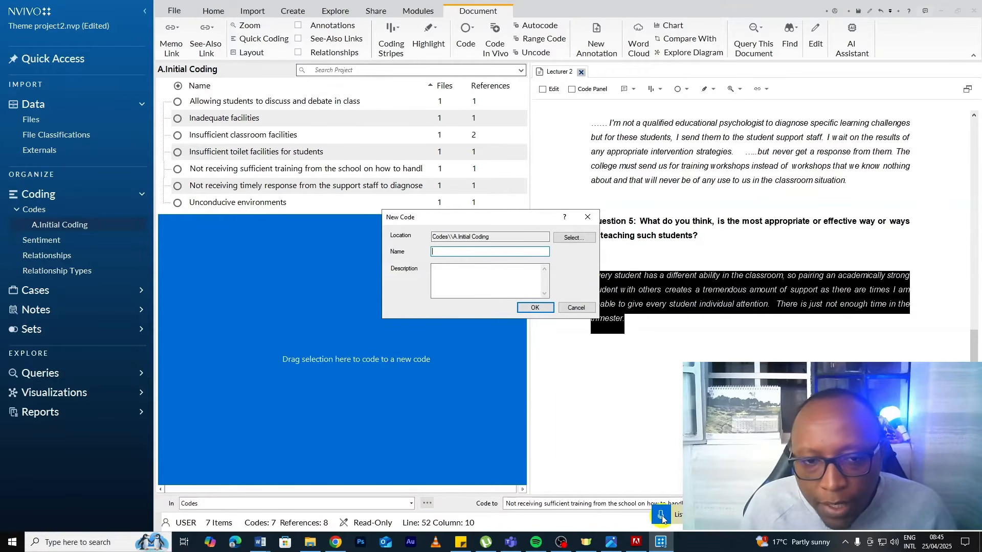
type("pairing academically weak")
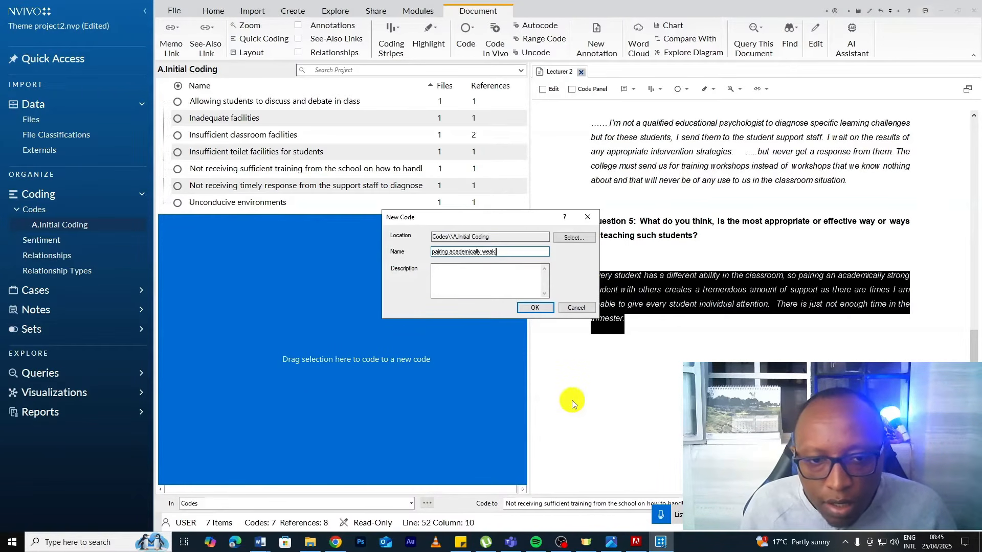
type(" students with more stronger students")
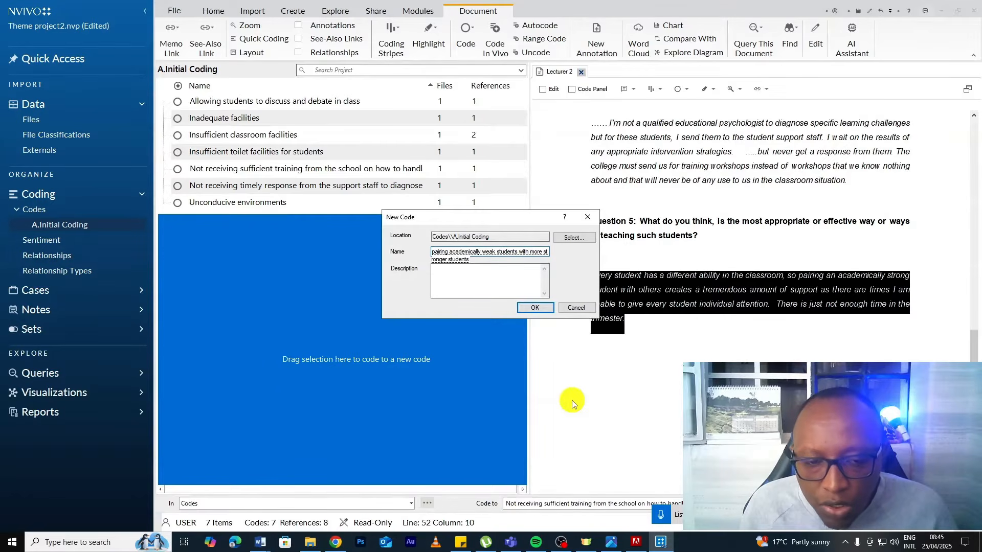
type(" to allow the students to help one another")
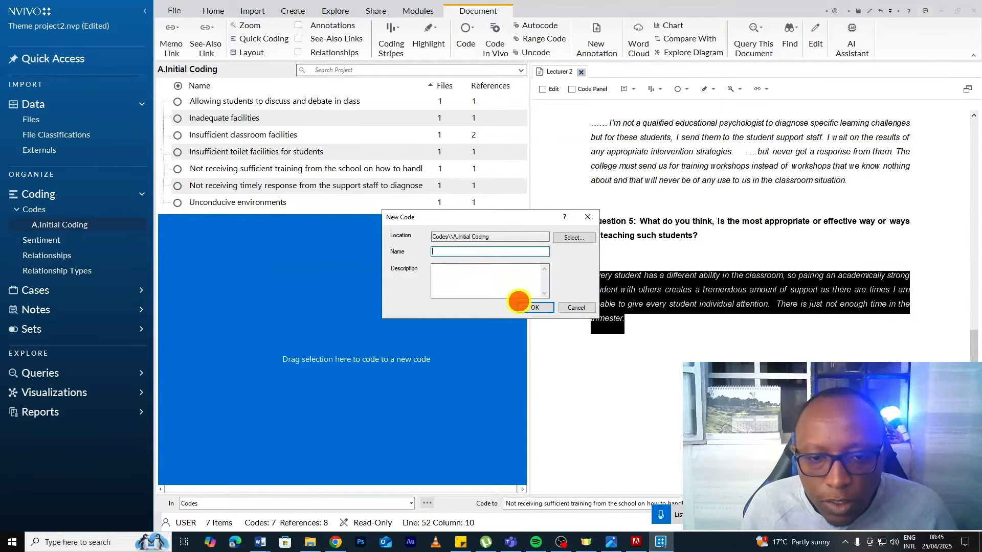
left_click(524, 305)
- Check Question 5's text colour in the Lecturer 2 Word document against the code colours available in NVivo
right_click(265, 207)
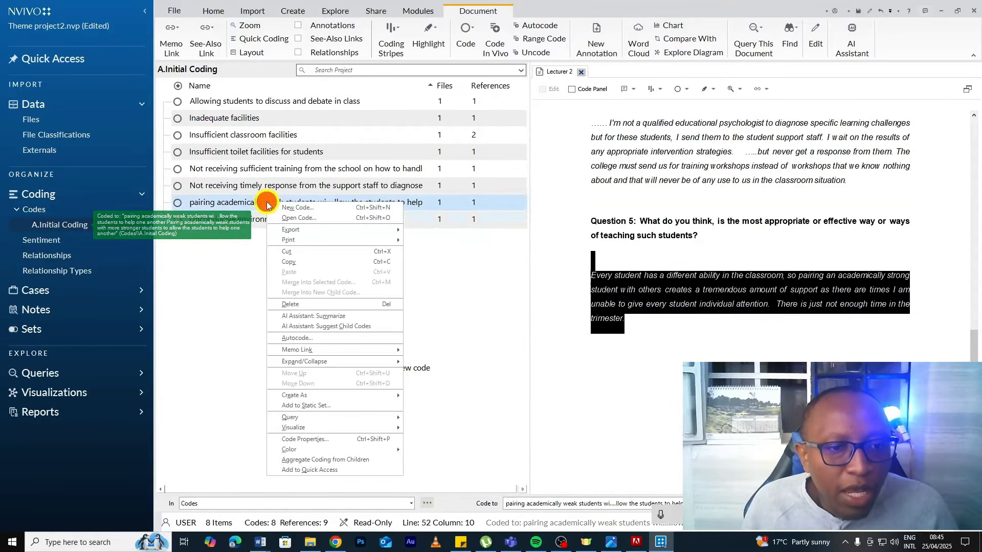
mouse_move(319, 454)
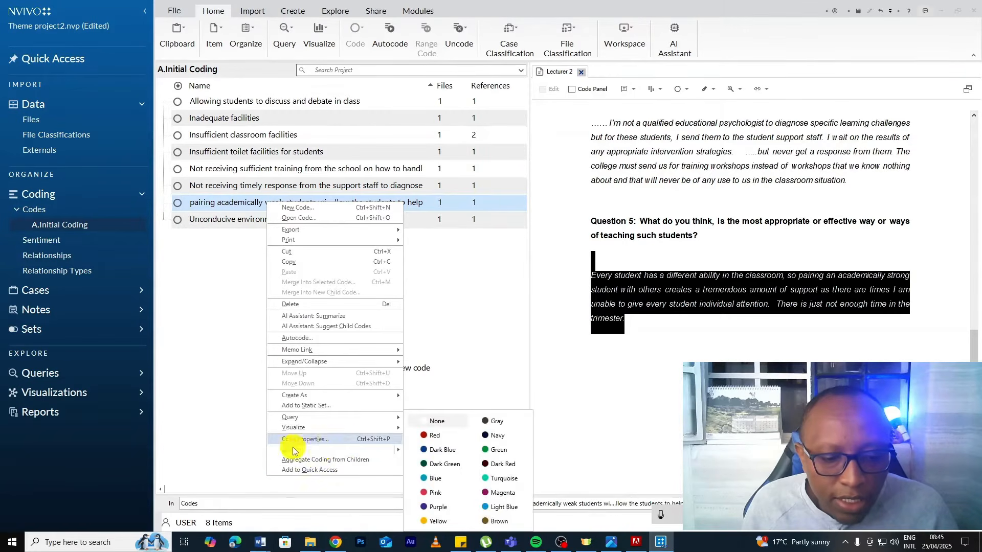
left_click(261, 542)
left_click(291, 509)
scroll(383, 355, "down", 4)
scroll(384, 358, "up", 1)
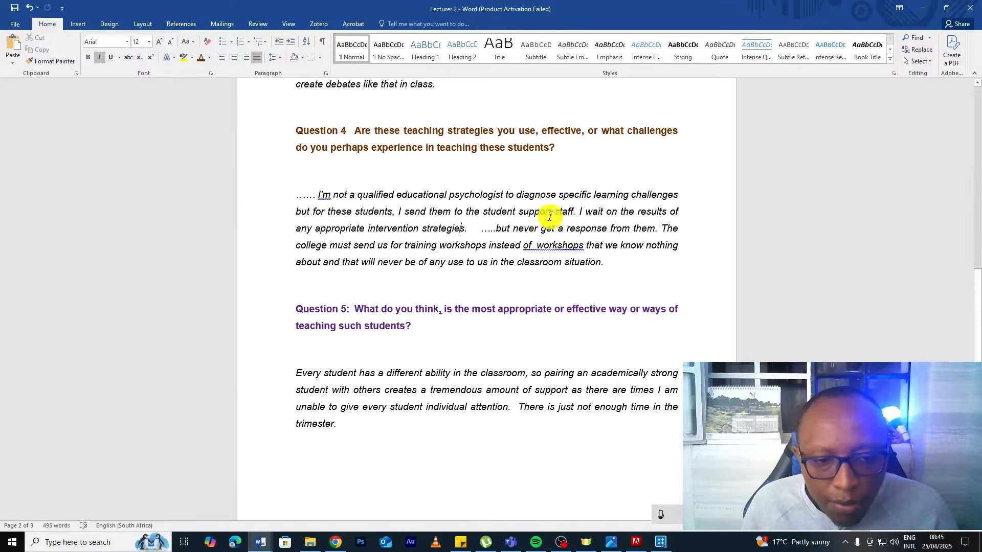
left_click(923, 9)
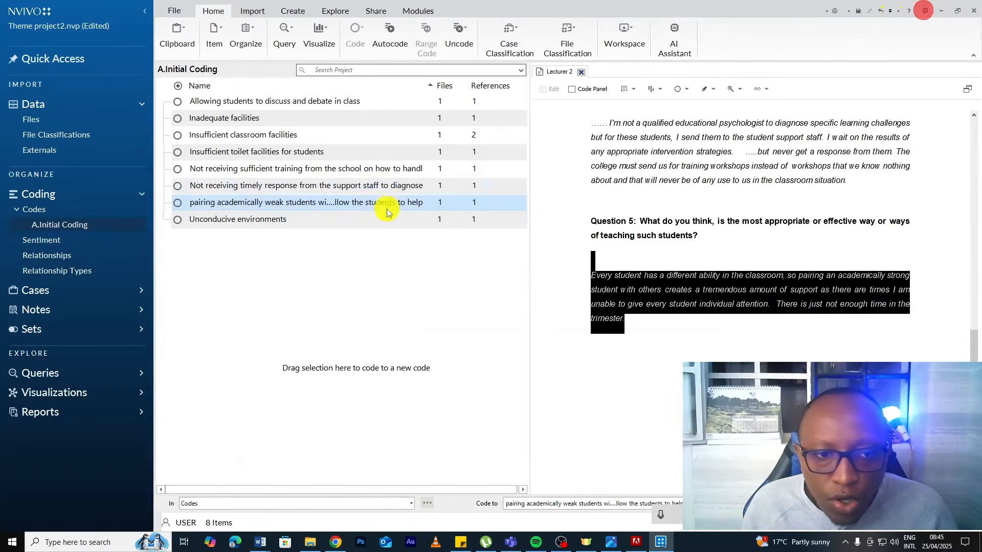
right_click(347, 203)
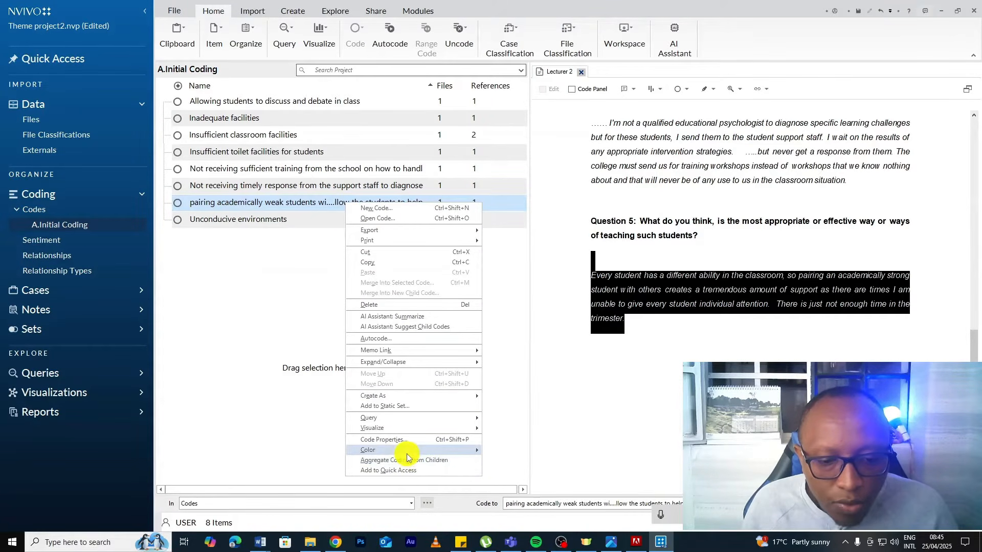
left_click(257, 543)
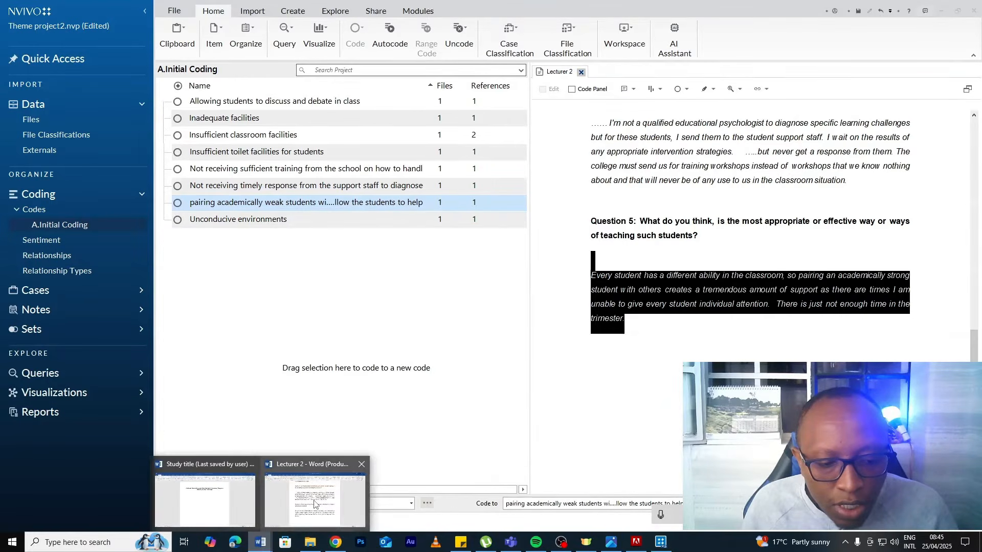
left_click(314, 501)
left_click(925, 9)
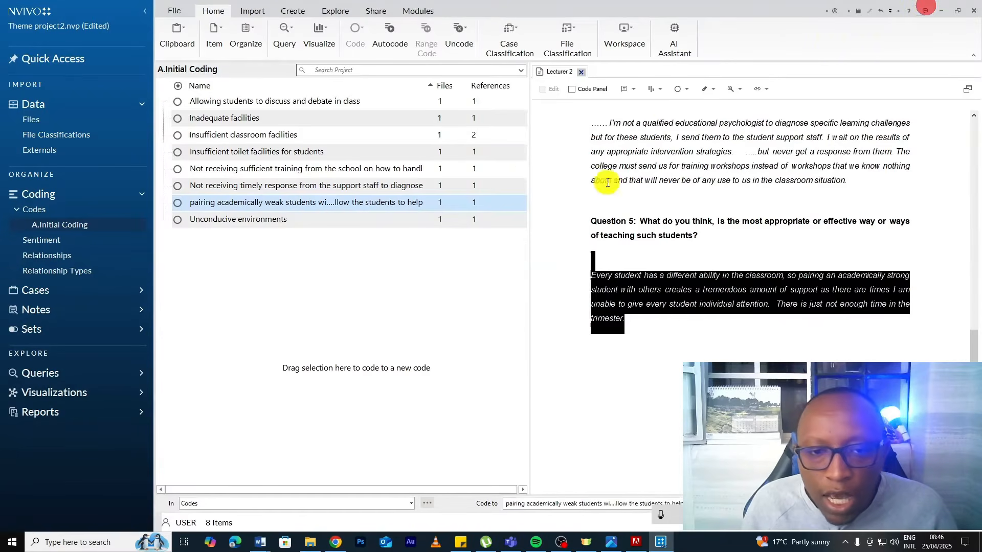
- Assign purple to the Question 5 code and rename it "Pairing academically weak students with more stronger students to allow the students to help one another"
right_click(335, 205)
mouse_move(392, 453)
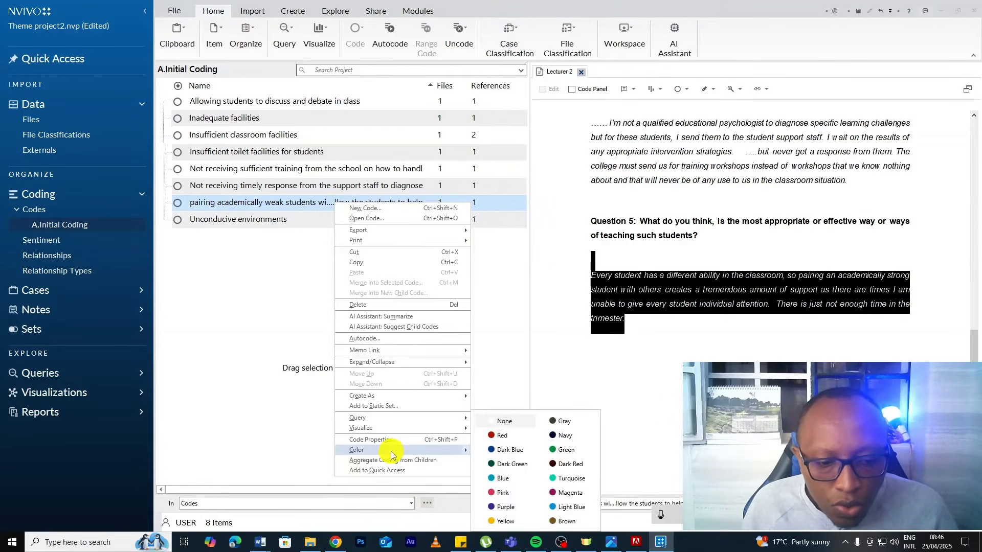
left_click(518, 513)
right_click(299, 205)
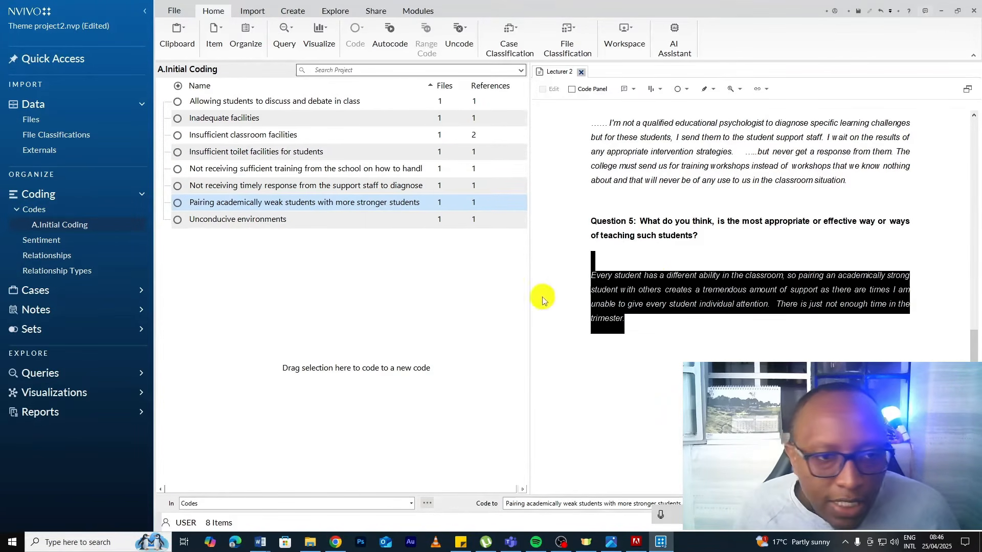
scroll(757, 179, "up", 3)
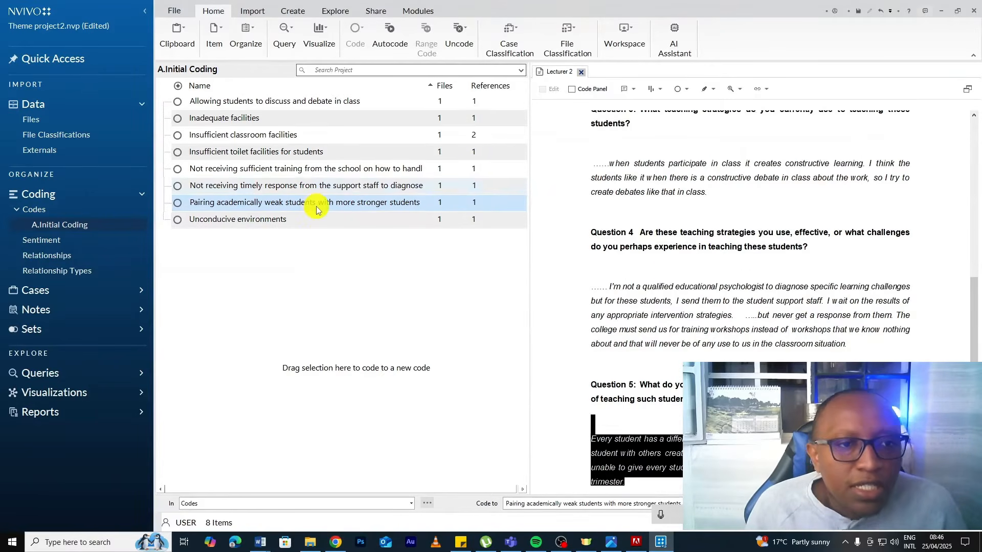
- Close the Lecturer 2 transcript and open Lecturer 3 from Files beside the A.Initial Coding codes
left_click(582, 74)
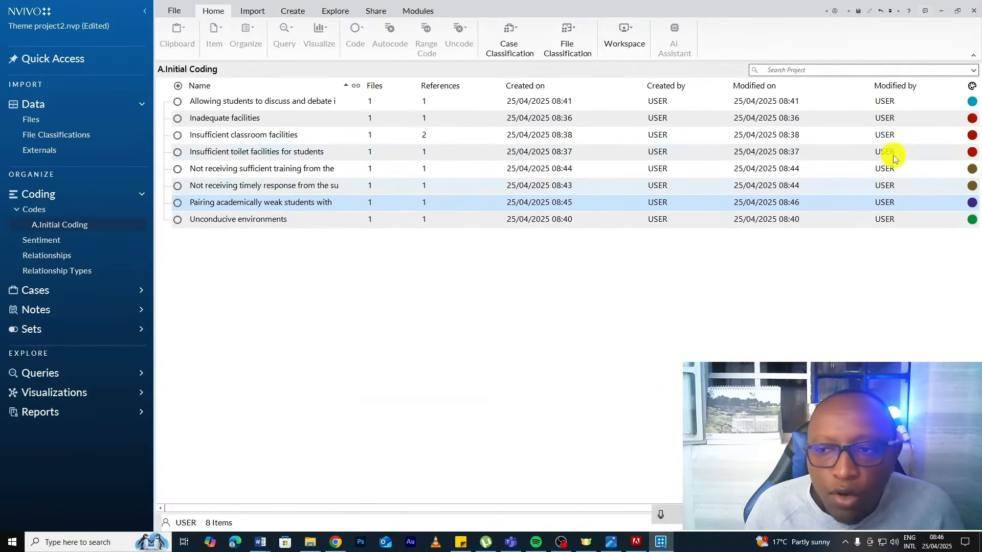
left_click(52, 121)
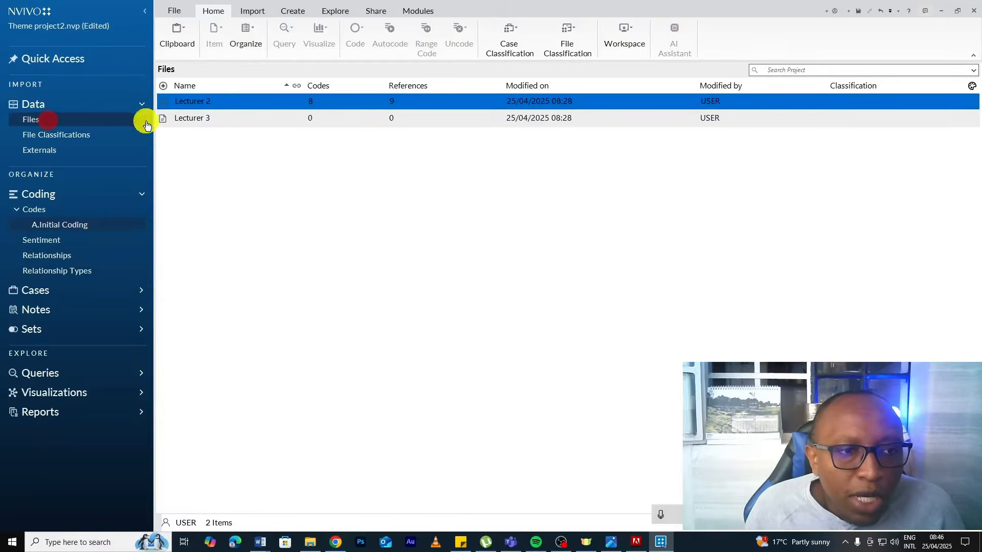
left_click(236, 119)
double_click(235, 119)
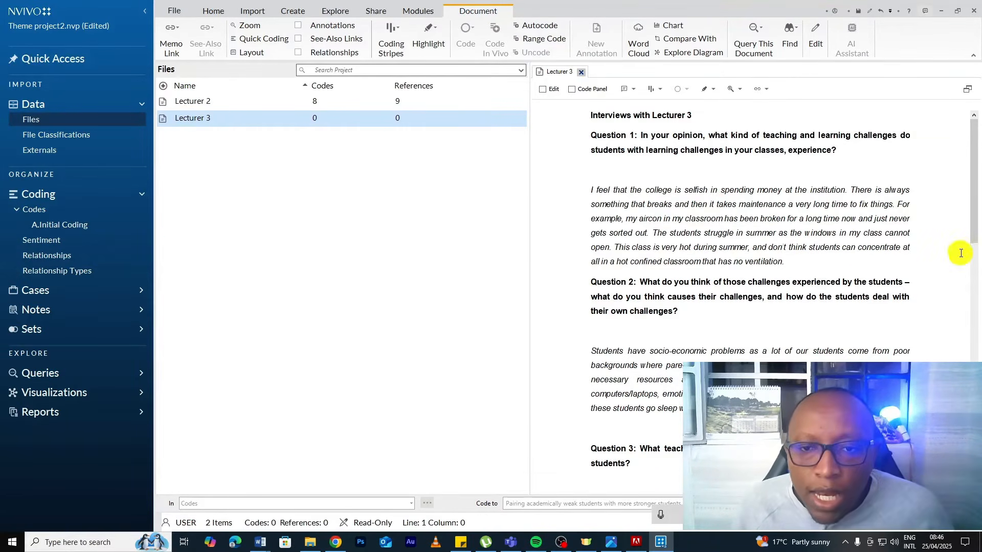
left_click(56, 226)
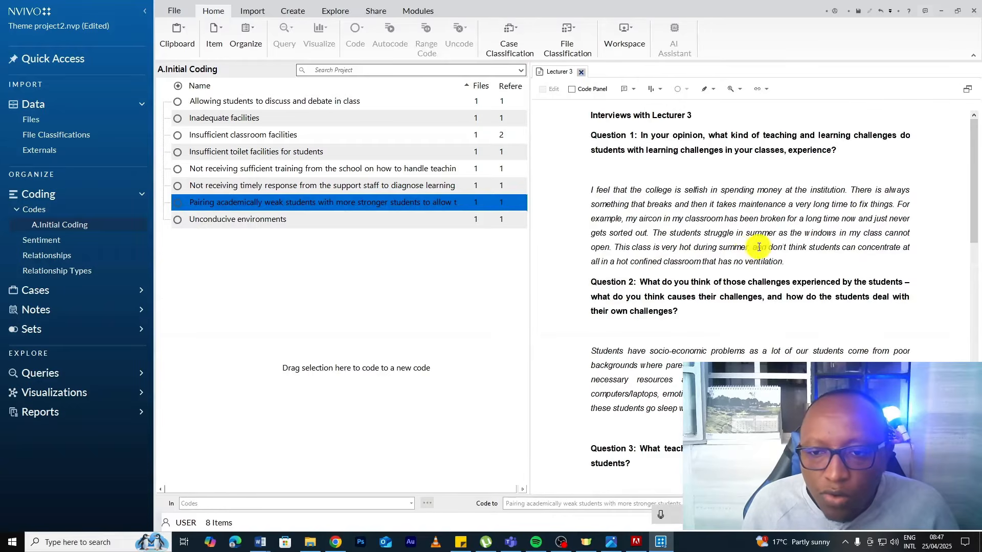
- Code Lecturer 3's entire Question 1 answer to the existing Inadequate facilities code
left_click_drag(790, 262, 595, 182)
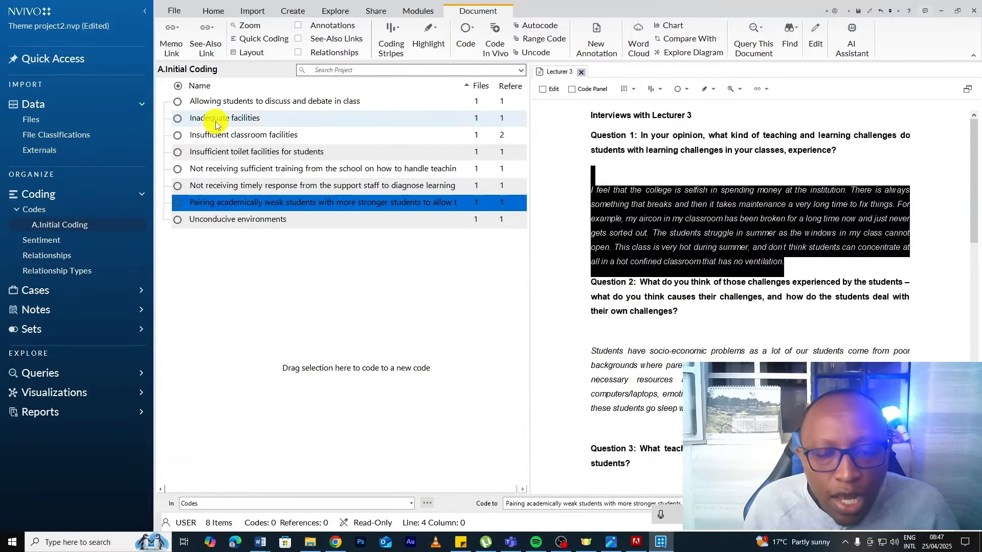
left_click_drag(655, 255, 271, 111)
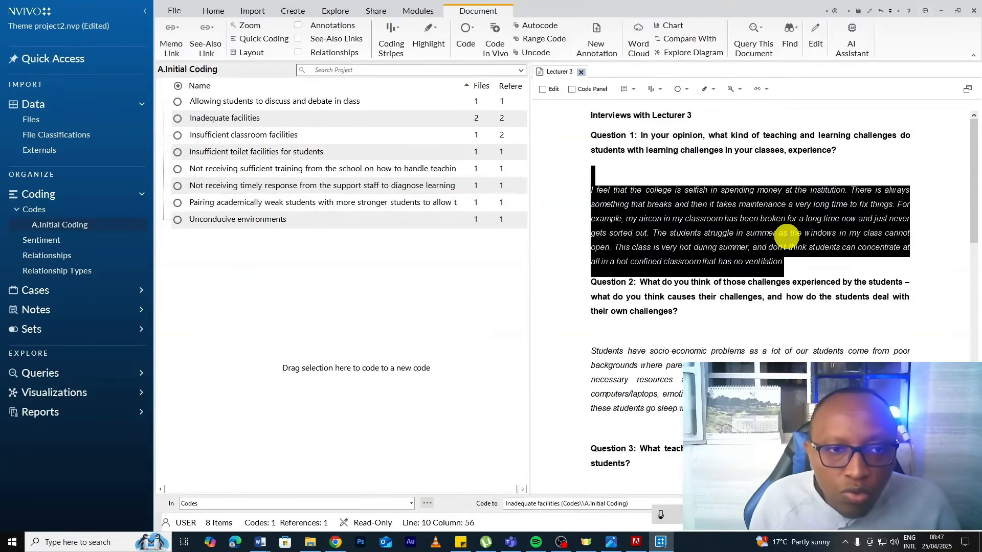
scroll(650, 248, "down", 2)
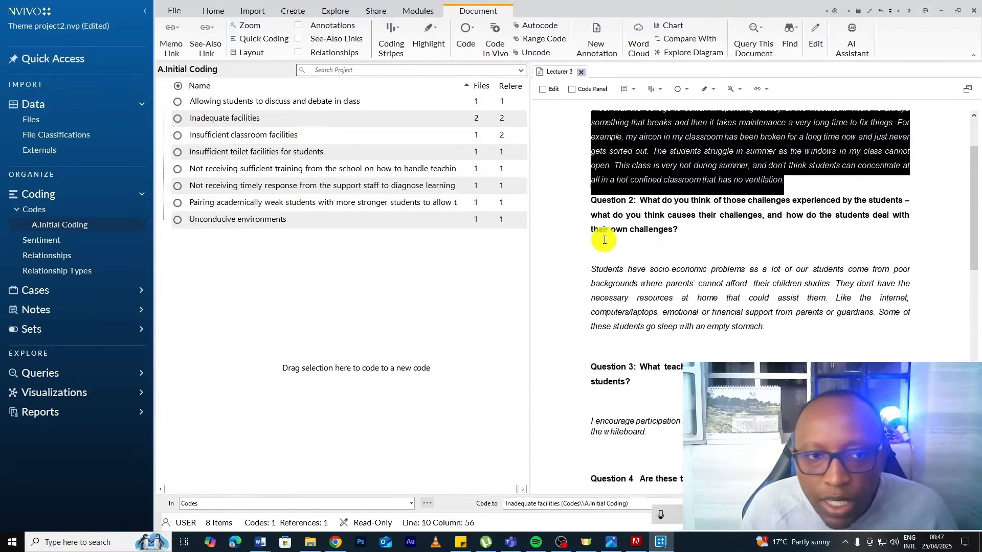
- Code Lecturer 3's entire Question 2 answer to a new code named "Socioeconomic challenges" in A.Initial Coding
scroll(682, 171, "up", 2)
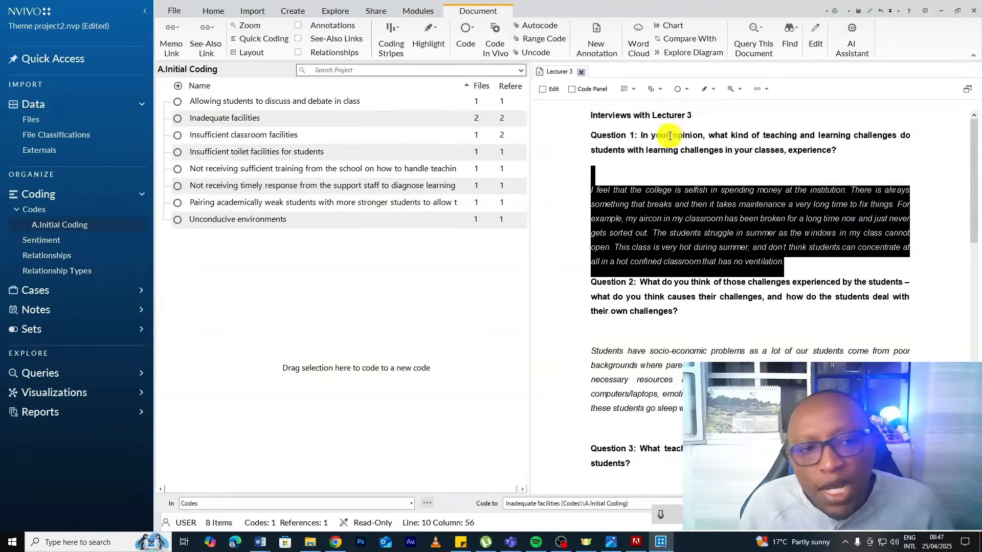
scroll(737, 246, "down", 2)
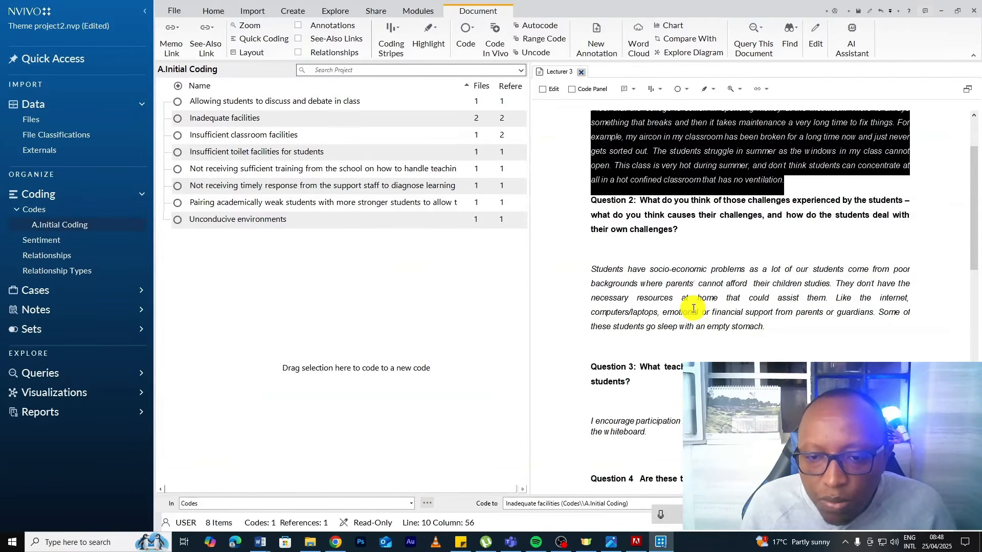
left_click_drag(780, 336, 591, 253)
left_click_drag(633, 312, 449, 305)
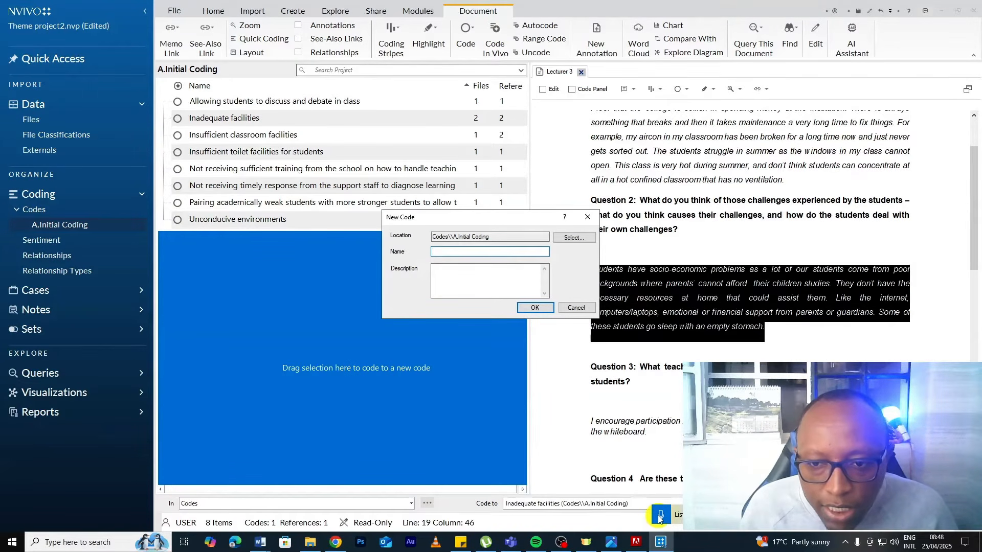
left_click(533, 307)
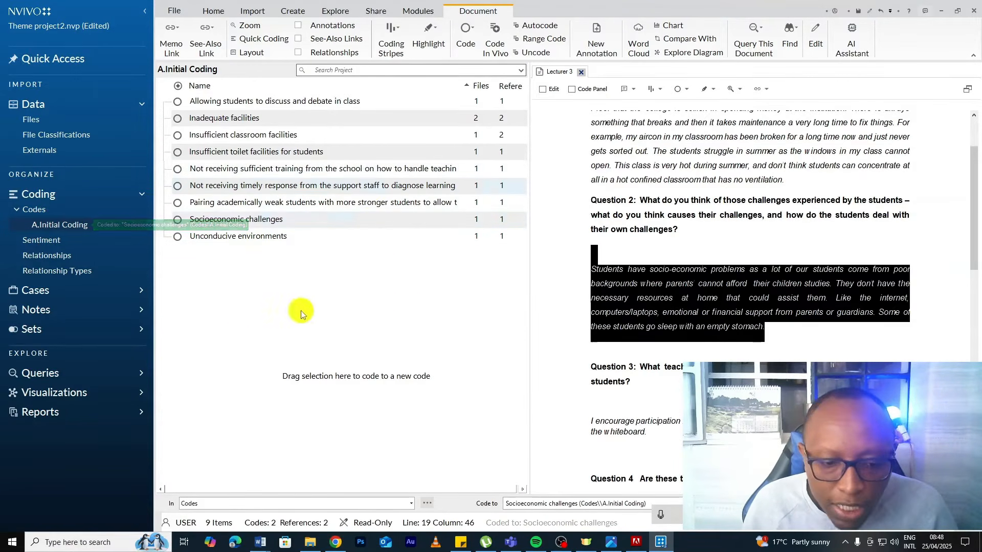
- Check Question 2's text colour in the Lecturer 2 Word document and assign green to the Socioeconomic challenges code in NVivo
mouse_move(260, 541)
left_click(285, 510)
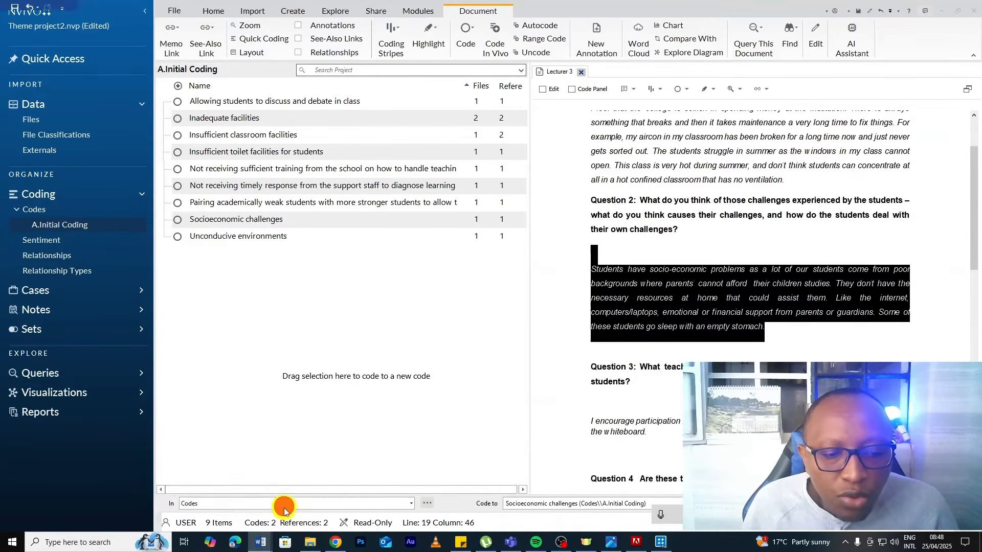
scroll(338, 271, "up", 7)
scroll(317, 255, "up", 5)
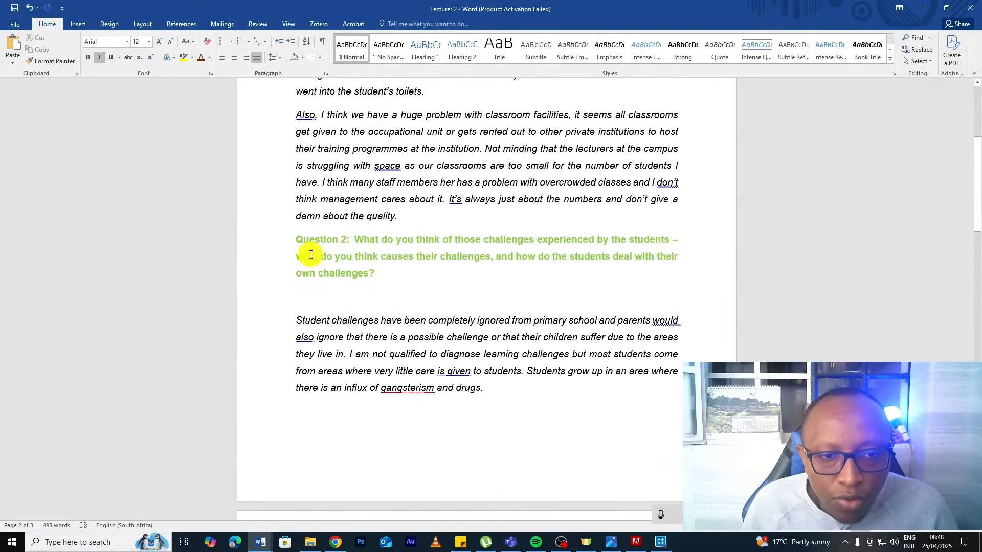
left_click(921, 8)
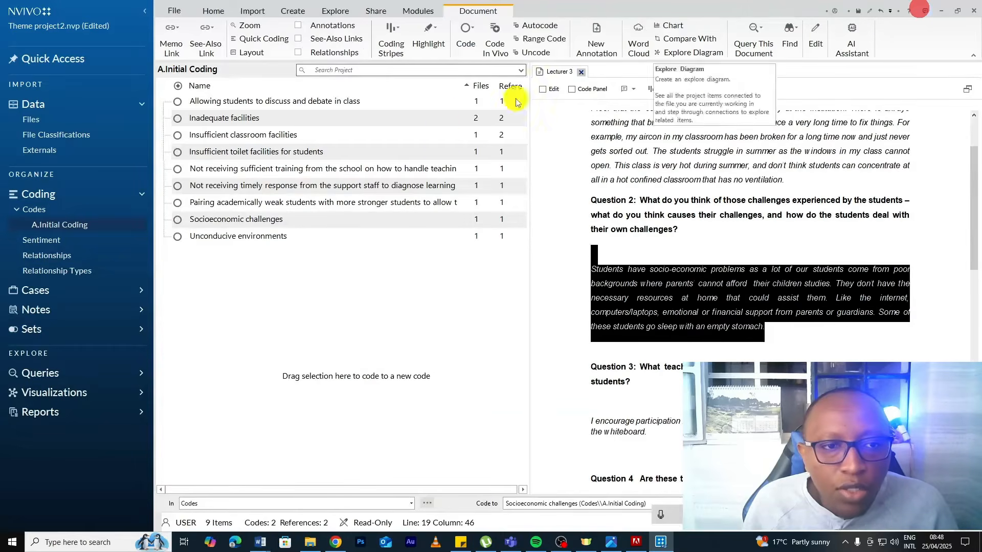
right_click(295, 223)
mouse_move(340, 467)
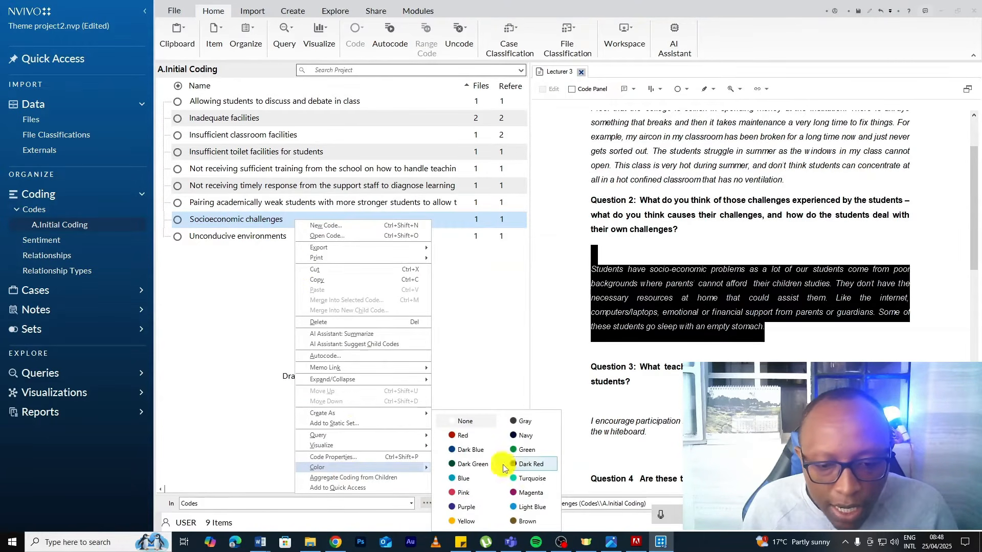
left_click(521, 452)
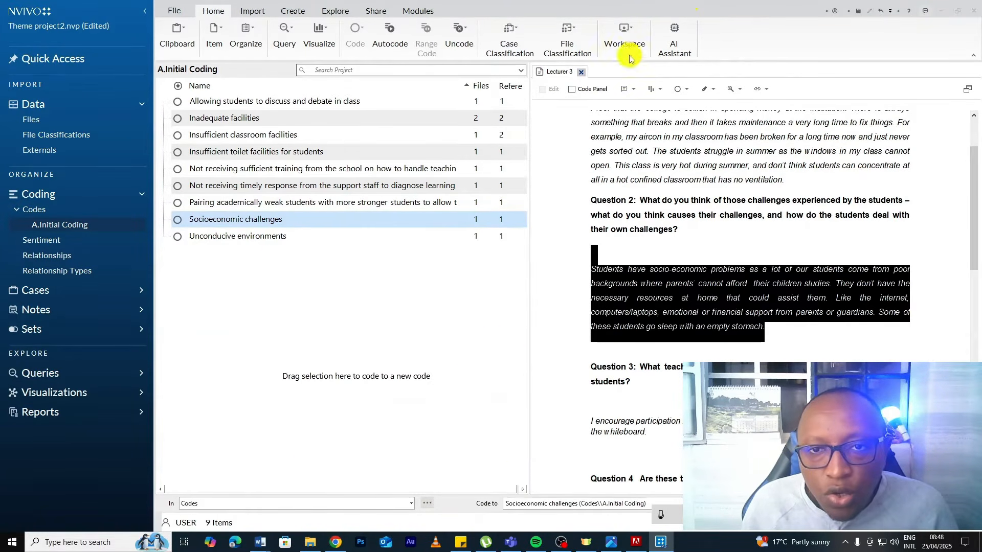
- Close Lecturer 3 to review the code colours, and reopen it from Files beside the A.Initial Coding codes
left_click(581, 73)
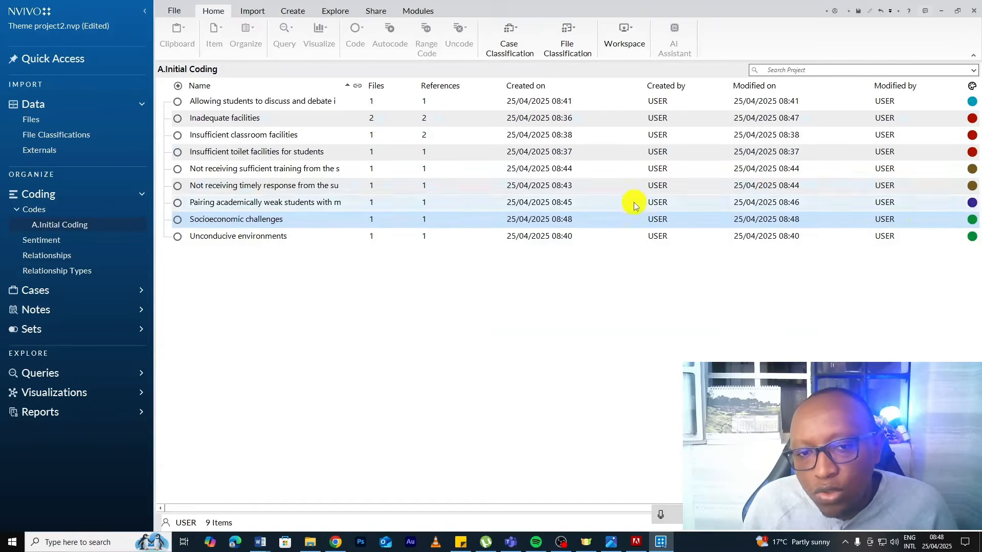
left_click(45, 122)
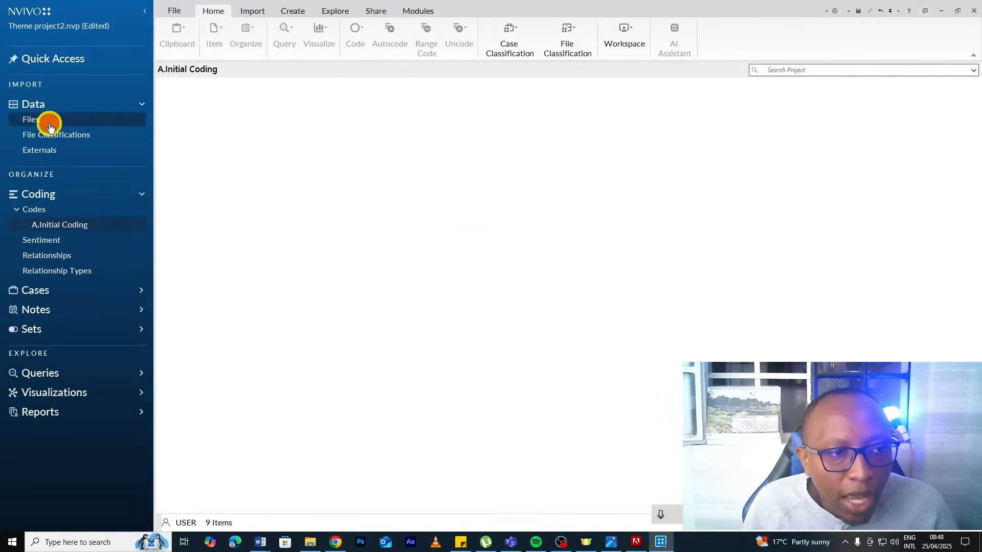
left_click(228, 120)
double_click(228, 120)
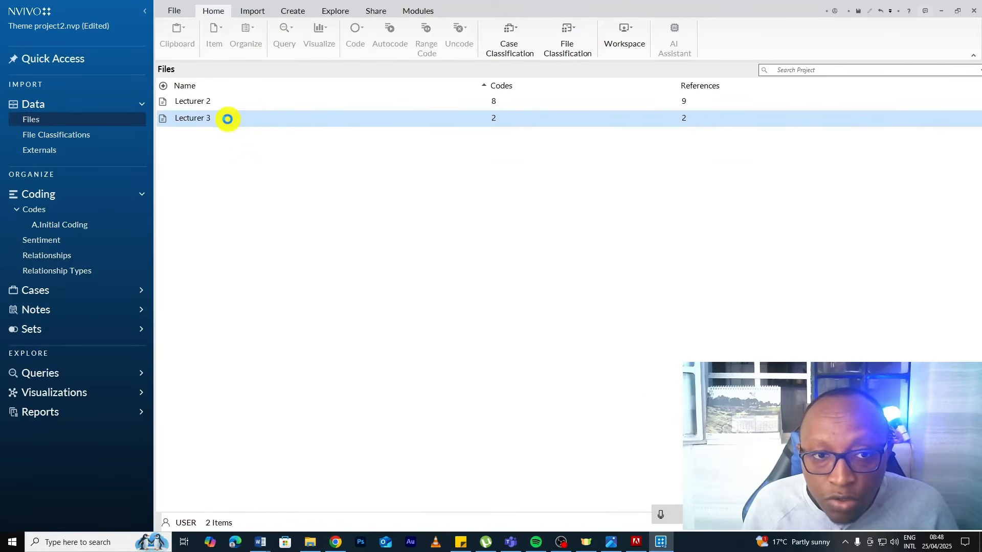
scroll(689, 313, "down", 5)
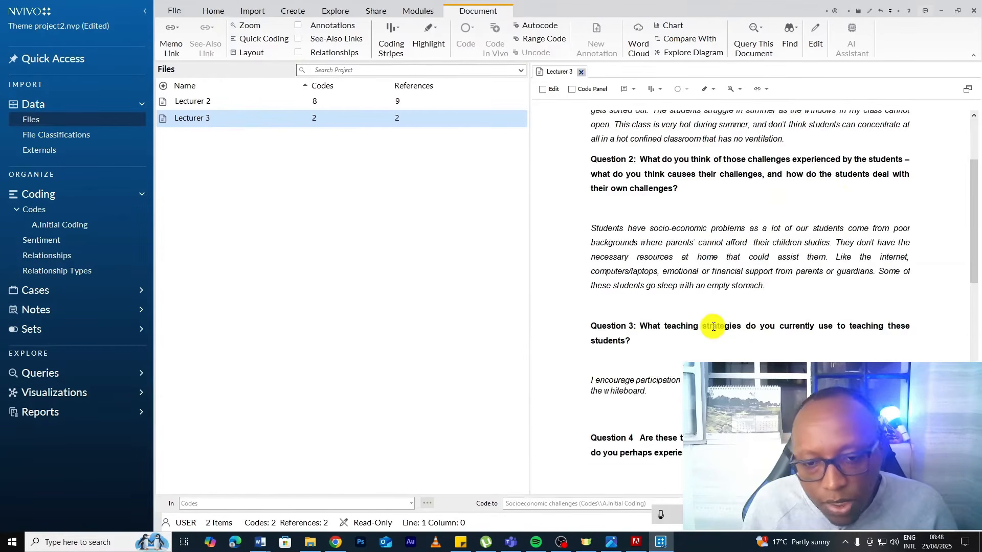
left_click(68, 226)
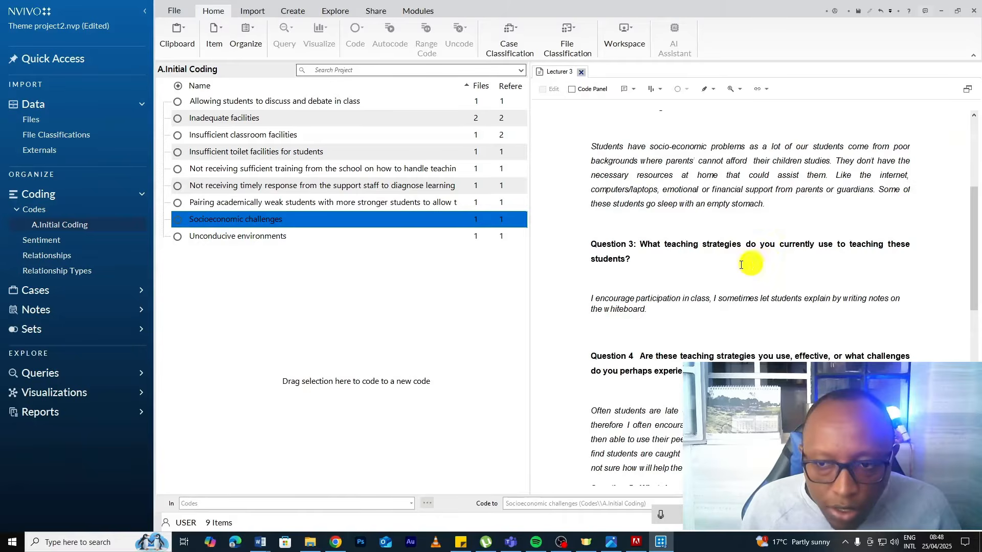
- Code Lecturer 3's Question 3 answer to a new code named "Encouraging students to participate in class"
triple_click(628, 309)
left_click_drag(628, 309, 351, 302)
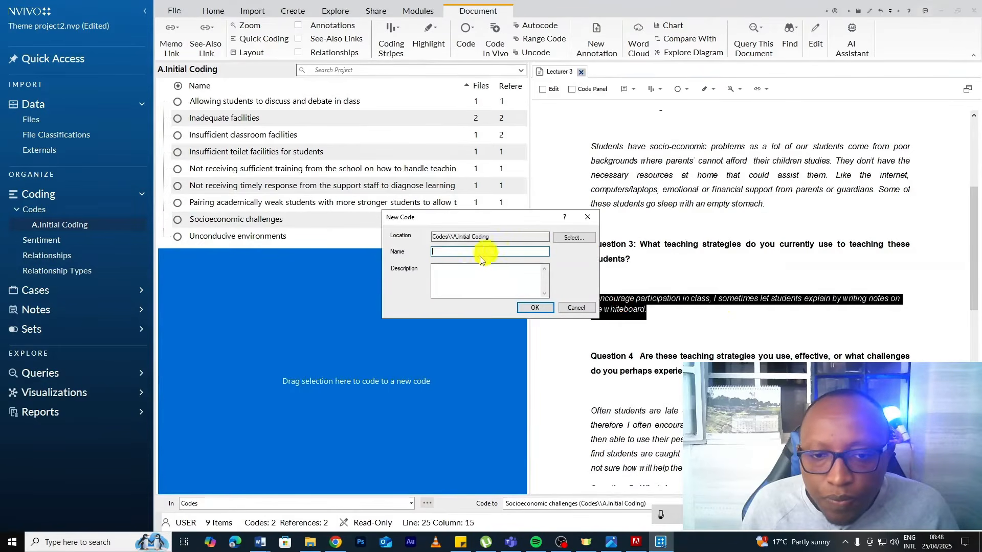
left_click(661, 517)
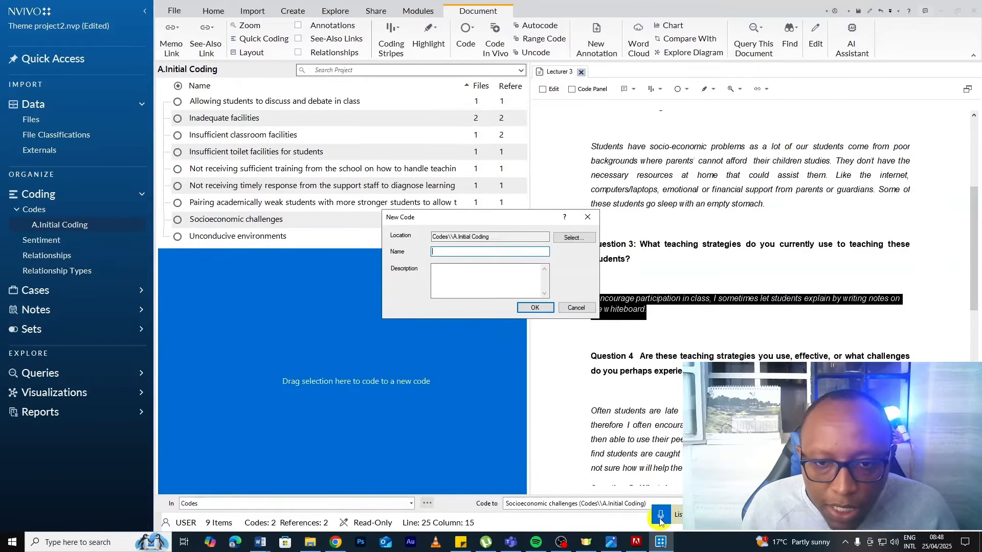
type("Encouraging students to participate in class")
left_click(535, 308)
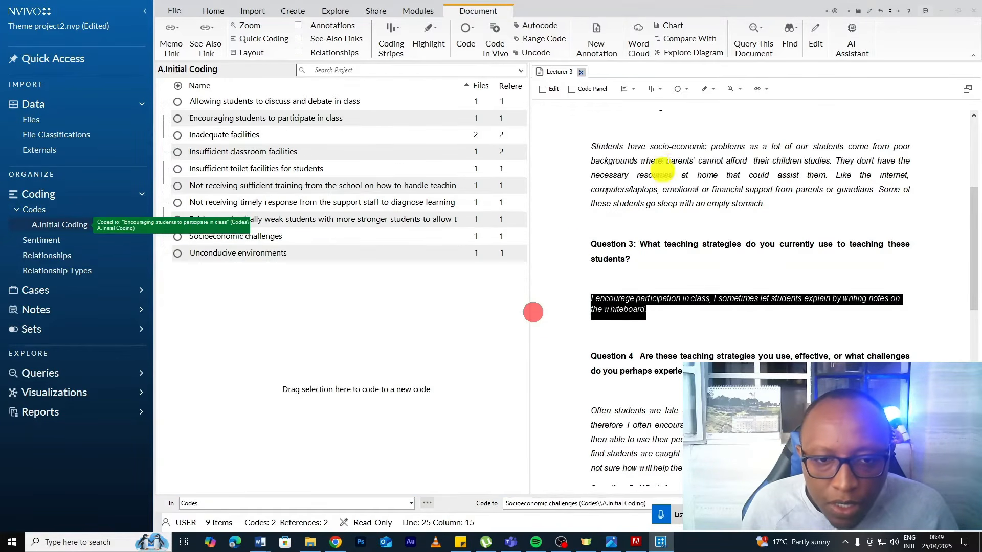
- Check Question 3's text colour in the Lecturer 2 Word document and assign turquoise to the Encouraging students to participate in class code
mouse_move(260, 542)
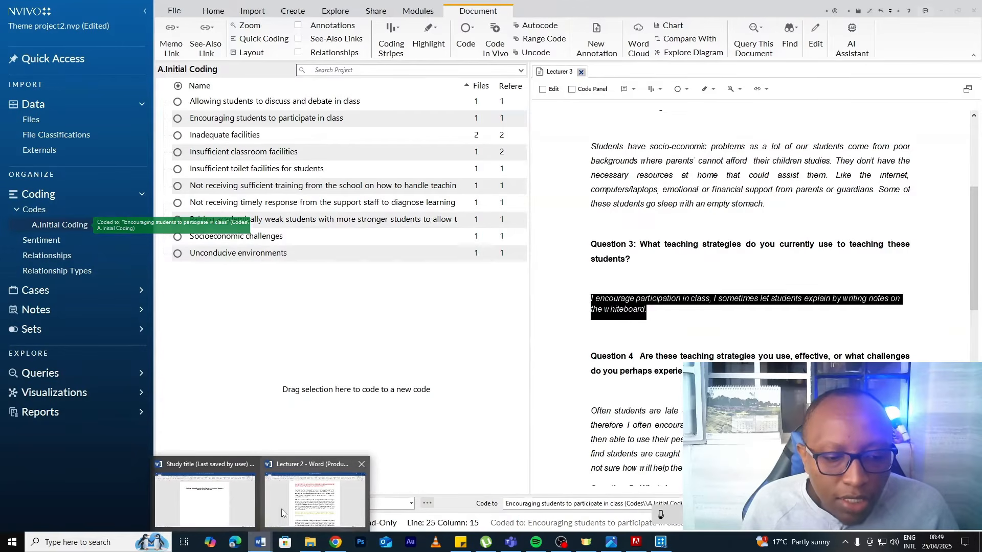
left_click(315, 500)
scroll(417, 373, "down", 10)
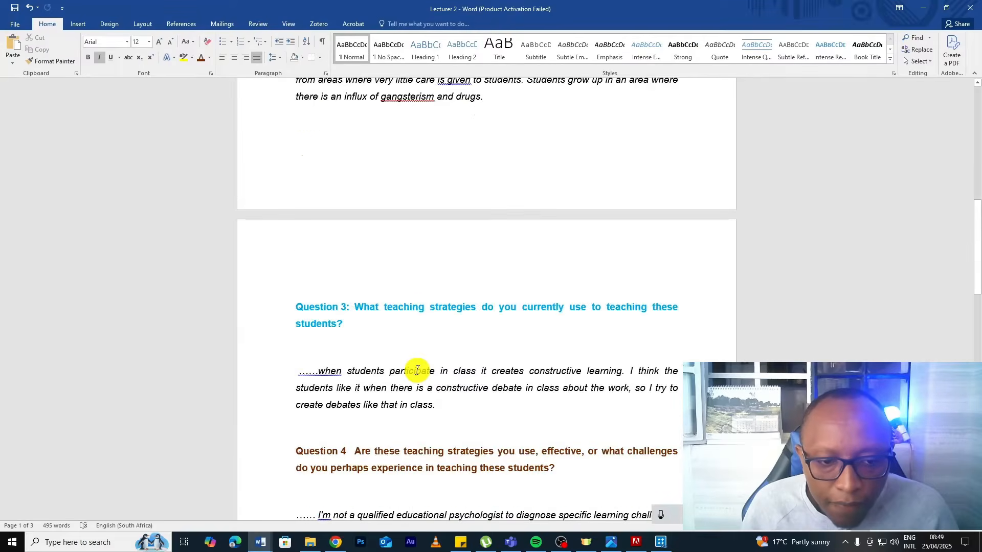
left_click(925, 8)
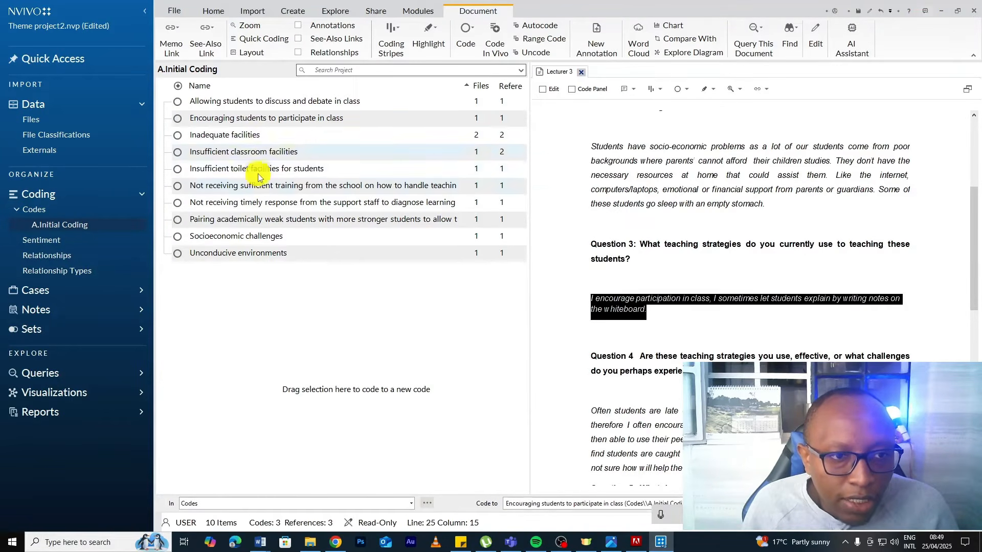
right_click(260, 118)
mouse_move(322, 367)
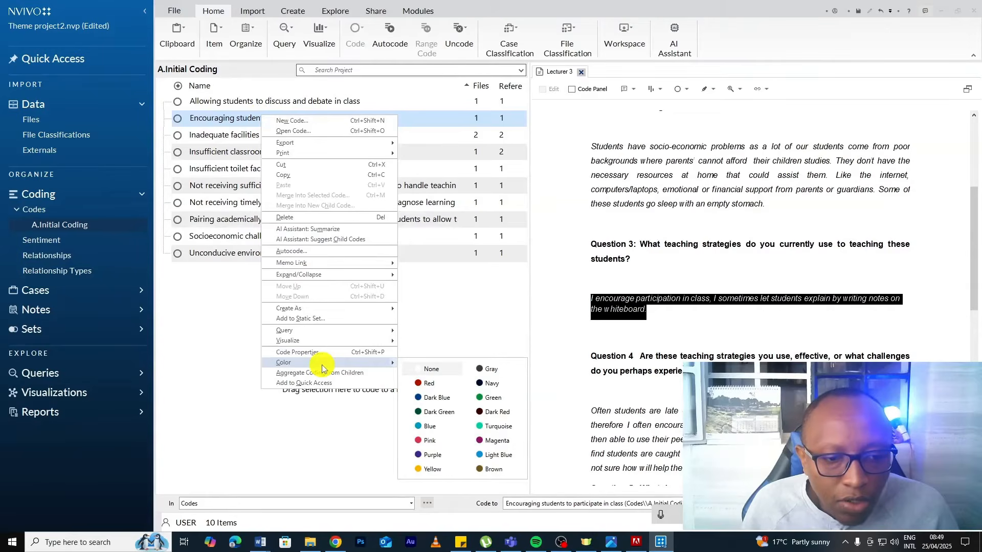
left_click(507, 427)
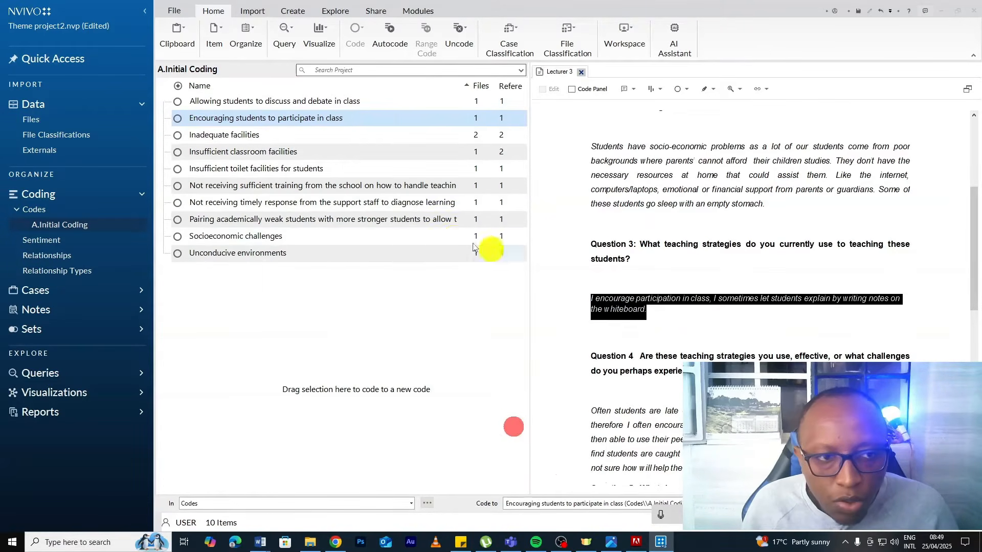
- Code the Question 4 passage on collaborative teaching and catching up through peers to the existing code on pairing weak with stronger students
scroll(843, 332, "down", 3)
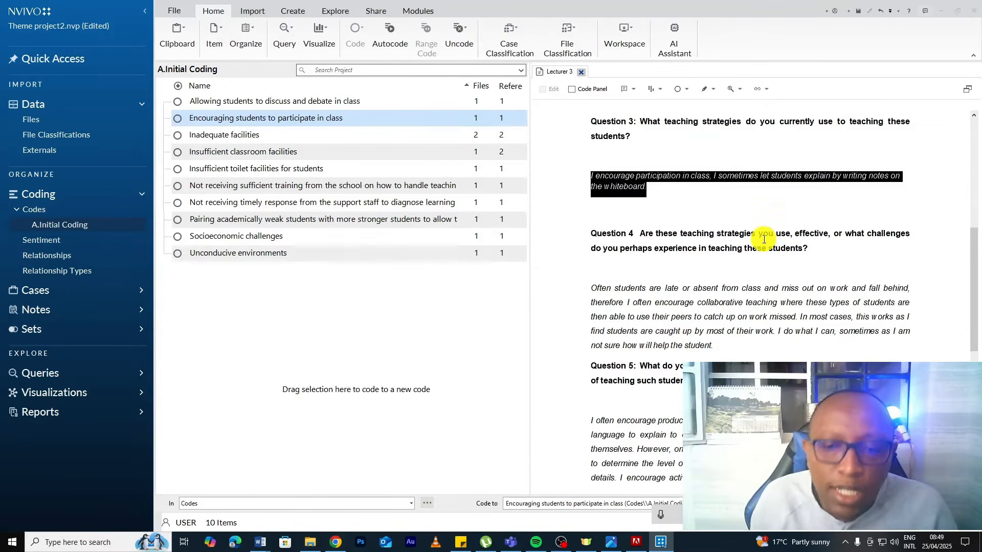
scroll(692, 231, "down", 1)
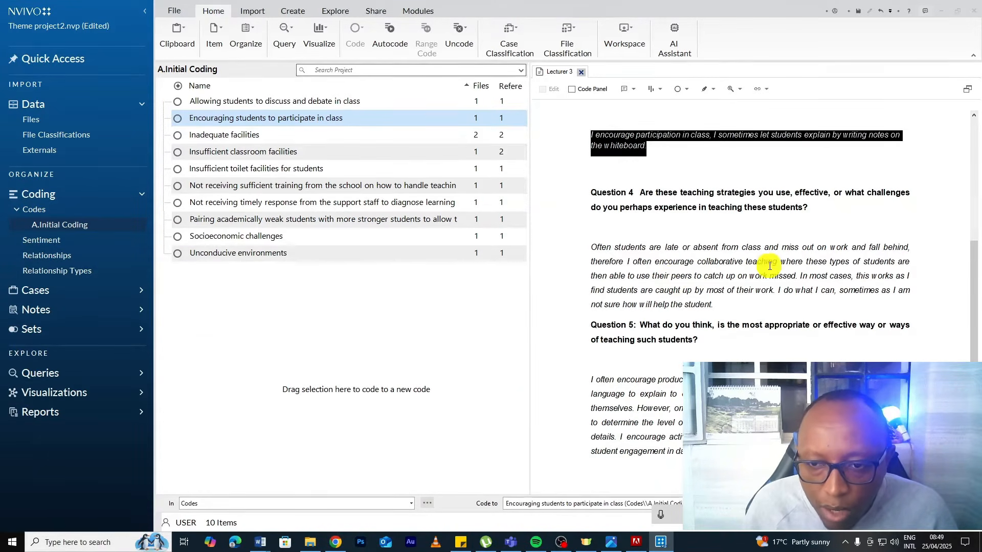
left_click(628, 261)
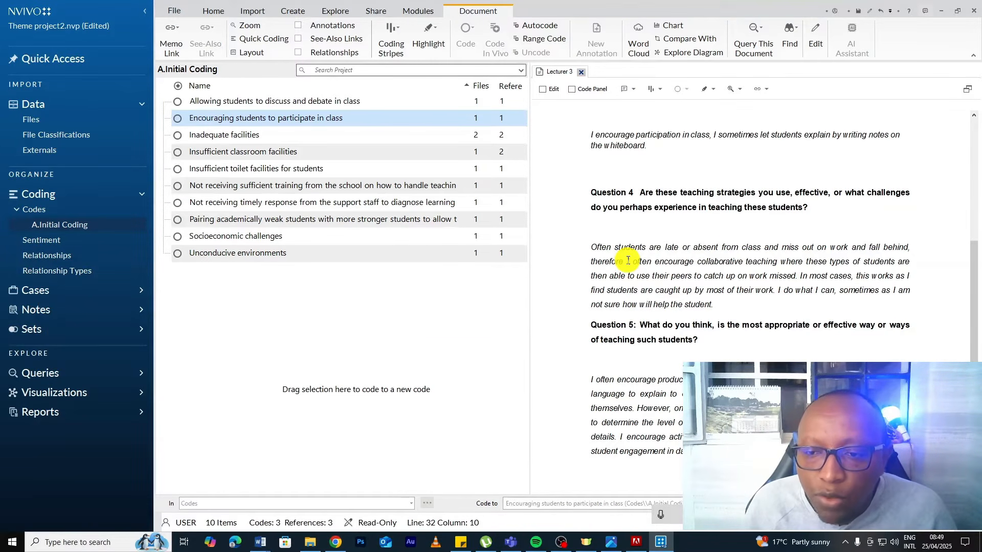
left_click_drag(628, 261, 803, 278)
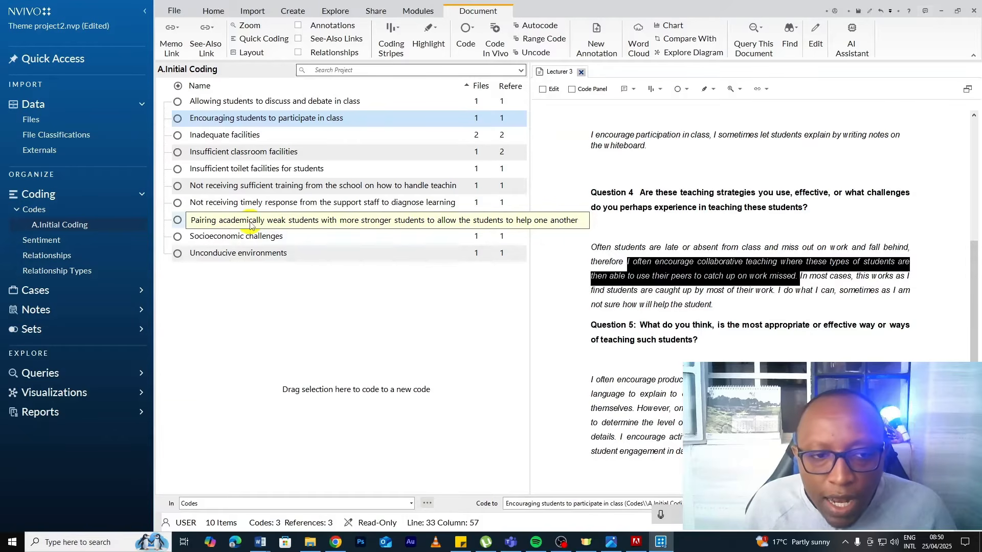
left_click_drag(655, 271, 256, 220)
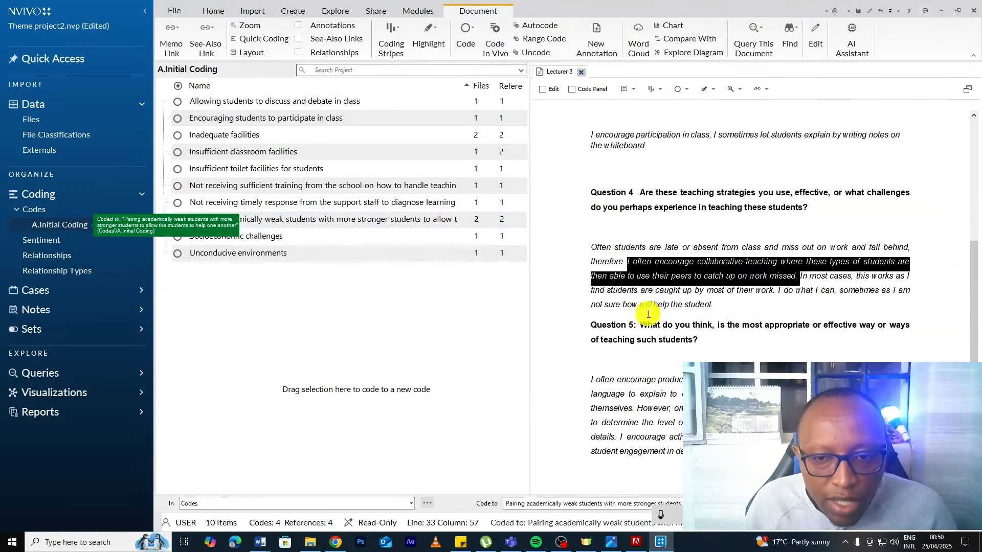
- Code the opening of the Question 4 answer to a new code, "Students being late or absent from class which makes them fall behind in their studies"
left_click_drag(626, 263, 575, 241)
left_click(612, 262)
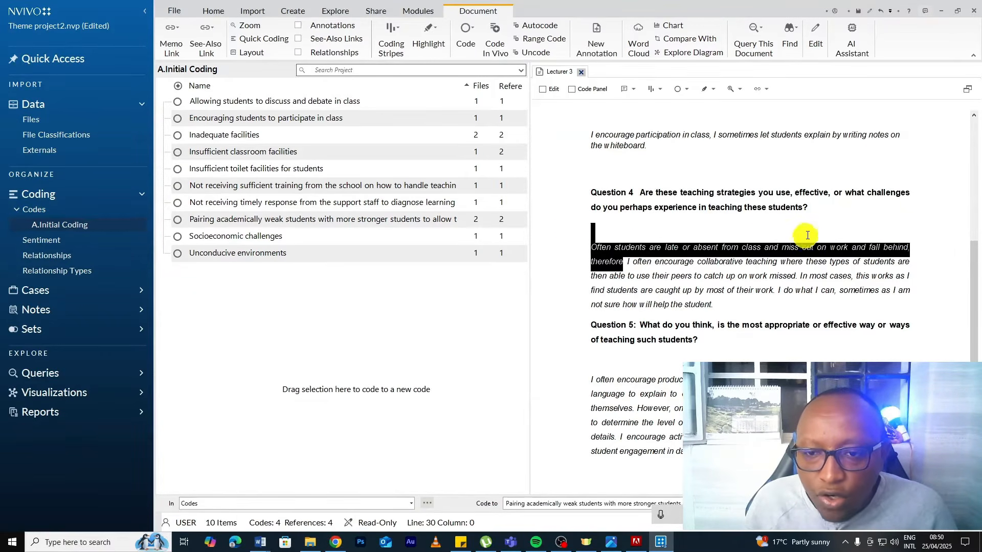
left_click_drag(159, 265, 407, 317)
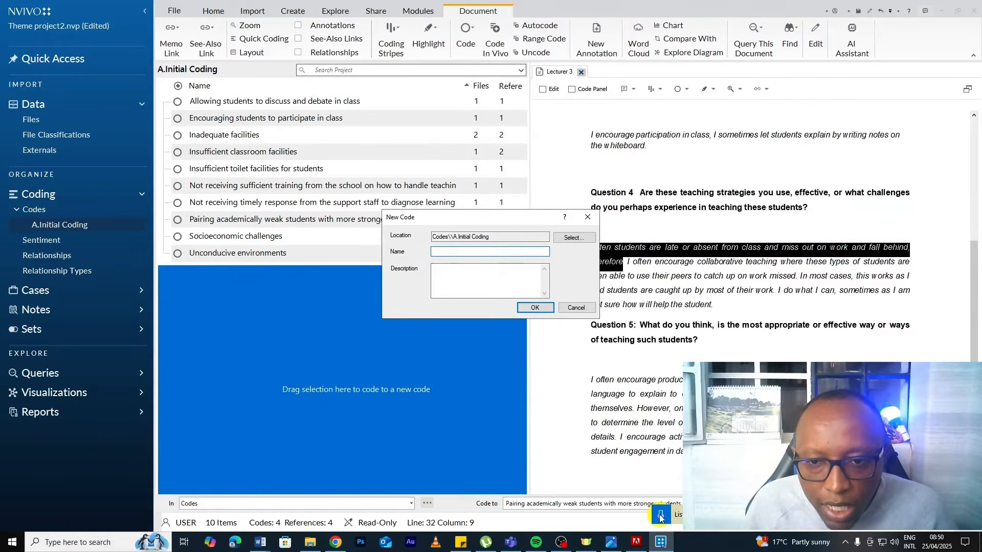
type("students being late")
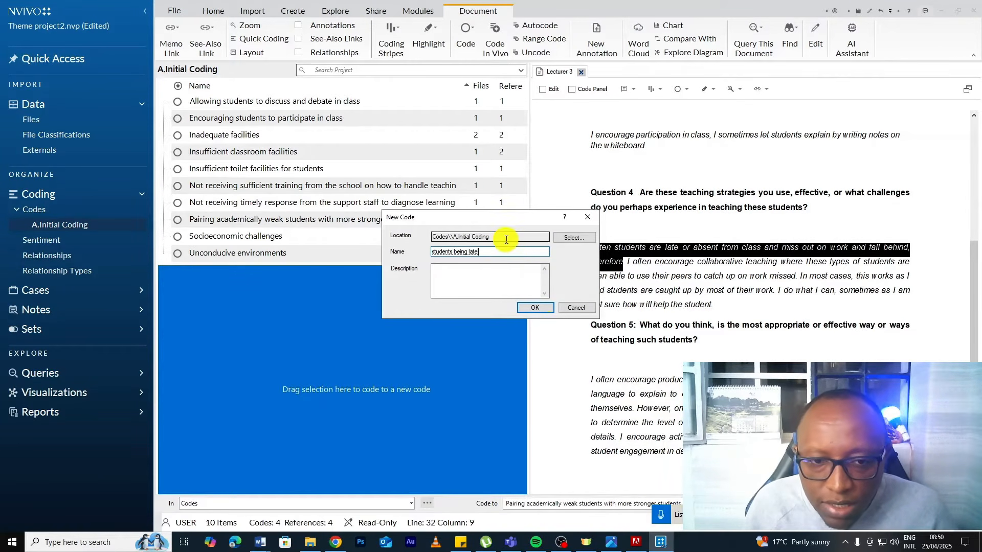
type(" or absent from class makes them fall behind in their studies")
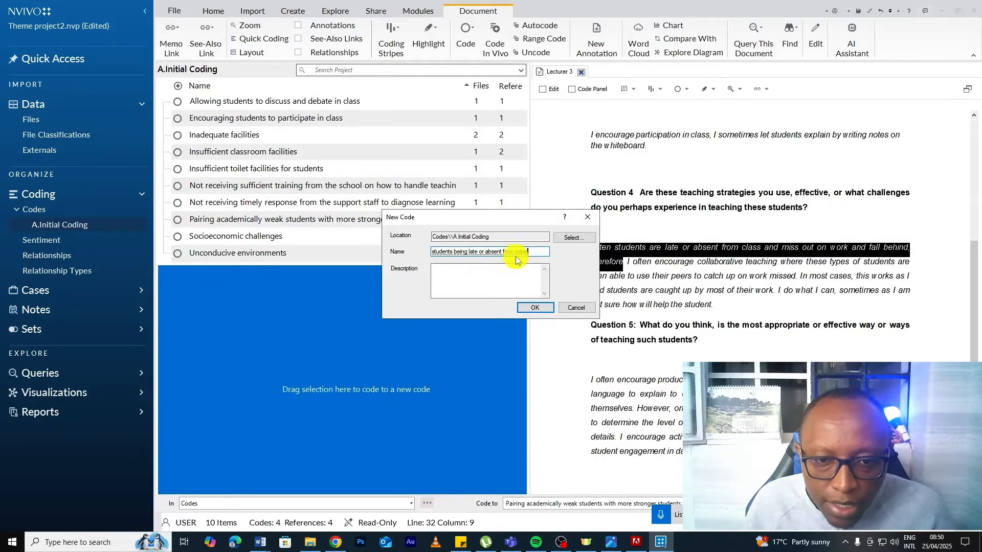
left_click(531, 307)
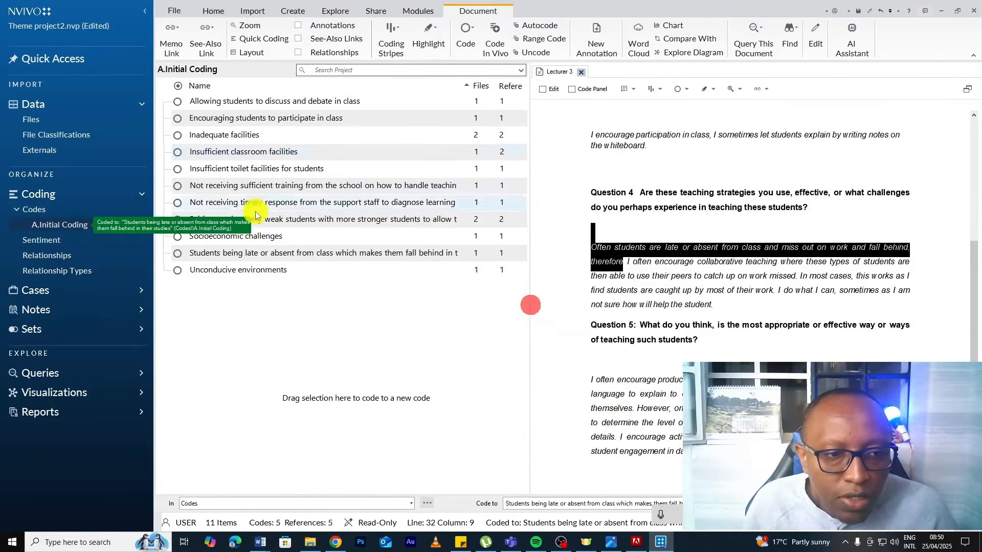
- Check Question 4's text colour in the Lecturer 2 Word document and assign brown to the code on students being late or absent
mouse_move(259, 542)
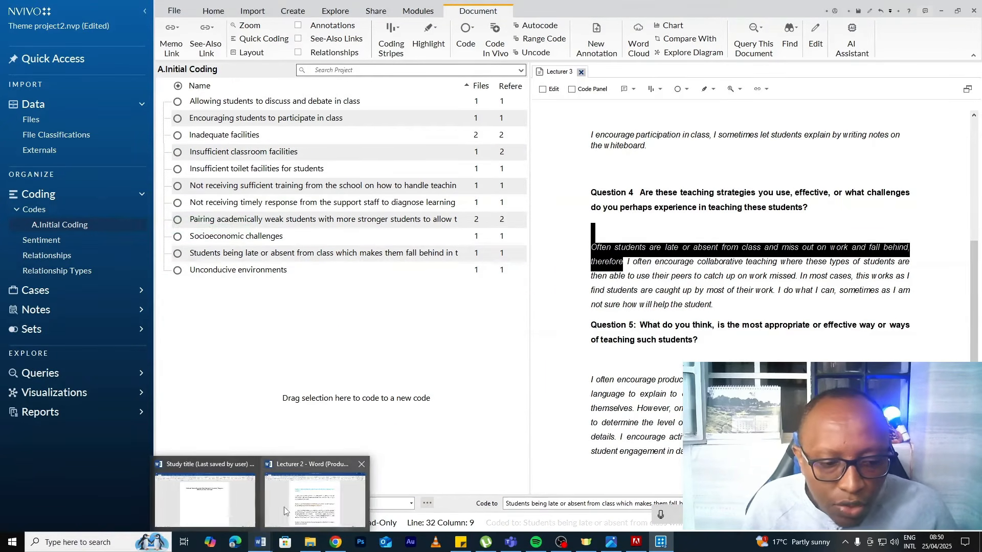
left_click(315, 491)
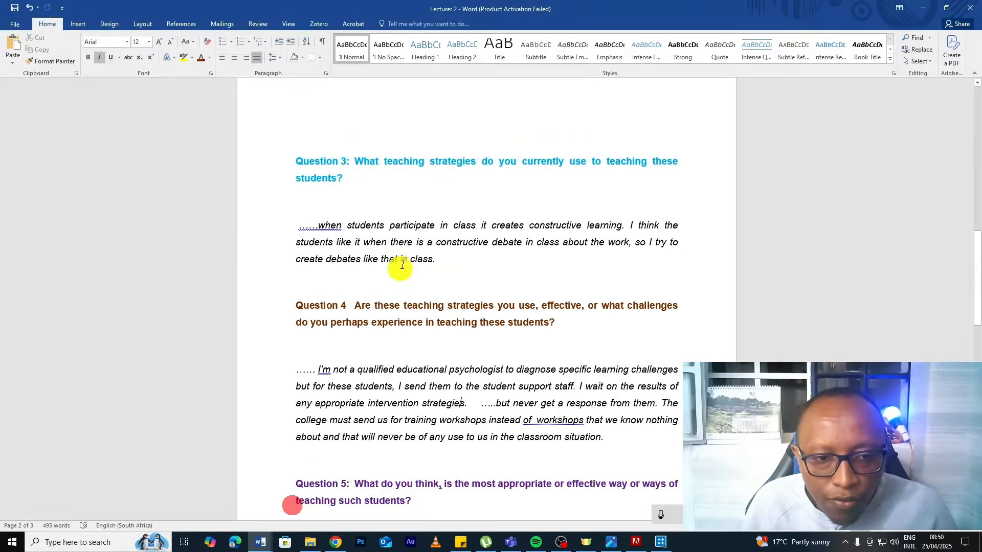
left_click(924, 8)
right_click(258, 254)
mouse_move(330, 502)
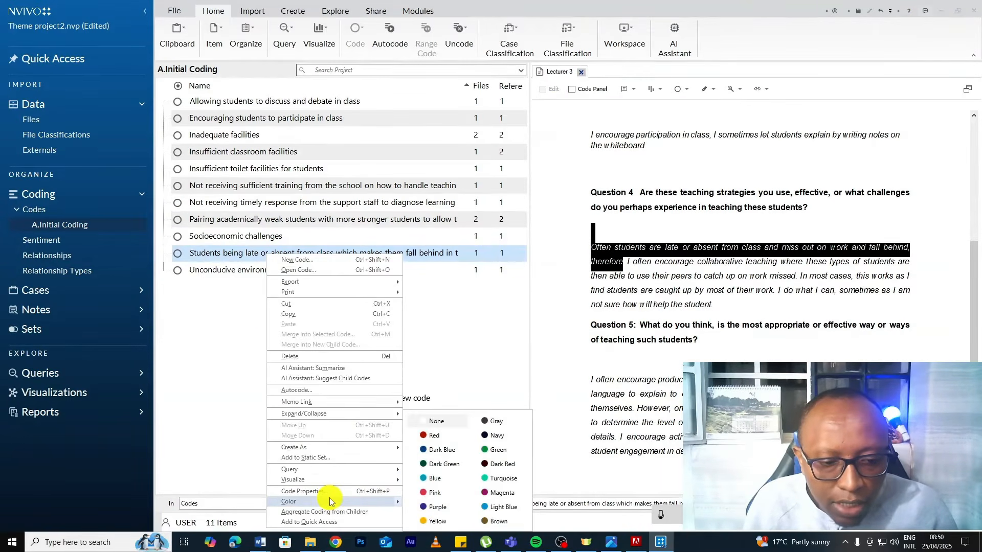
left_click(435, 434)
- Code Lecturer 3's Question 5 answer to a new code named "Adopting active learning strategies"
scroll(697, 297, "down", 2)
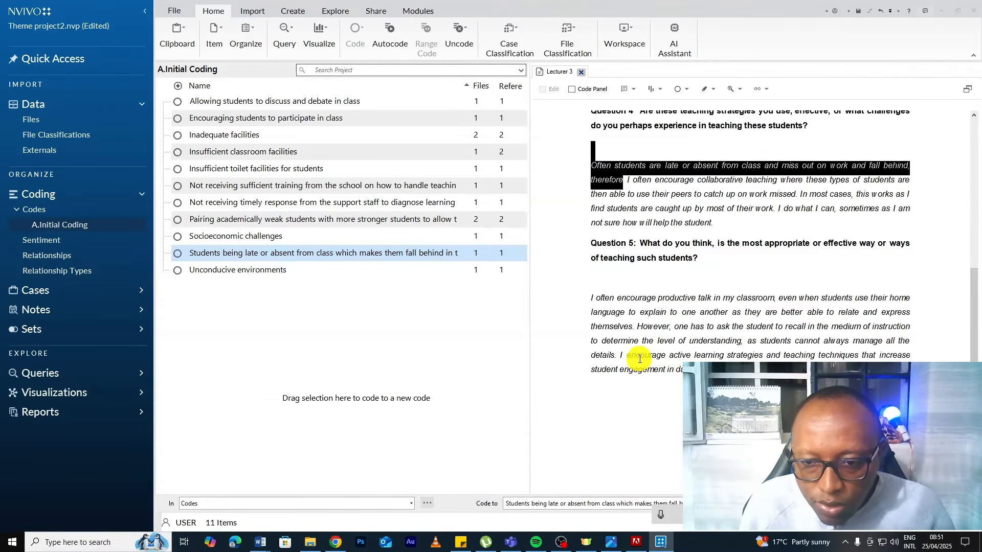
left_click_drag(665, 381, 596, 314)
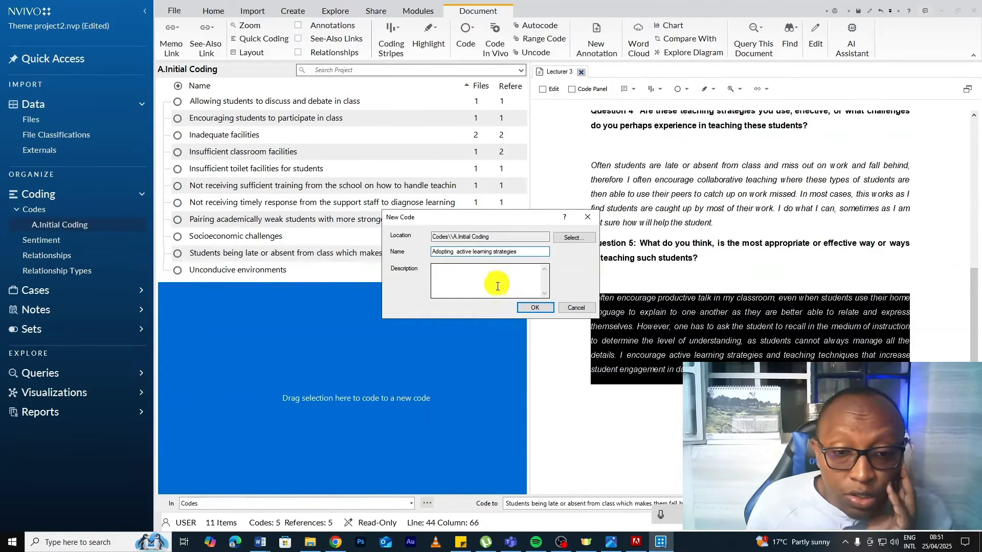
left_click(531, 307)
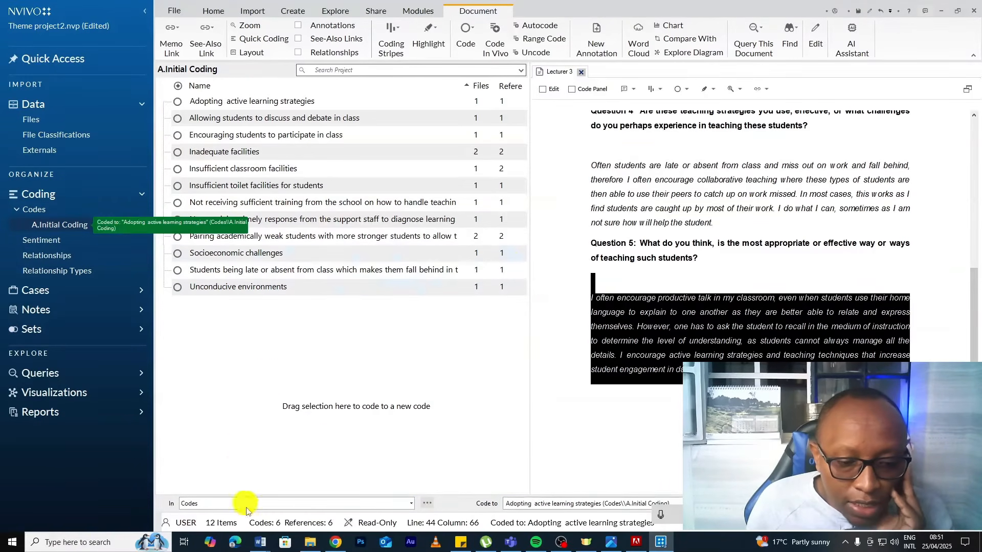
- Check Question 5's text colour in the Lecturer 2 Word document and assign purple to the Adopting active learning strategies code
mouse_move(260, 541)
left_click(287, 515)
scroll(333, 409, "down", 5)
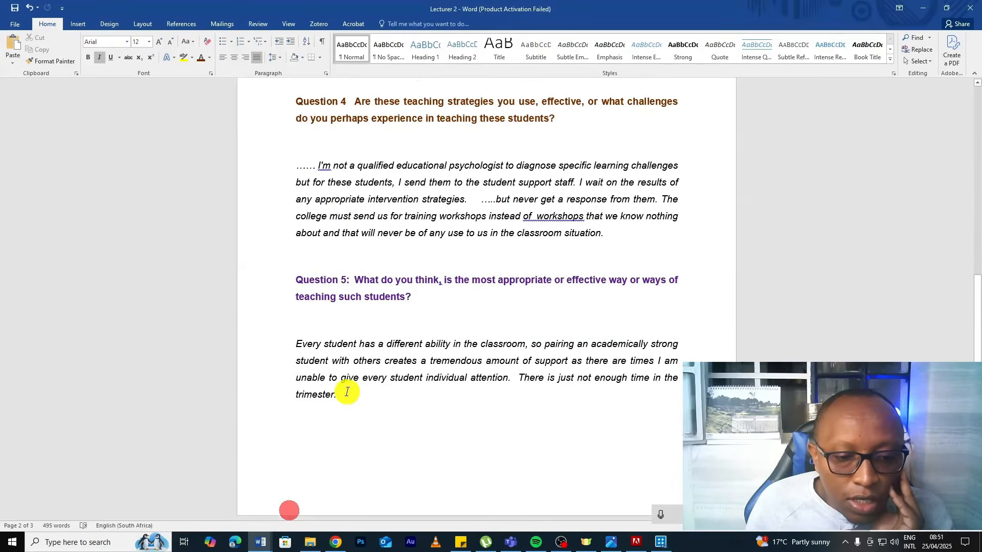
left_click(923, 7)
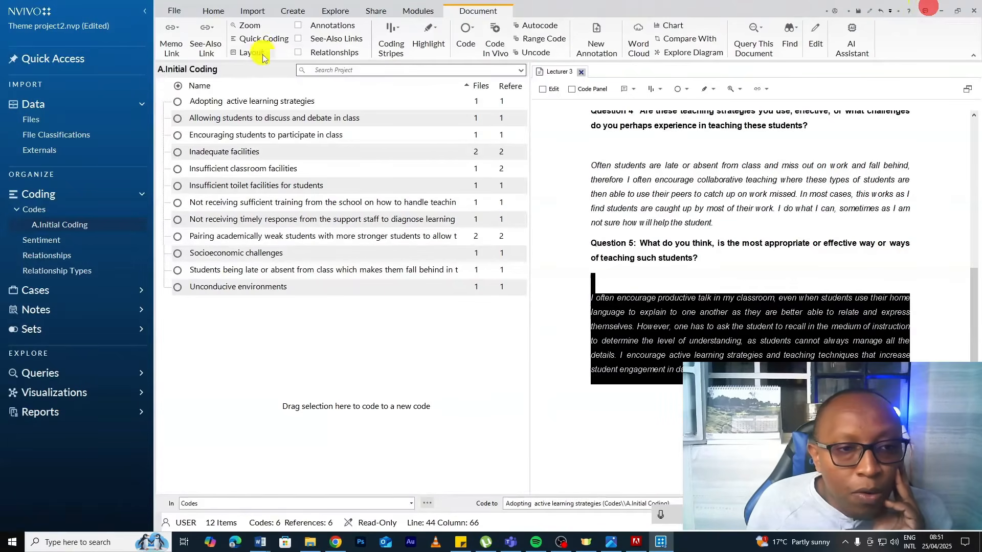
right_click(292, 101)
mouse_move(358, 354)
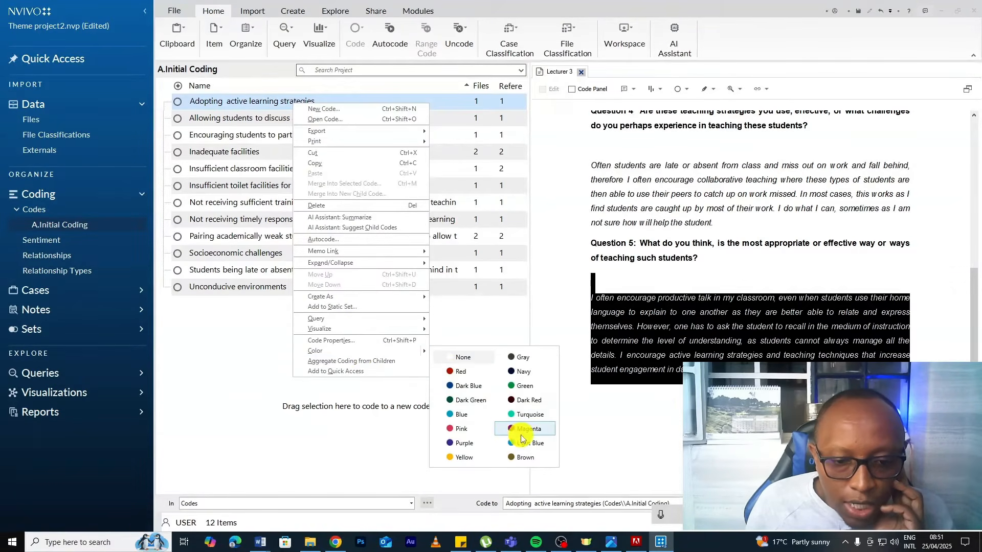
left_click(465, 442)
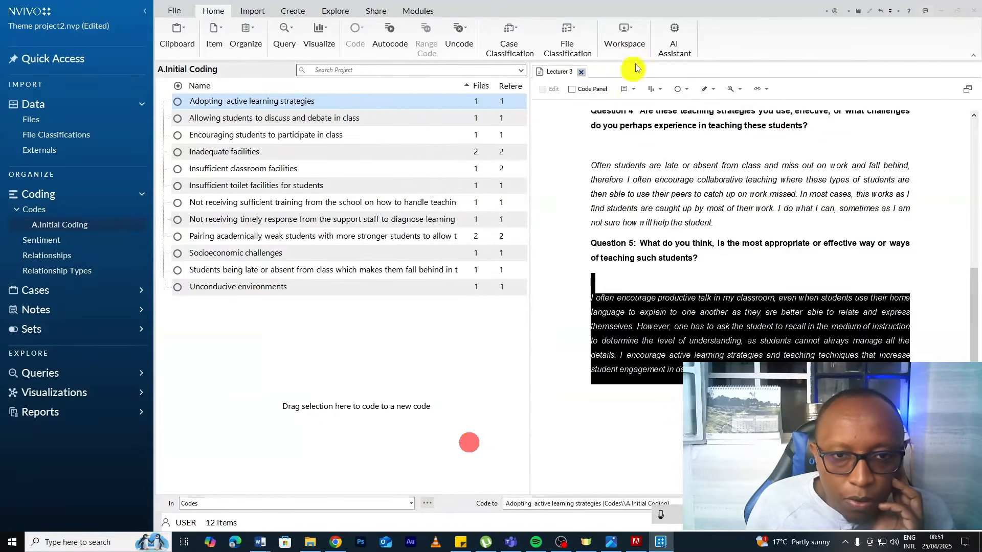
- Close the Lecturer 3 transcript and save the project
left_click(581, 75)
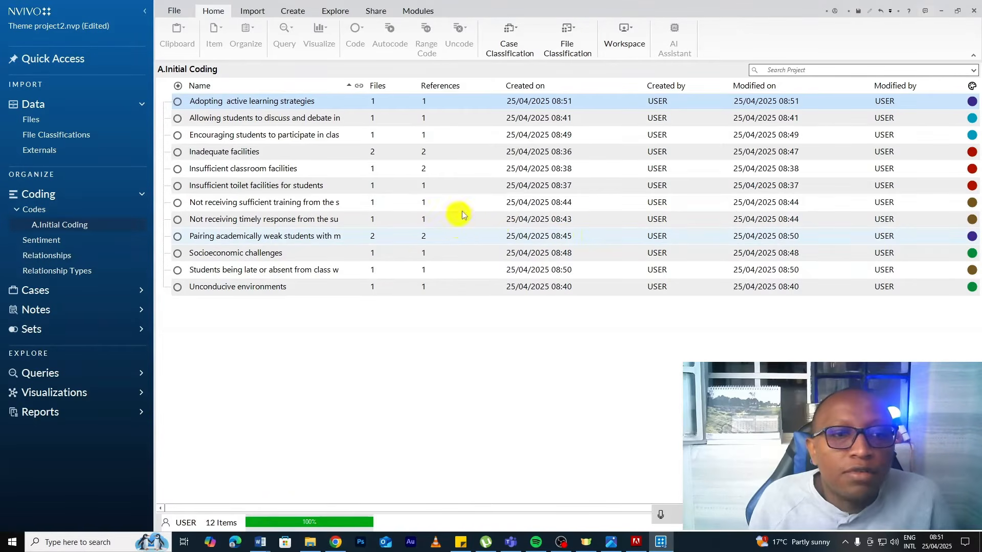
left_click(590, 253)
left_click(633, 406)
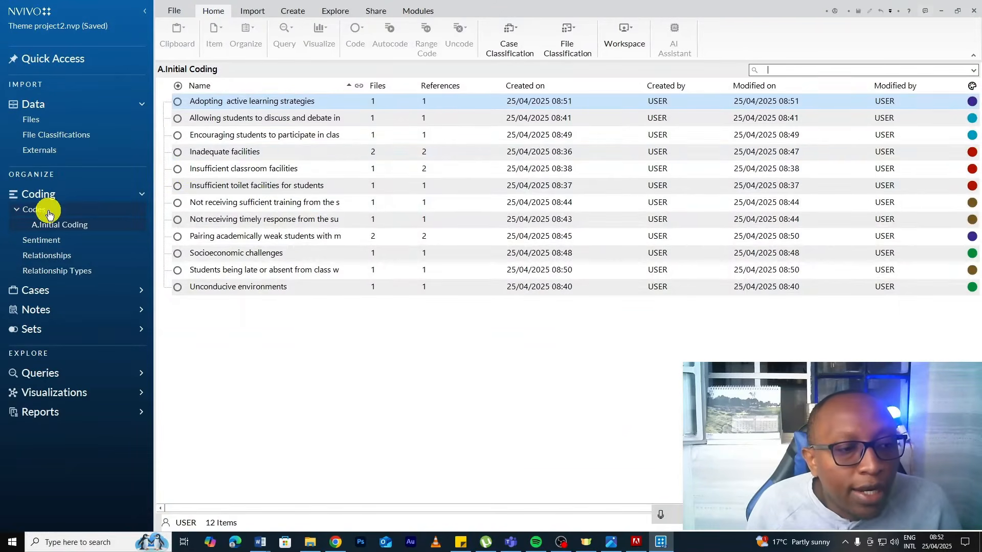
- Create a folder named "B. Preliminary Themes" under Codes and dismiss the Codes introduction page
right_click(50, 214)
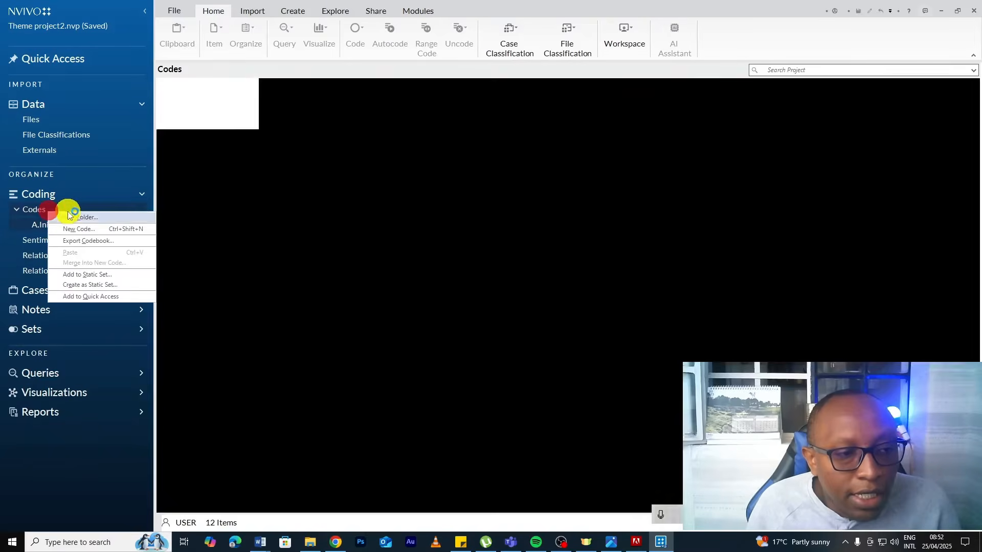
left_click(72, 217)
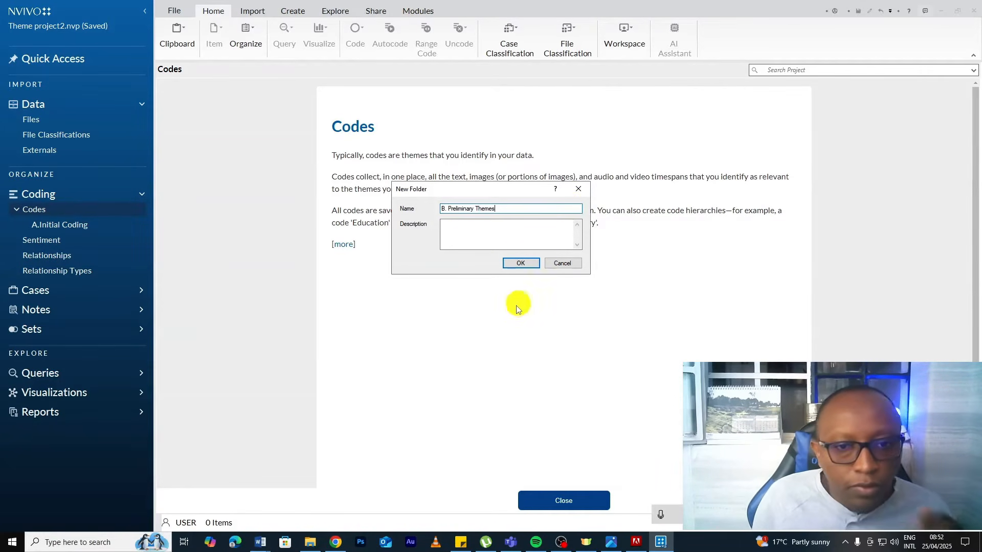
left_click(517, 262)
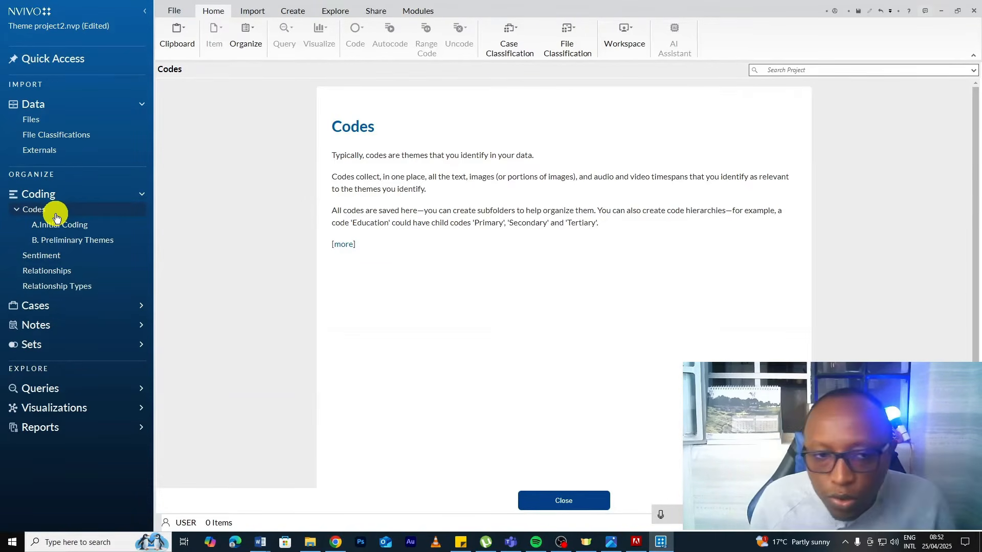
left_click(545, 495)
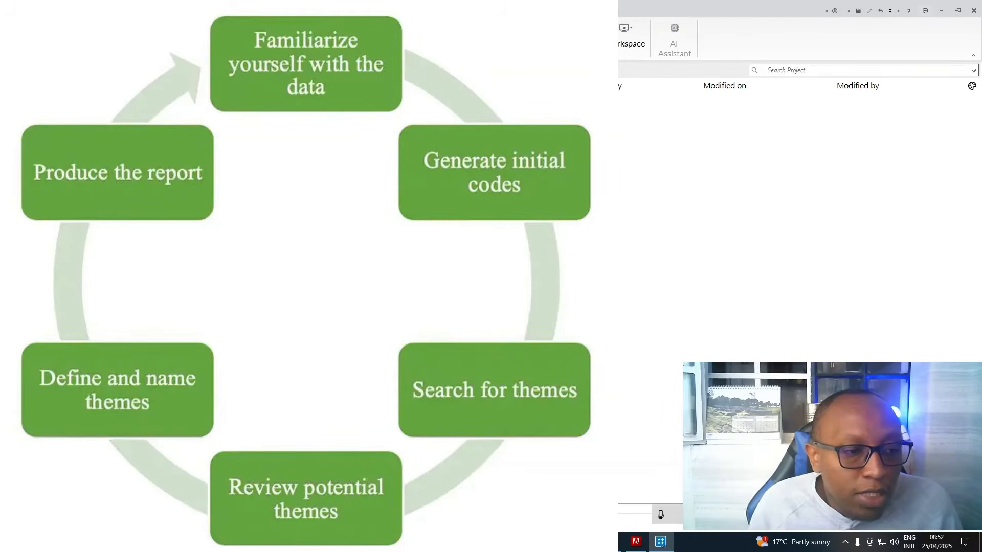
- Copy all the codes in the A.Initial Coding folder
left_click(62, 224)
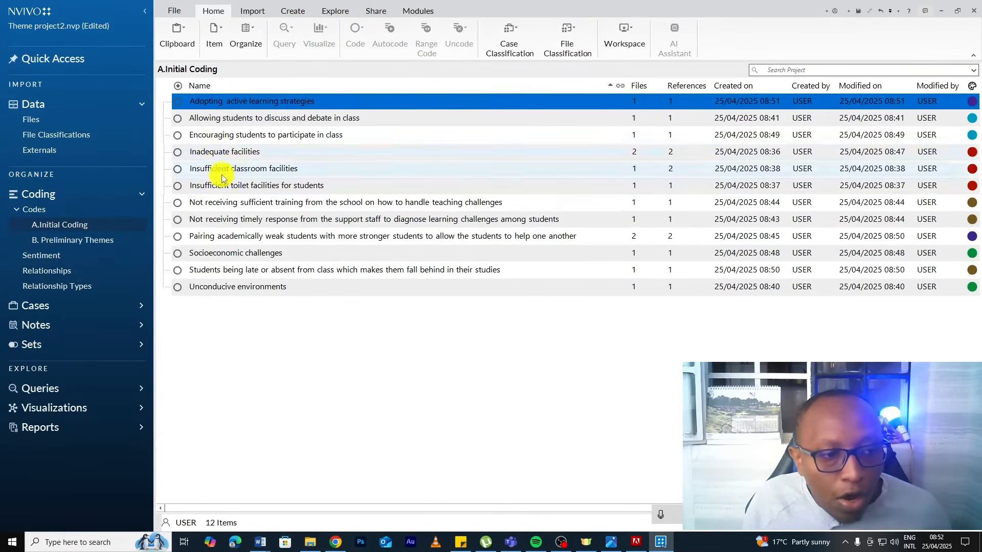
left_click(66, 225)
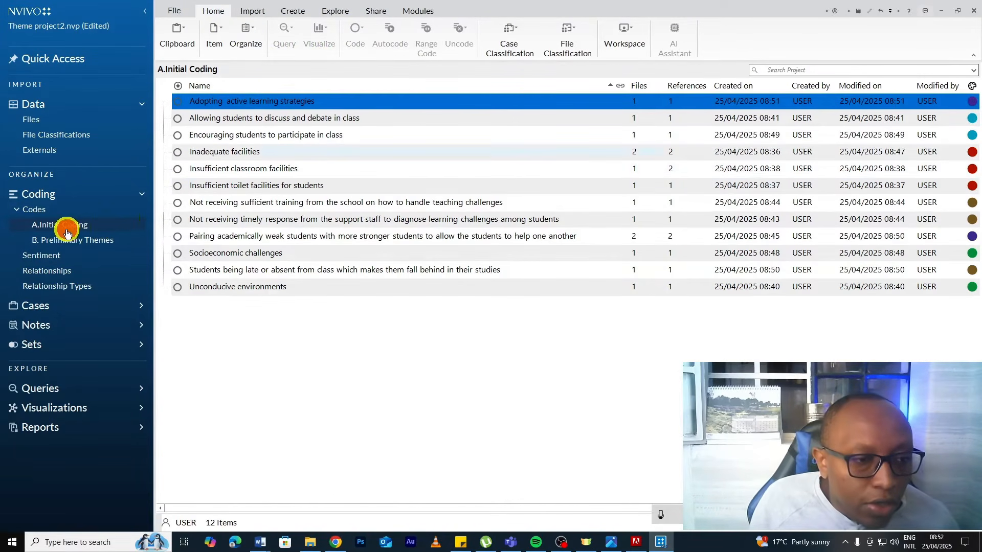
left_click(236, 181)
key("ctrl+a")
right_click(236, 183)
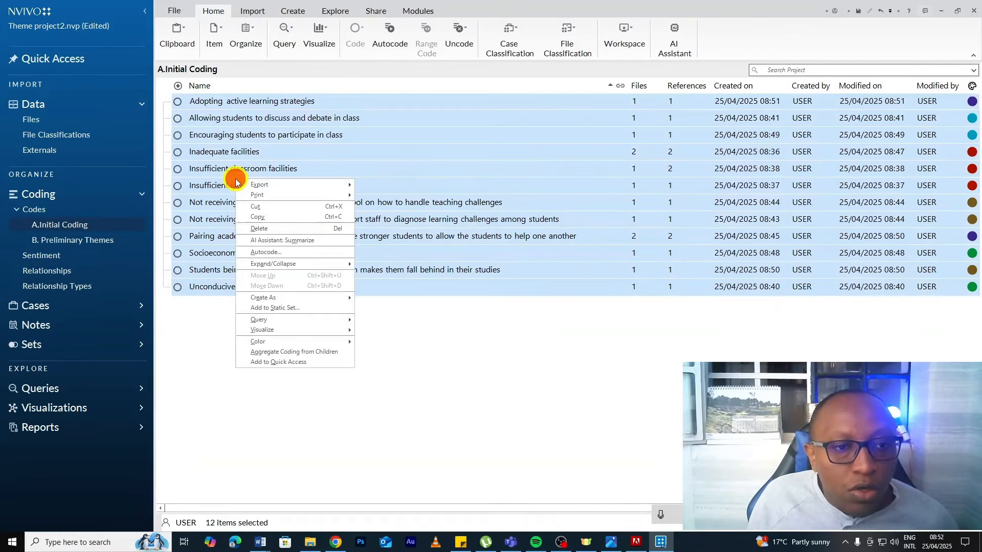
left_click(271, 218)
- Paste the copied codes into the B. Preliminary Themes folder, dismissing its introduction page first
left_click(60, 241)
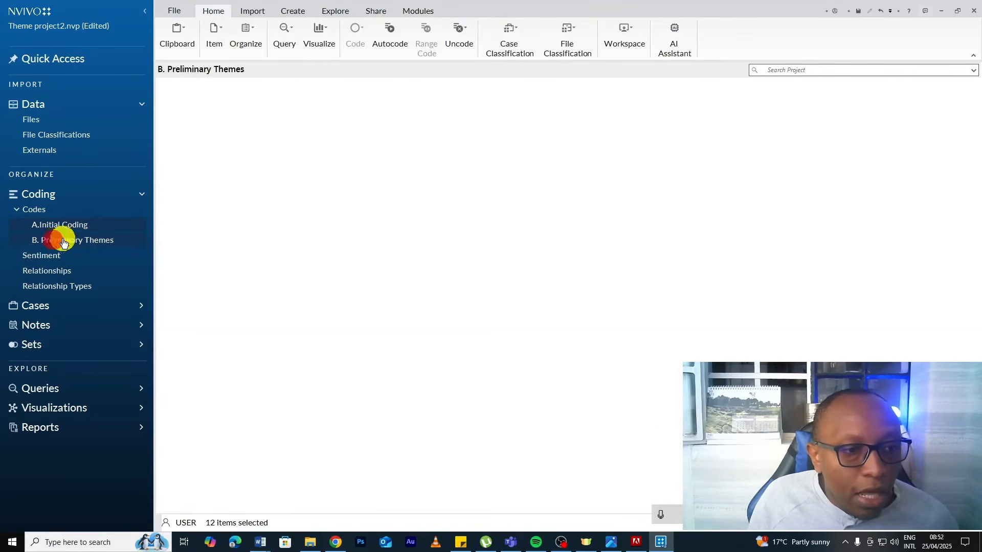
left_click(378, 216)
left_click(548, 494)
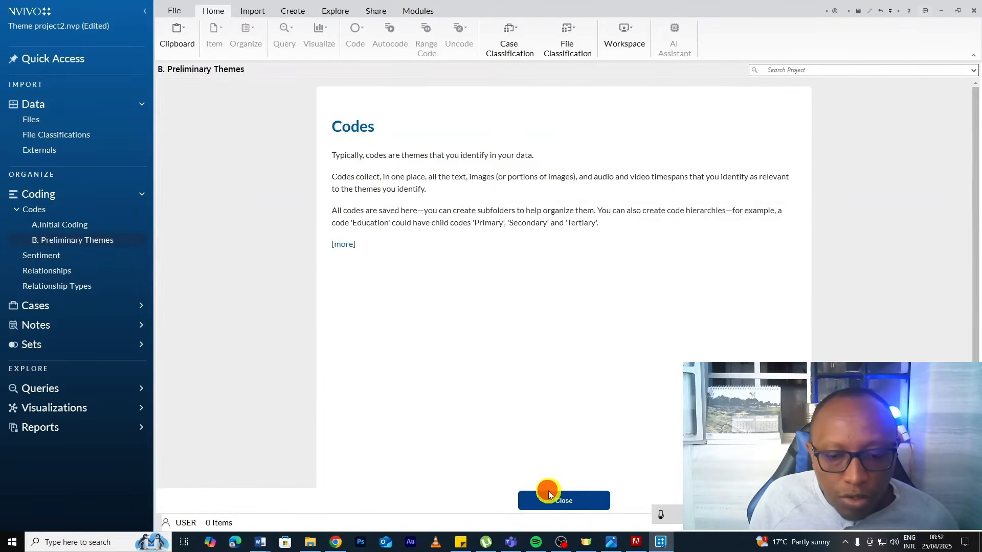
right_click(285, 241)
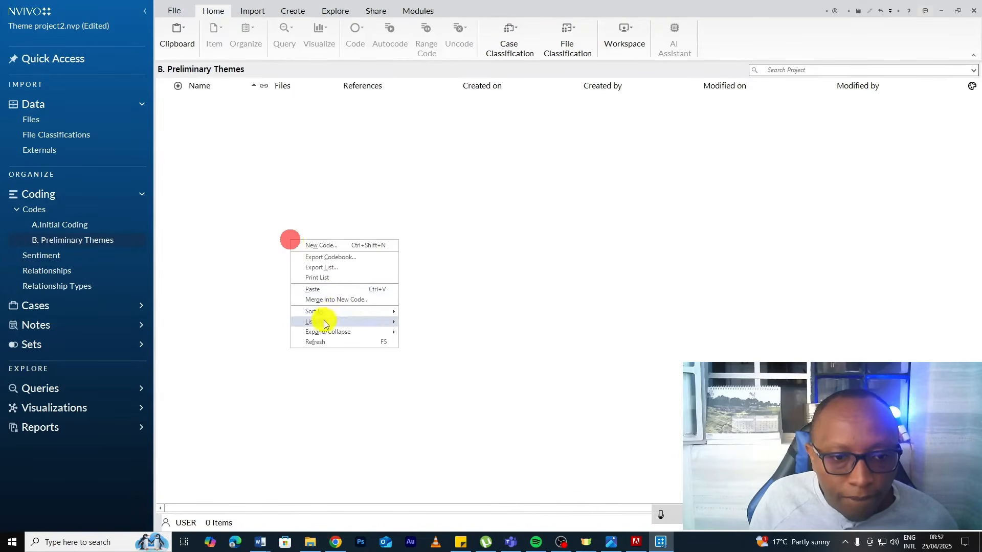
left_click(319, 289)
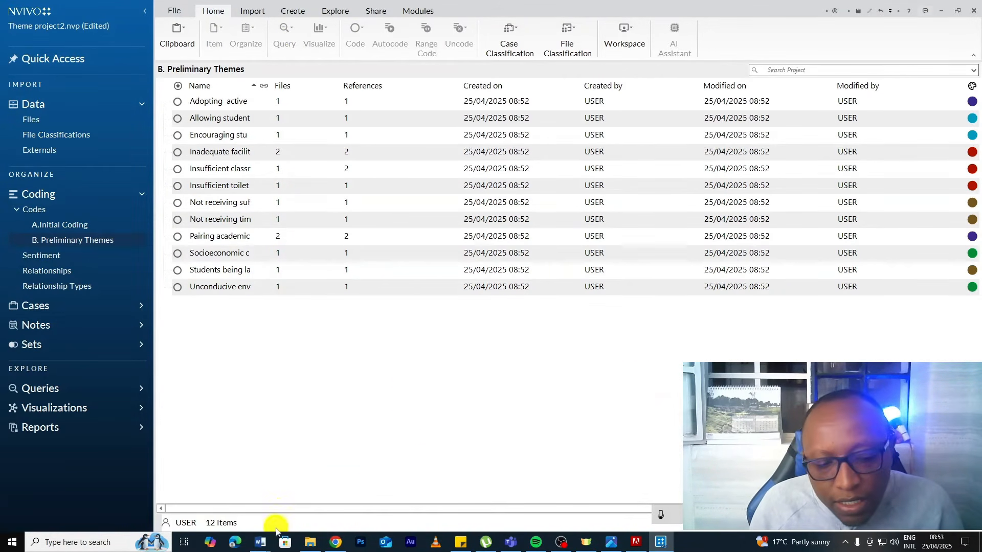
- Reread the wording of Question 1 in the Lecturer 2 Word document as a basis for naming the first theme
mouse_move(260, 543)
left_click(304, 508)
scroll(427, 294, "up", 20)
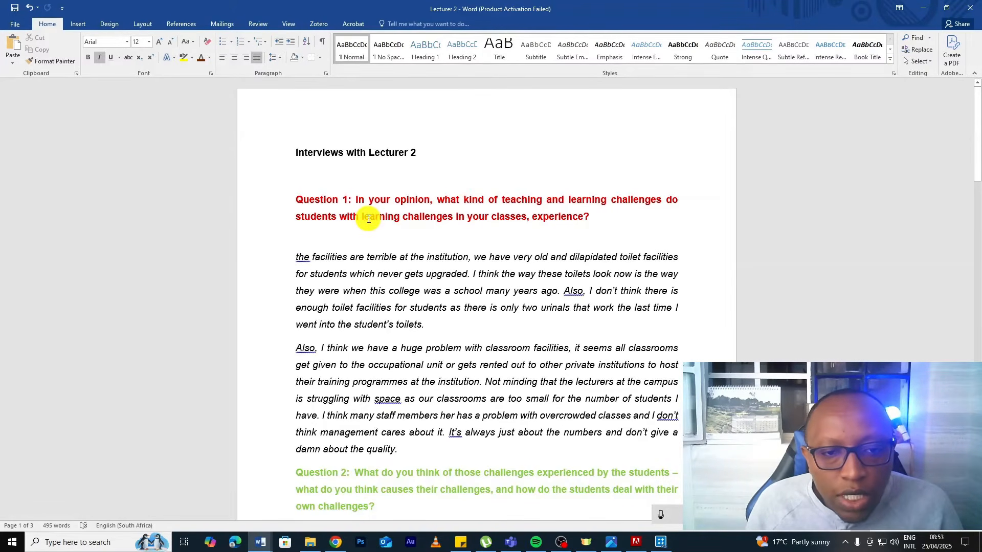
left_click(924, 7)
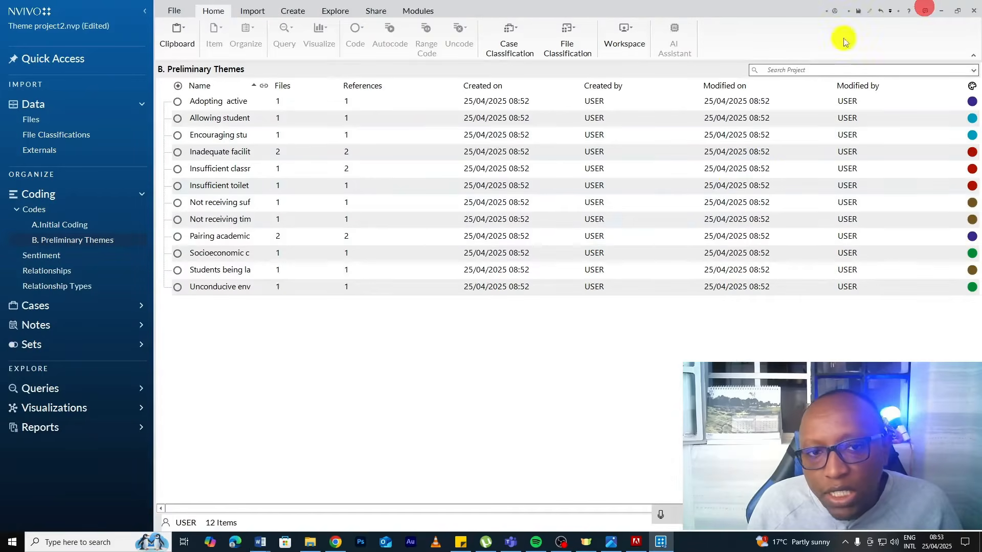
mouse_move(261, 541)
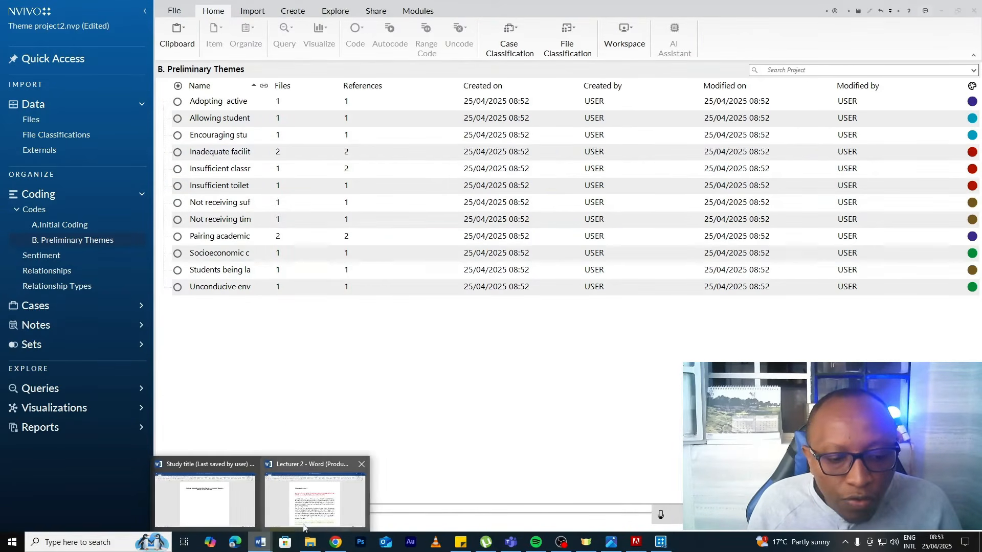
left_click(314, 514)
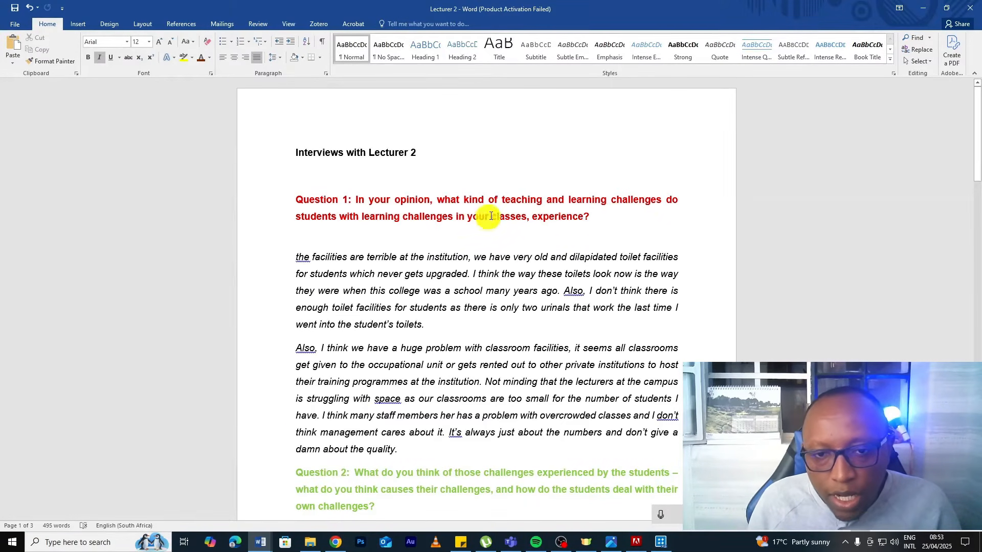
left_click(926, 8)
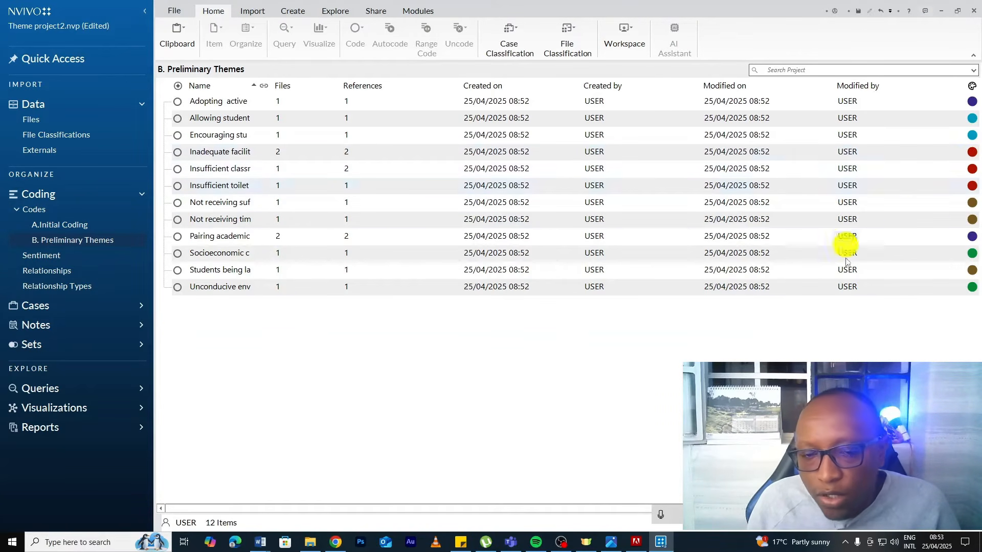
right_click(458, 350)
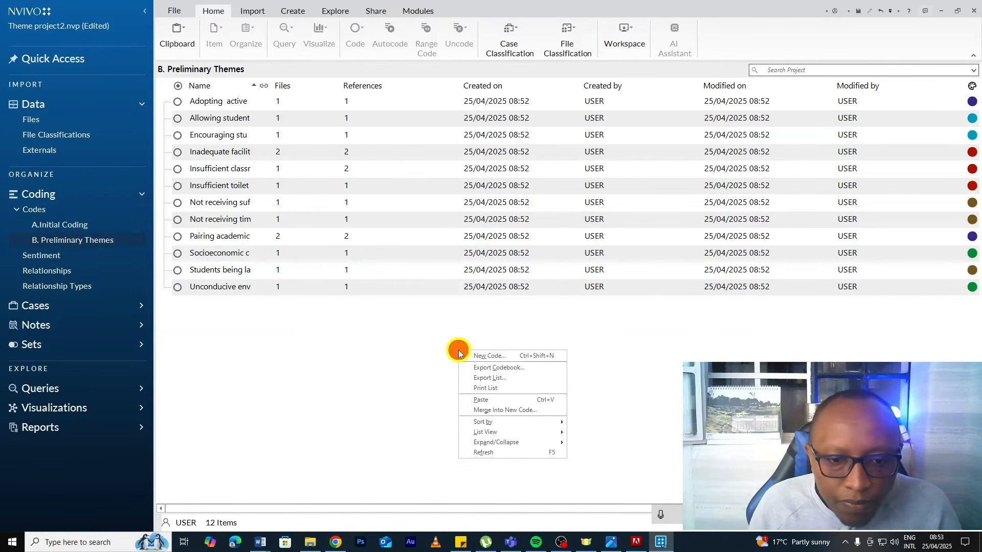
left_click(505, 354)
left_click(619, 354)
- Start a new code in the B. Preliminary Themes folder named "Theme 1 Learning challenges that lecturers experience when teaching students"
right_click(414, 367)
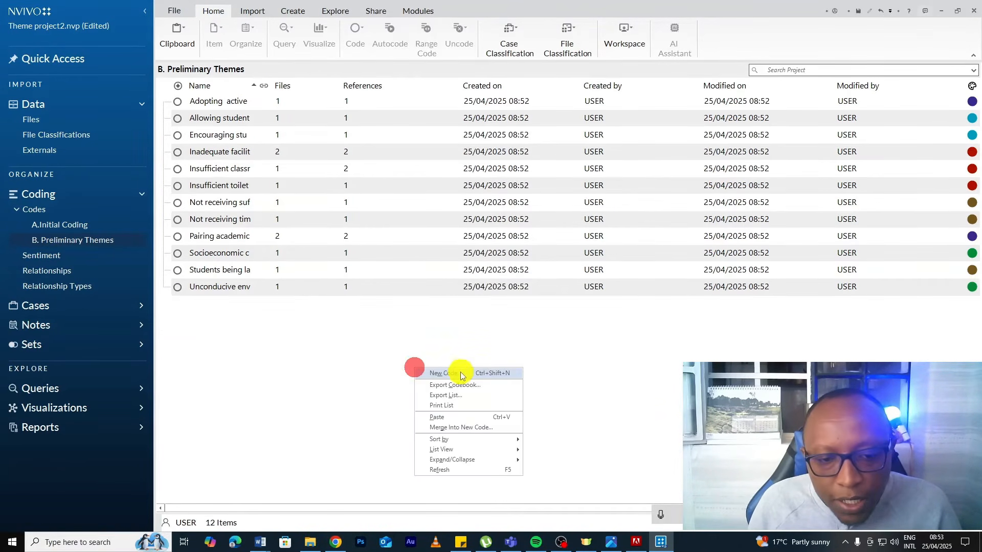
left_click(459, 374)
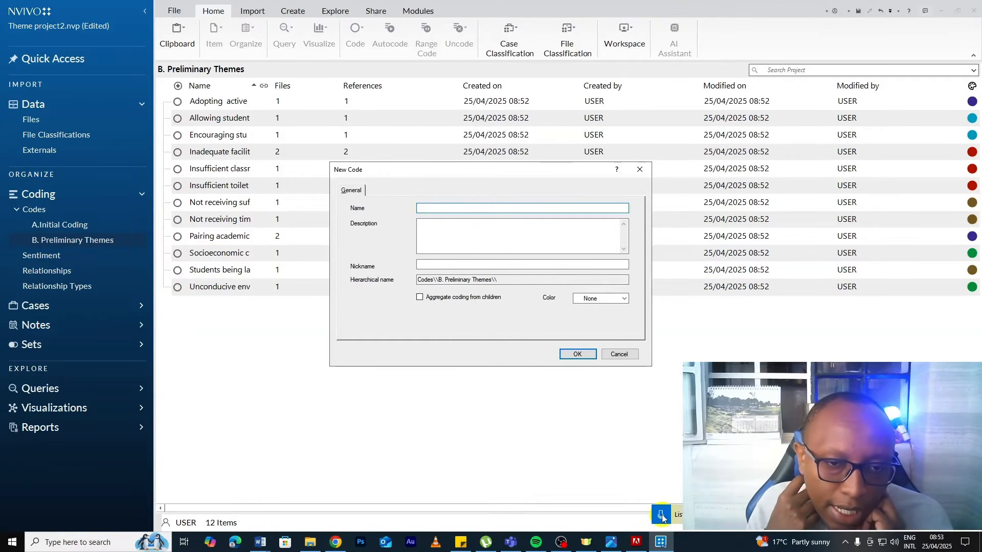
type("challenges that lecturers experience when teaching students")
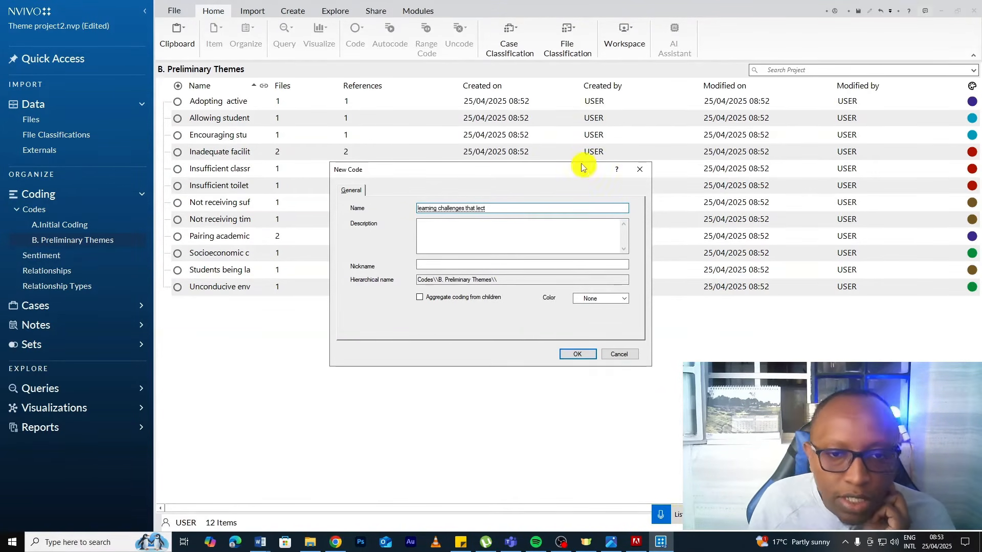
left_click(417, 209)
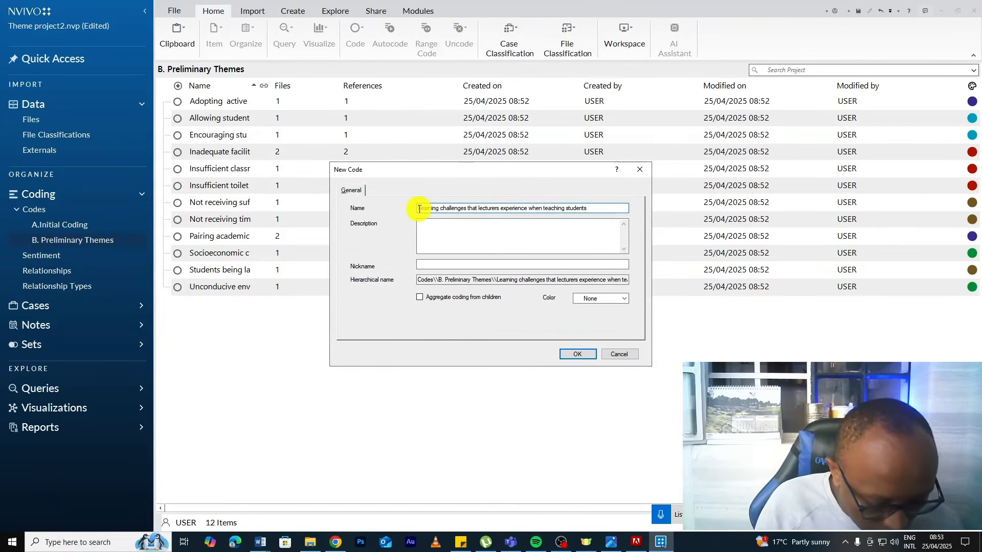
type("Theme 1")
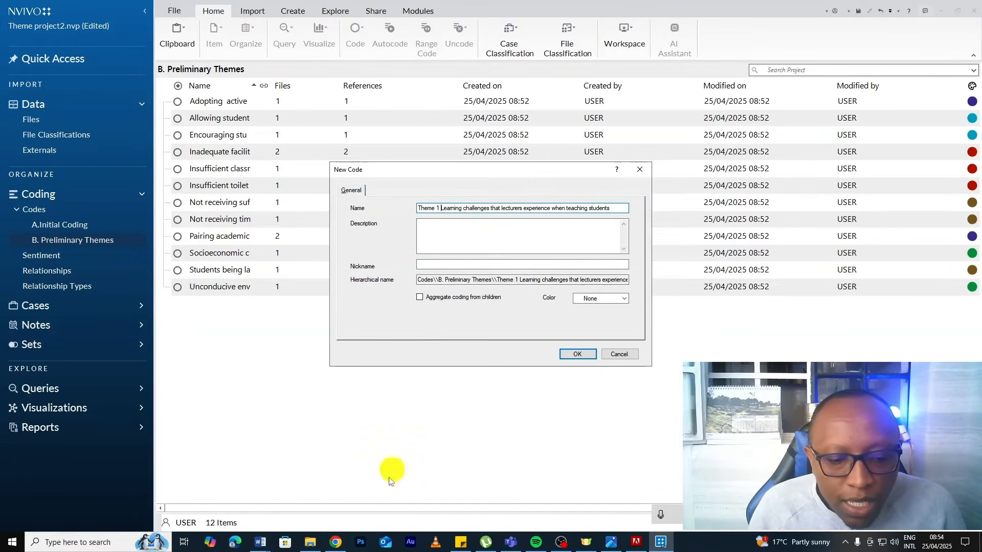
- Add the description "This theme represents the different challenges that lecturers experience when teaching students in the classroom" and create the Theme 1 code
left_click(259, 542)
left_click(315, 499)
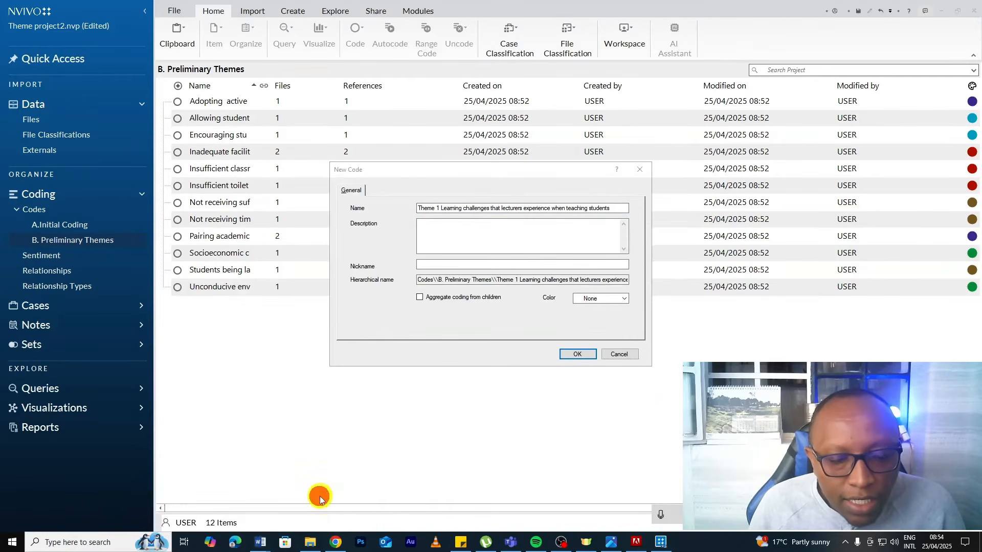
left_click(439, 232)
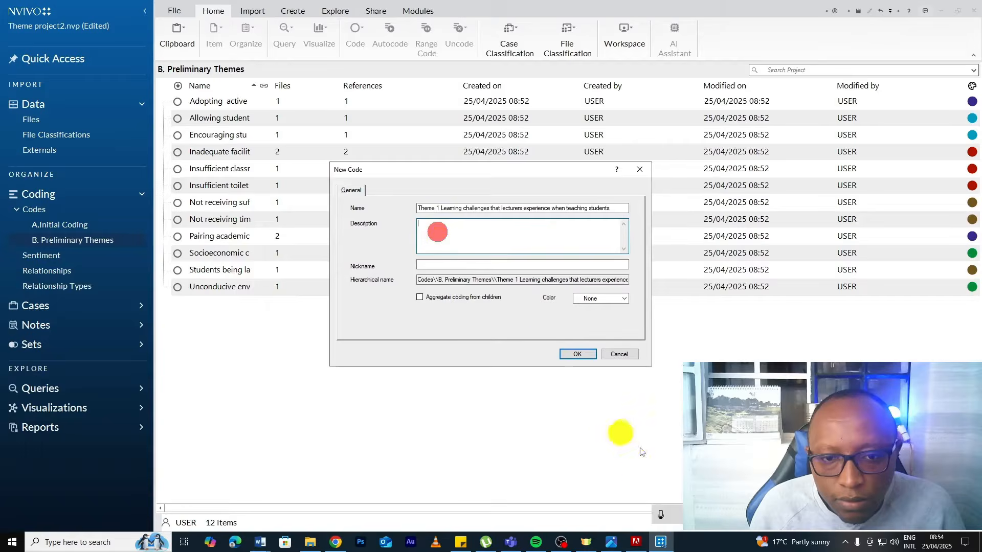
left_click(666, 515)
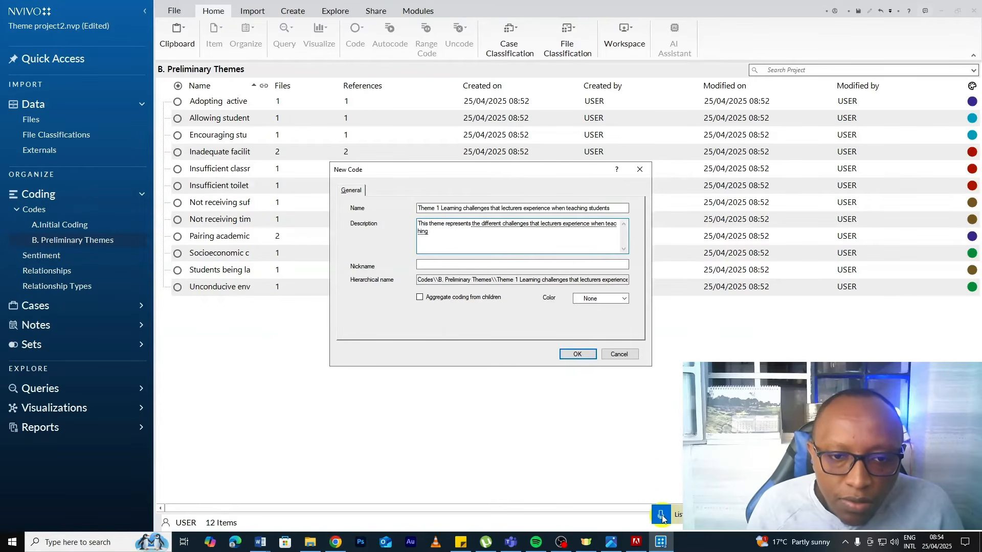
left_click(672, 517)
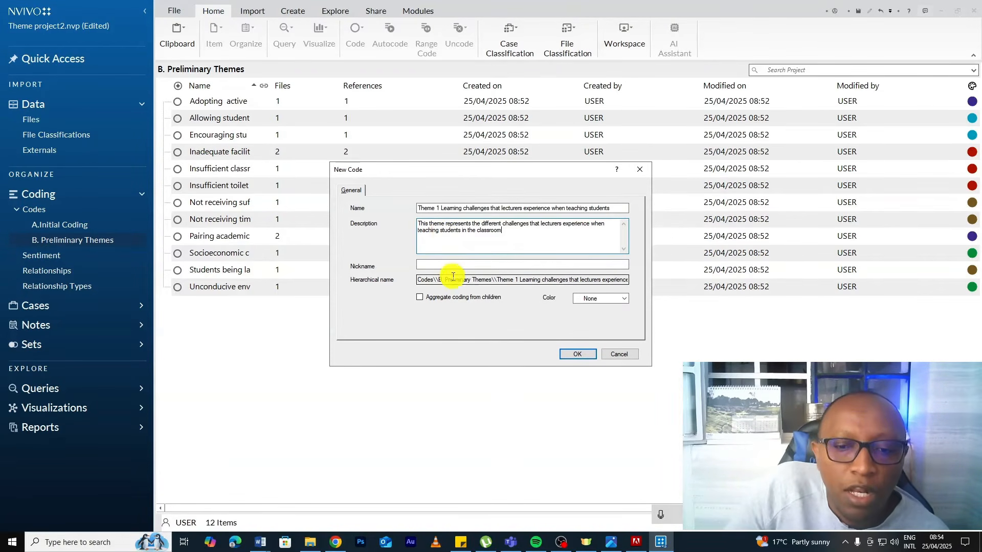
left_click(578, 354)
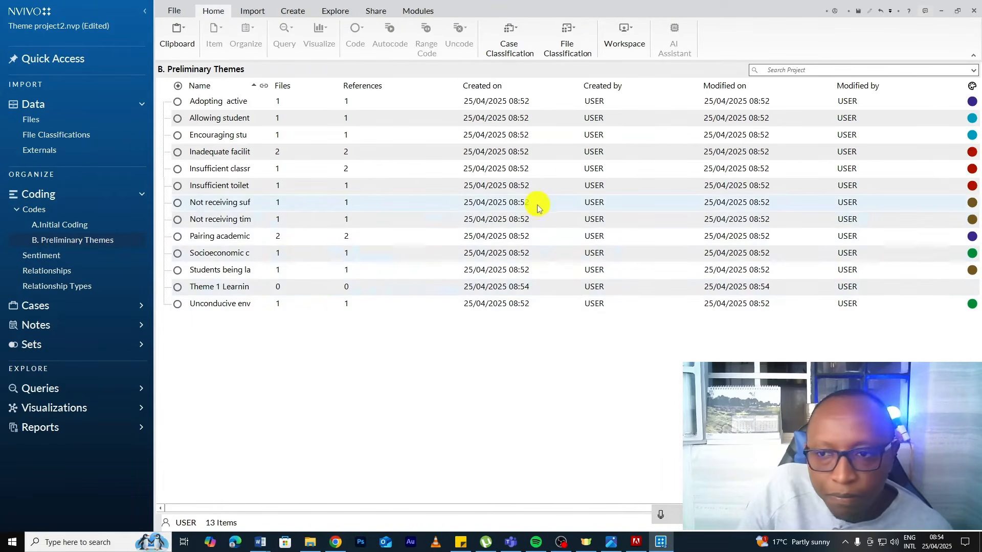
- Move the three red codes on inadequate facilities, insufficient classrooms and insufficient toilet facilities under the Theme 1 code
left_click(485, 152)
left_click(485, 166, "ctrl")
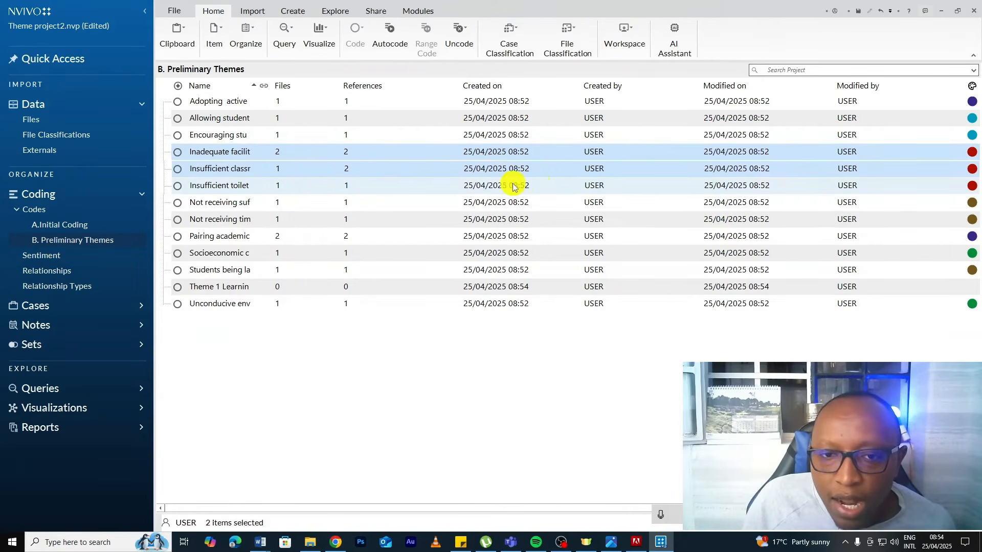
left_click(511, 185, "ctrl")
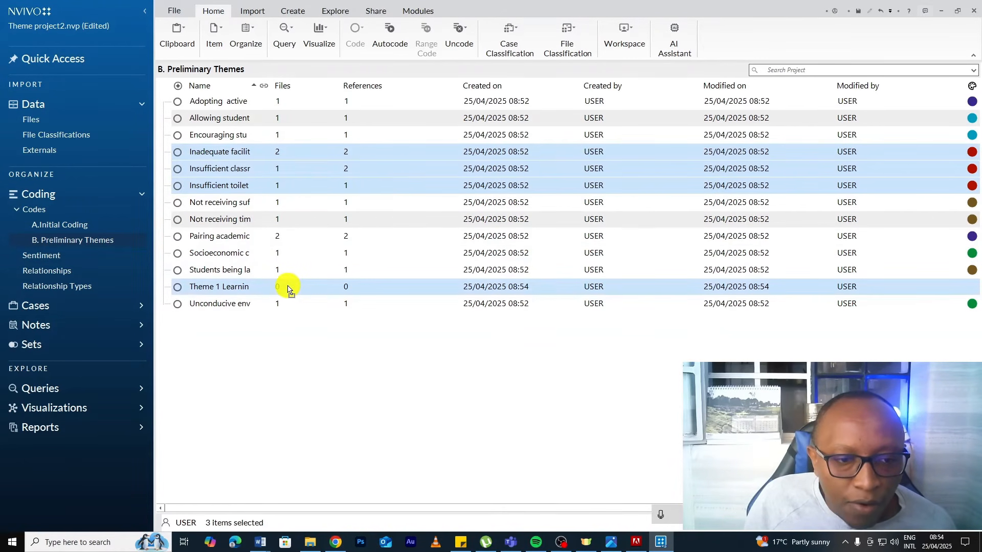
left_click_drag(288, 290, 284, 284)
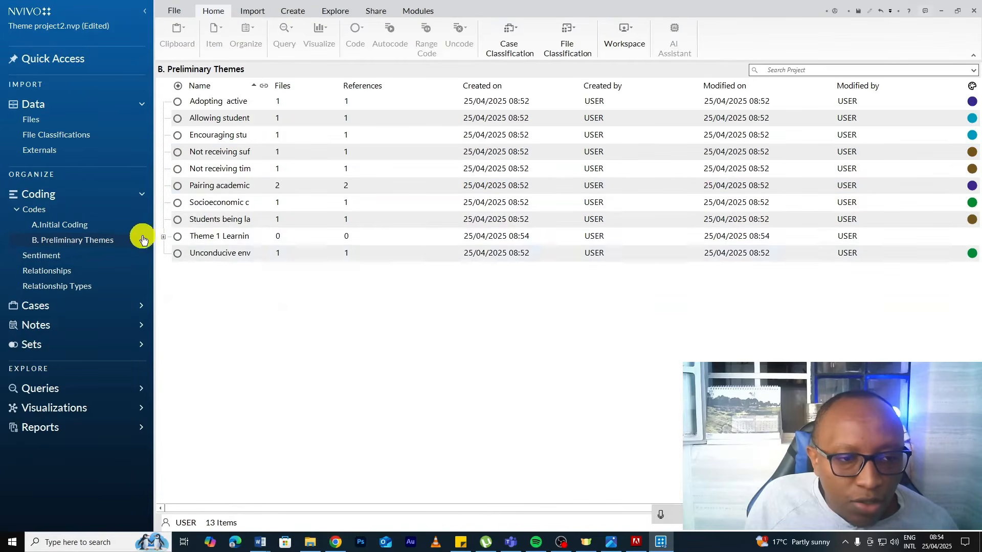
- Expand Theme 1 to check its child codes, aggregate its coding from children, and collapse it again
left_click(170, 238)
right_click(302, 238)
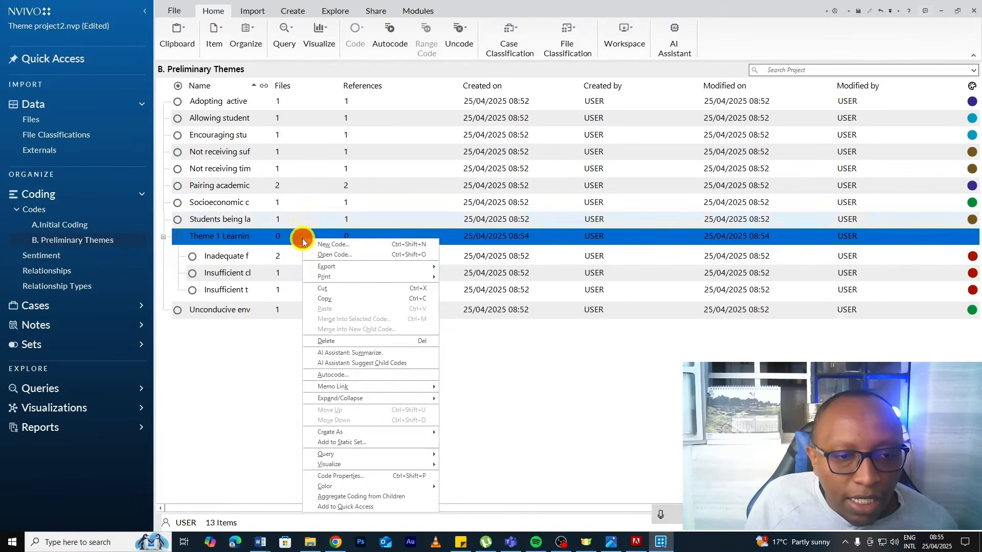
left_click(350, 496)
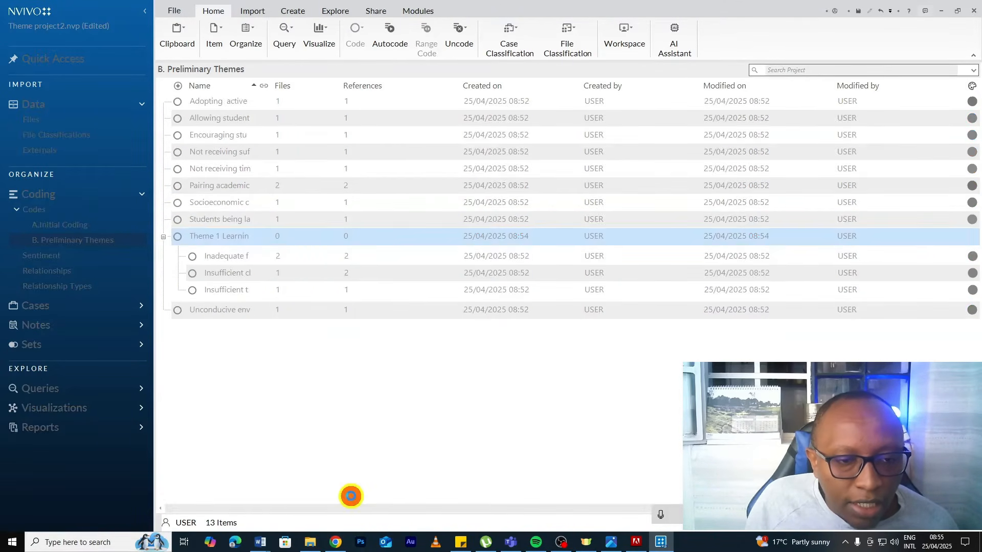
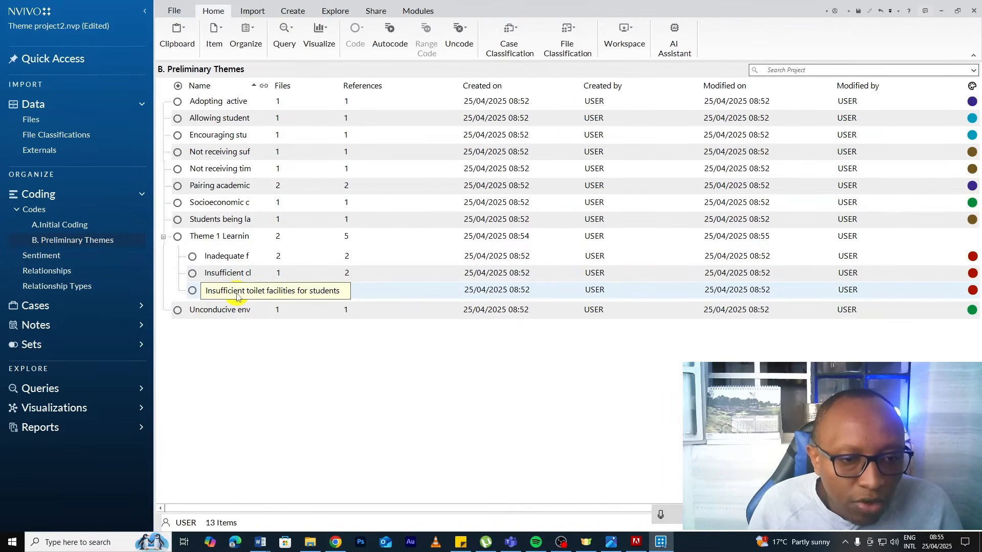
left_click(164, 237)
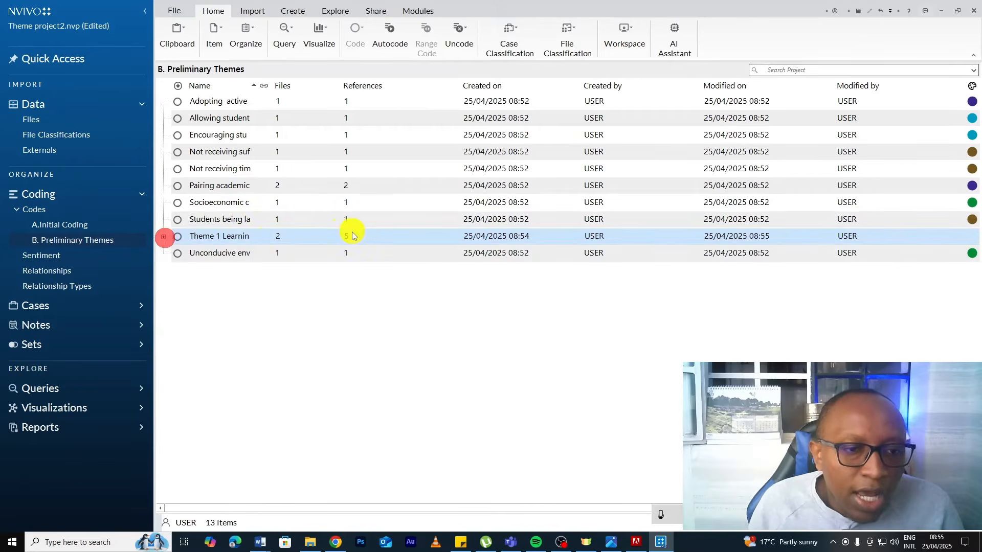
- Save the project and dismiss the project recovery file message
key("ctrl+s")
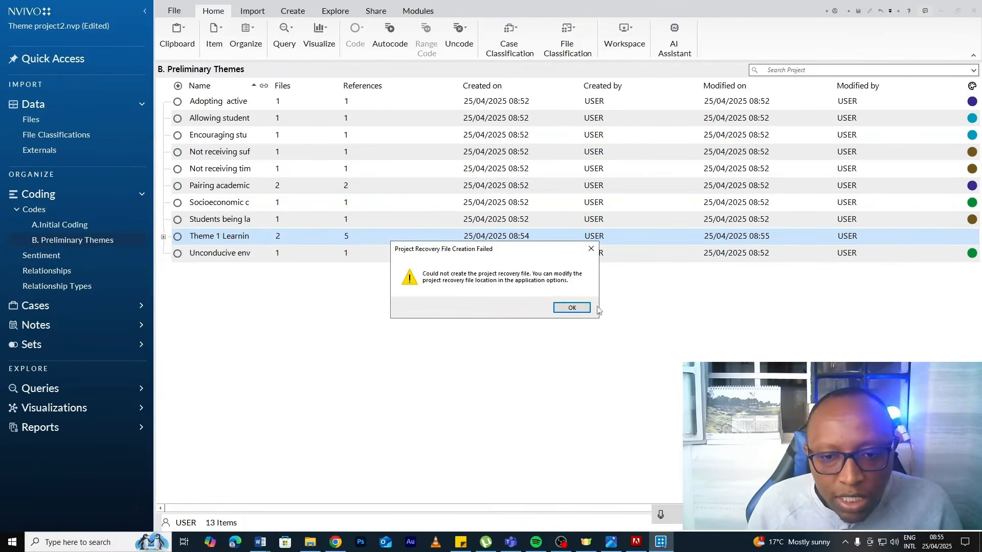
left_click(591, 250)
left_click(633, 408)
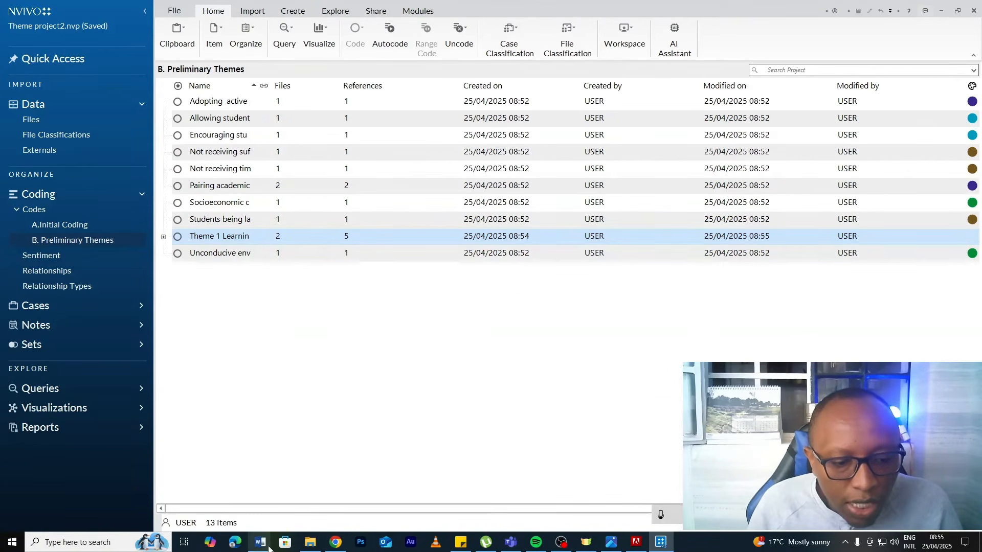
- Read Question 2 in the Lecturer 2 Word document as a basis for naming the second theme, and return to NVivo
mouse_move(260, 542)
left_click(313, 508)
scroll(408, 297, "down", 4)
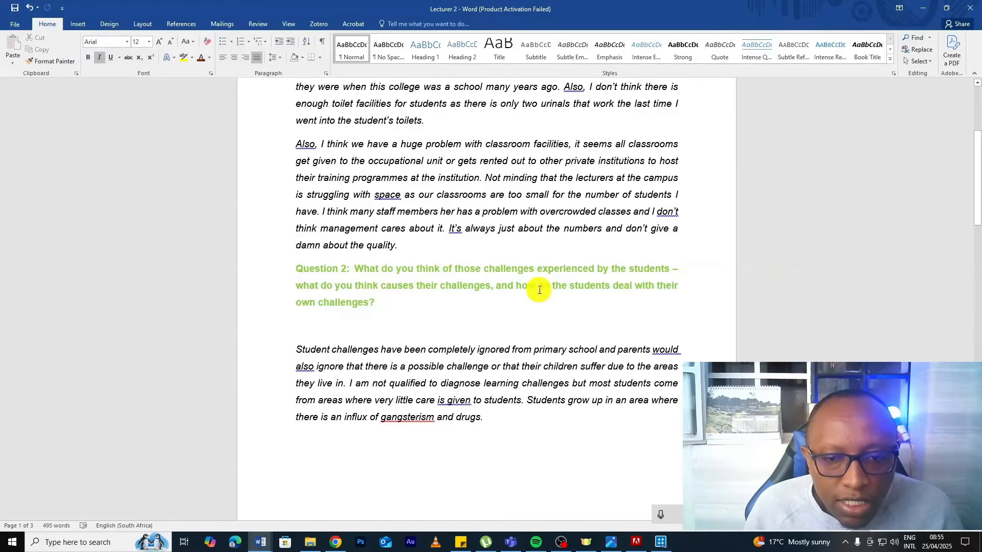
left_click(923, 10)
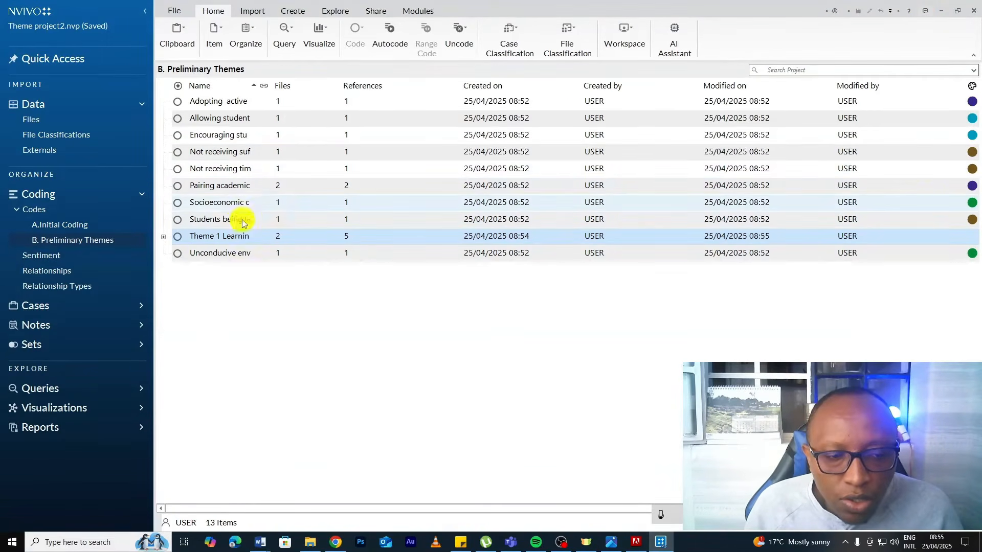
- Start a new code named "Specific challenges experienced by students", described as "This theme represents the specific challenges experienced by students according to the interviewed lectures"
right_click(275, 309)
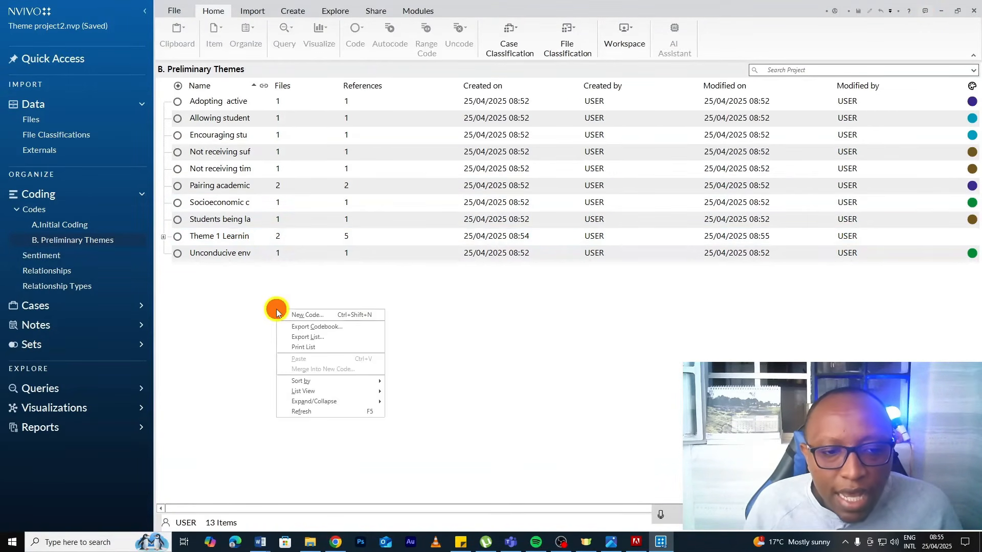
left_click(304, 315)
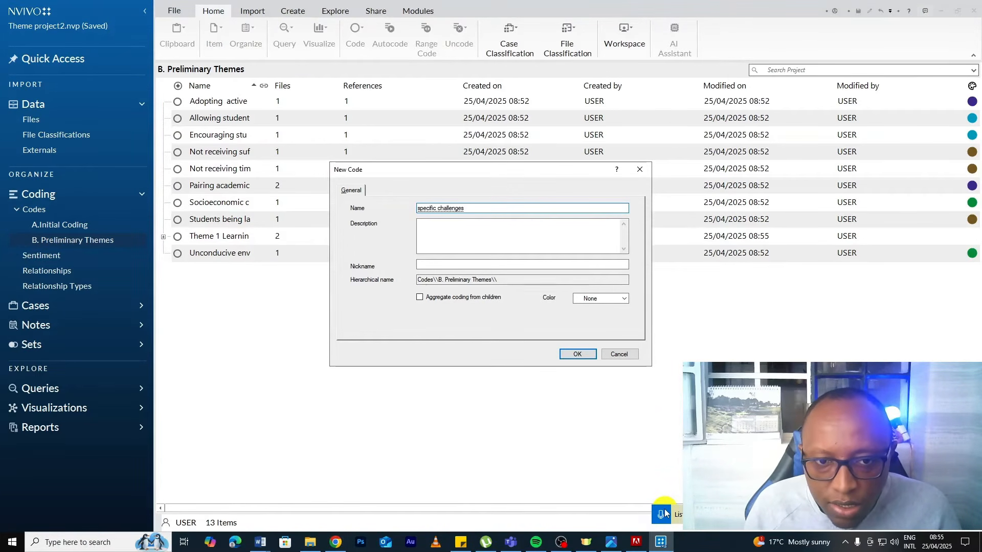
left_click(456, 223)
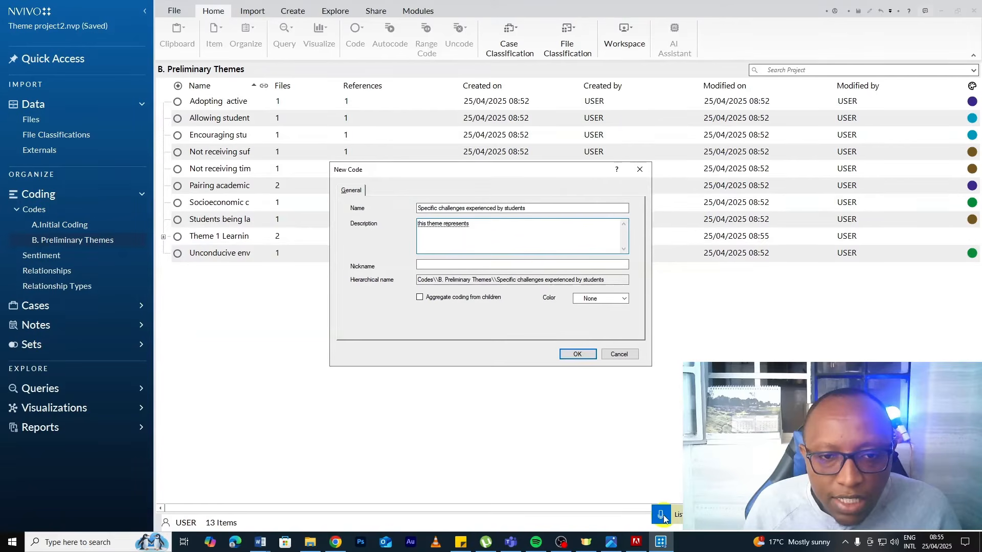
type("the specific challenges experienced by")
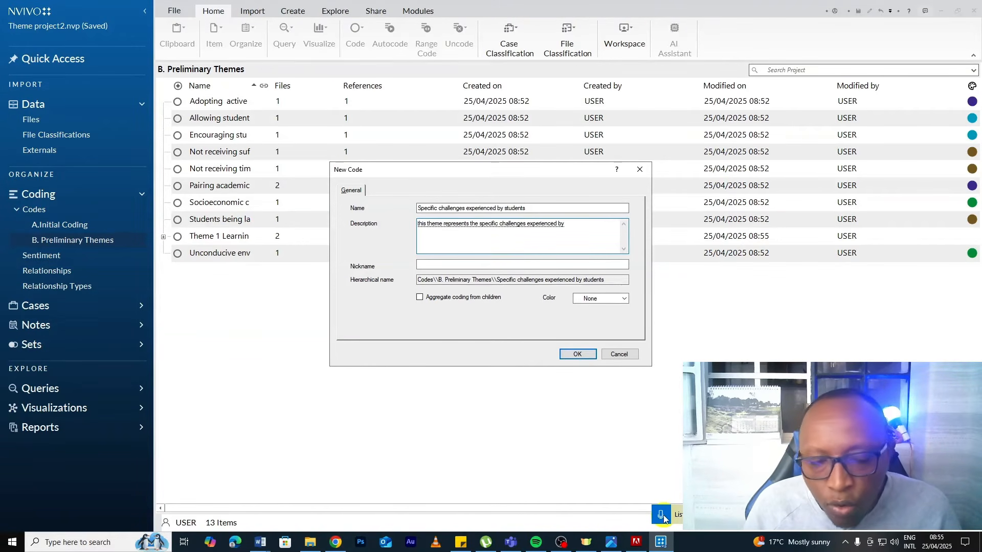
type(" students according to the interview")
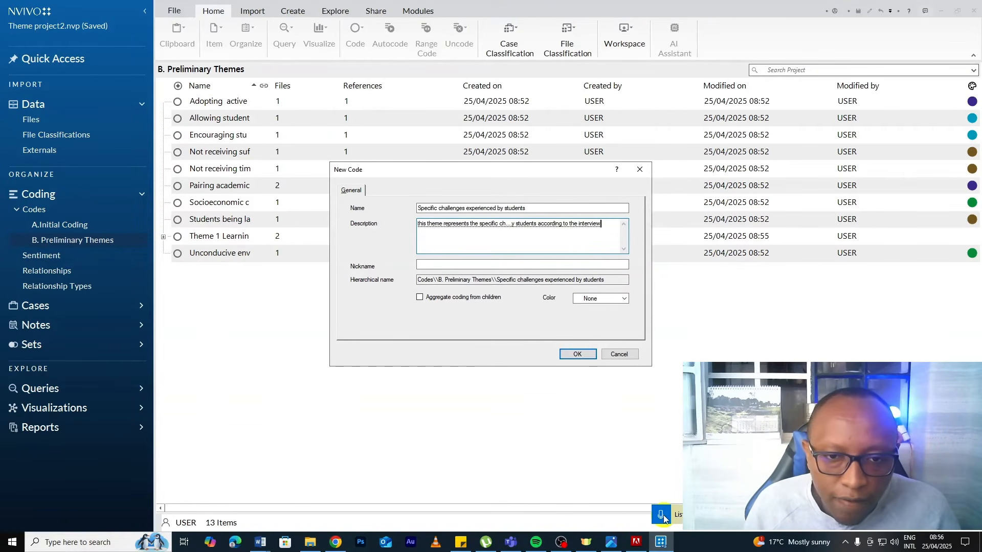
type("ed lectures")
- Prefix the new code's name with "Theme2" and create the code
left_click(418, 208)
type("Them2")
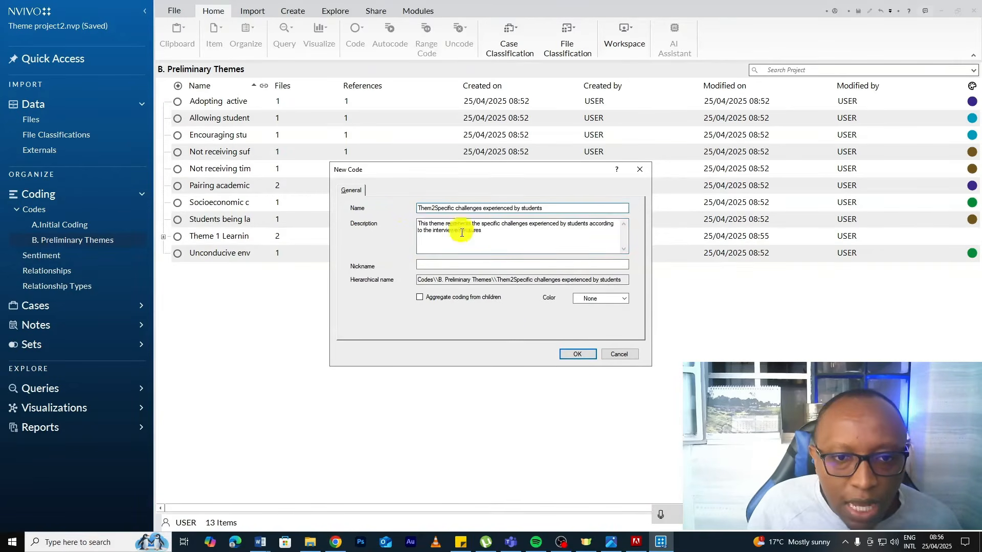
left_click(434, 208)
type("e")
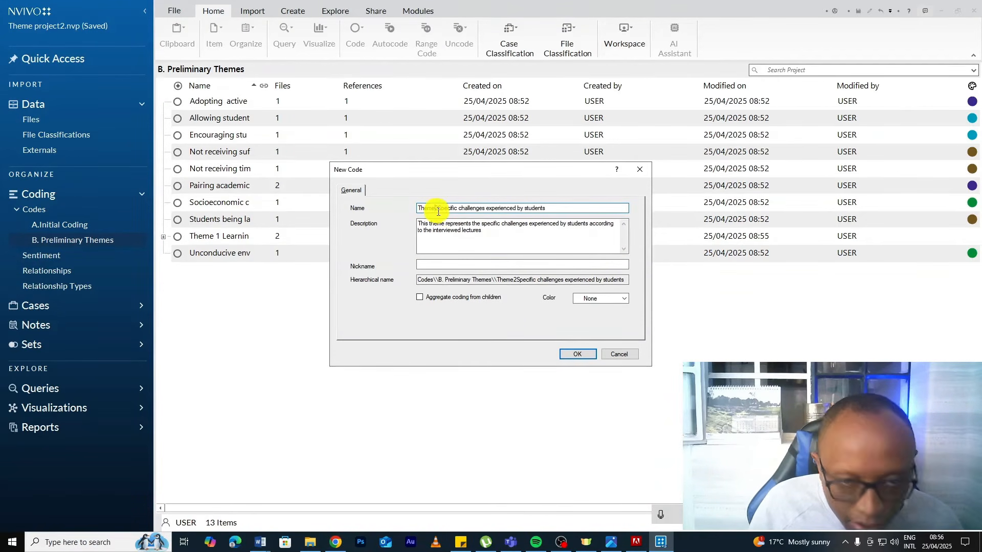
left_click(438, 209)
left_click(569, 351)
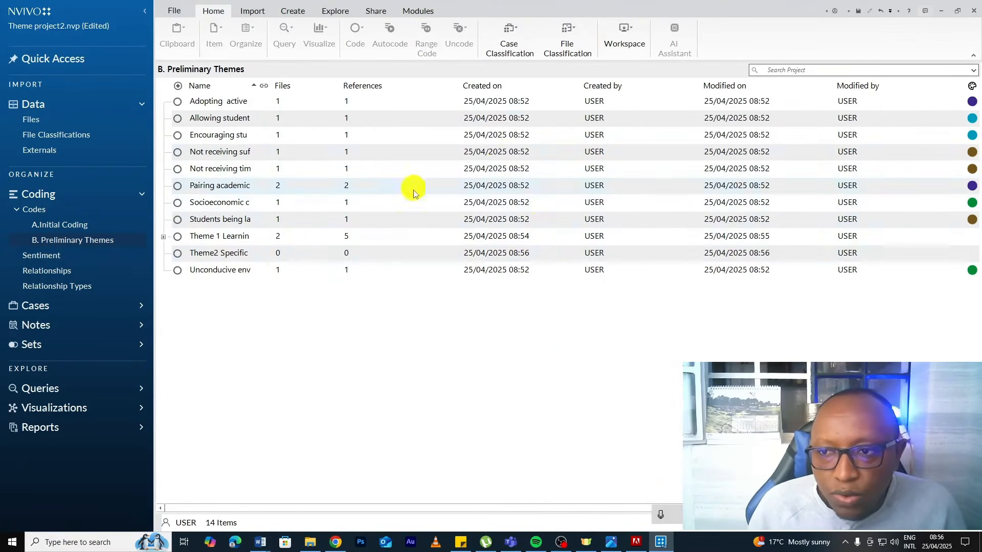
- Recheck the wording and green colour of Question 2 in the Lecturer 2 Word document, and return to NVivo
mouse_move(260, 542)
left_click(343, 502)
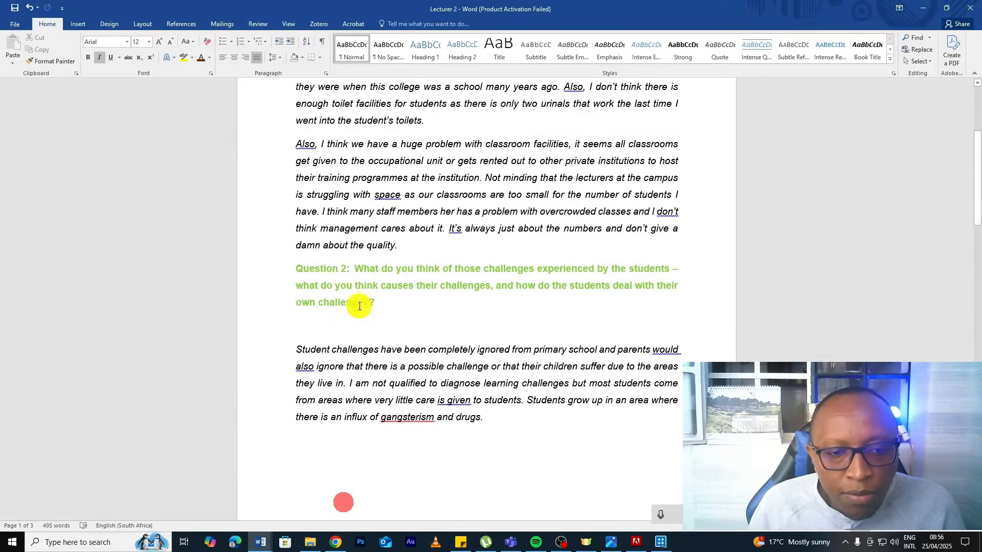
left_click(923, 8)
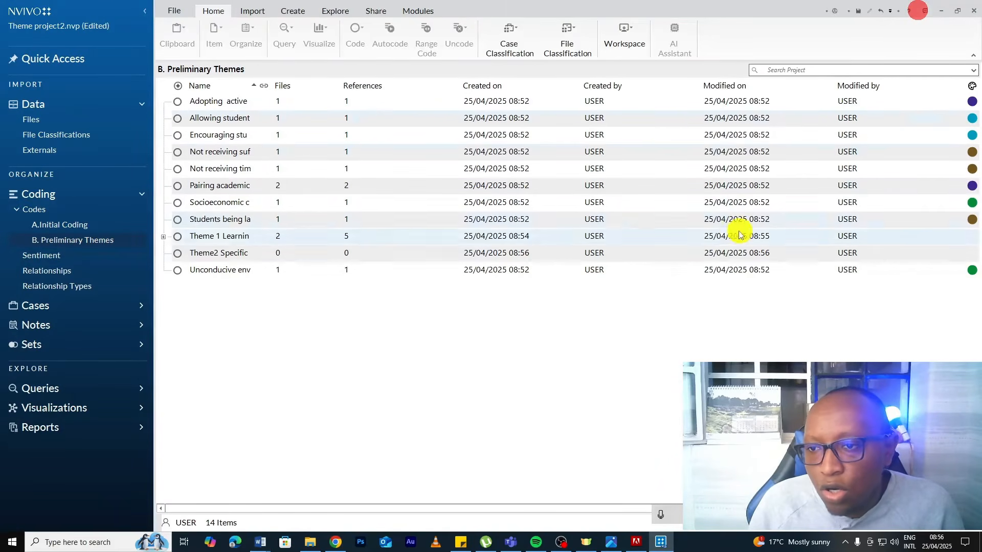
- Move the two green codes, starting with "Socioeconomic" and "Unconducive", under the Theme2 code and aggregate its coding from children
left_click(634, 199)
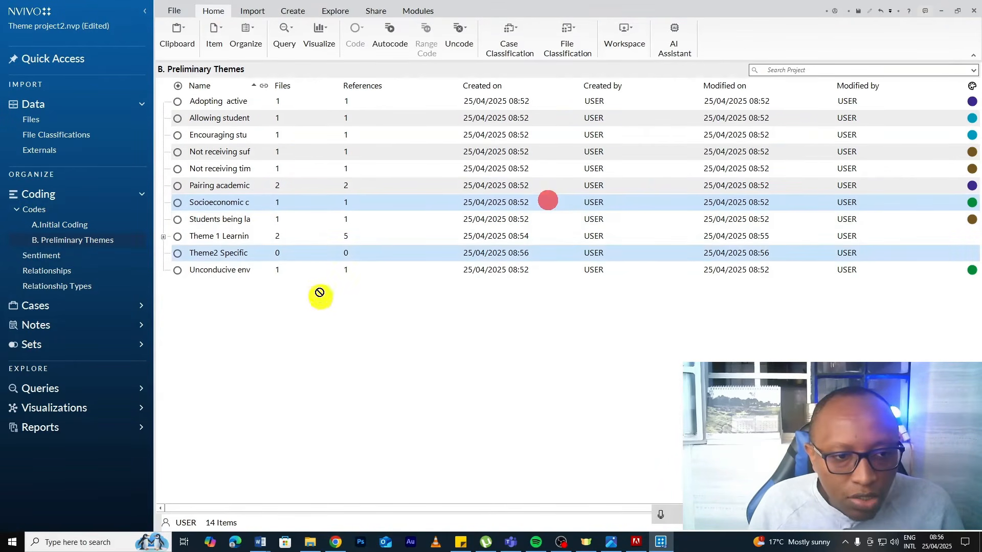
left_click(313, 256, "ctrl")
left_click_drag(312, 259, 288, 237)
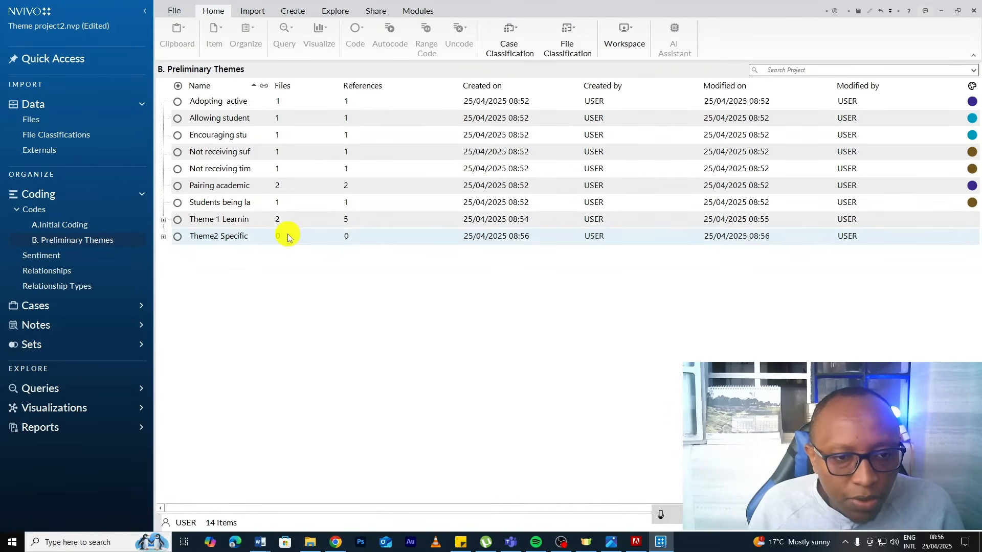
right_click(288, 237)
left_click(320, 490)
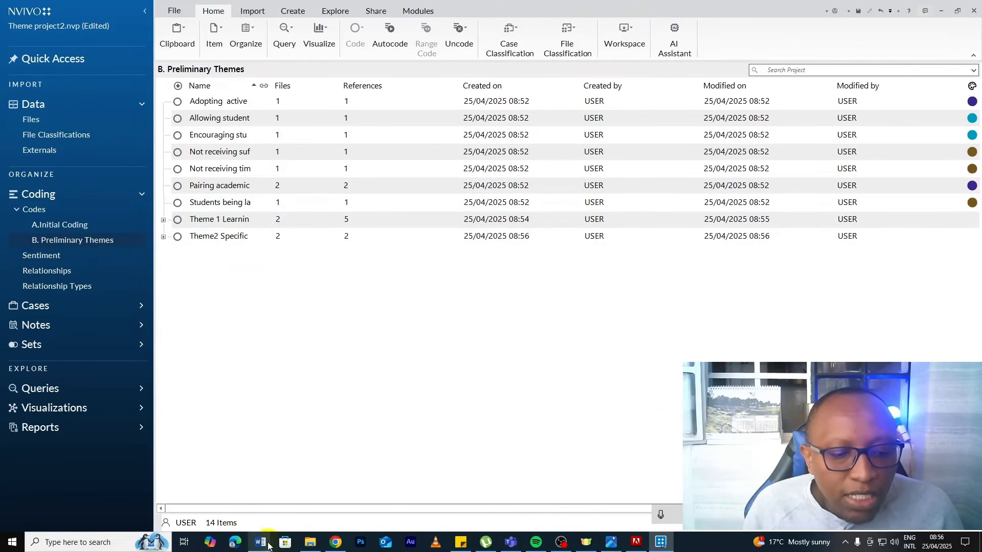
- Read Question 3 on teaching strategies in the Lecturer 2 Word document as a basis for naming the third theme
mouse_move(270, 543)
left_click(274, 527)
scroll(475, 301, "down", 6)
scroll(476, 301, "down", 1)
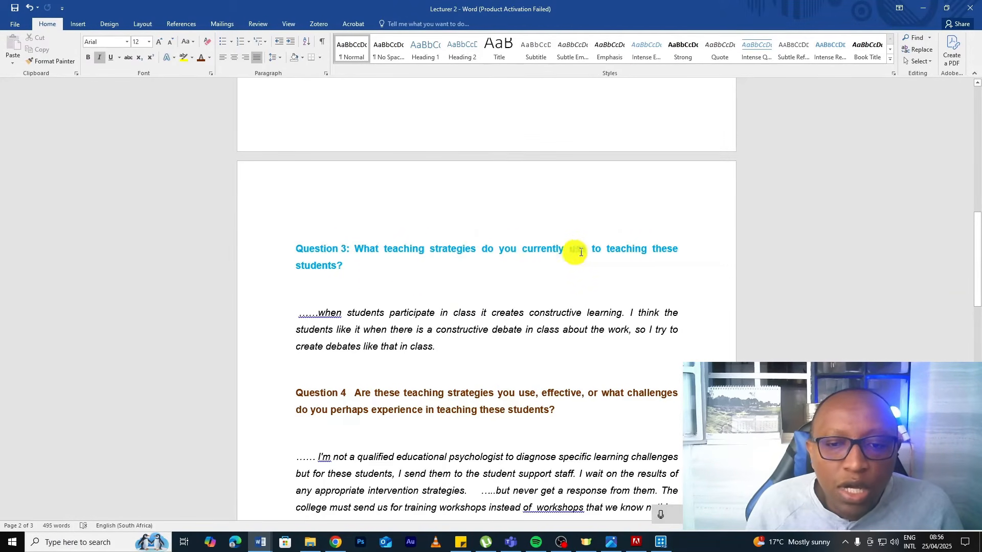
- Return to NVivo and start a new code in B. Preliminary Themes named "Theme3 Teaching strategies that lecturers currently use to teach students"
left_click(923, 8)
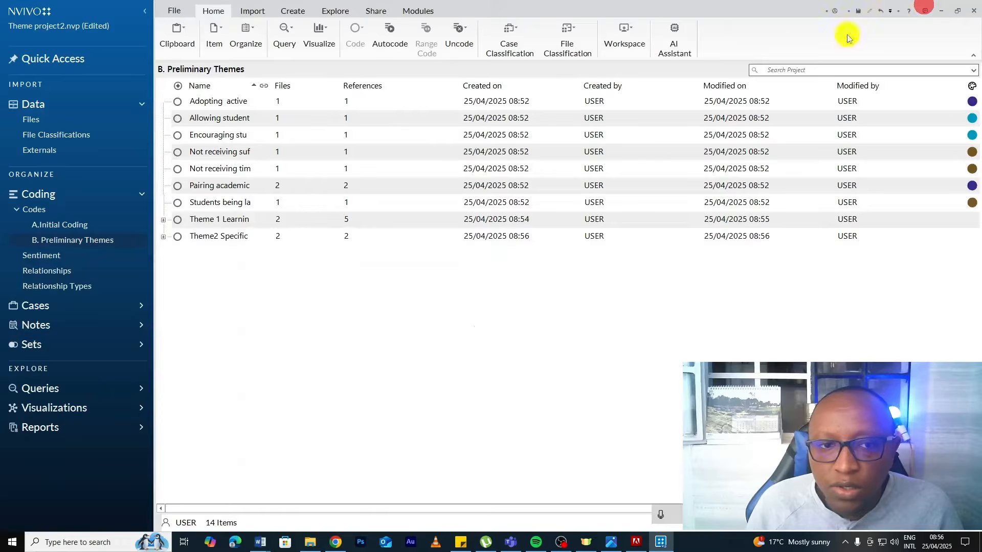
right_click(372, 292)
left_click(416, 294)
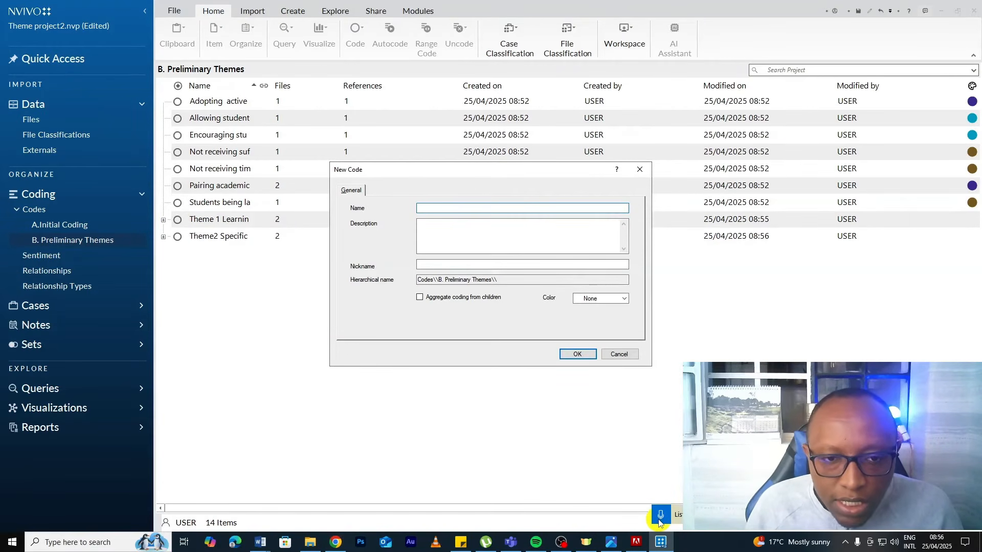
type("teaching strategies that")
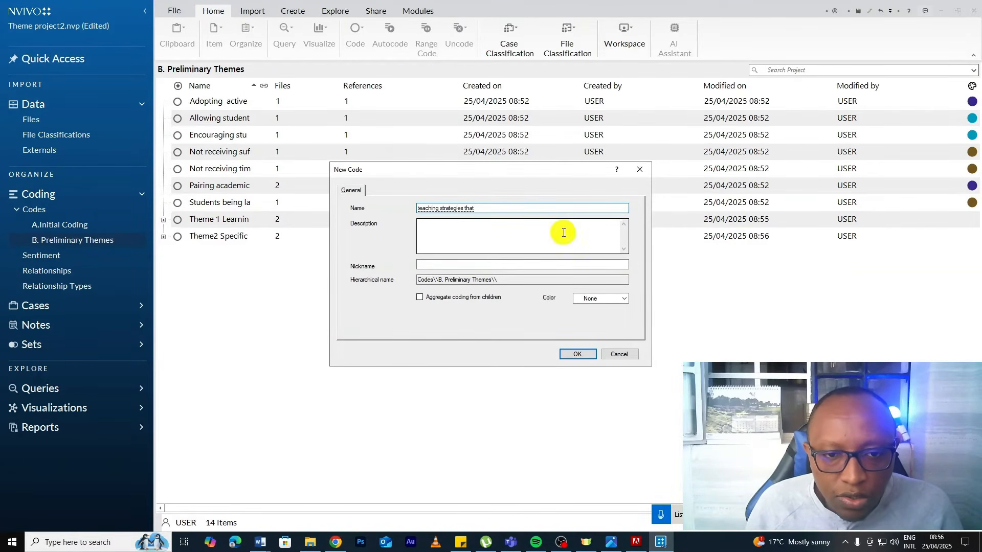
type(" lecturers use to teach students")
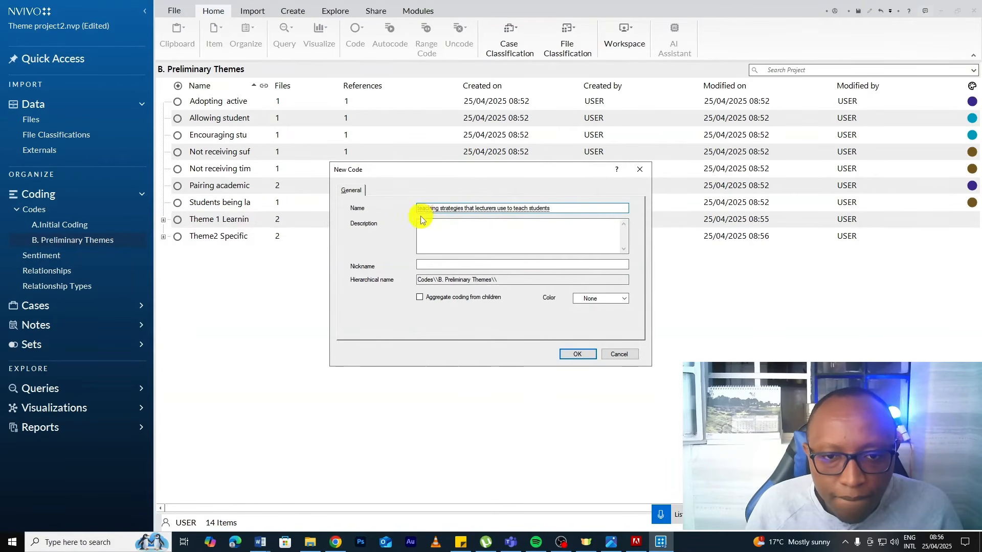
left_click(499, 209)
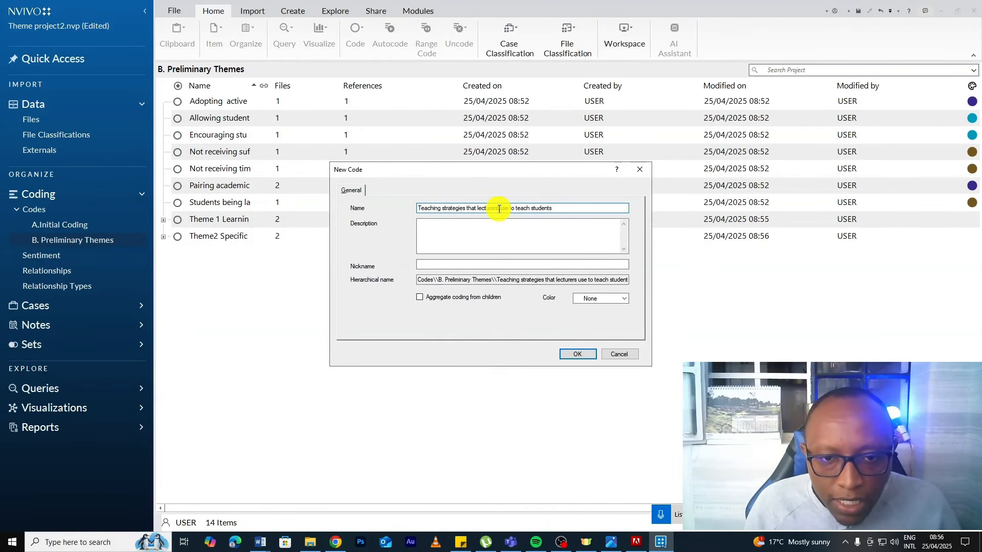
type("currently")
left_click(417, 207)
type("Theme3")
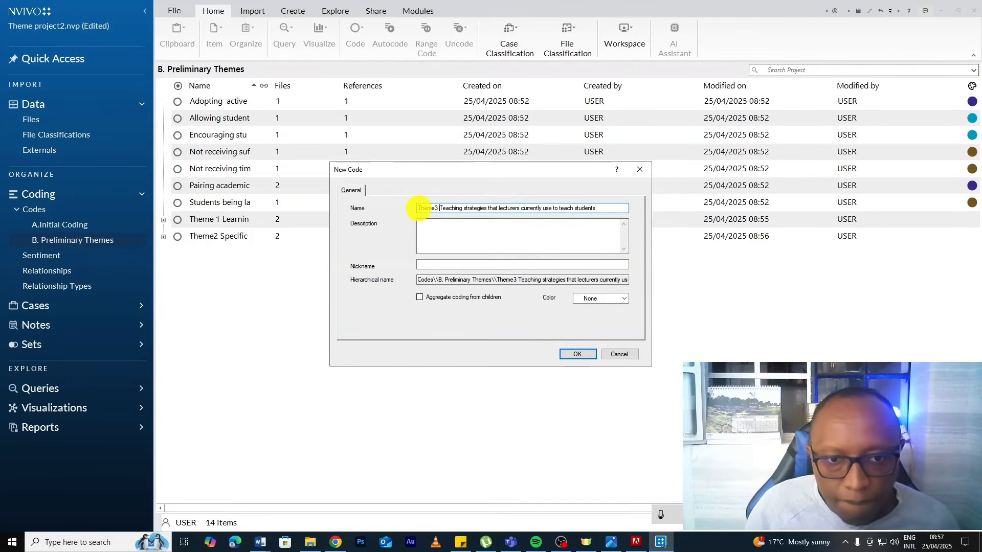
- Describe the Theme3 code as representing the teaching strategies currently used to teach students, and create the code
left_click(467, 234)
left_click(660, 516)
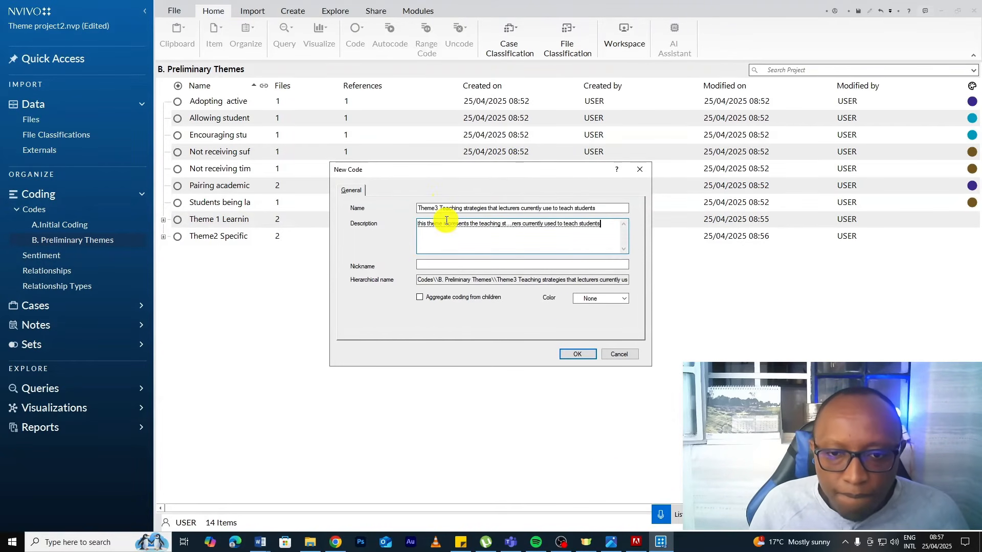
left_click(578, 354)
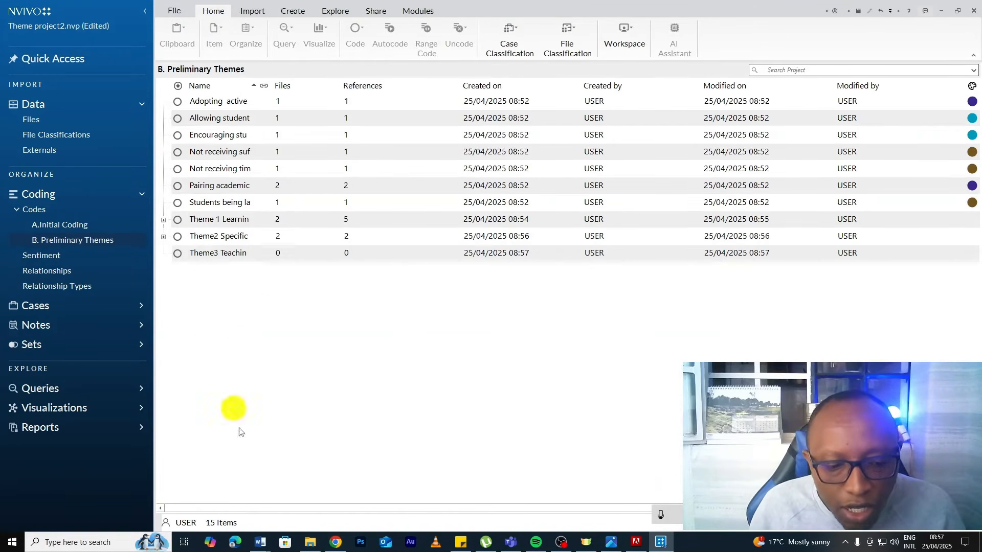
- Check Question 3's colour in Word, move the matching "Allowing student" and "Encouraging stu" codes under Theme3, and aggregate its coding from children
mouse_move(265, 548)
left_click(292, 502)
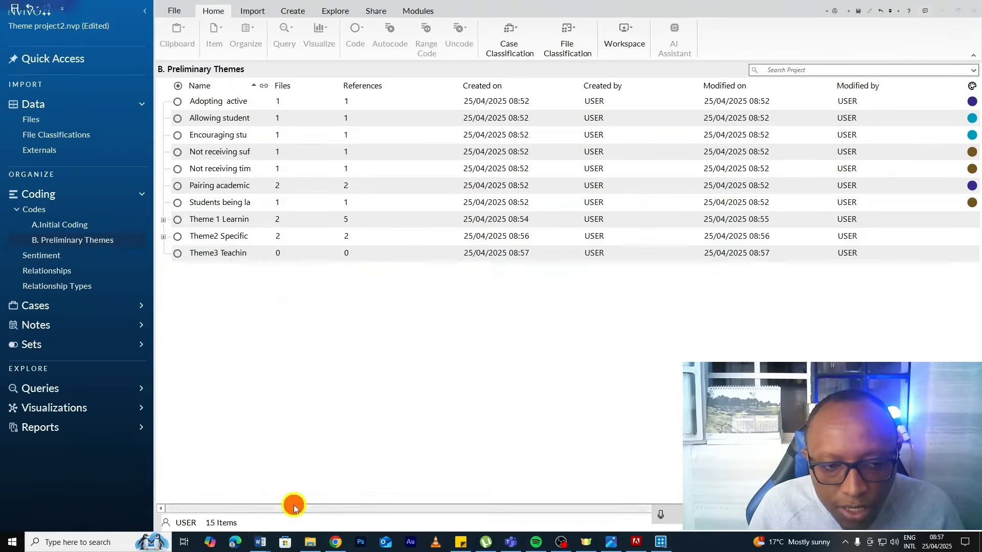
left_click(920, 13)
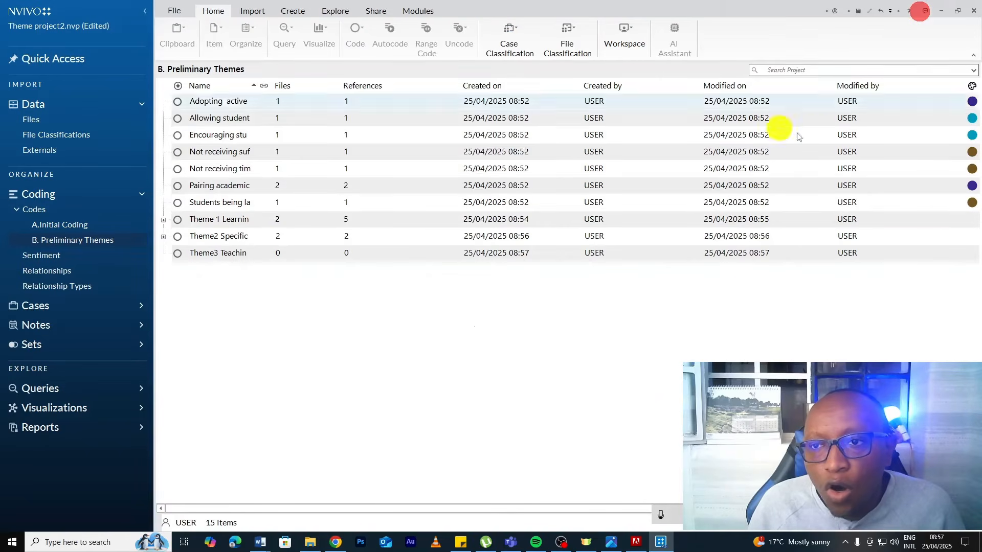
left_click(933, 118)
left_click(872, 135, "ctrl")
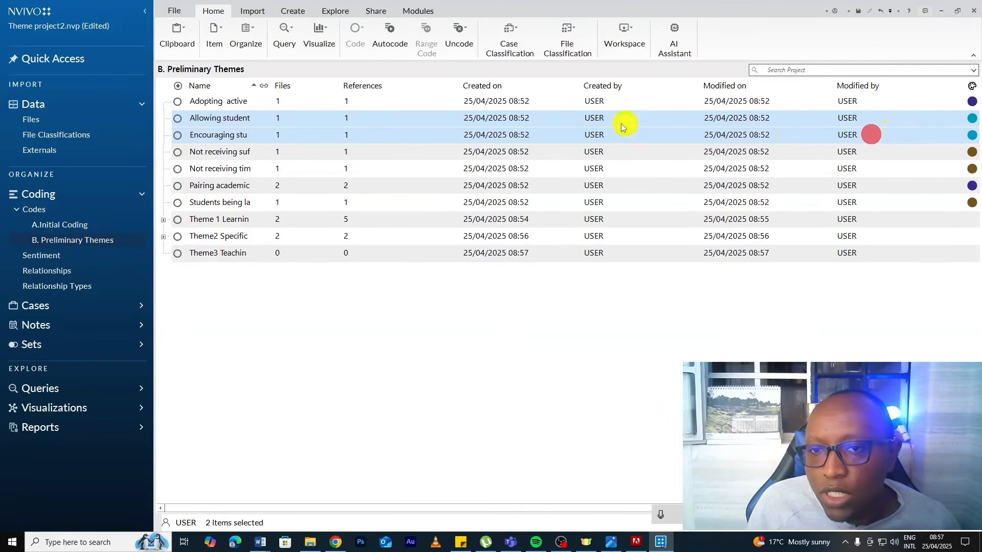
left_click_drag(215, 131, 252, 251)
right_click(284, 224)
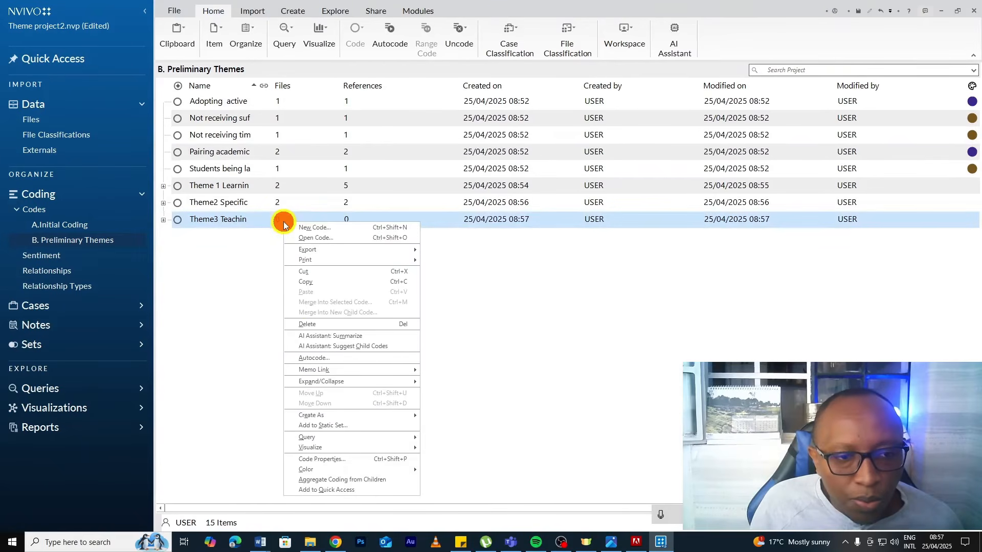
mouse_move(328, 473)
left_click(324, 481)
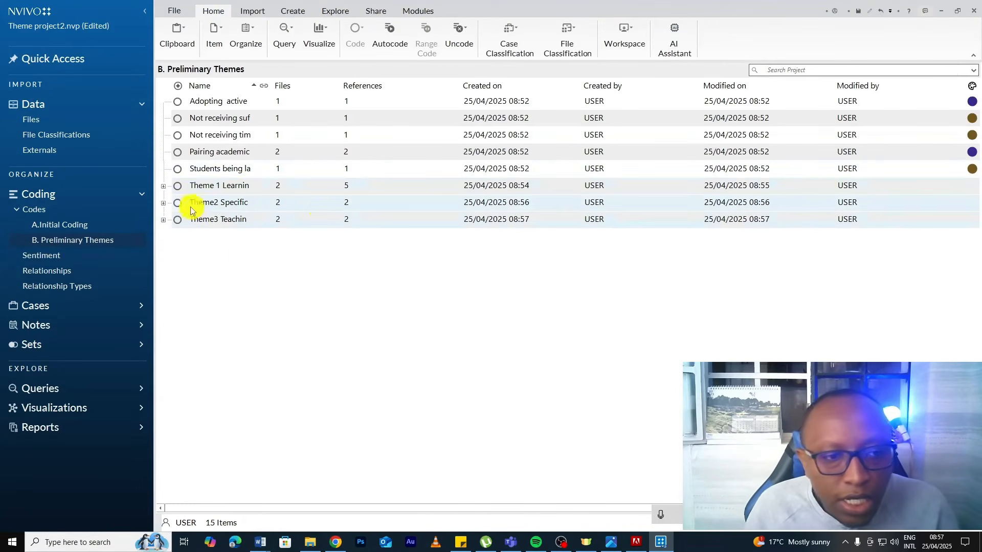
- Expand the Theme3 code to review its child codes, and collapse it again
left_click(164, 219)
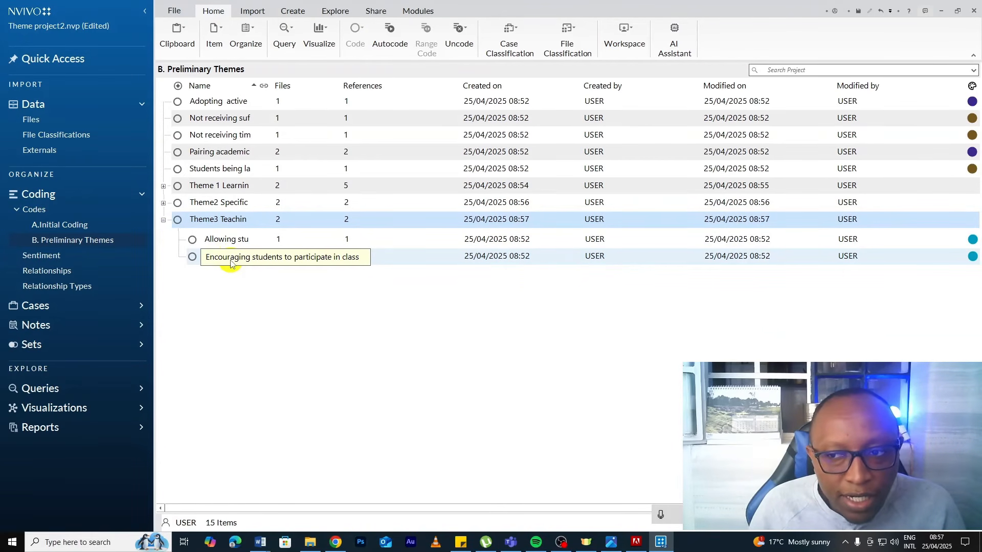
left_click(163, 225)
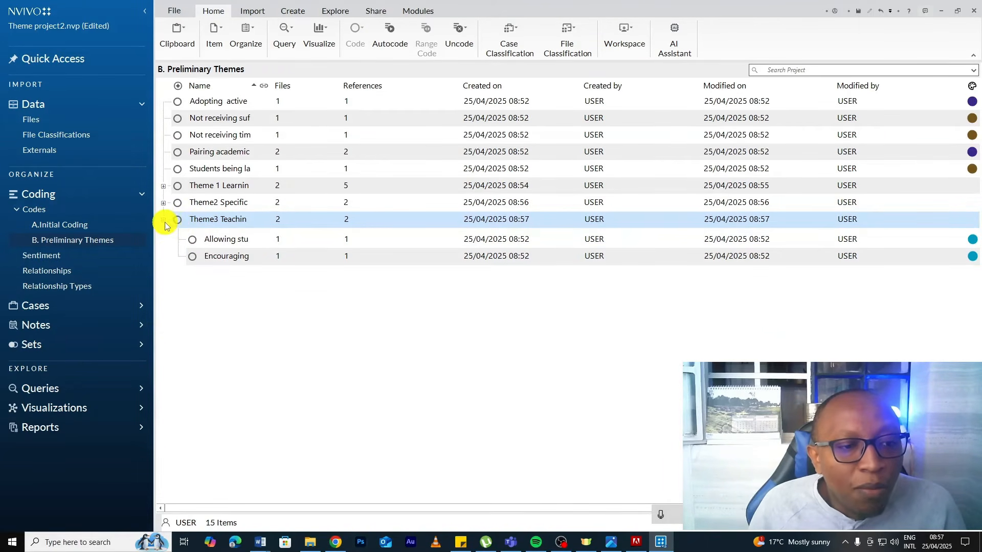
left_click(164, 220)
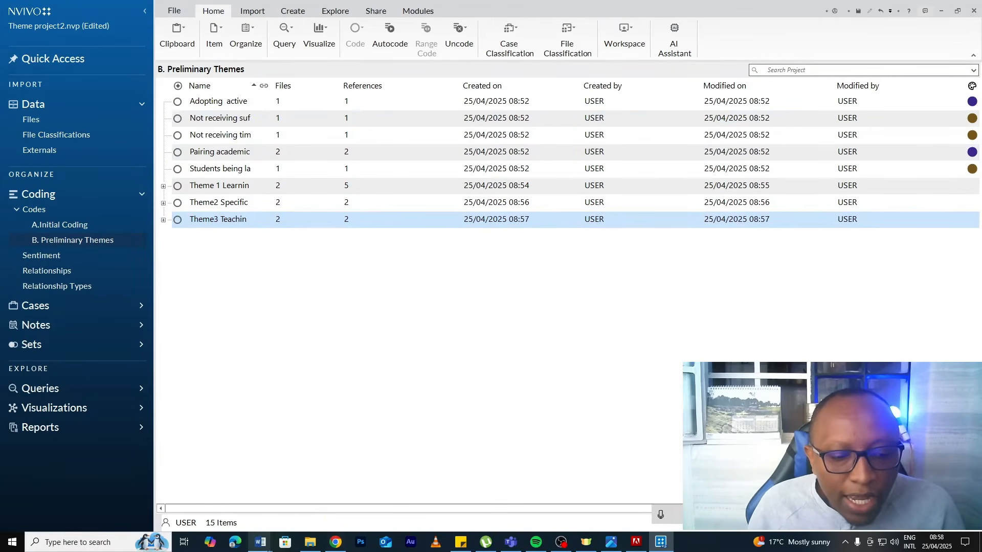
- Read Question 4 on teaching challenges in the Lecturer 2 Word document, compare it with the existing NVivo theme names, and return to NVivo
mouse_move(262, 547)
left_click(306, 501)
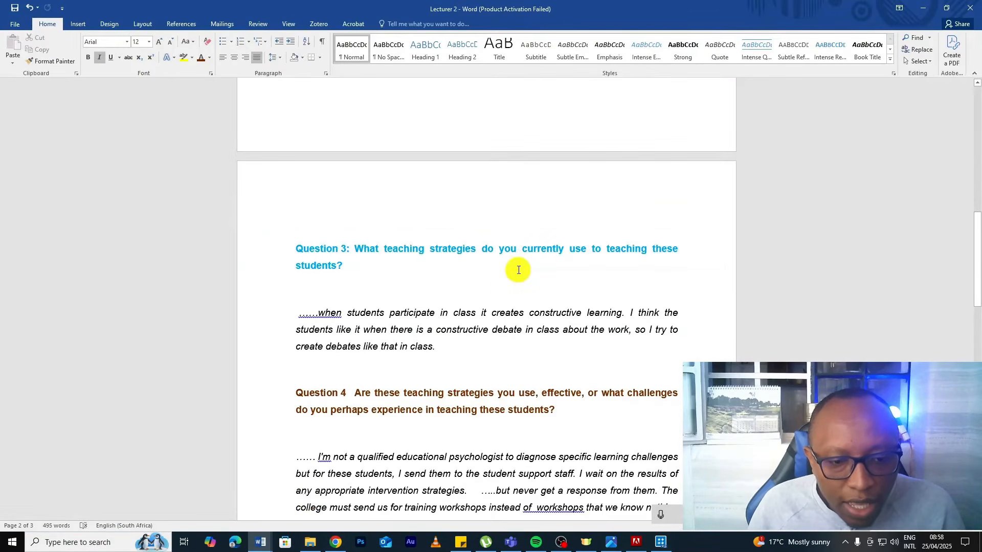
scroll(518, 270, "down", 1)
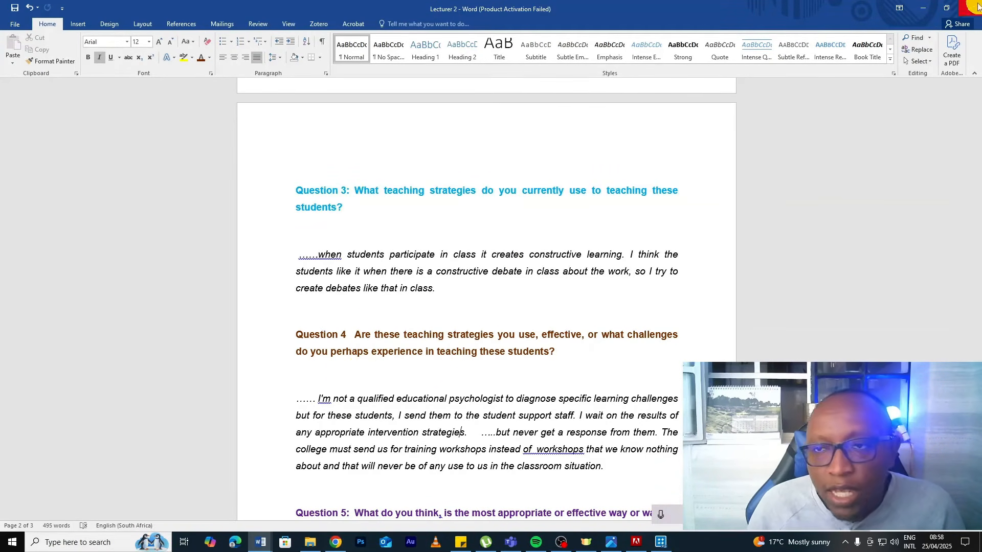
left_click(923, 8)
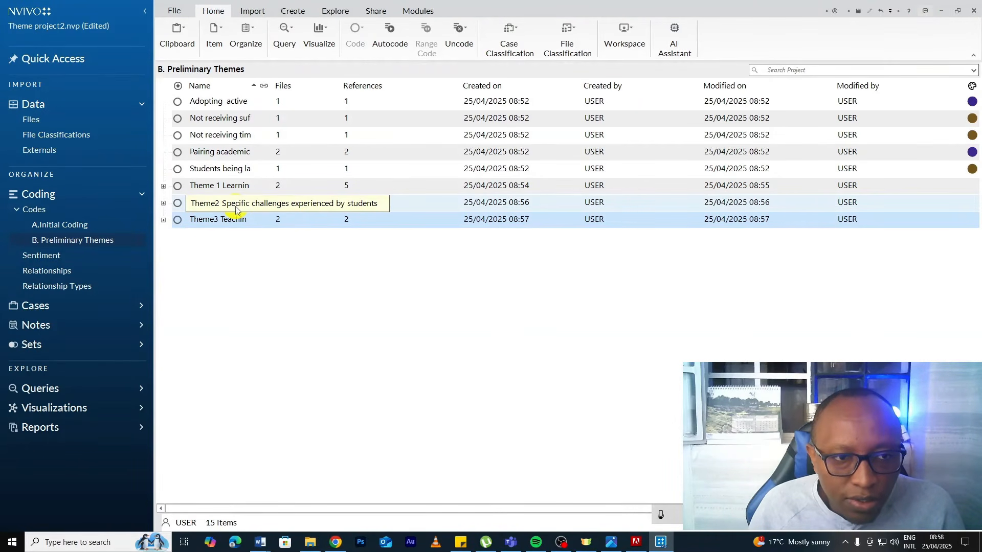
mouse_move(260, 542)
left_click(304, 509)
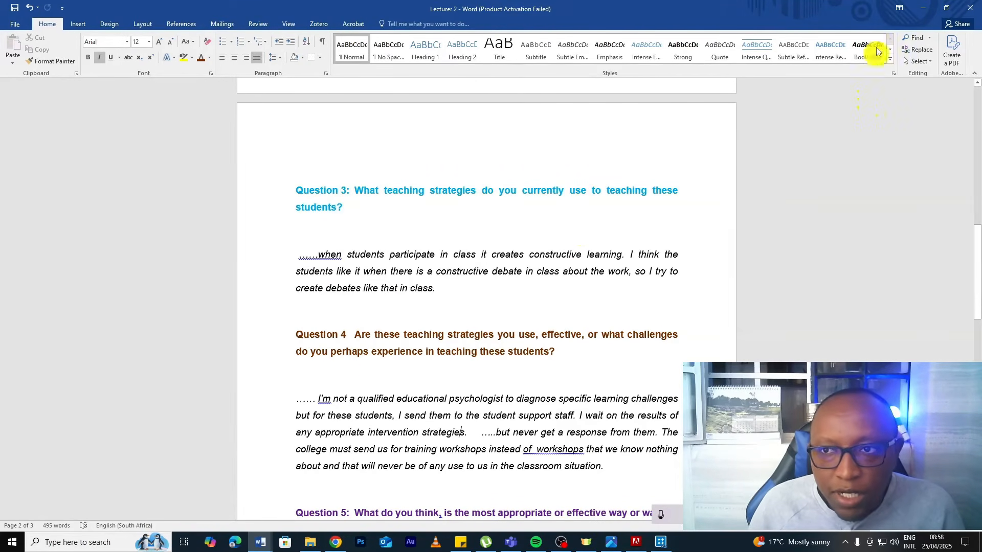
left_click(923, 8)
- Start a new code in B. Preliminary Themes named "Theme4 Challenges that lecturers experience while teaching students"
right_click(332, 337)
left_click(392, 343)
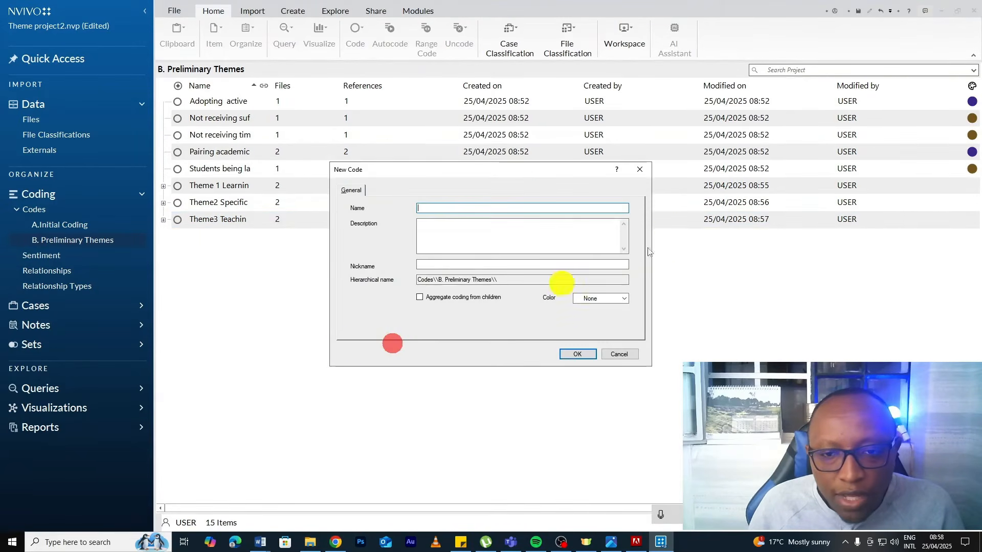
left_click(662, 512)
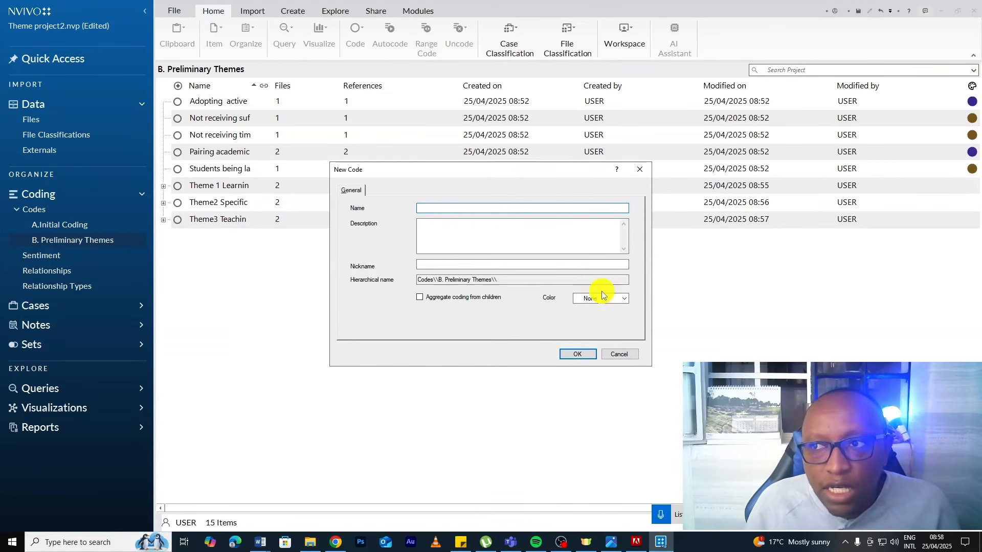
type("challenges that lecturers experience")
type(" while teaching students")
left_click(417, 209)
type("Theme4")
- Describe Theme4 as "This theme represents the challenges that the interviewed lecturers highlighted that they experienced frequently while teaching students in their current school" and create it
left_click(488, 237)
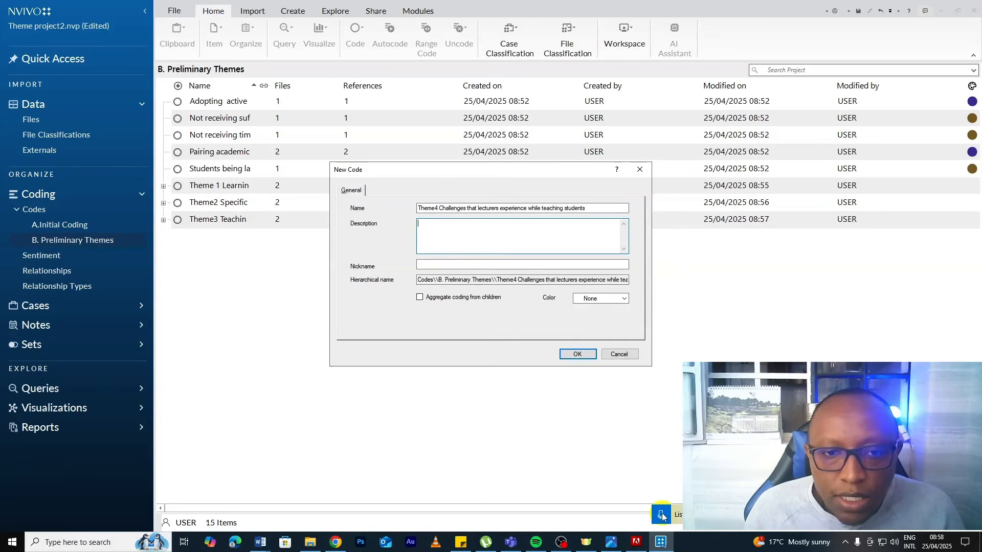
type("this theme represents the challenges that the interviewed lecture")
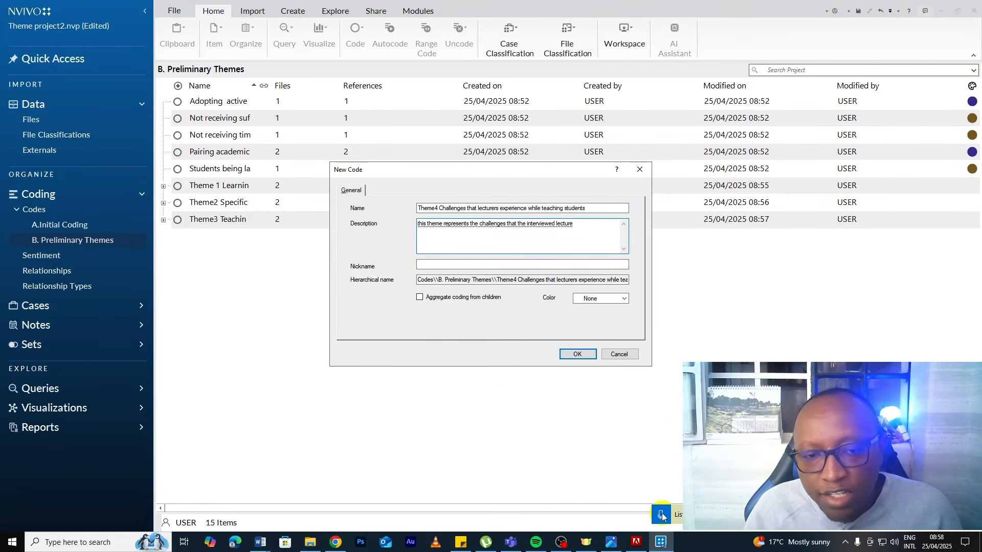
type(" that they experienced frequ")
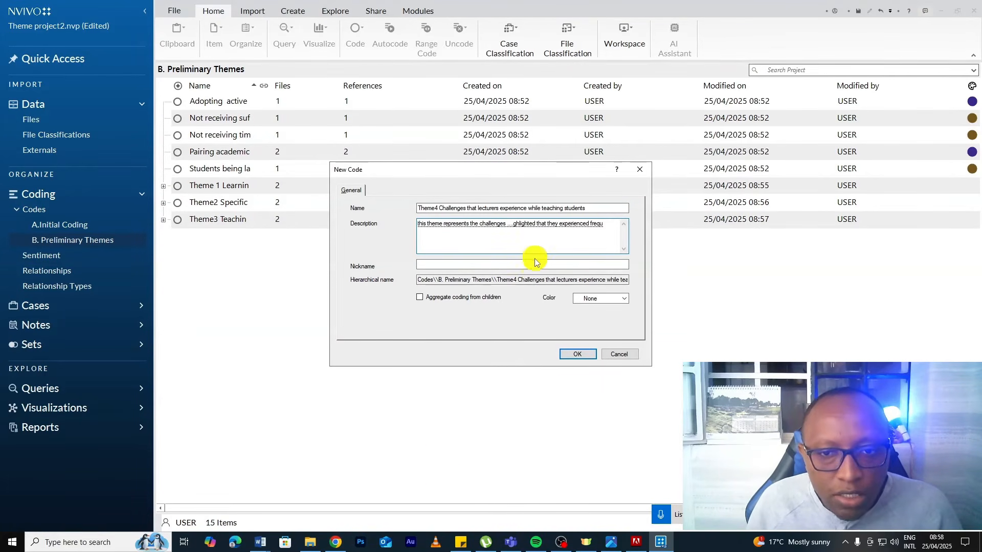
type("ently while teaching students in their current")
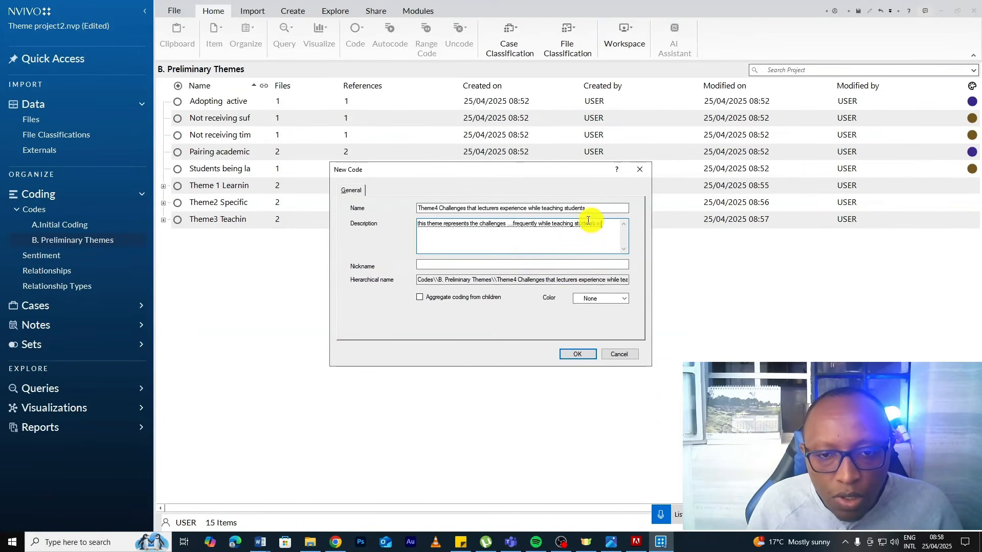
type(" school")
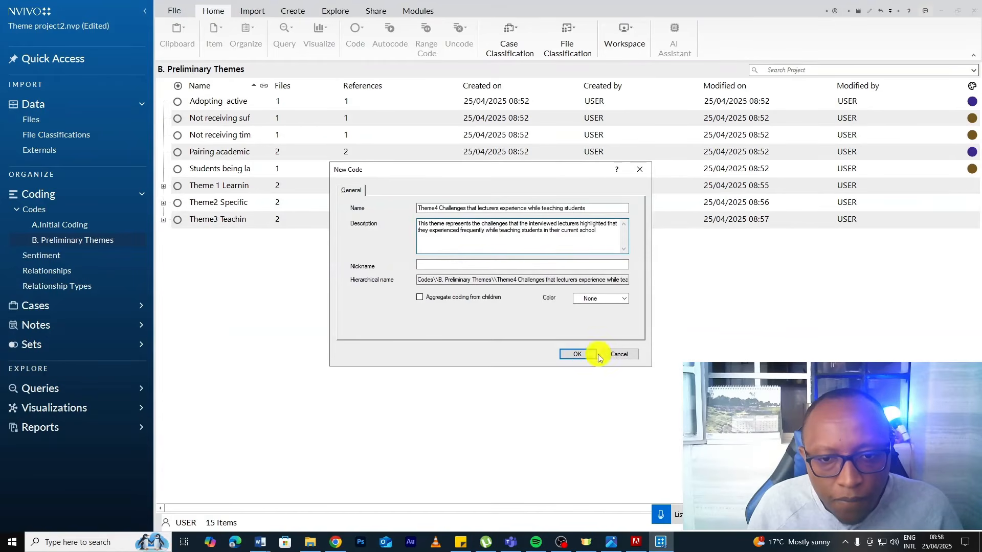
left_click(577, 354)
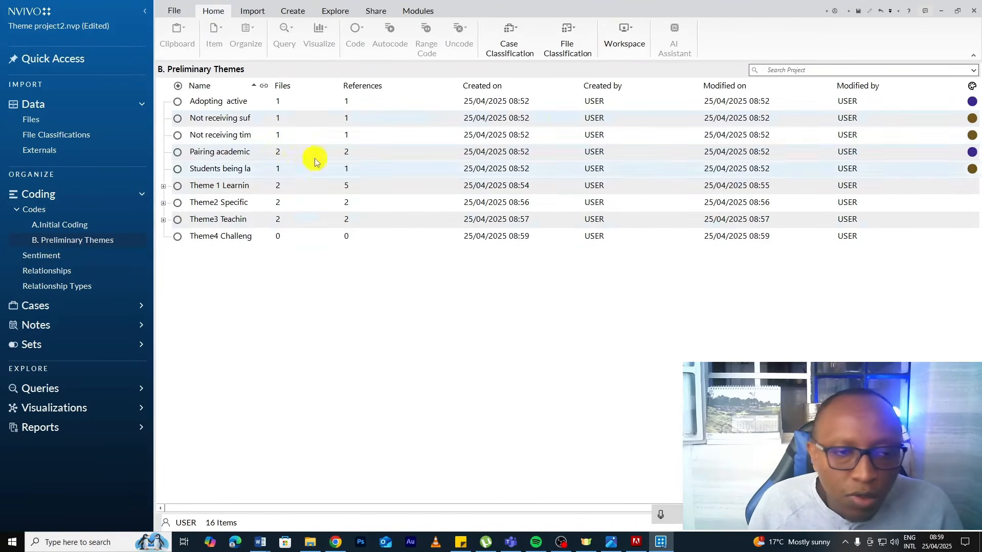
- Recheck Question 4's brown colour in Word, and move the two brown "Not receiving" codes under the Theme4 code
left_click(344, 119)
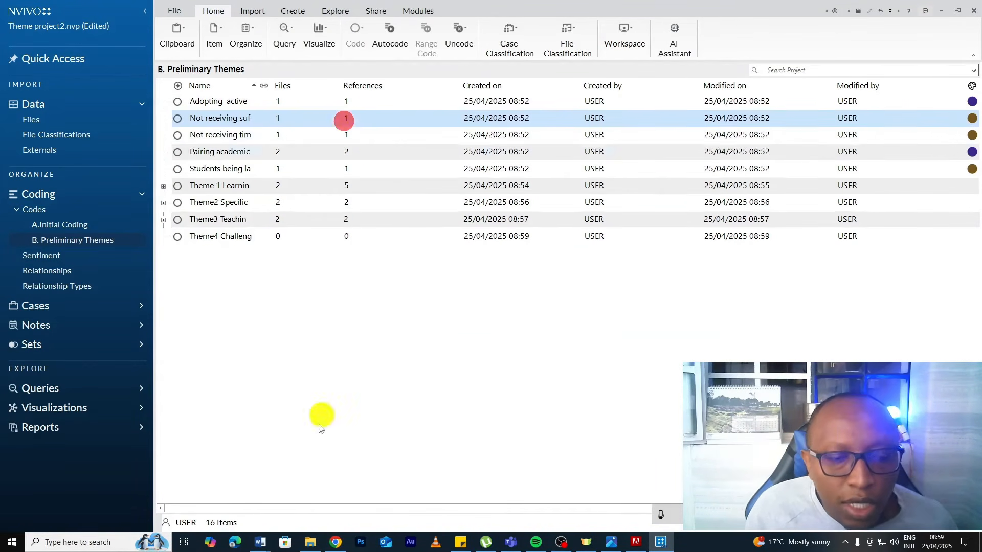
left_click(277, 526)
left_click_drag(294, 332, 622, 316)
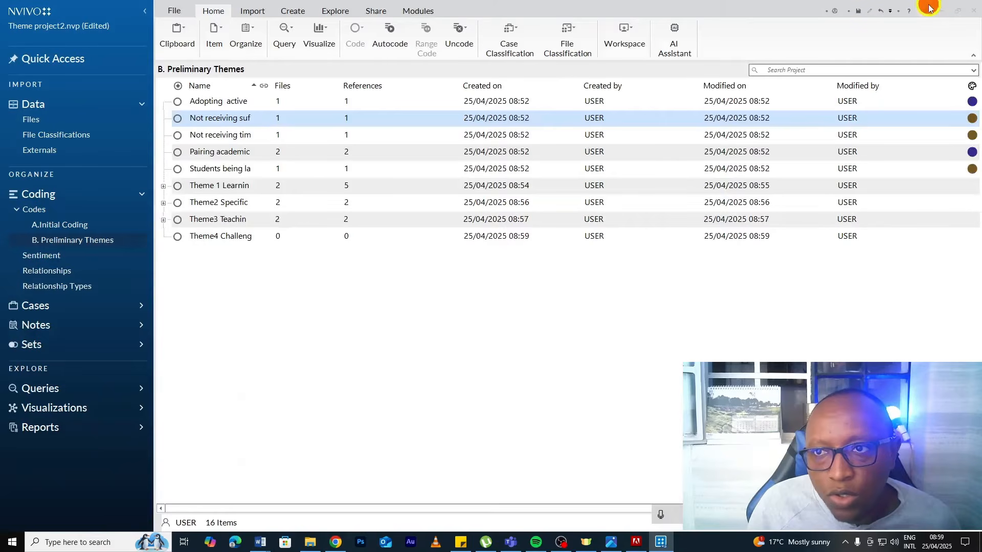
left_click(923, 8)
left_click(529, 137, "ctrl")
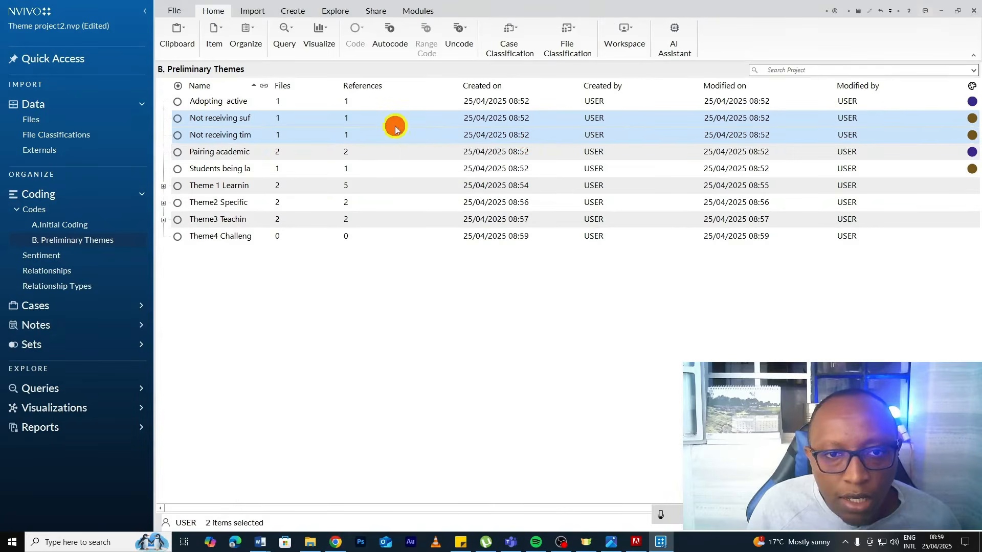
left_click(313, 236, "ctrl")
left_click_drag(315, 237, 316, 236)
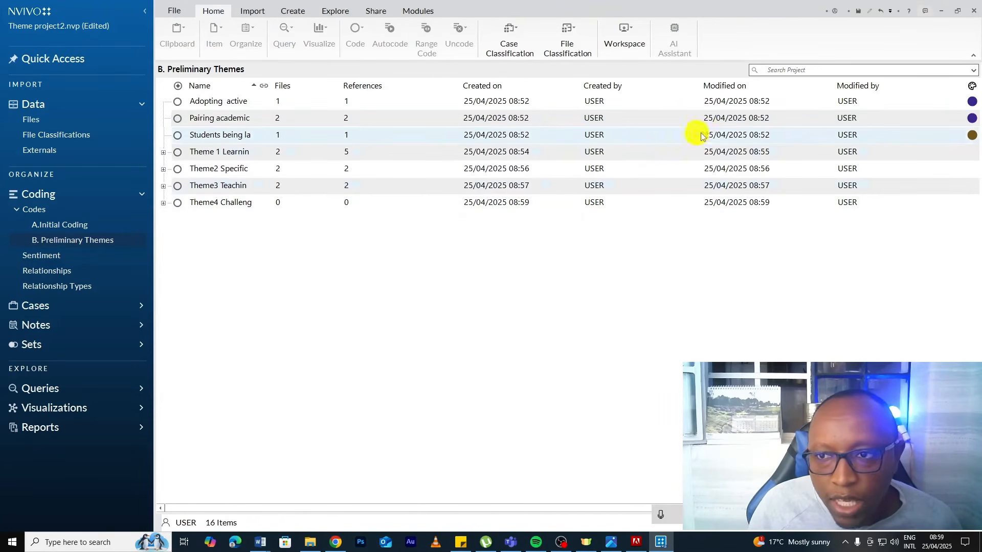
- Move the remaining brown code, starting with "Students being la", under Theme4 and aggregate the theme's coding from children
left_click(602, 136)
left_click_drag(488, 135, 345, 207)
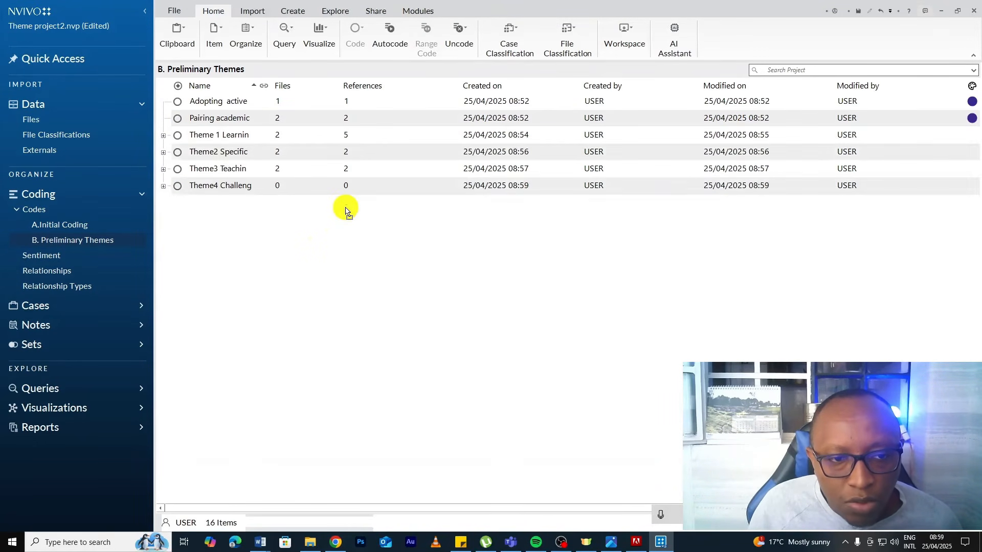
right_click(354, 191)
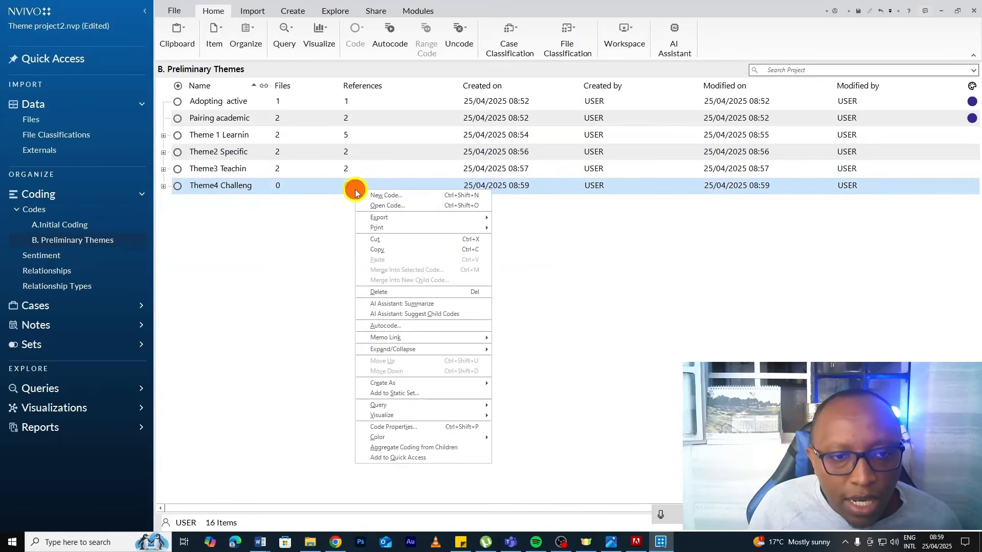
left_click(415, 447)
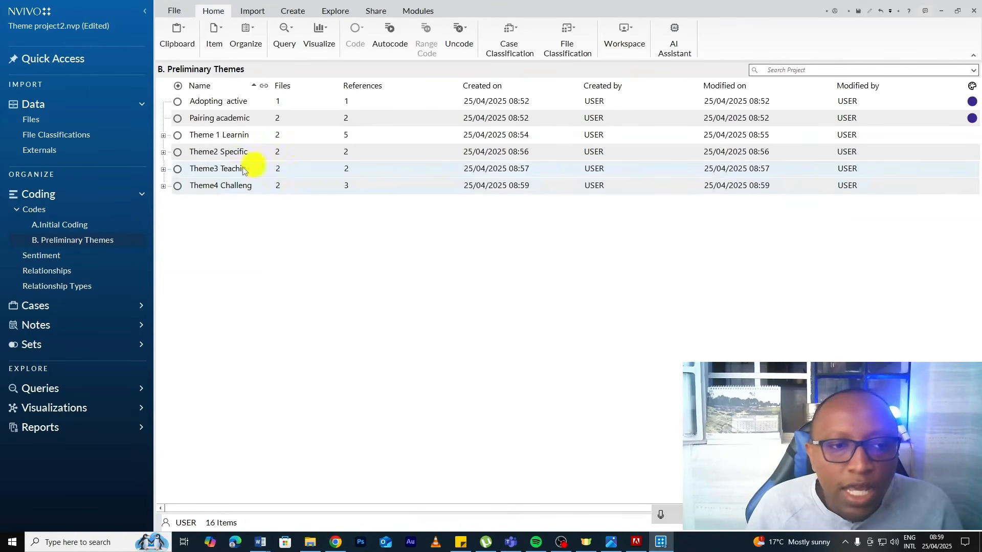
- Check Question 5 in Word, and start a new code in B. Preliminary Themes named "Theme5 Effective ways of teaching students according to the lectures"
mouse_move(261, 542)
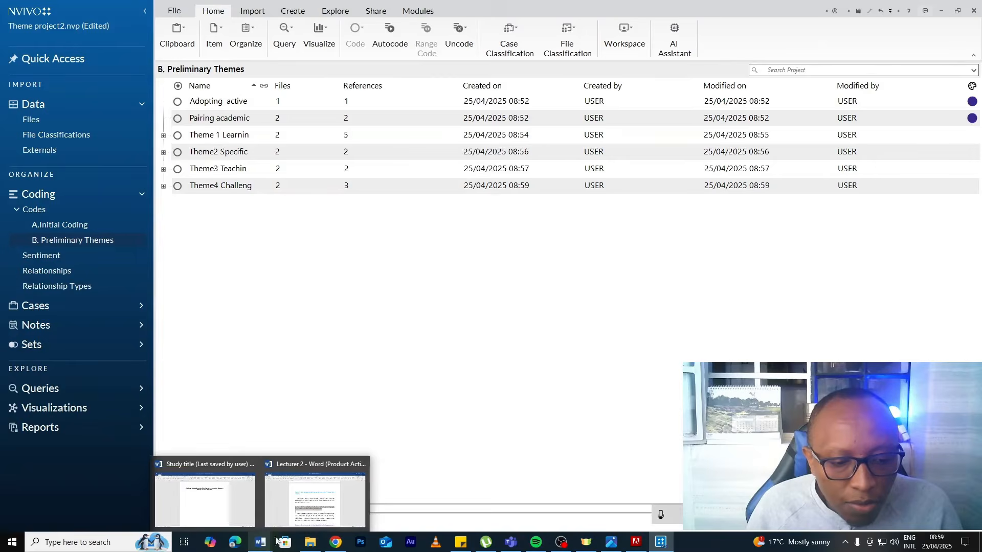
left_click(307, 491)
scroll(433, 317, "down", 3)
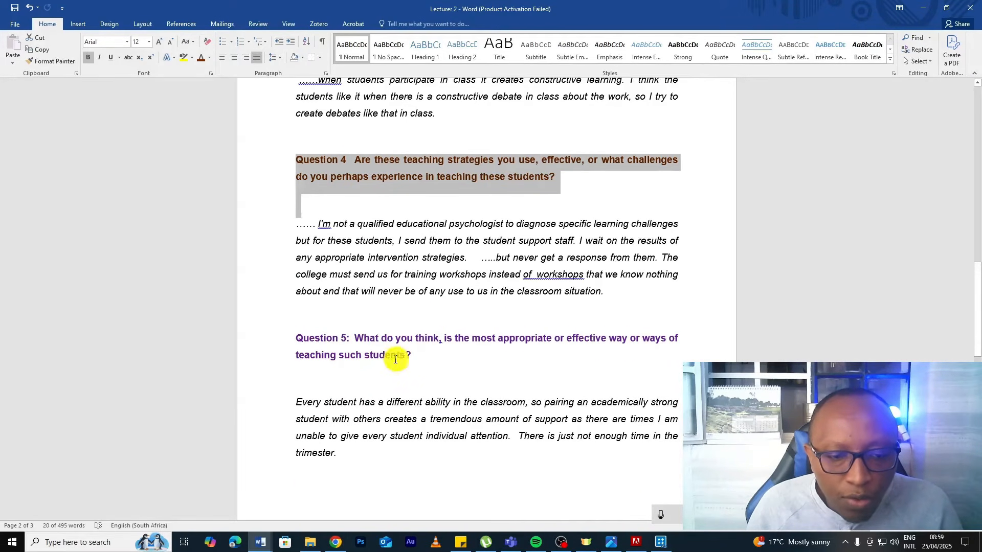
left_click(929, 9)
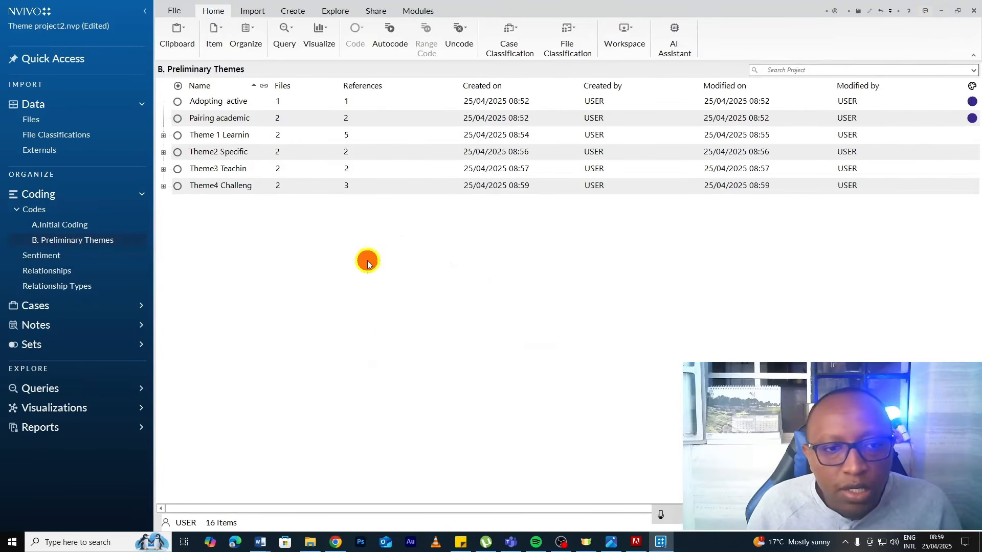
right_click(367, 261)
left_click(393, 266)
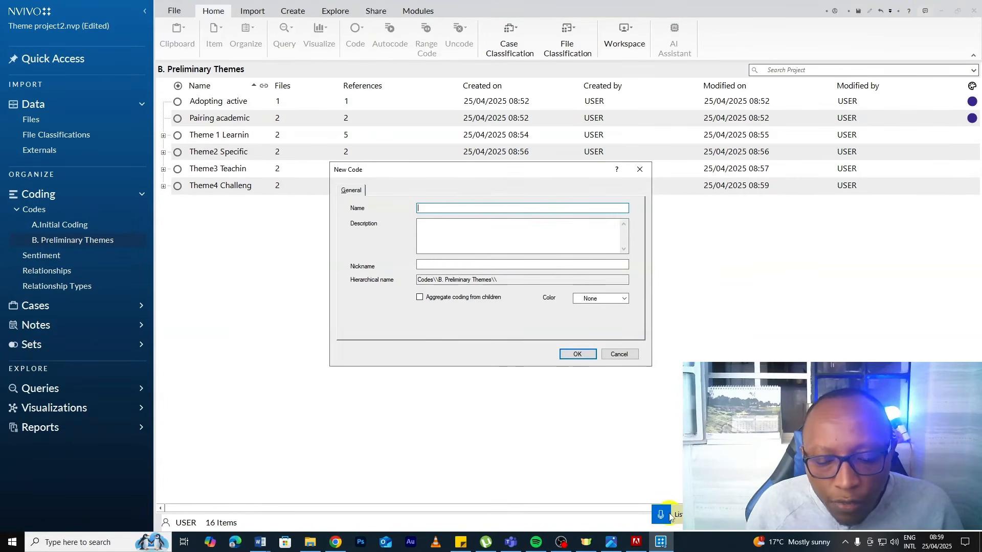
type("effective ways of teaching students according to the lectures")
left_click(418, 209)
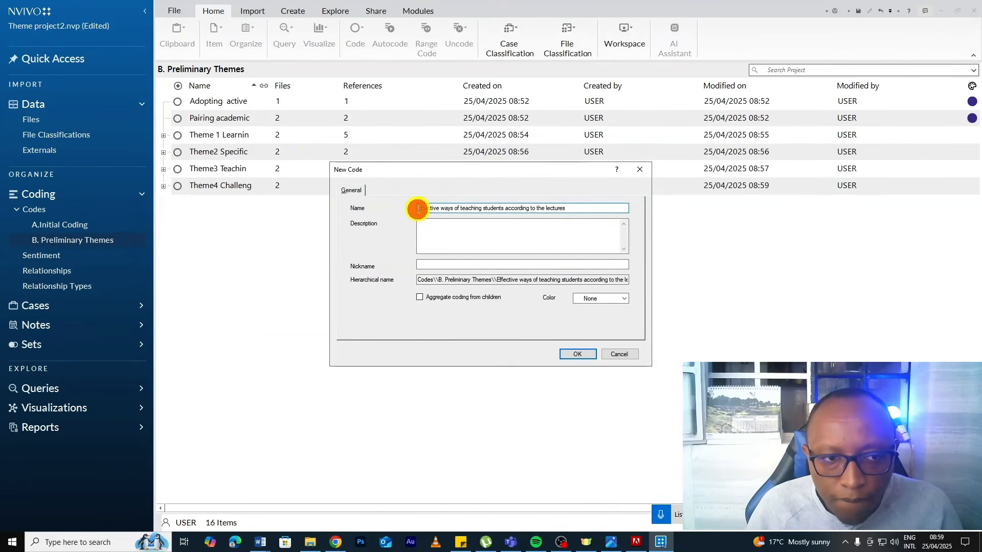
type("Them e5")
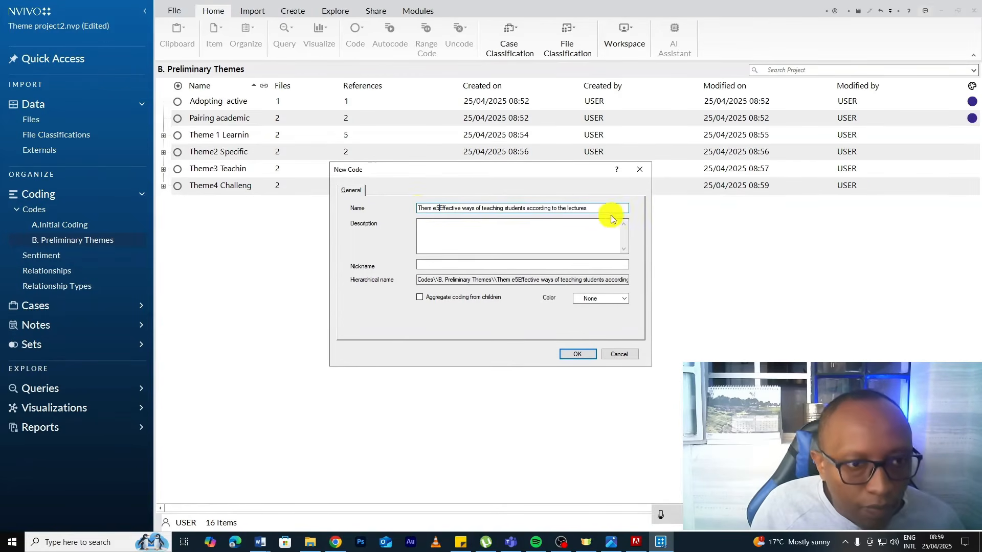
- Create Theme5, described as "This theme describes the effective ways that they interviewed lecturers think would be ideal to teach the students in their current school set up"
left_click(482, 236)
left_click(663, 518)
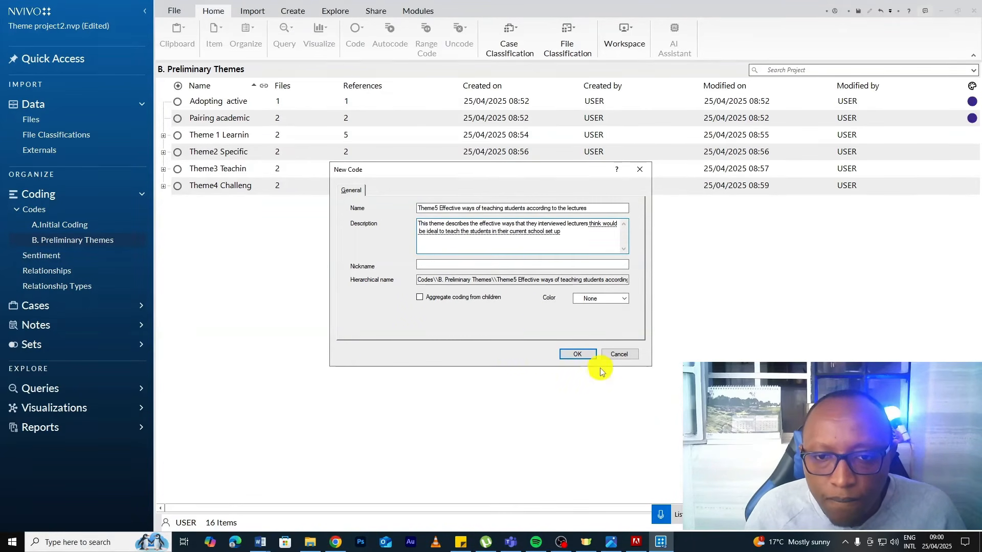
left_click(588, 356)
- Move the "Adopting active" and "Pairing academic" codes under Theme5 and aggregate the theme's coding from children
left_click(231, 115)
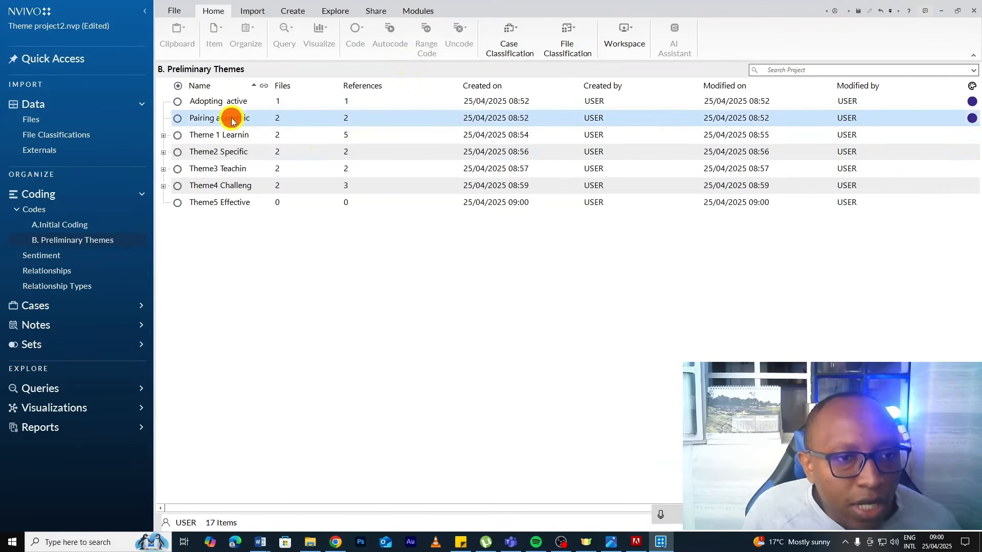
left_click(228, 101, "ctrl")
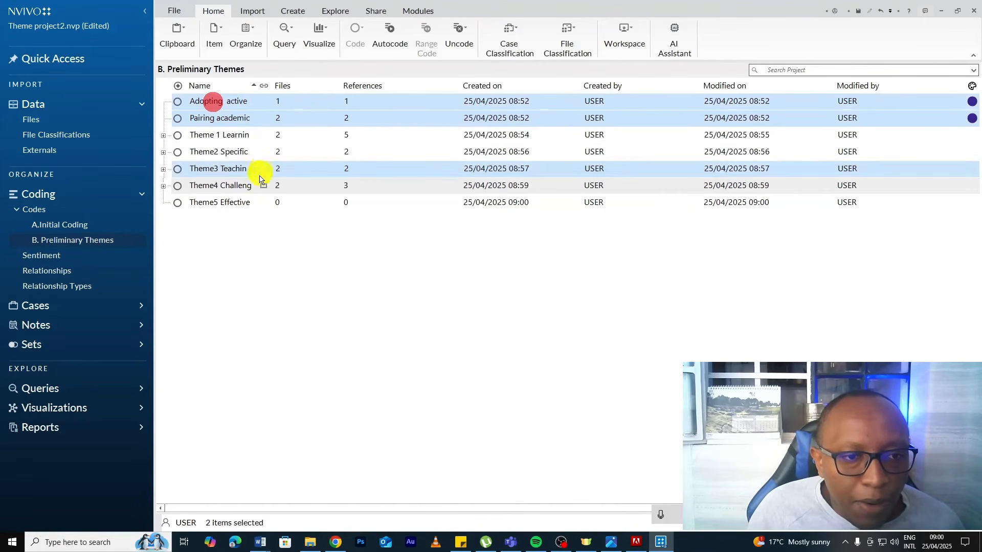
left_click_drag(259, 205, 259, 203)
mouse_move(260, 542)
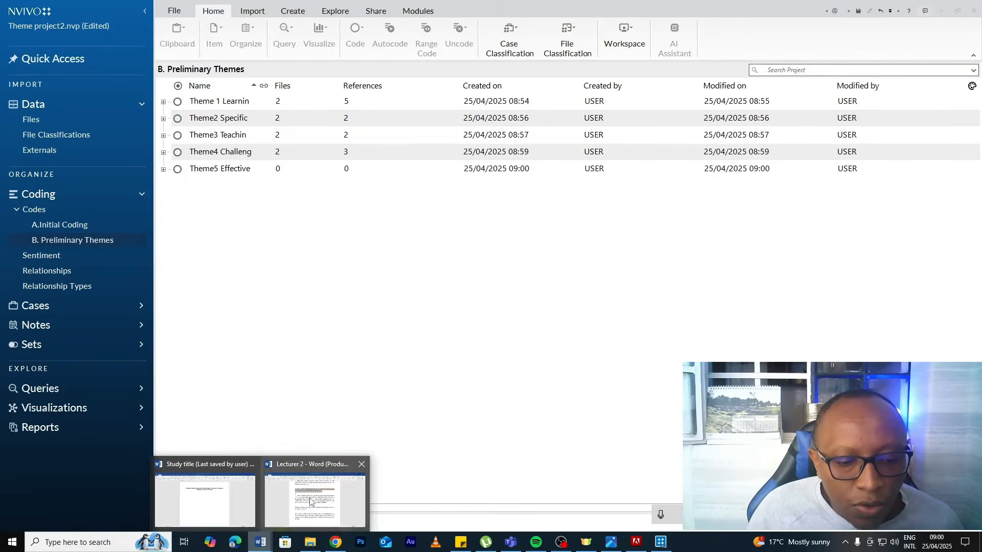
left_click(309, 498)
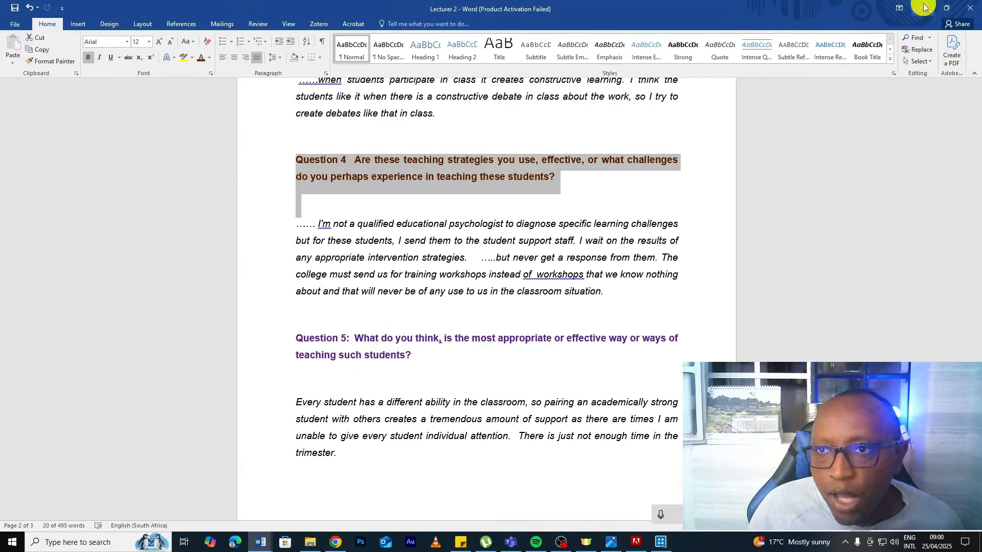
key("alt+Tab")
right_click(246, 169)
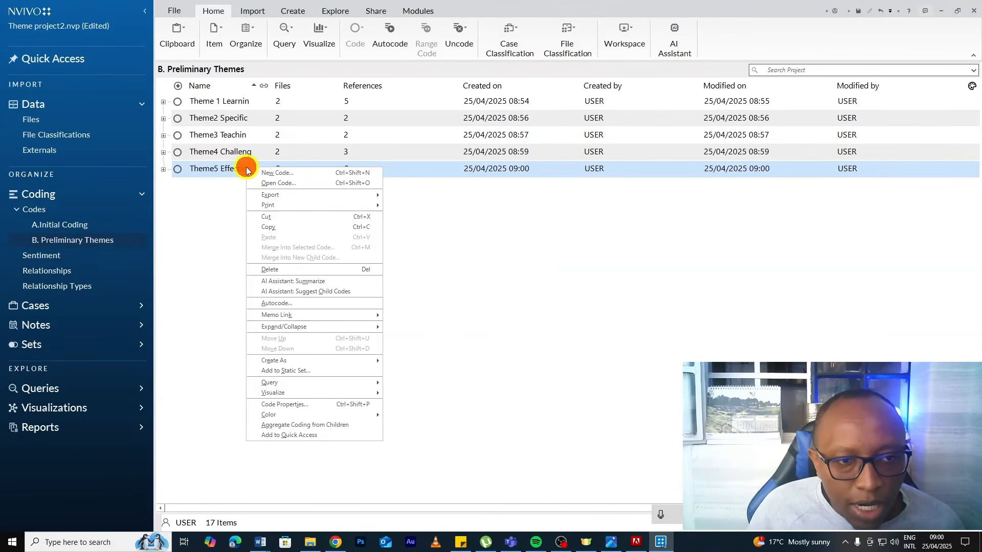
left_click(313, 426)
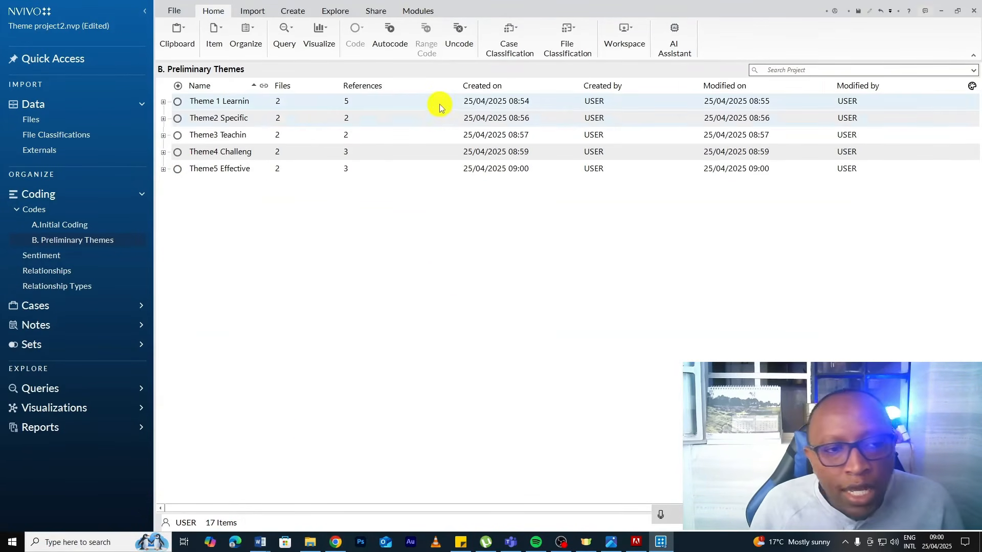
- Create a new folder under Codes named "Final Themes"
right_click(80, 210)
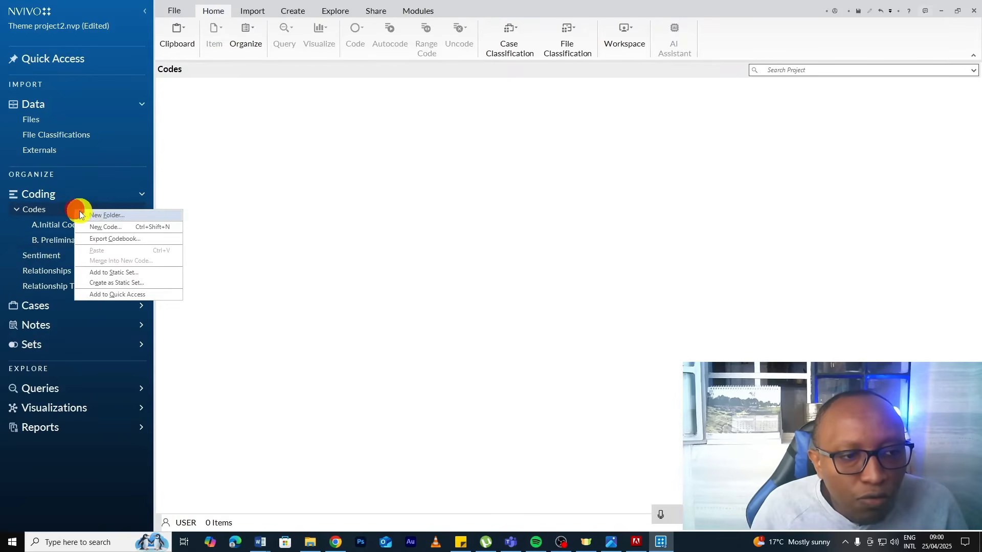
left_click(98, 214)
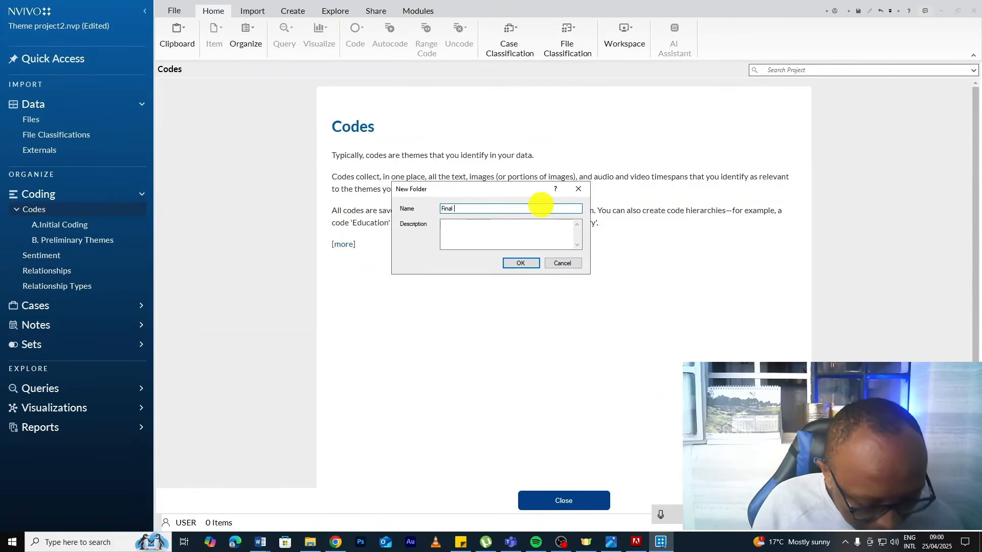
type("Final Themes")
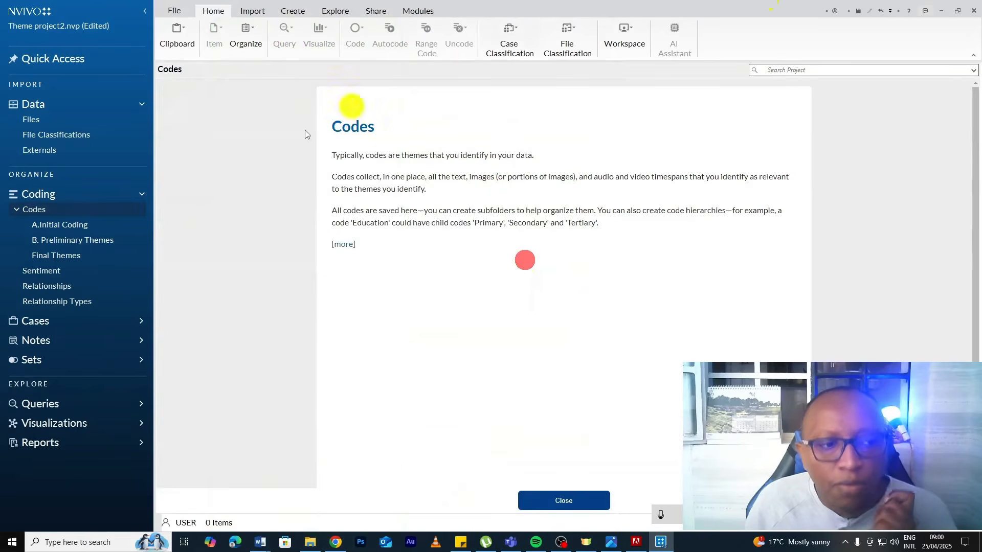
- Rename the Final Themes folder as "C. Final Themes"
right_click(77, 264)
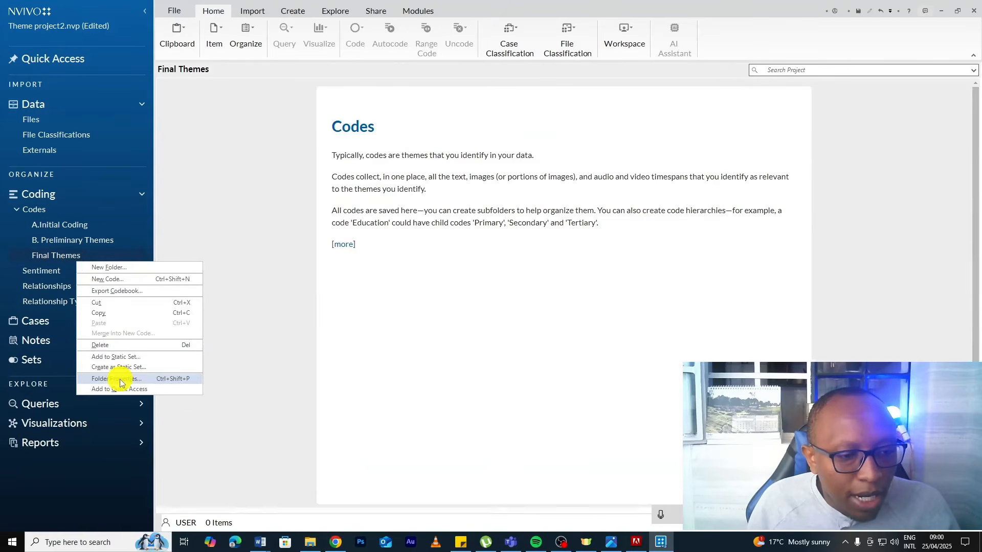
left_click(120, 379)
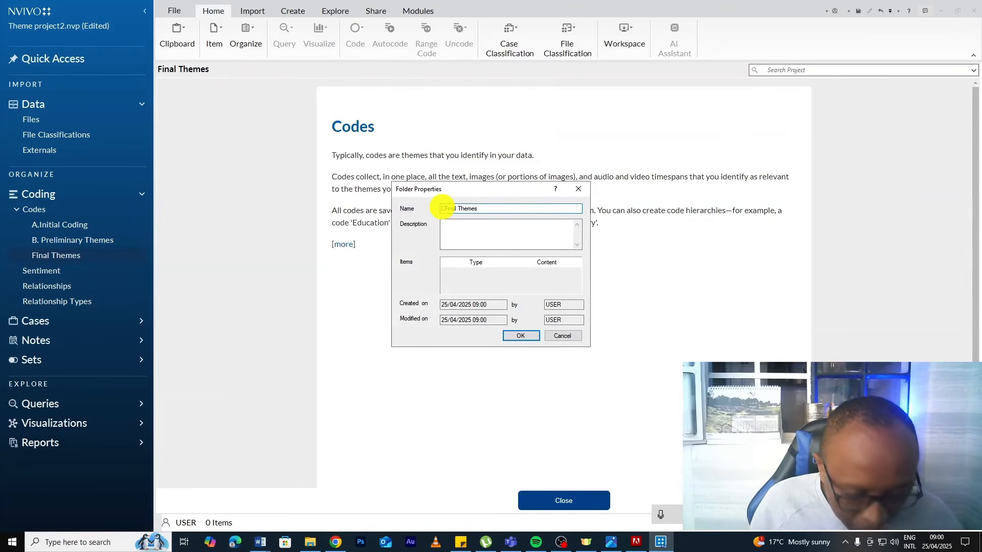
type("C.")
left_click(518, 333)
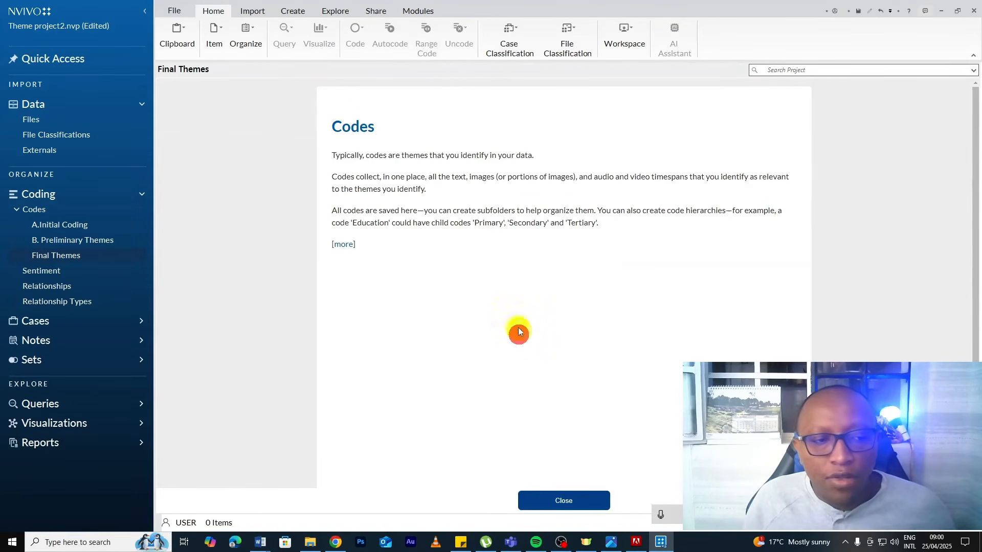
- Select all five themes in the B. Preliminary Themes folder and copy them
left_click(116, 249)
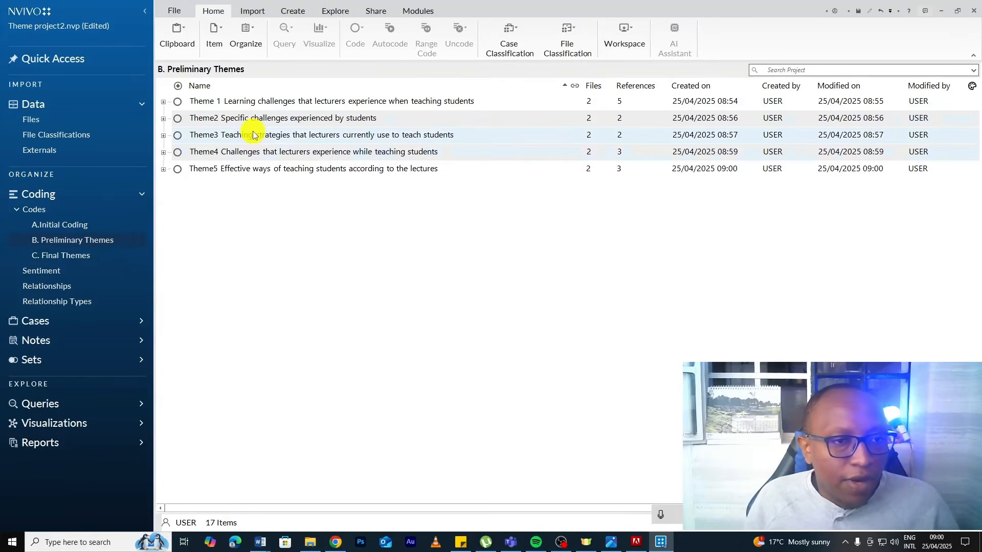
left_click(234, 123)
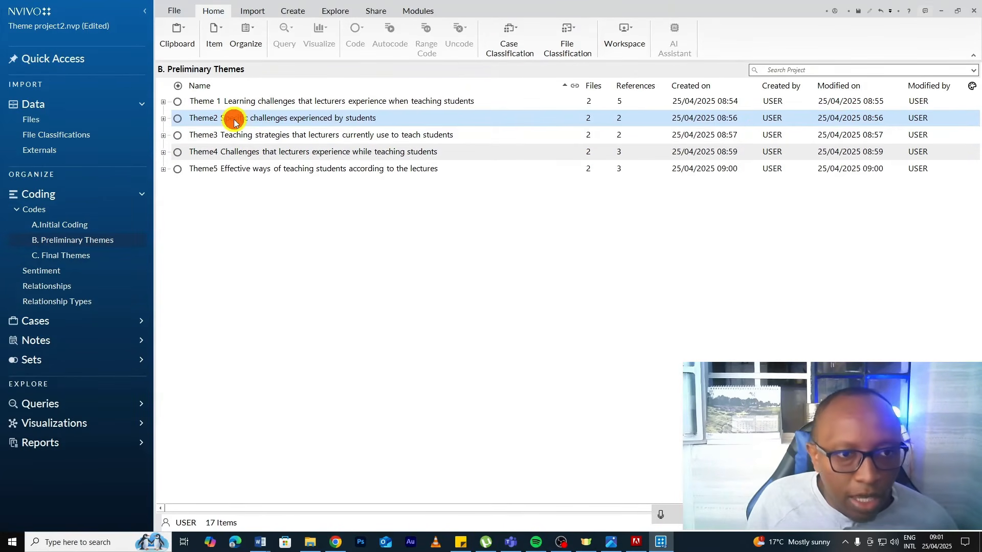
right_click(234, 123)
left_click(214, 151)
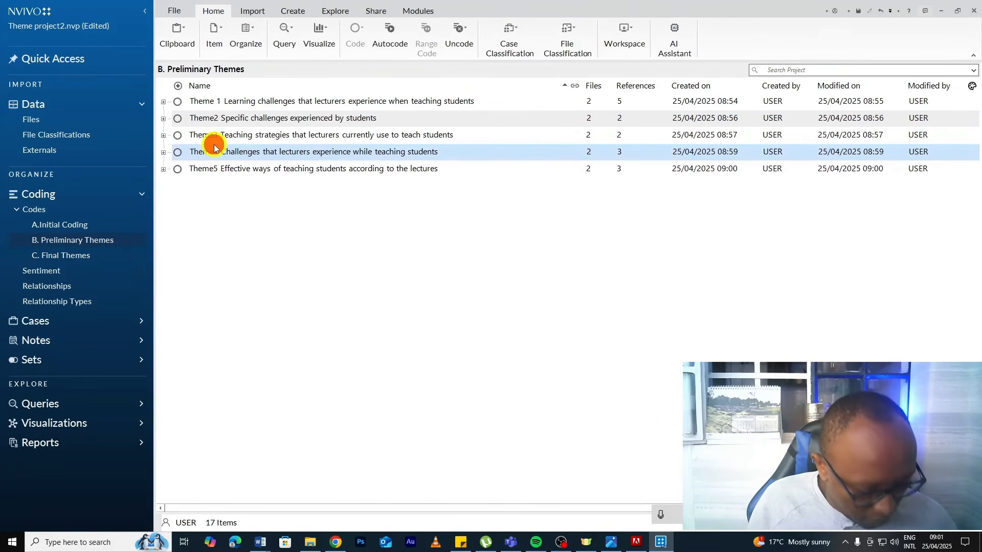
key("ctrl+a")
right_click(215, 145)
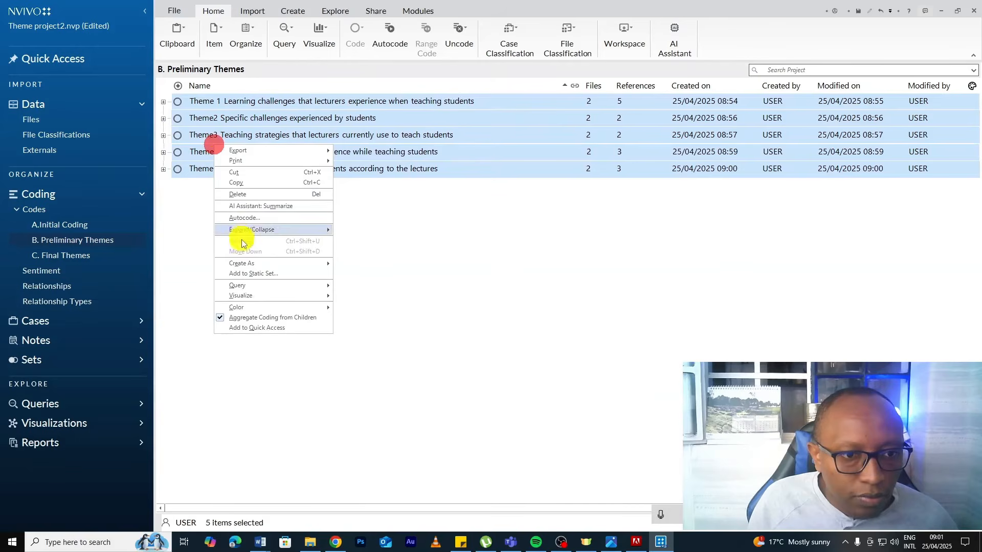
left_click(237, 182)
- Paste the copied themes into the C. Final Themes folder and show their full names
left_click(101, 255)
left_click(316, 202)
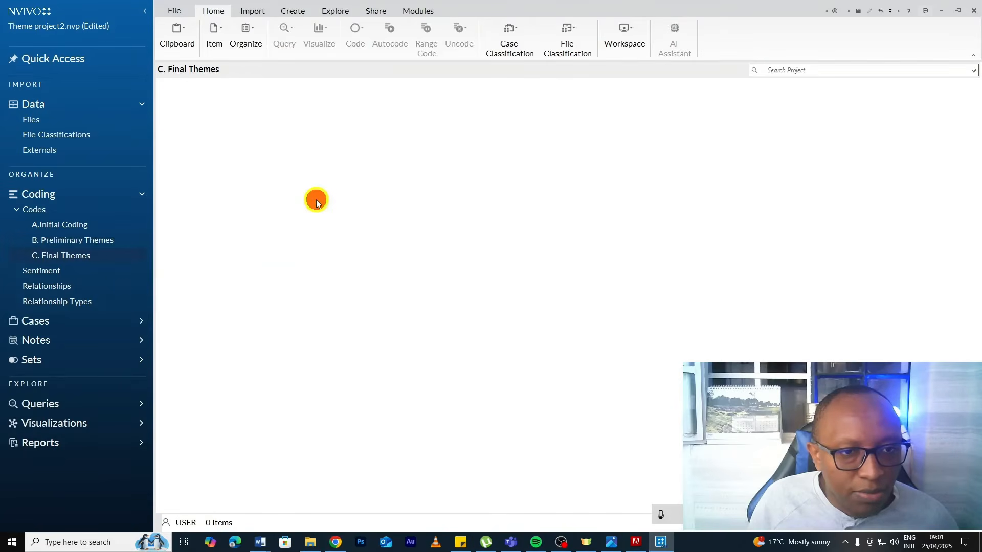
left_click(547, 498)
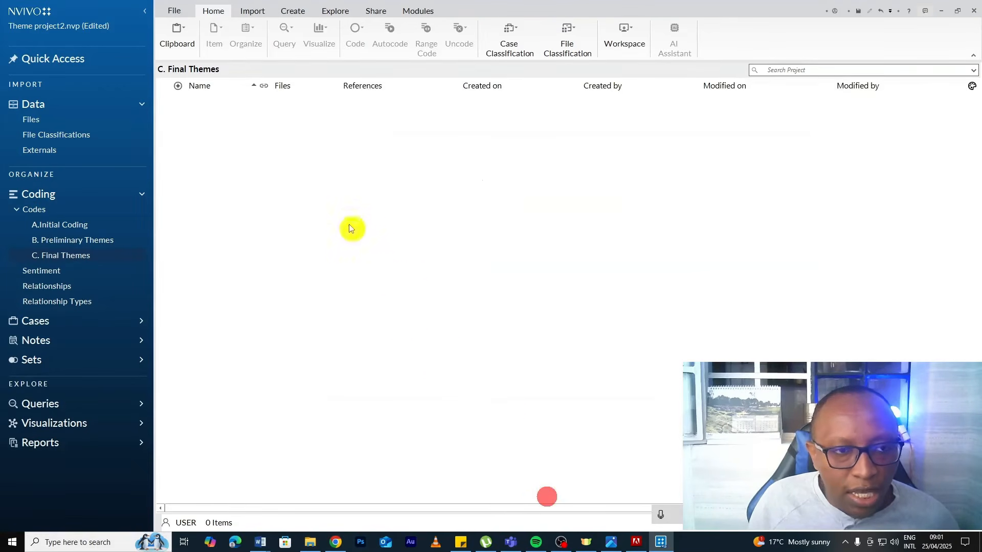
right_click(322, 190)
left_click(351, 243)
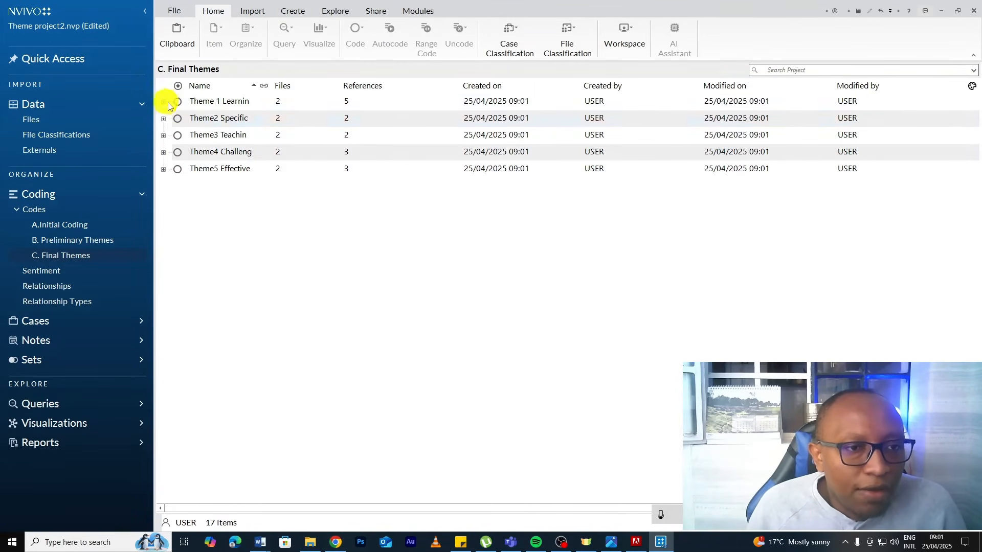
left_click(92, 240)
left_click(72, 255)
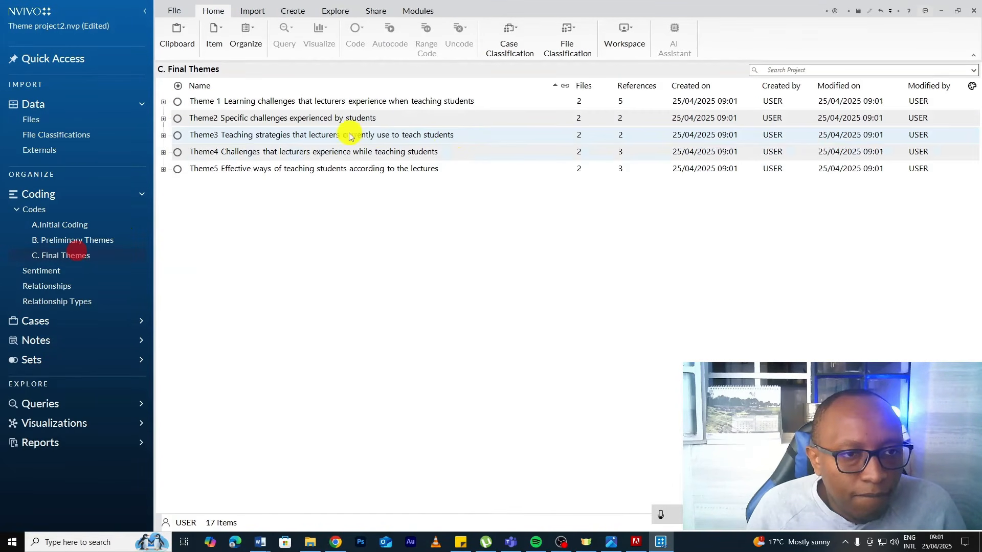
- Rename Theme 1 in C. Final Themes as "Theme 1 Challenges that lecturers experience when teaching students"
right_click(274, 100)
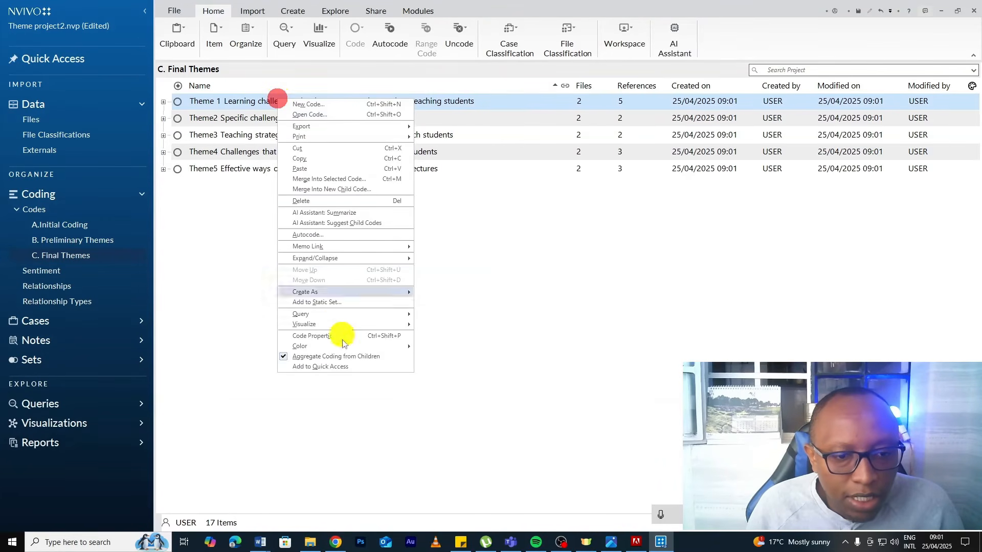
left_click(332, 336)
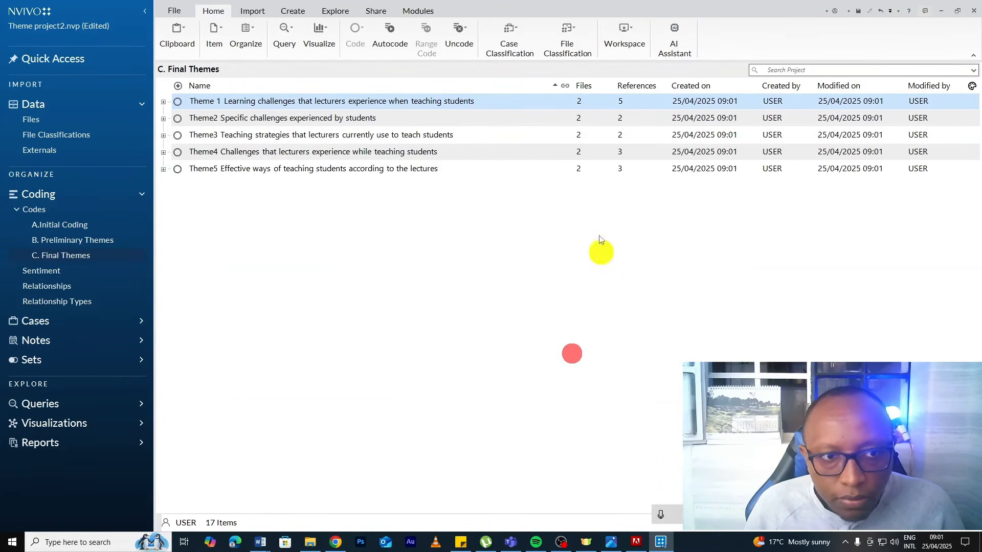
left_click_drag(466, 208, 443, 214)
key("BackSpace")
type("C")
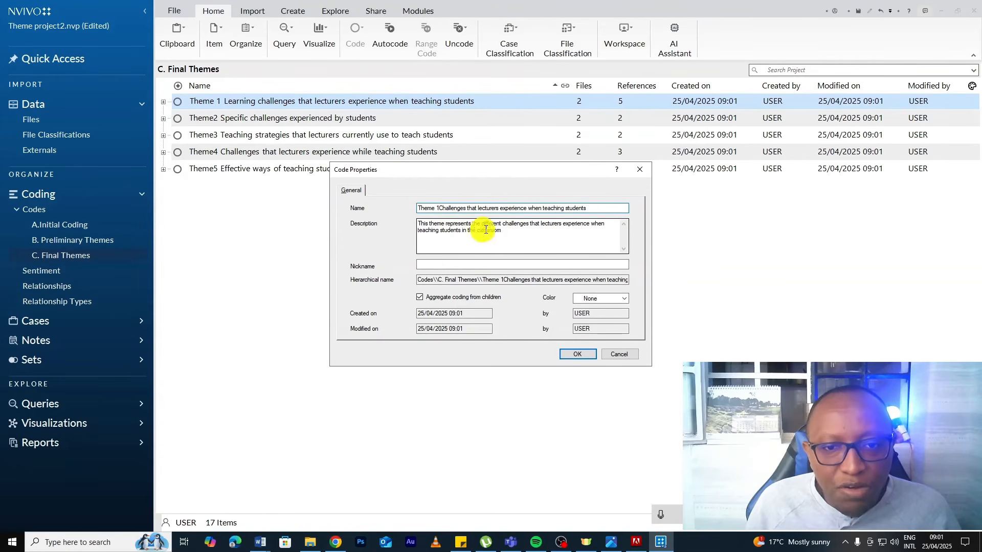
left_click(441, 208)
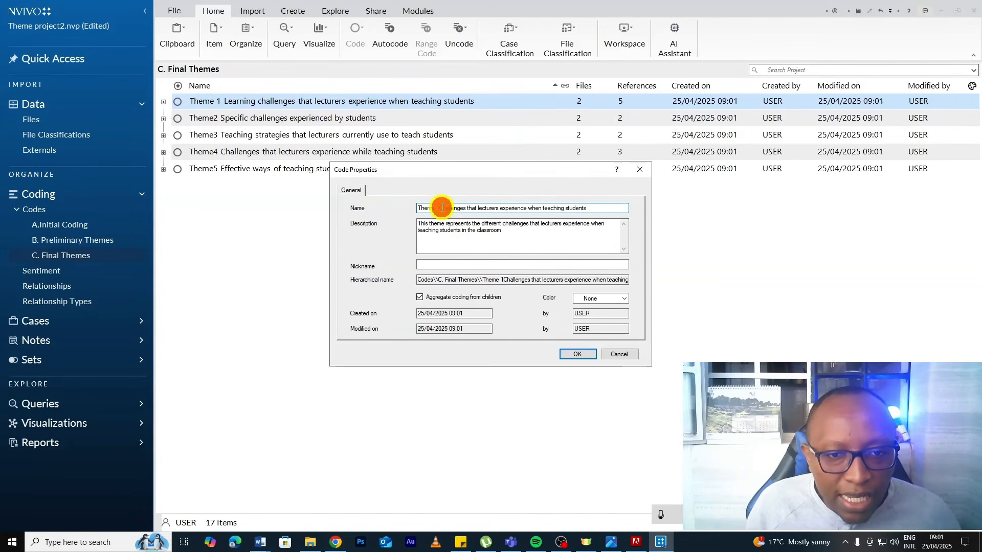
left_click(579, 354)
- Review the code properties of Theme 1 in C. Final Themes and compare the preliminary and final theme folders
right_click(262, 98)
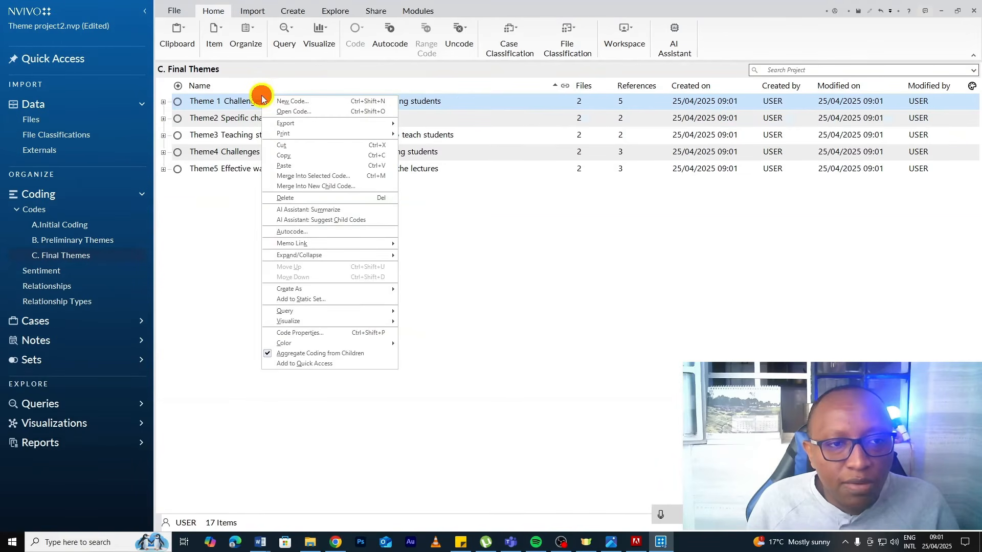
left_click(296, 332)
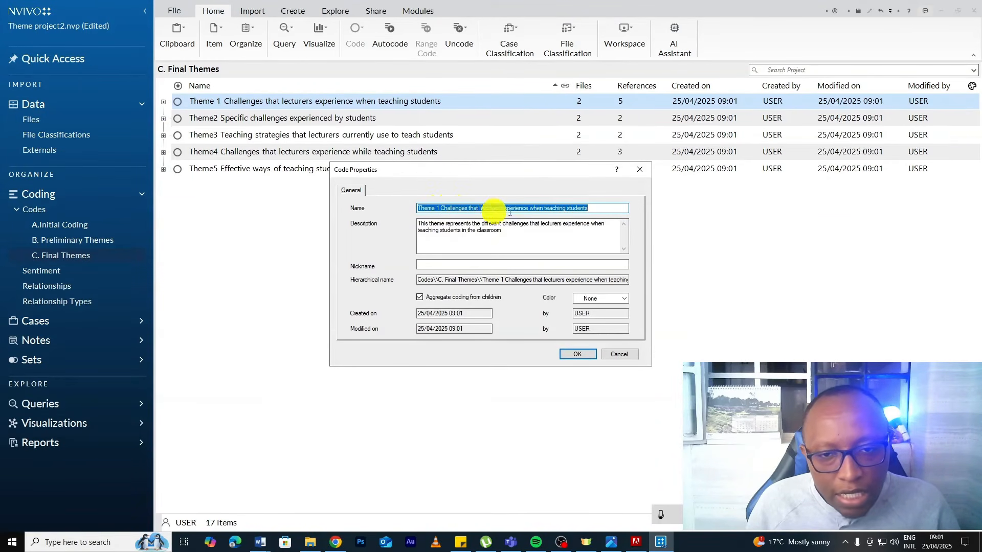
left_click(582, 357)
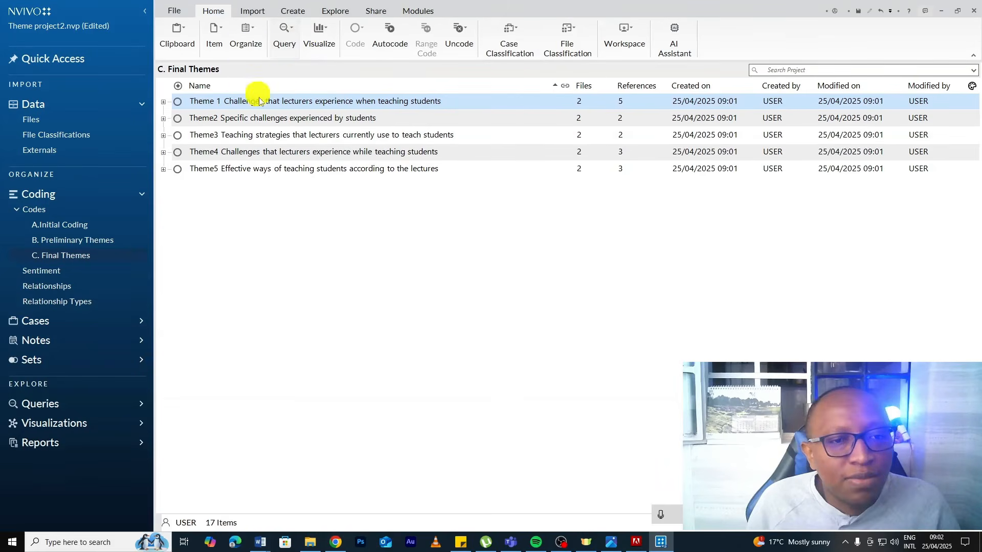
left_click(75, 239)
left_click(71, 256)
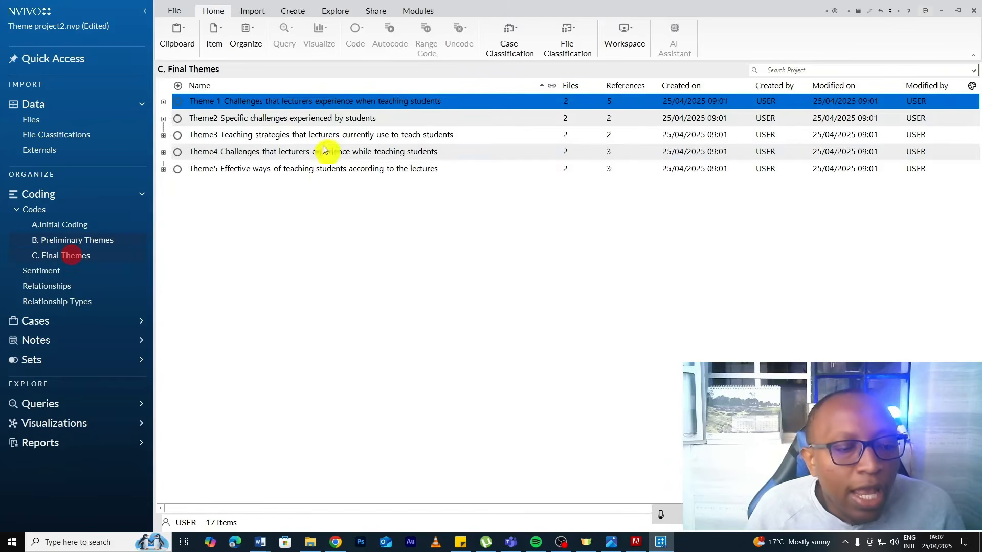
- Rename the second theme in C. Final Themes as "Theme2 Challenges experienced by students", removing the word "Specific"
left_click(254, 119)
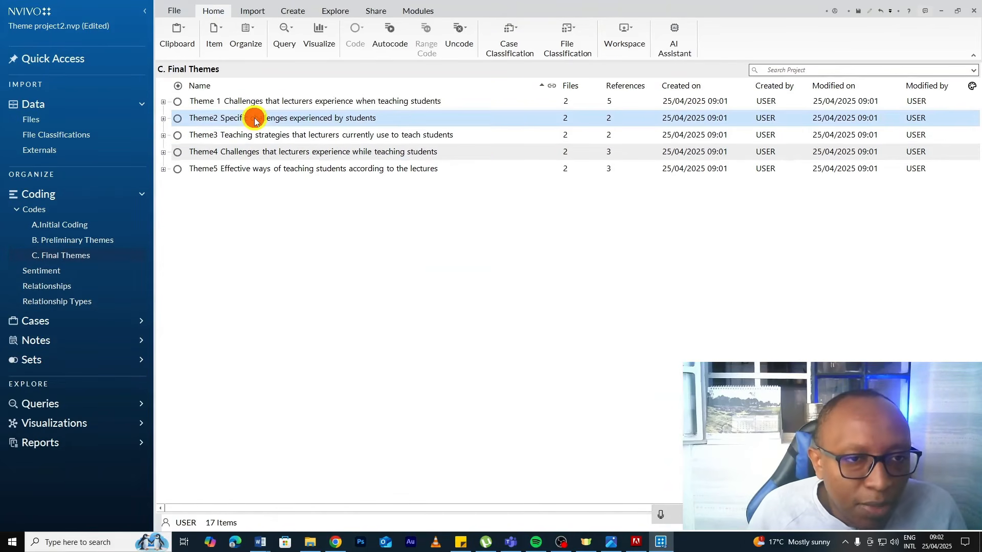
right_click(302, 122)
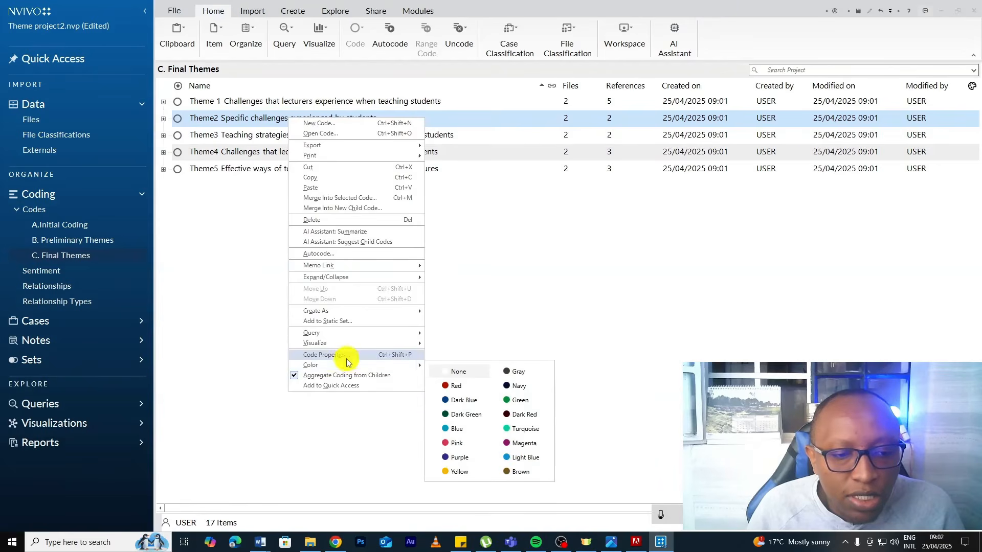
left_click(343, 356)
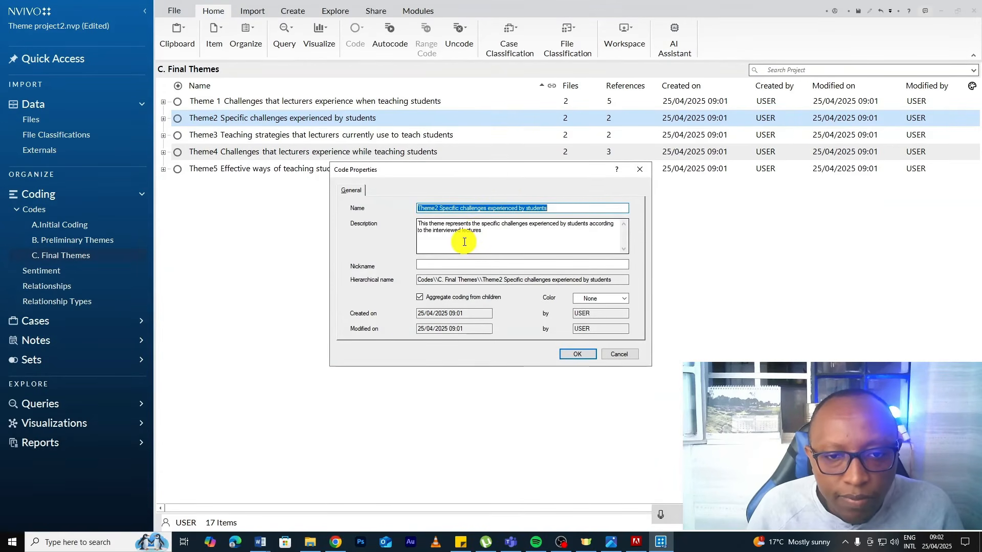
left_click(465, 209)
left_click_drag(464, 209, 441, 205)
key("BackSpace")
type("C")
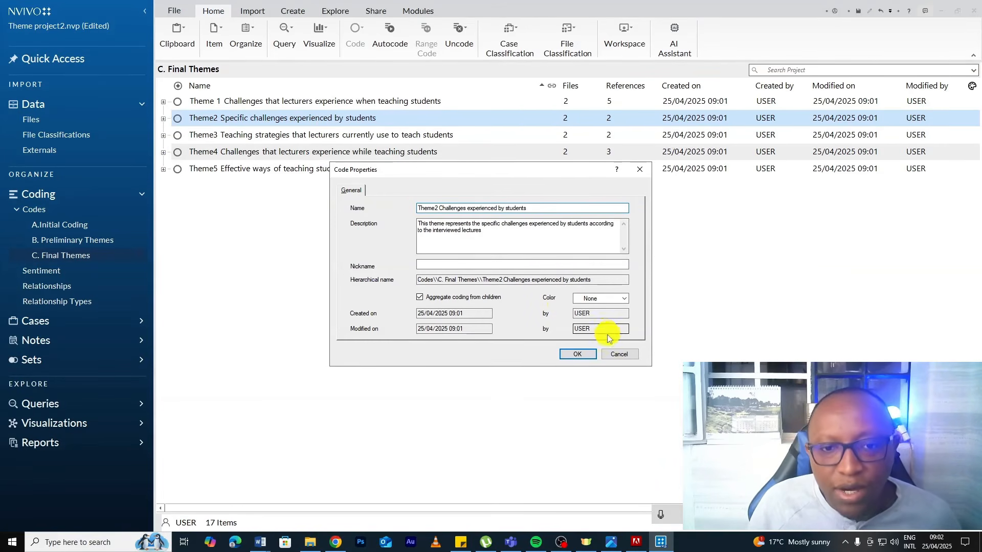
left_click(587, 354)
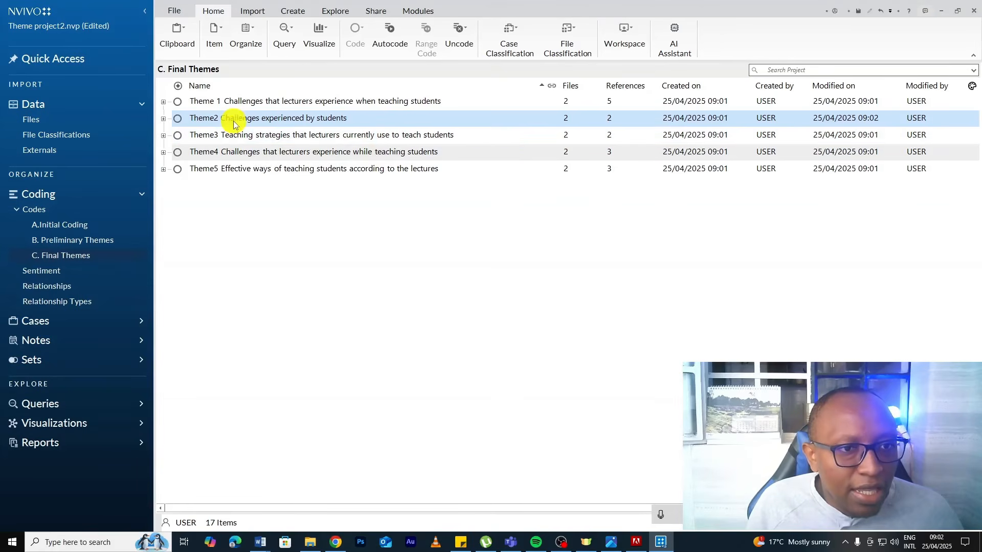
- Add a space before the number in the second theme's name so it reads "Theme 2 Challenges experienced by students"
right_click(233, 119)
left_click(277, 358)
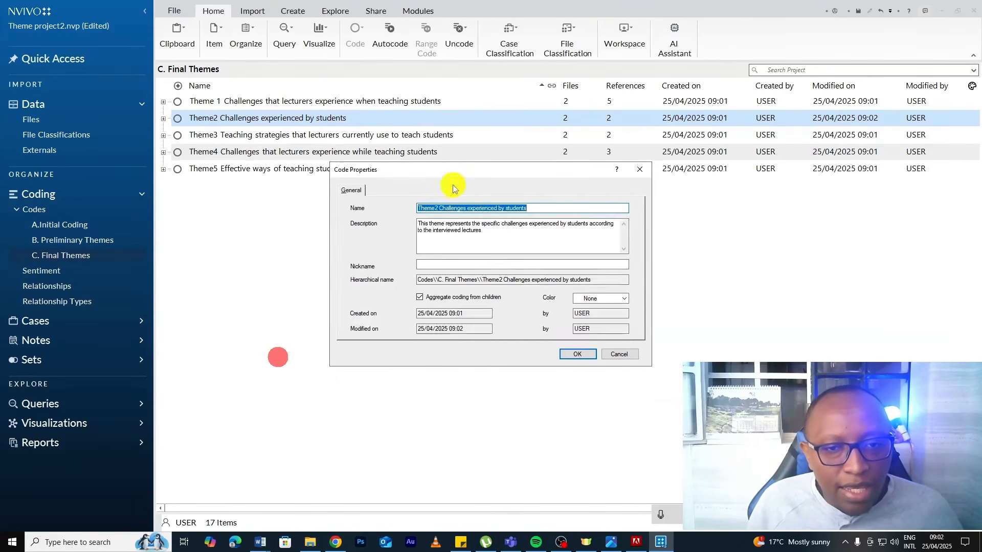
left_click(435, 209)
left_click(577, 354)
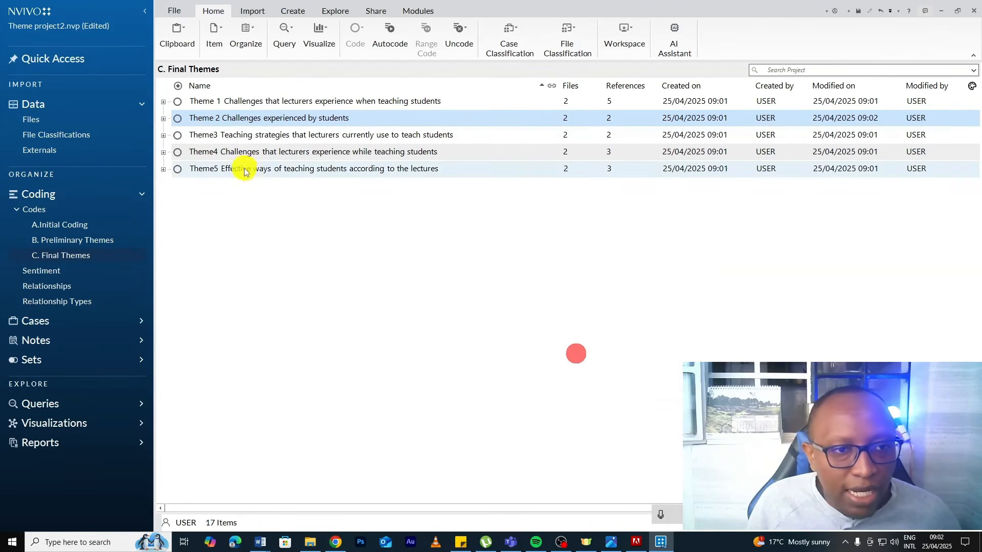
- Rename the third theme in C. Final Themes as "Theme 3 current teaching strategies"
left_click(244, 138)
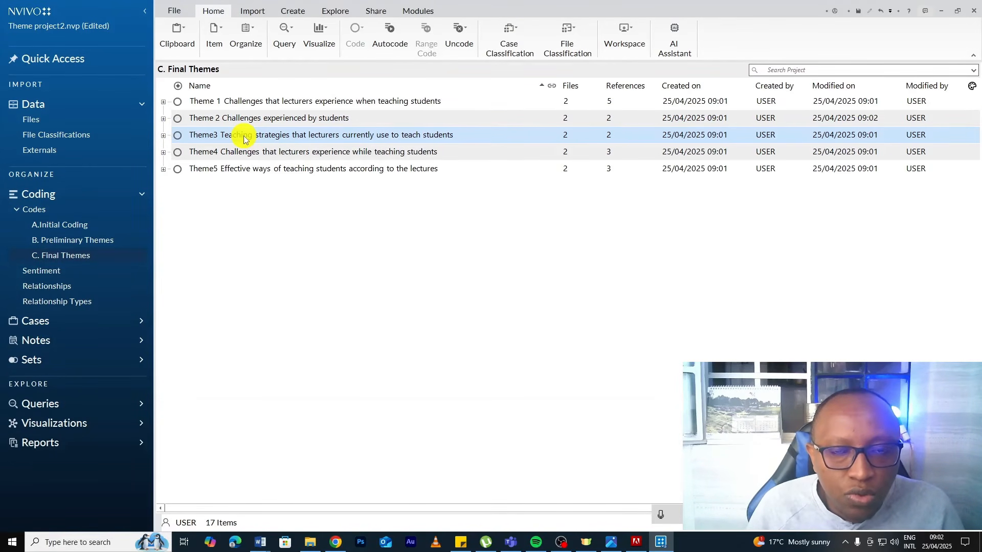
right_click(244, 138)
left_click(278, 375)
left_click(447, 208)
left_click_drag(440, 208, 604, 210)
key("BackSpace")
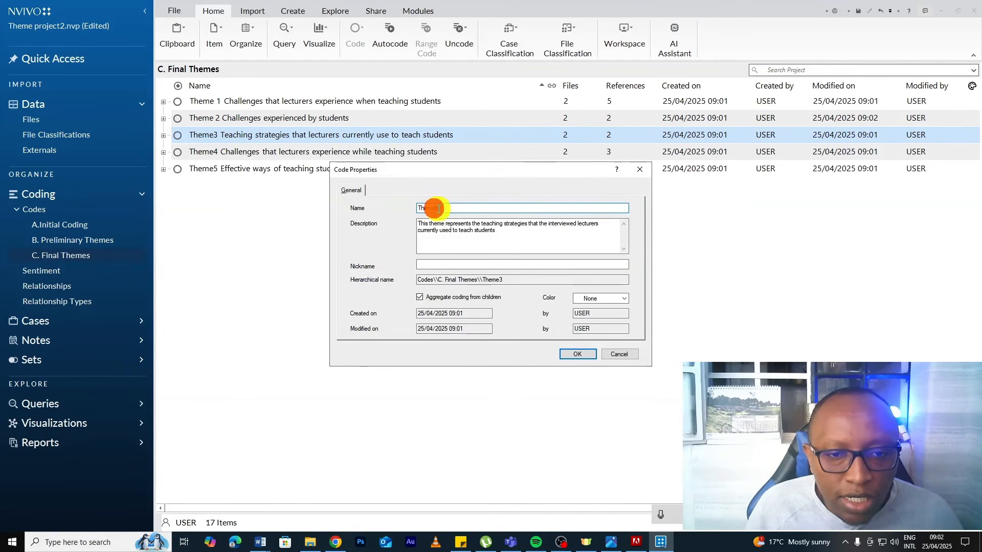
left_click(442, 210)
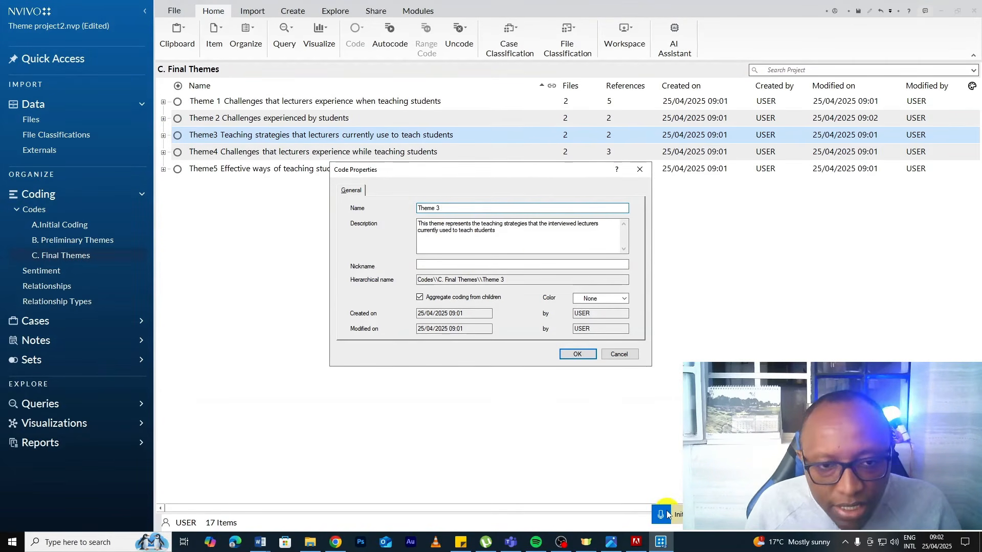
type("current teaching strategies")
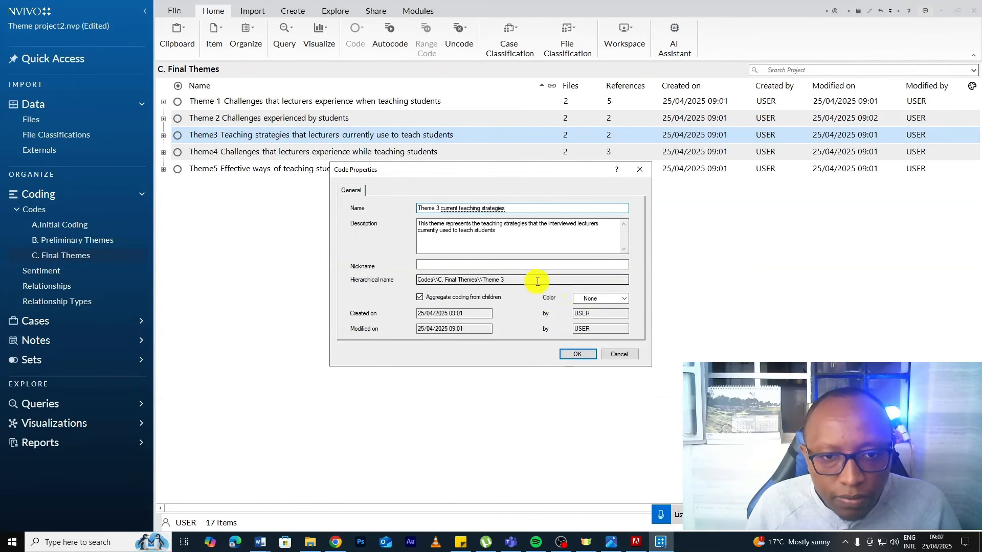
left_click(577, 354)
- Capitalize the first word of the third theme's title so the name reads "Theme 3 Current teaching strategies"
right_click(278, 135)
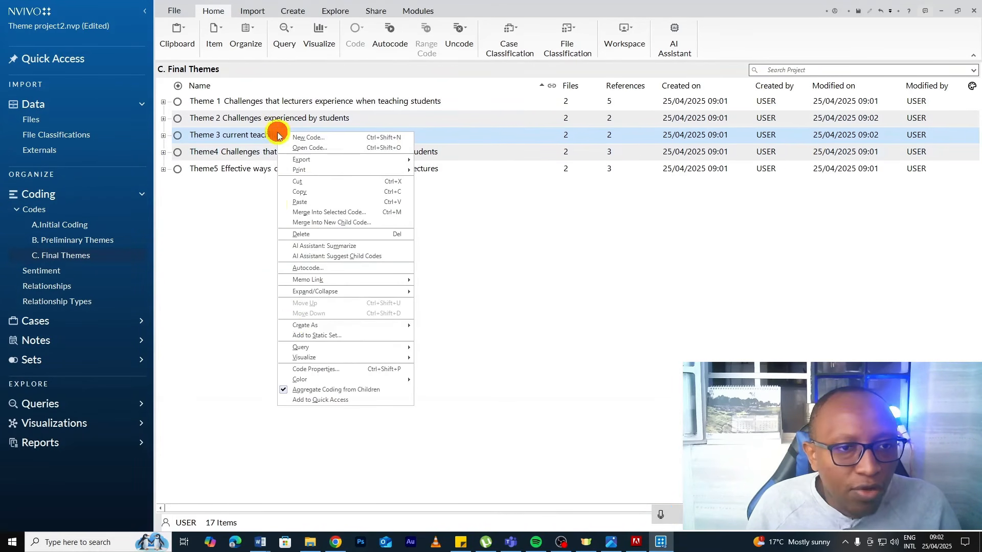
left_click(310, 370)
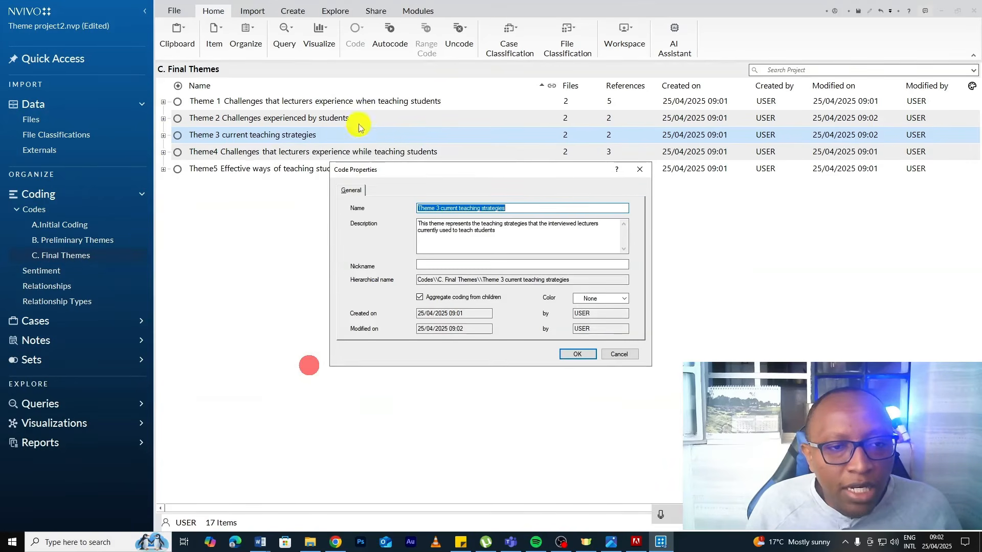
left_click(443, 213)
key("BackSpace")
type("C")
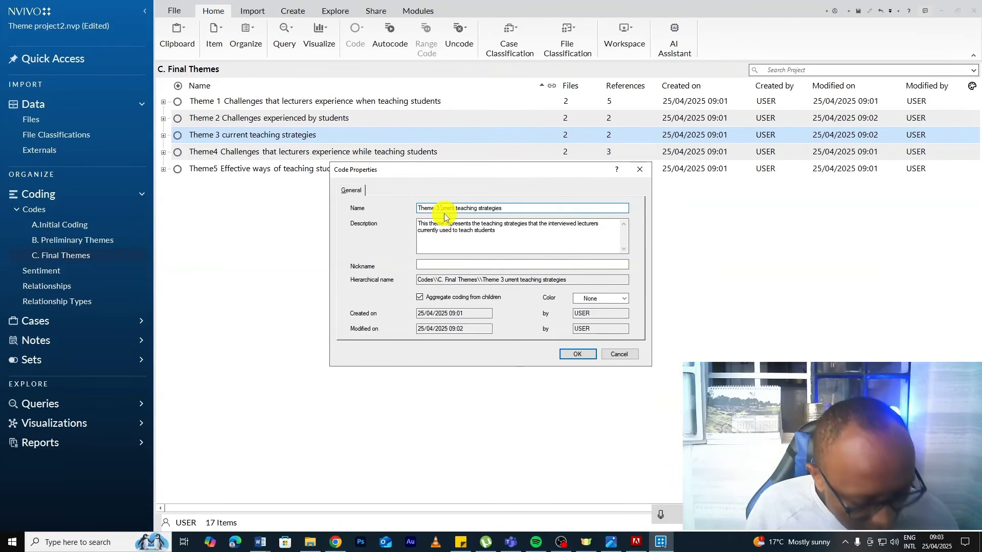
left_click(569, 354)
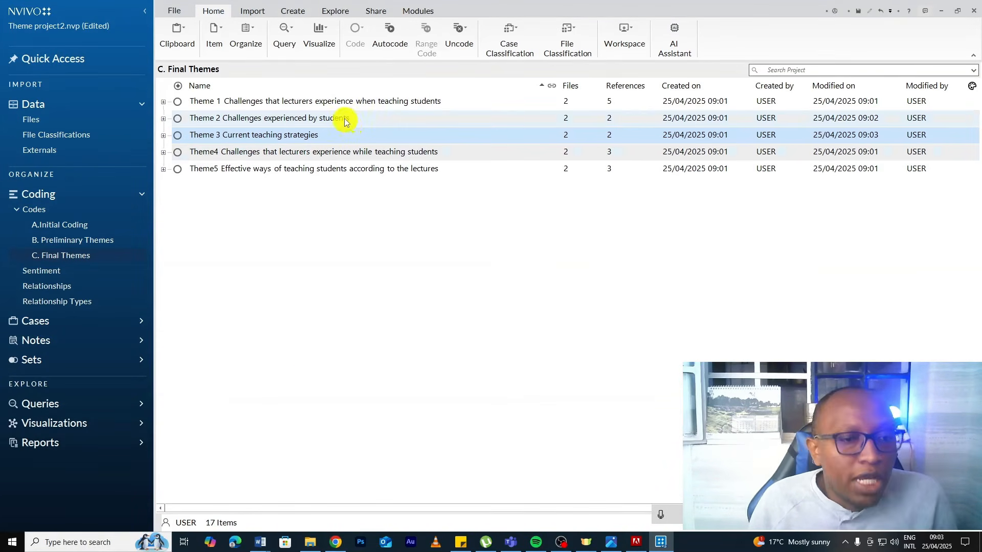
- Add a space before the number in the fourth theme's name to read "Theme 4 Challenges that lecturers experience while teaching students"
right_click(292, 153)
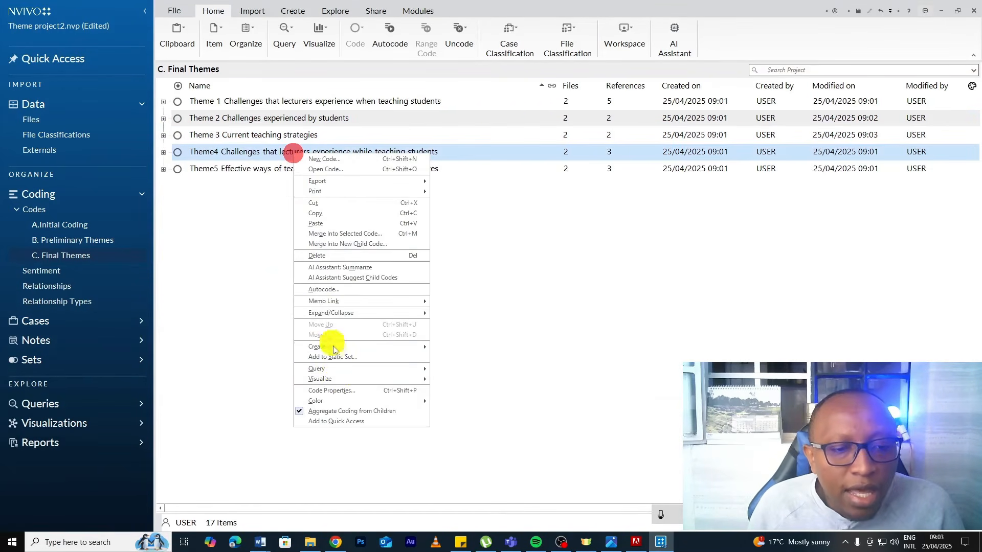
left_click(336, 388)
left_click(435, 208)
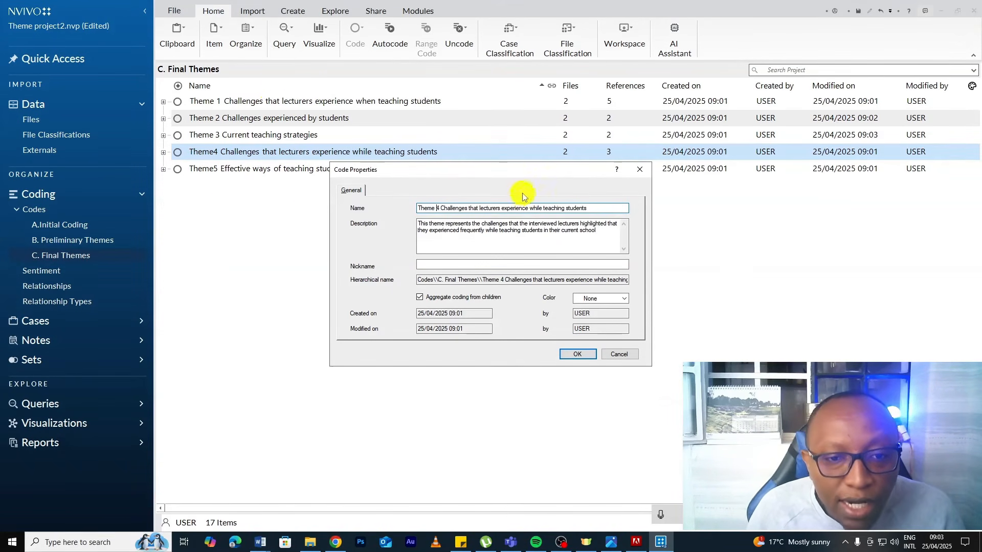
left_click(577, 354)
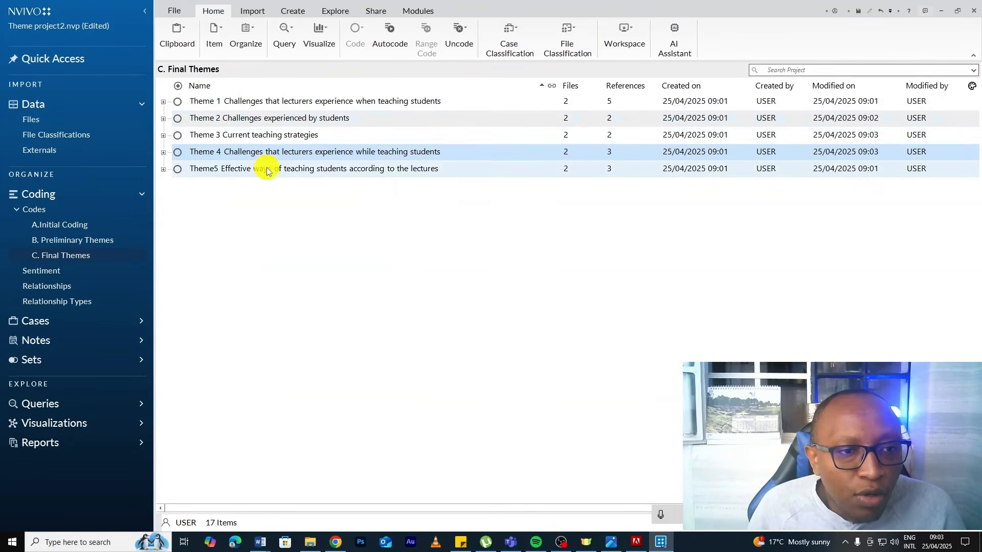
- Expand Themes 1 and 4, and merge "Insufficient classroom facilities" and "Insufficient toilet facilities for students" into "Inadequate facilities" by cutting them
left_click(164, 103)
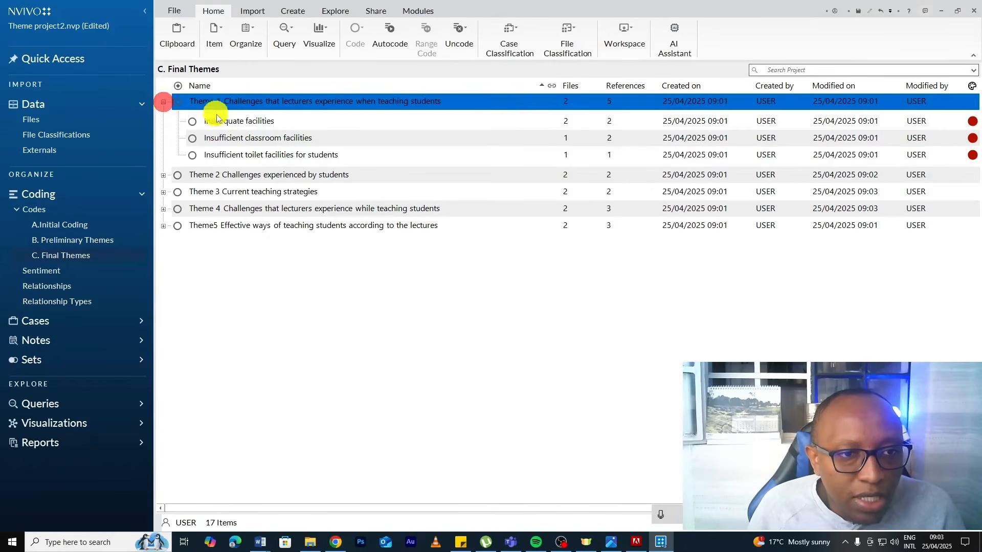
left_click(164, 210)
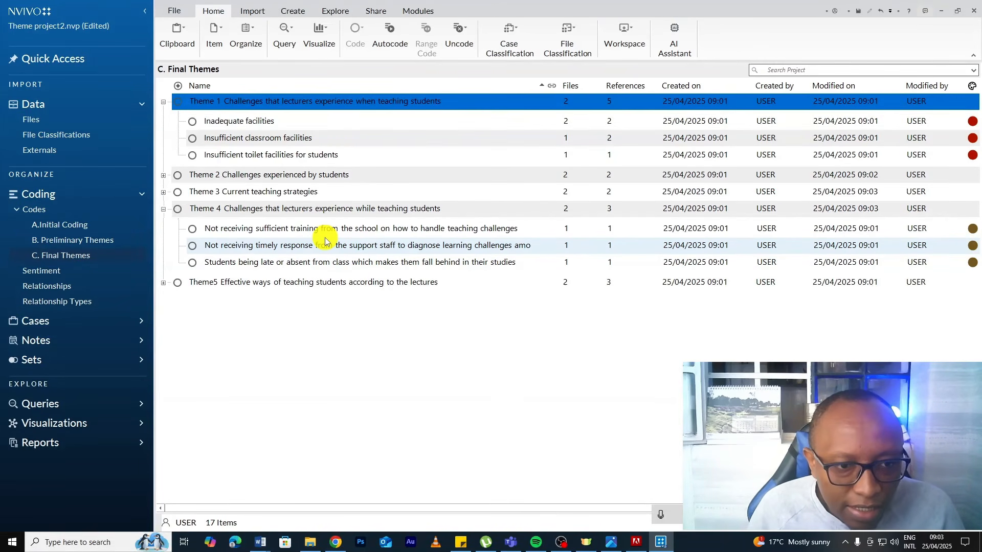
left_click(260, 160)
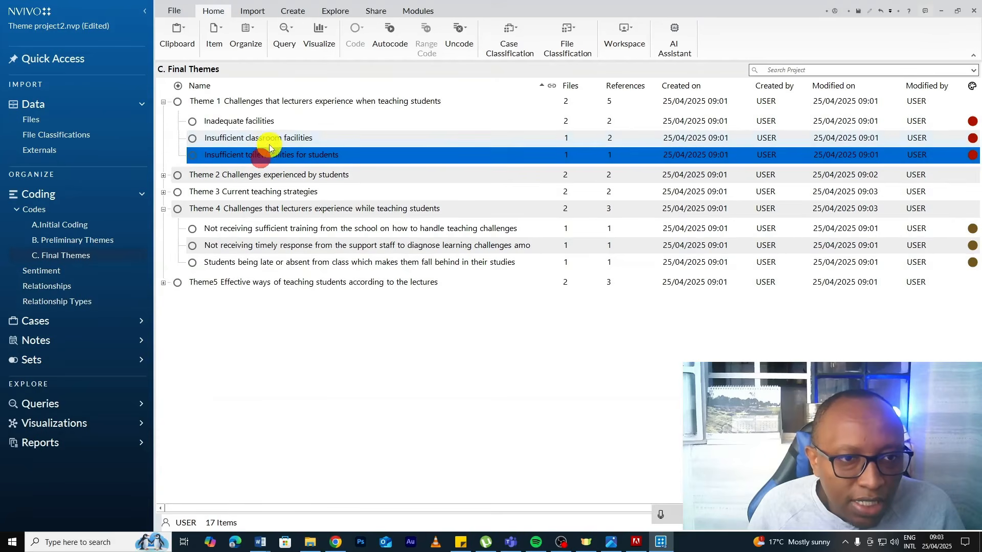
left_click(270, 139, "ctrl")
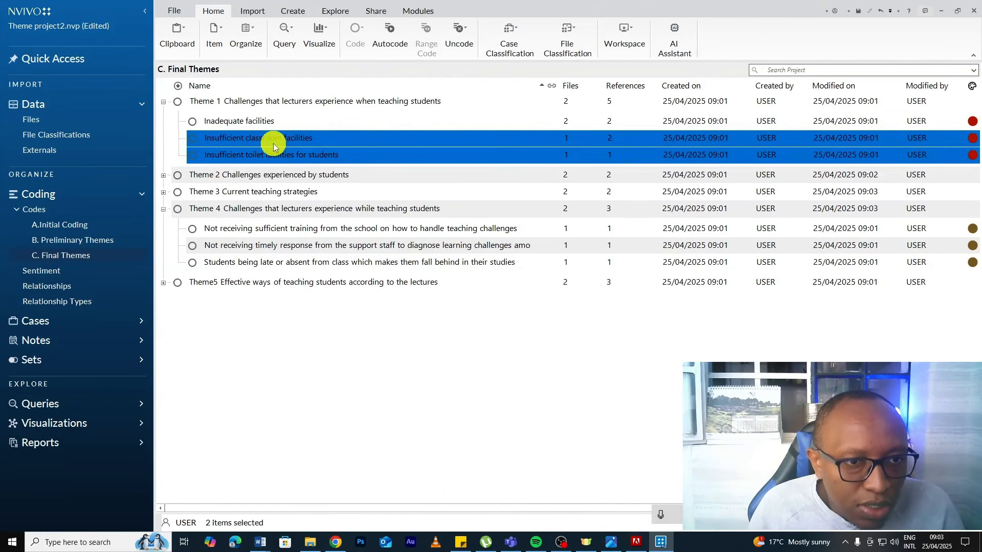
right_click(275, 142)
left_click(301, 167)
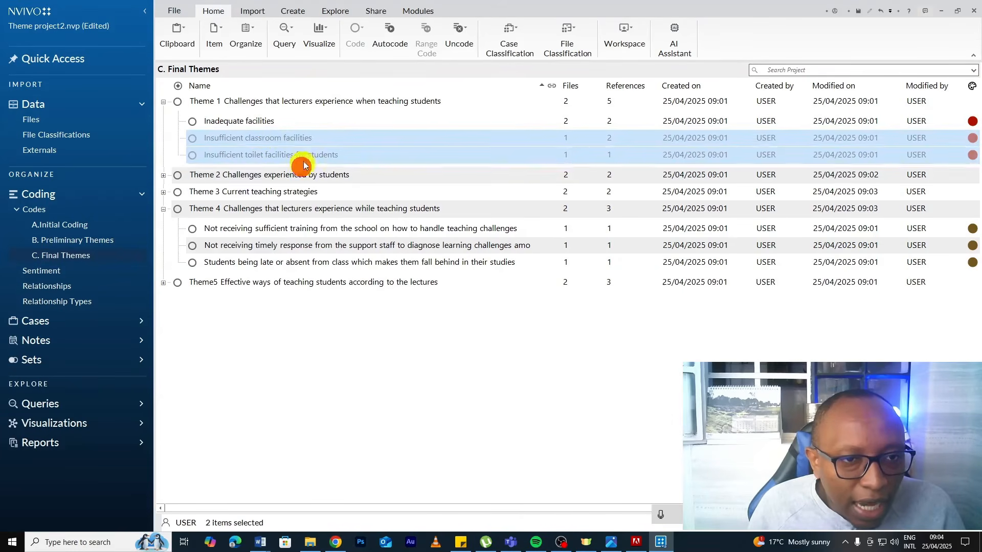
left_click(248, 125)
right_click(248, 122)
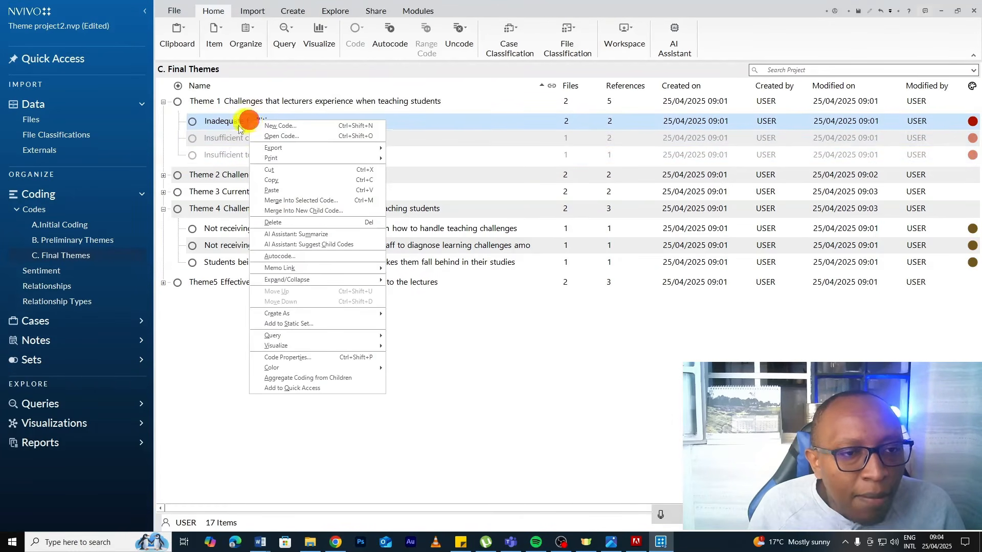
left_click(286, 200)
left_click(551, 293)
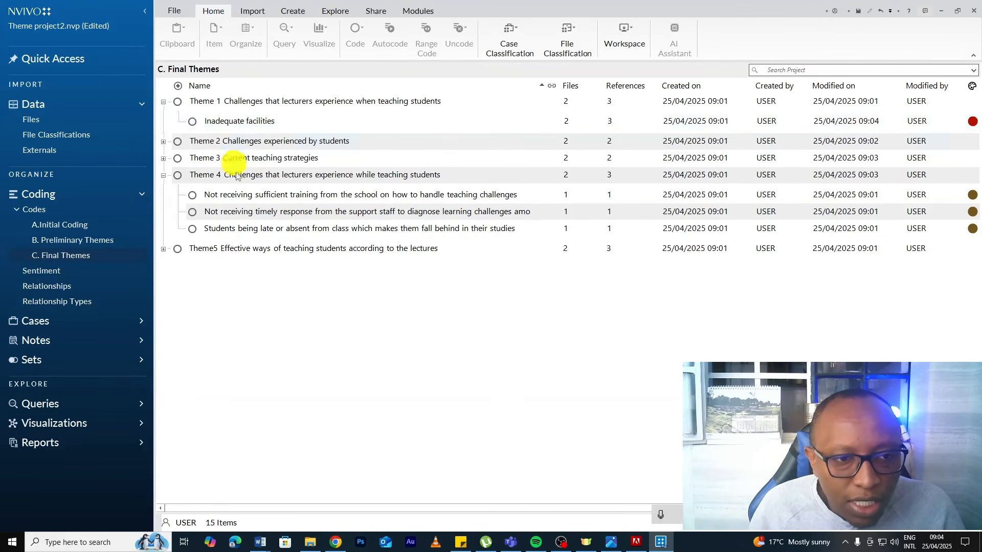
- Move all three child codes of Theme 4 into Theme 1 Challenges that lecturers experience when teaching students
left_click(265, 193)
left_click(250, 212, "ctrl")
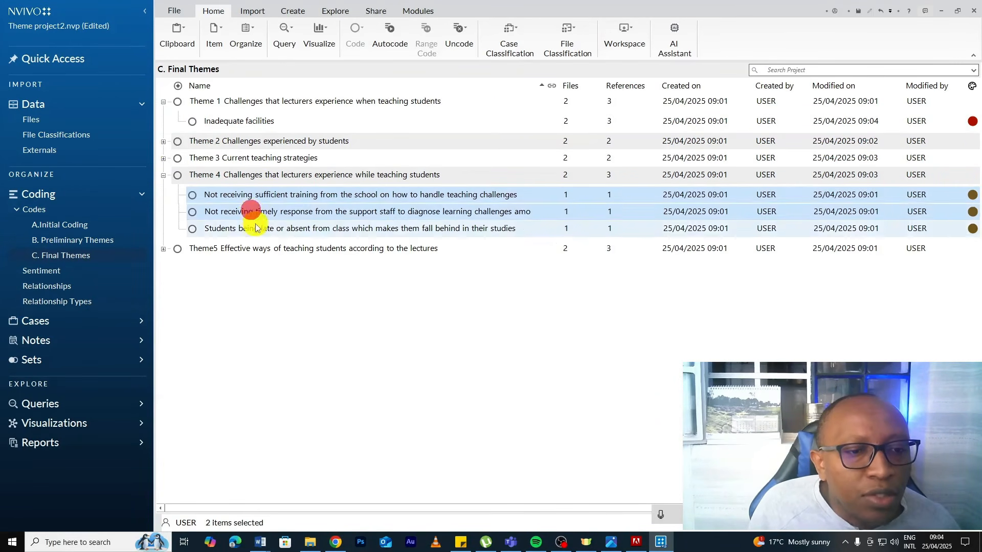
left_click(255, 225)
left_click(252, 212, "ctrl")
left_click(250, 199, "ctrl")
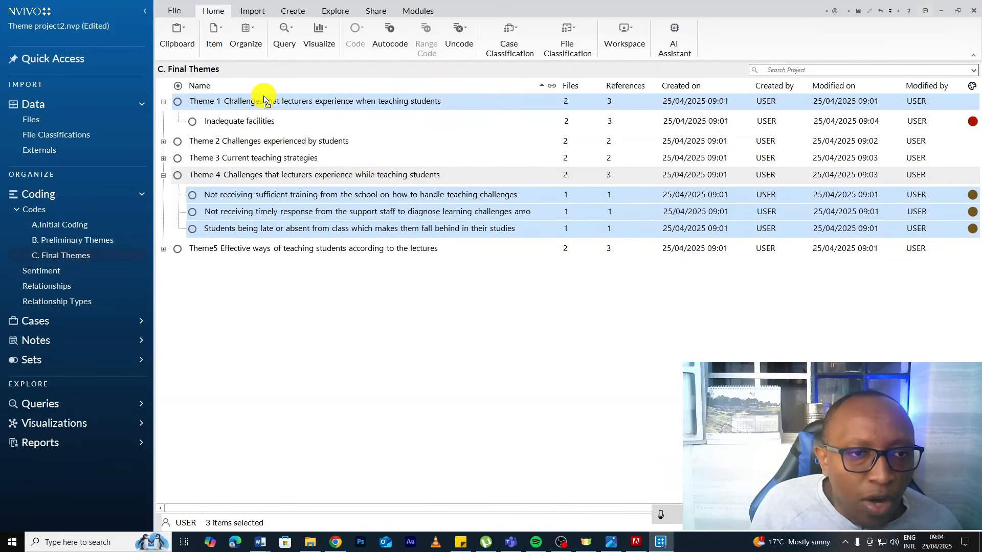
left_click_drag(265, 101, 260, 98)
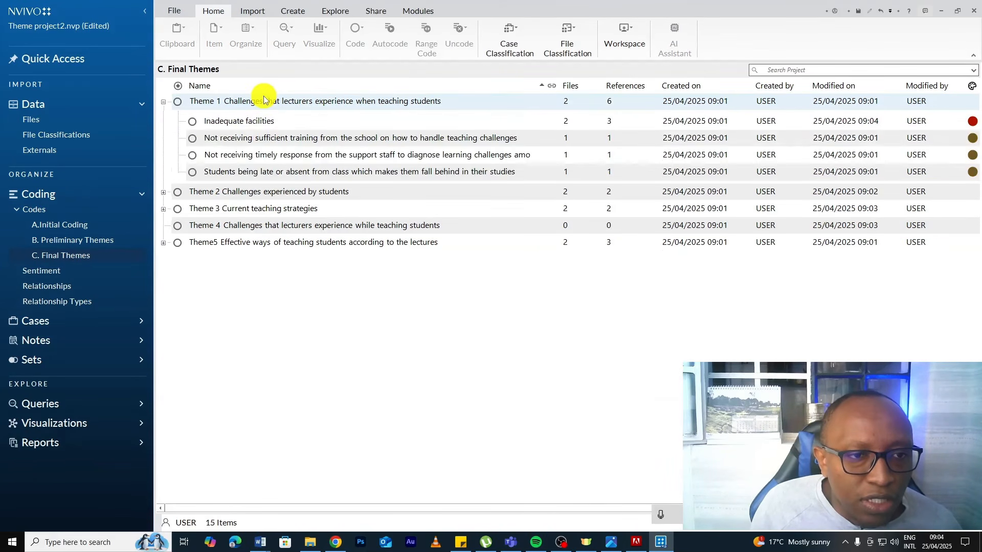
- Delete the emptied Theme 4 Challenges that lecturers experience while teaching students from C. Final Themes
left_click(266, 228)
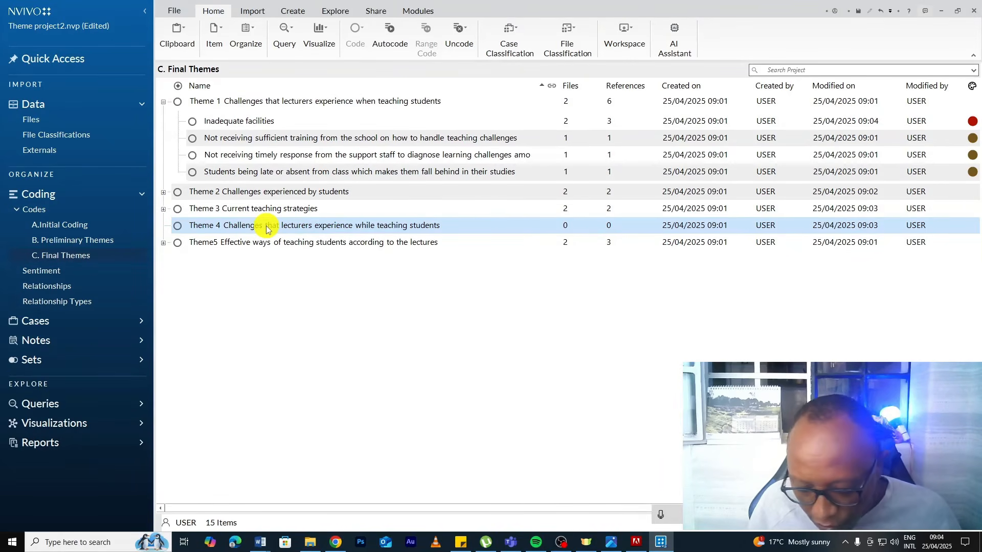
key("Delete")
left_click(516, 307)
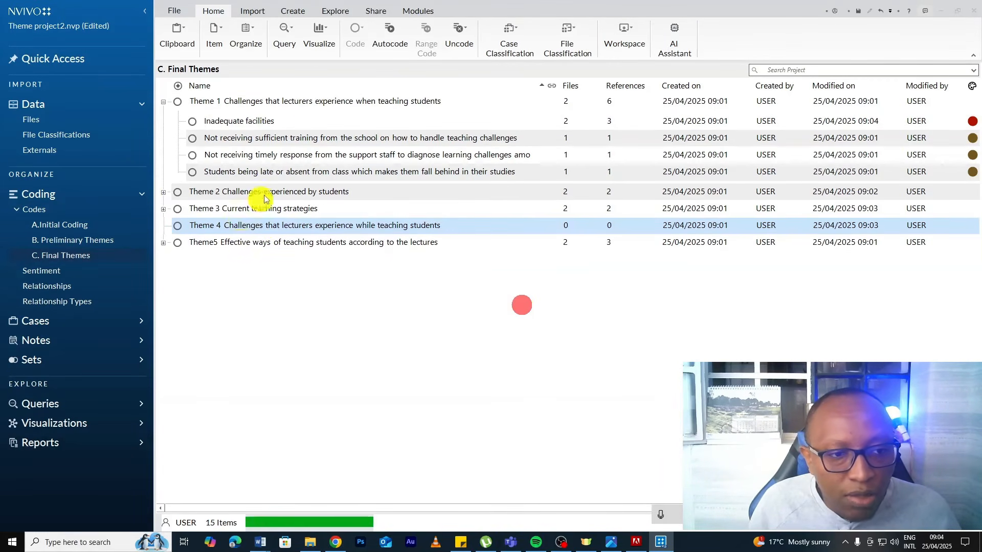
- Rename Theme5 in C. Final Themes as "Theme 4 Effective ways of teaching students according to the lectures"
right_click(225, 225)
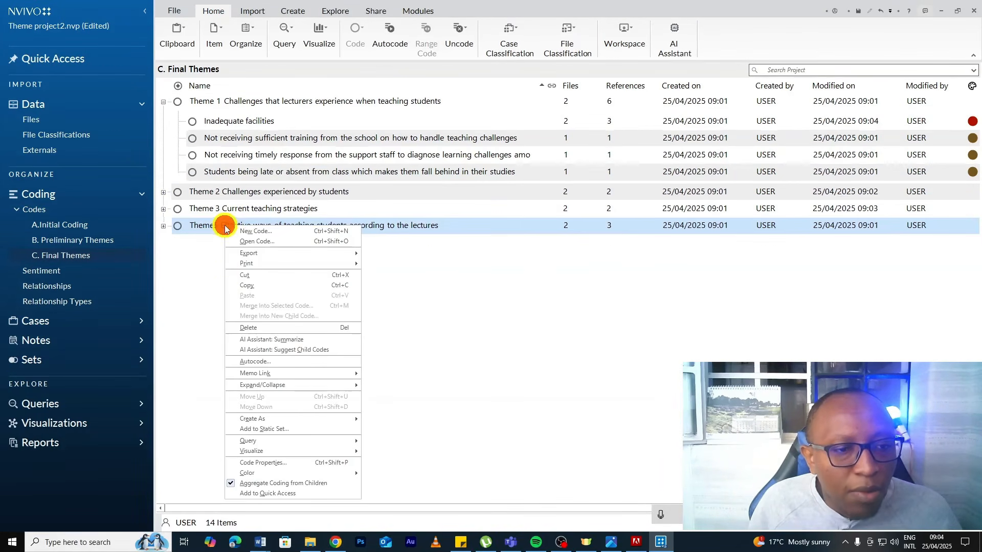
left_click(262, 463)
left_click(438, 209)
key("BackSpace")
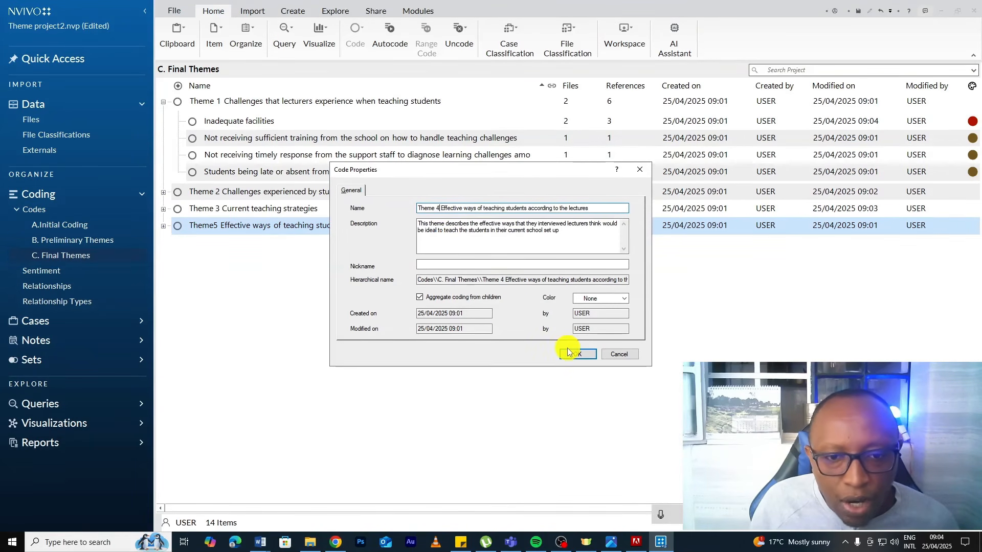
left_click(572, 354)
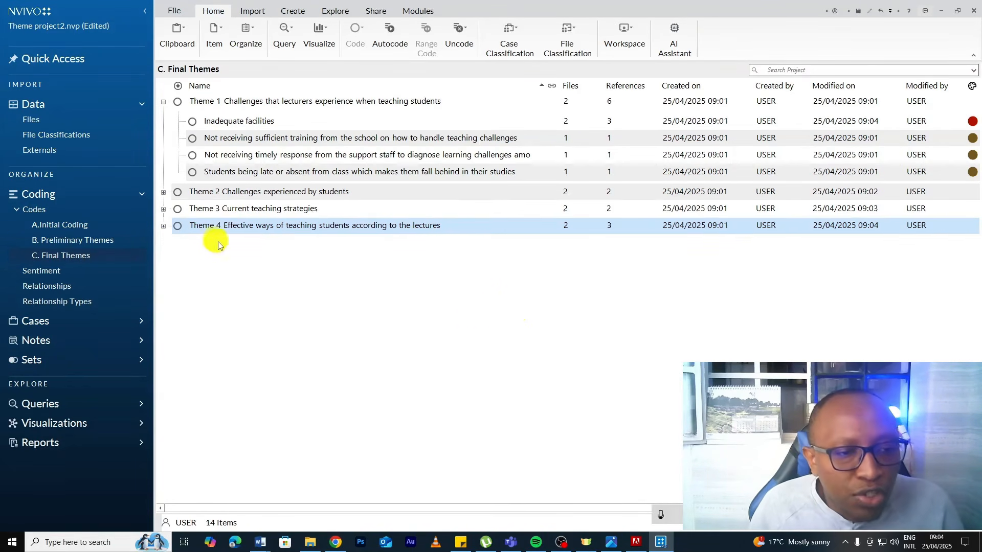
- Collapse Theme 1 and compare the B. Preliminary Themes list with the C. Final Themes list
left_click(163, 102)
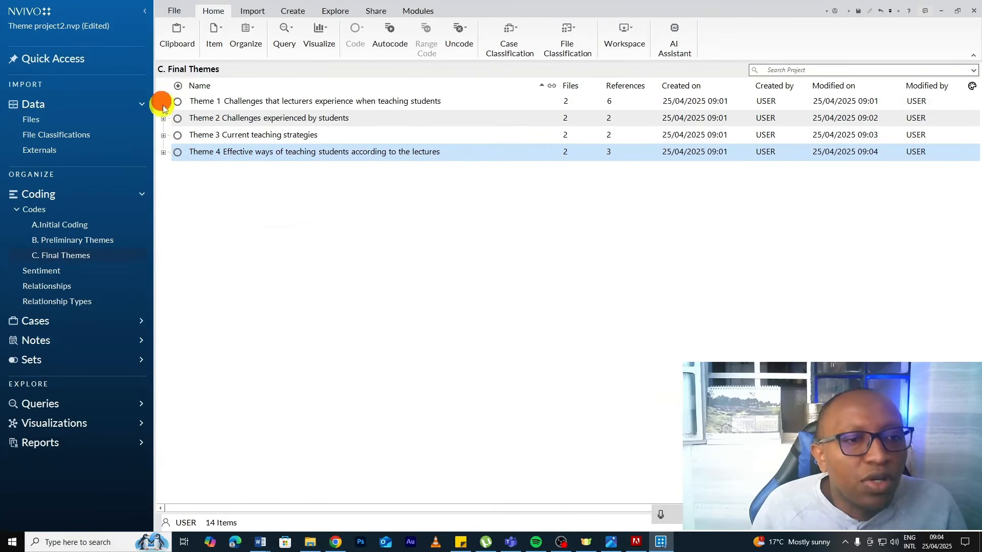
left_click(83, 242)
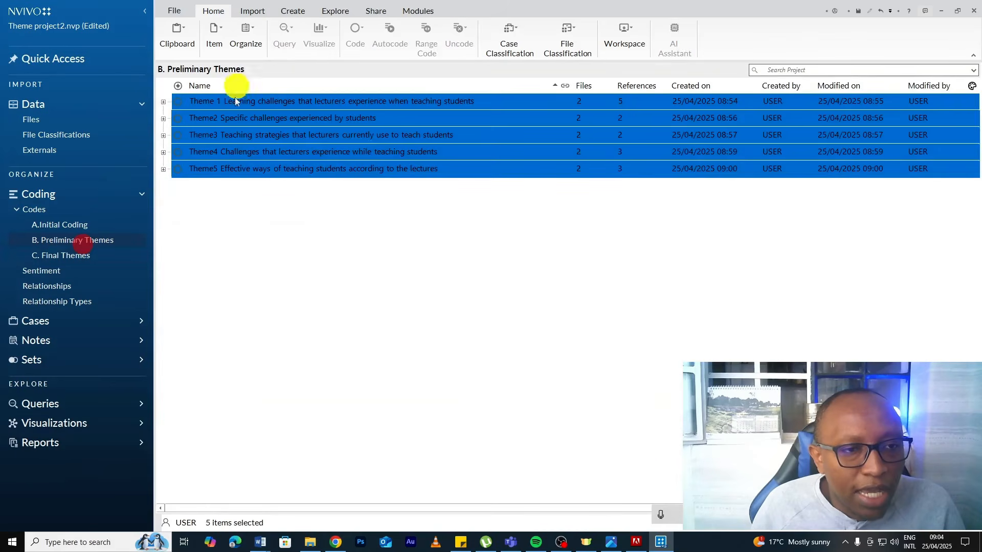
left_click(87, 255)
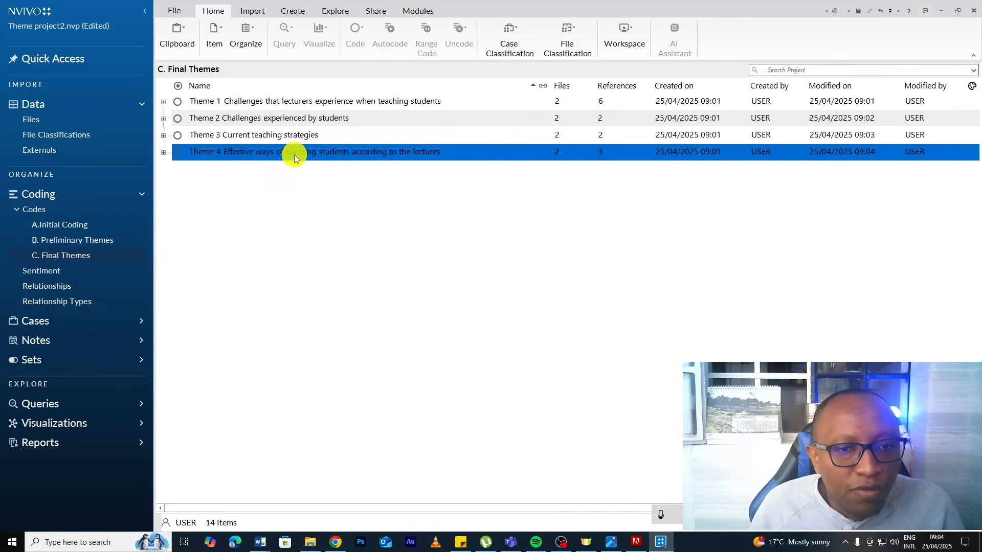
- Rename Theme 4 in C. Final Themes as "Theme 4 Effective ways of teaching students" and save the project
right_click(375, 149)
left_click(430, 387)
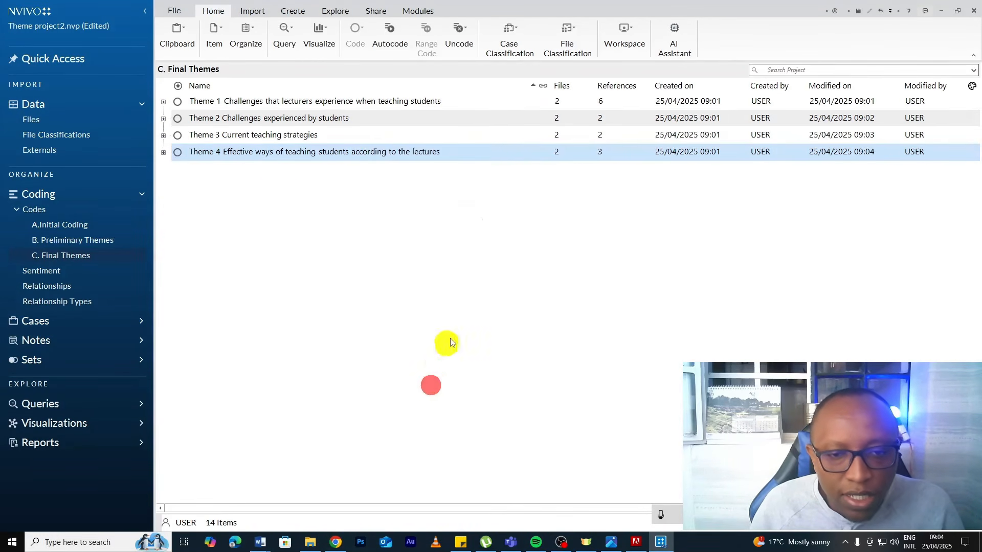
left_click(592, 207)
key("BackSpace")
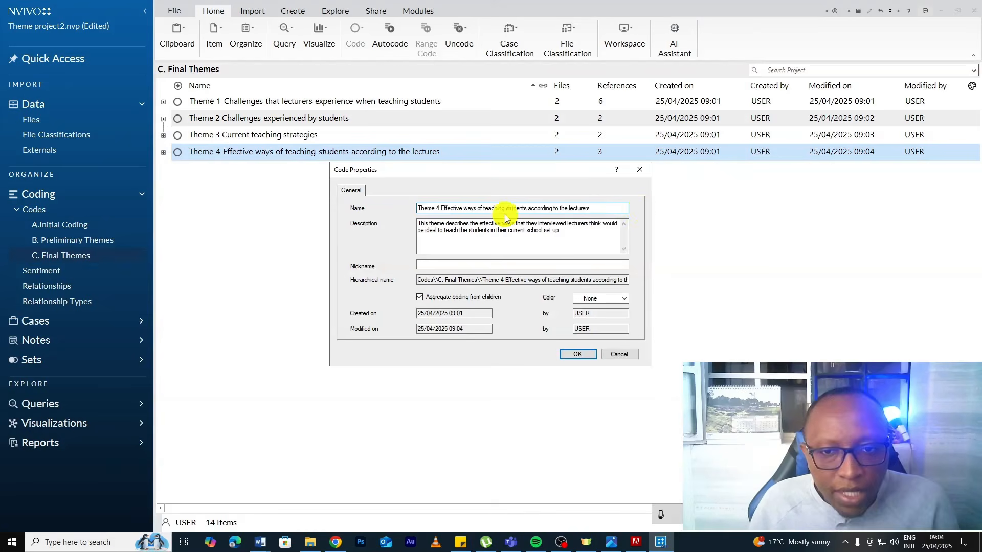
left_click_drag(532, 208, 594, 211)
key("BackSpace")
key("BackSpace")
key("BackSpace")
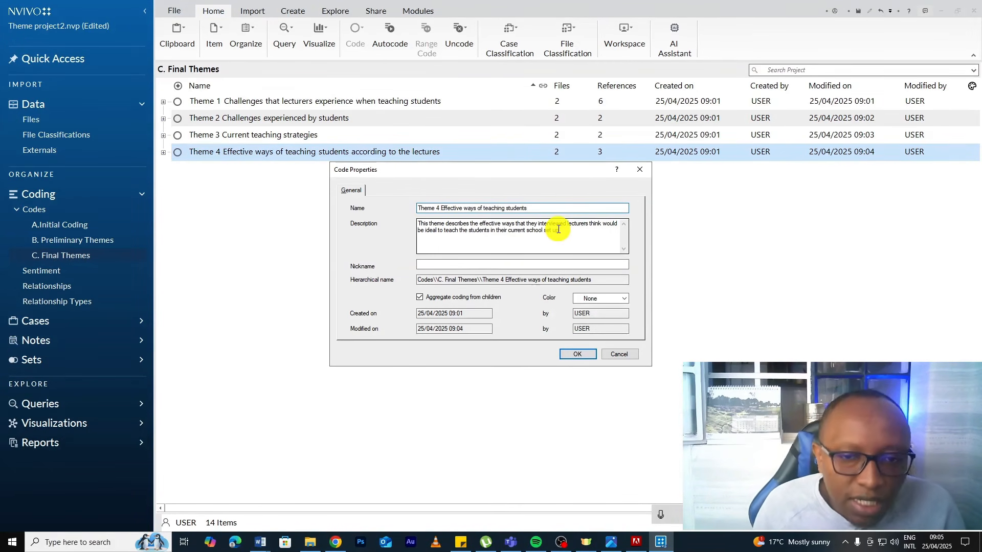
left_click(577, 353)
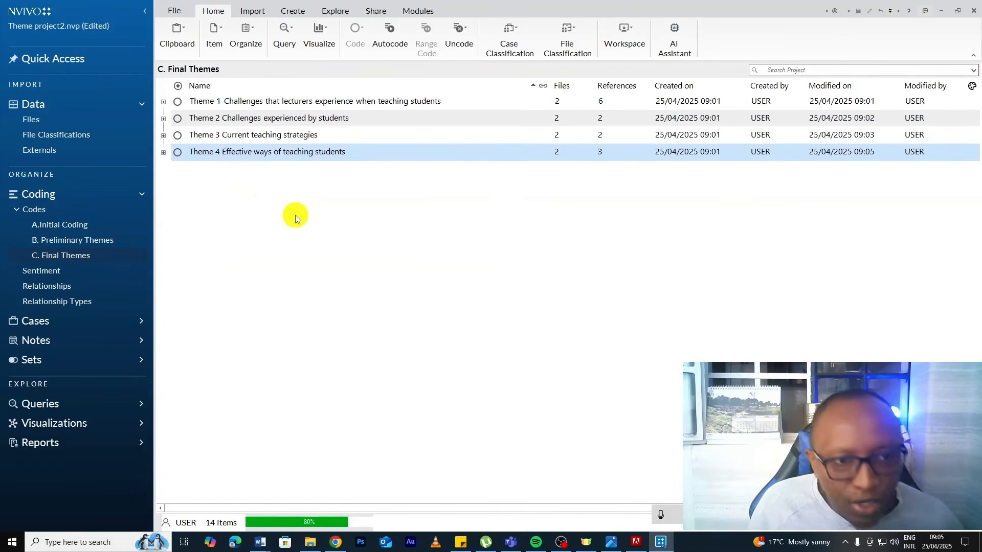
left_click(592, 249)
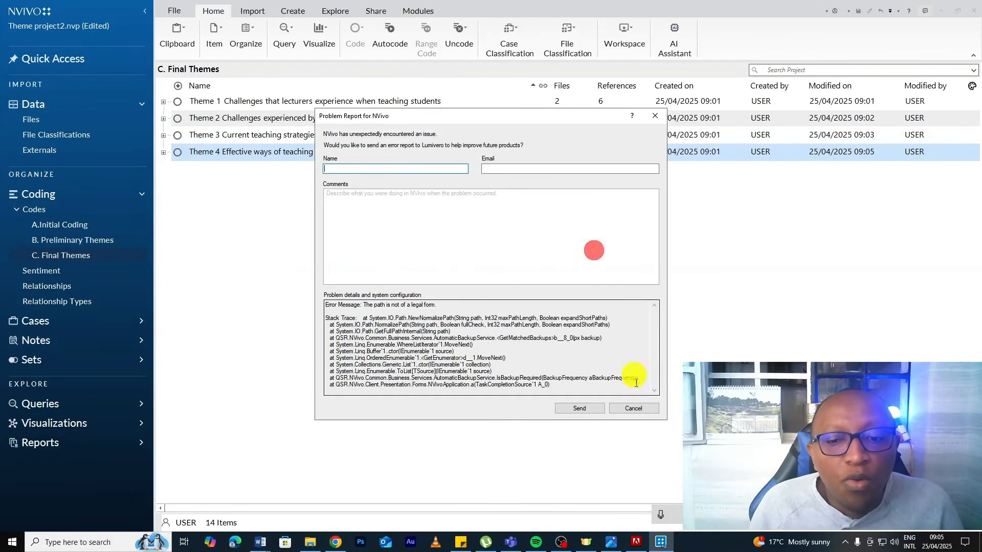
left_click(628, 408)
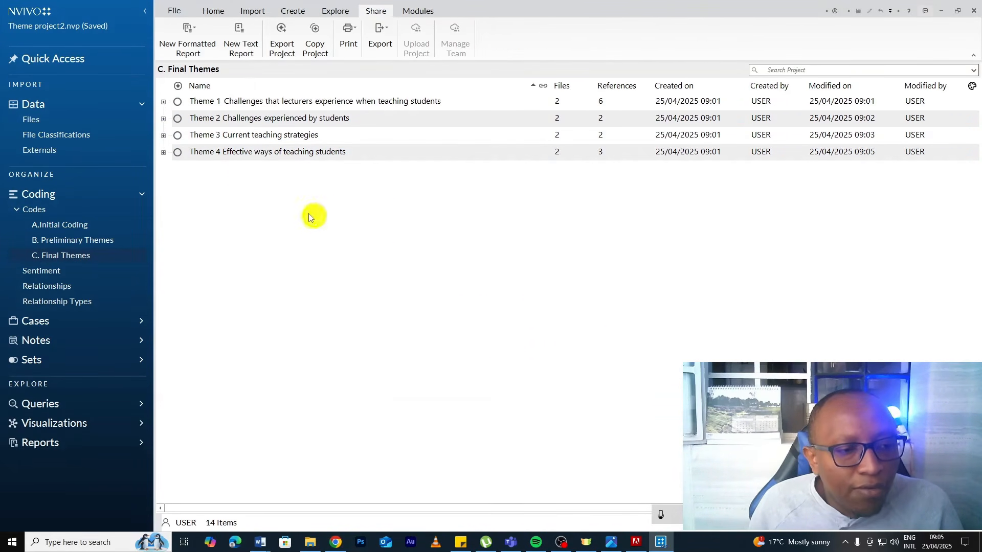
- Export the C. Final Themes codebook as a Word document to the Video 22 Nvivo 15 complete beginners guide folder, including numbers of files and references
left_click(380, 32)
left_click(403, 87)
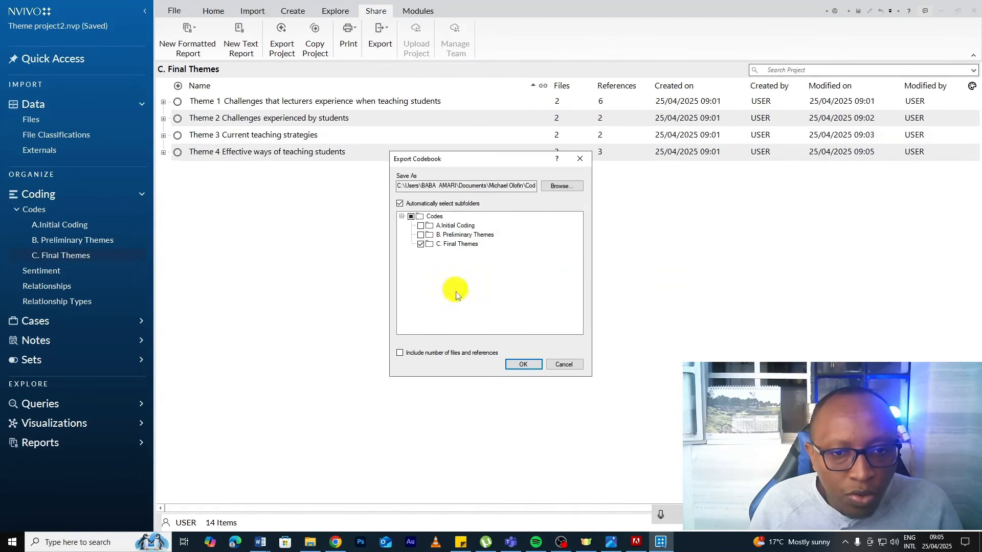
left_click(562, 185)
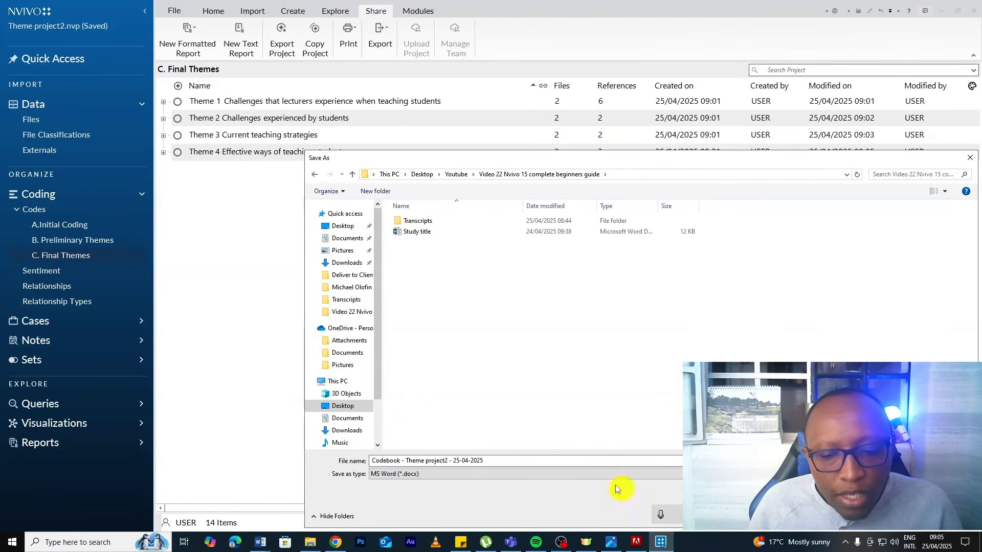
left_click_drag(546, 159, 546, 157)
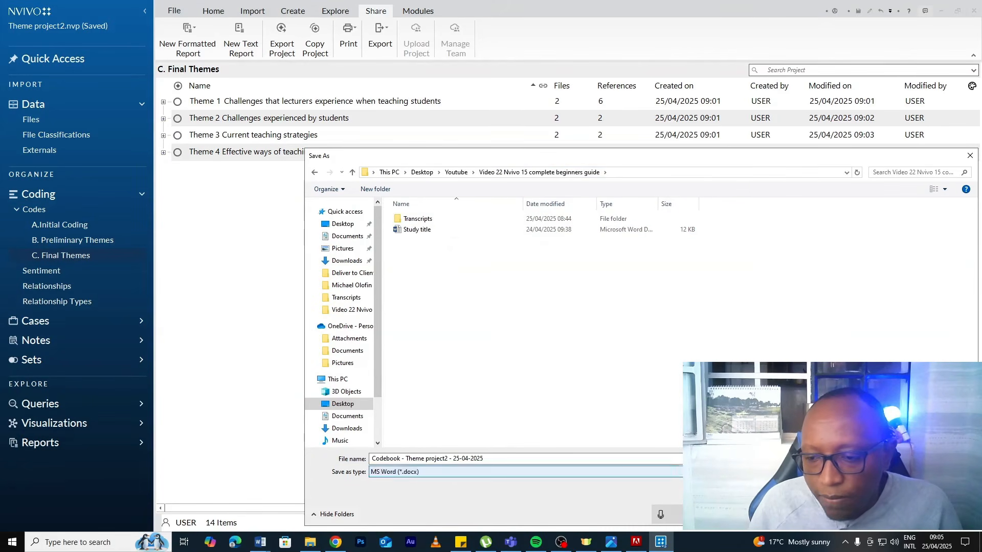
left_click_drag(818, 155, 728, 55)
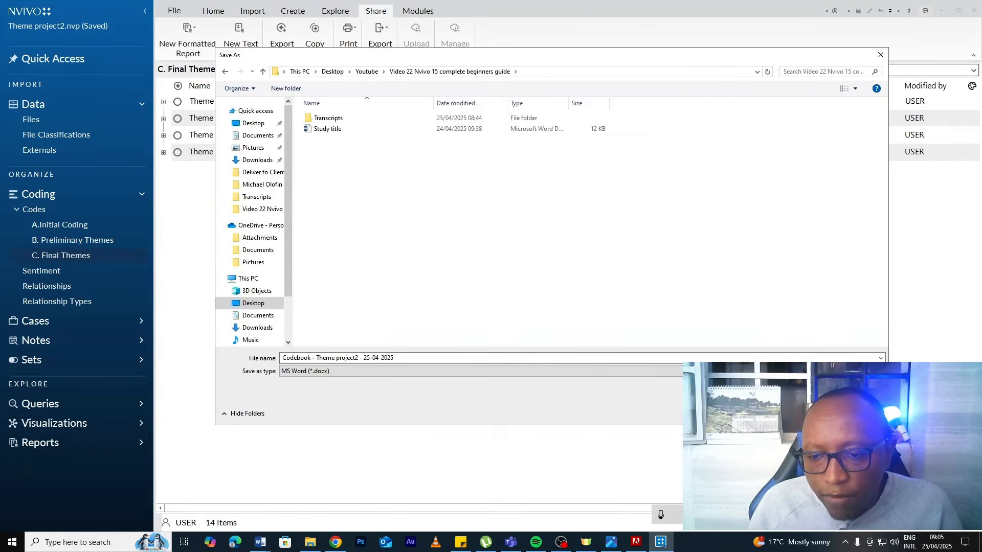
key("Return")
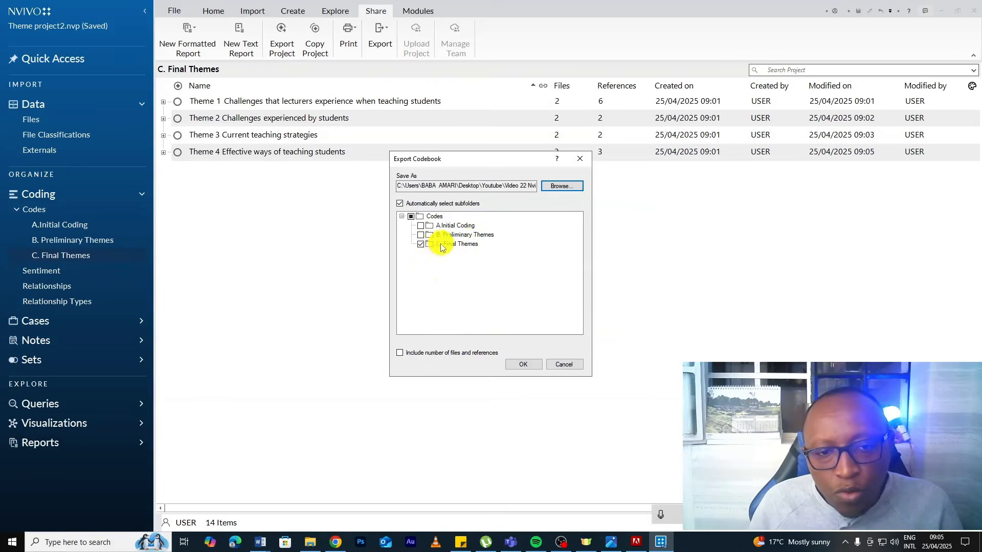
left_click(401, 354)
left_click(525, 364)
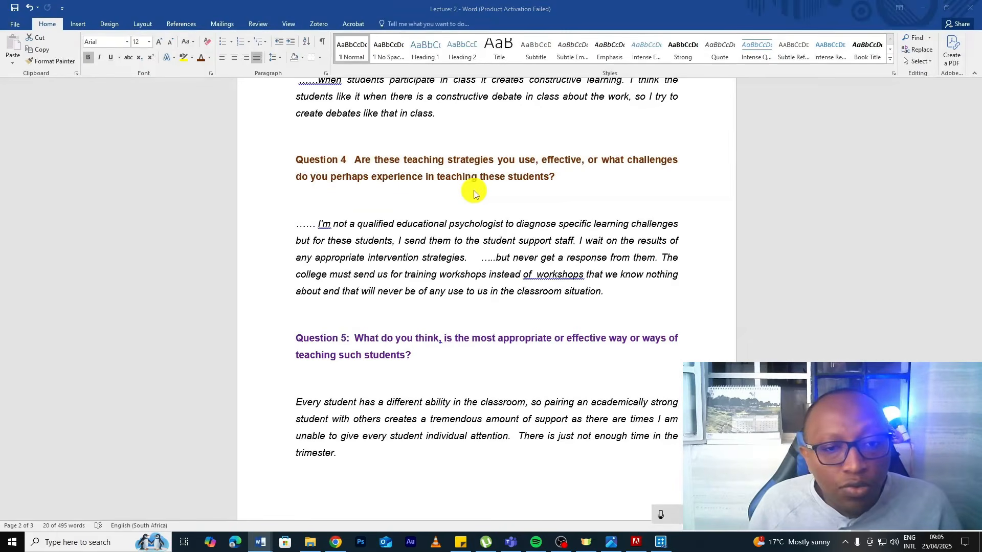
- Review the exported codebook's themes, descriptions, files and references in Word, and return to NVivo
scroll(467, 202, "down", 5)
scroll(467, 202, "up", 4)
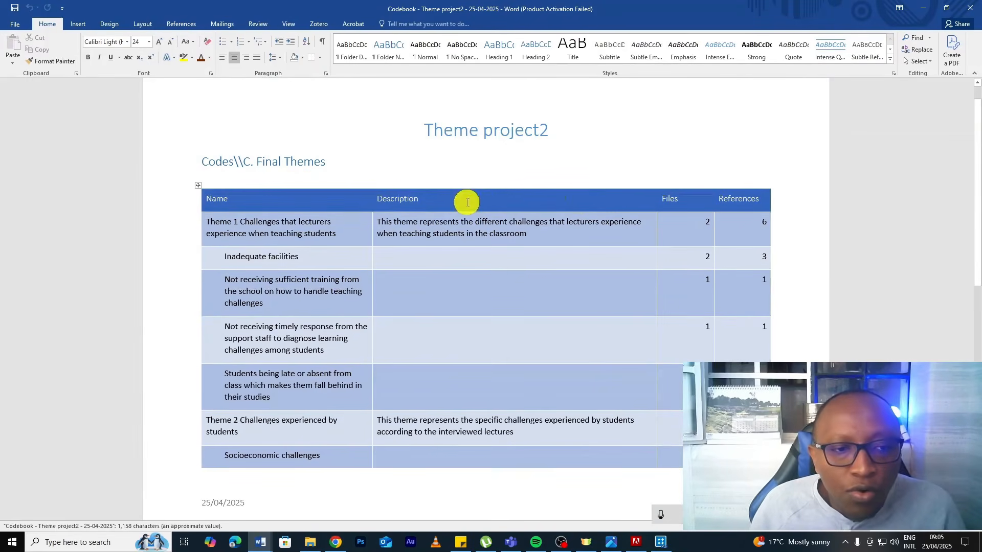
left_click(231, 220)
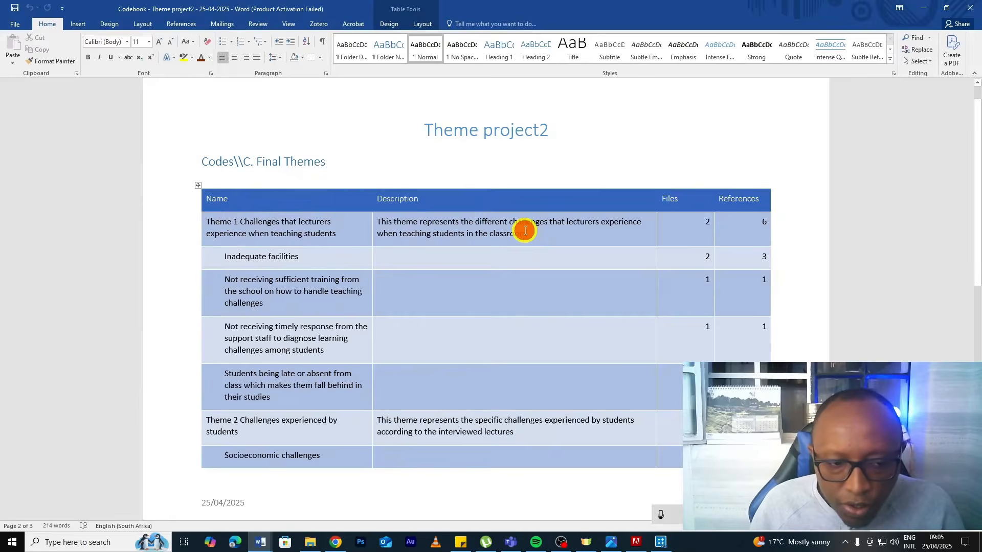
scroll(240, 186, "down", 4)
scroll(541, 254, "down", 3)
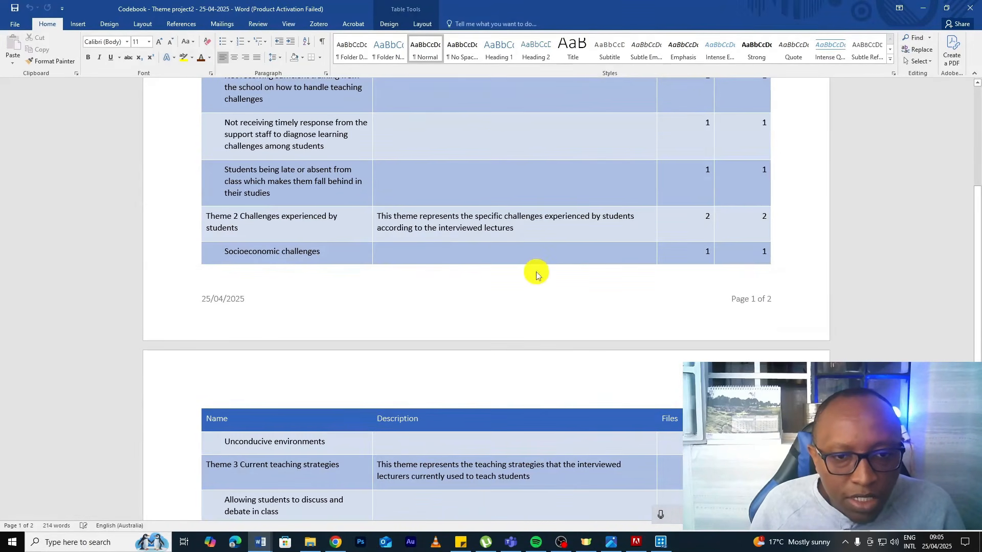
scroll(537, 272, "down", 10)
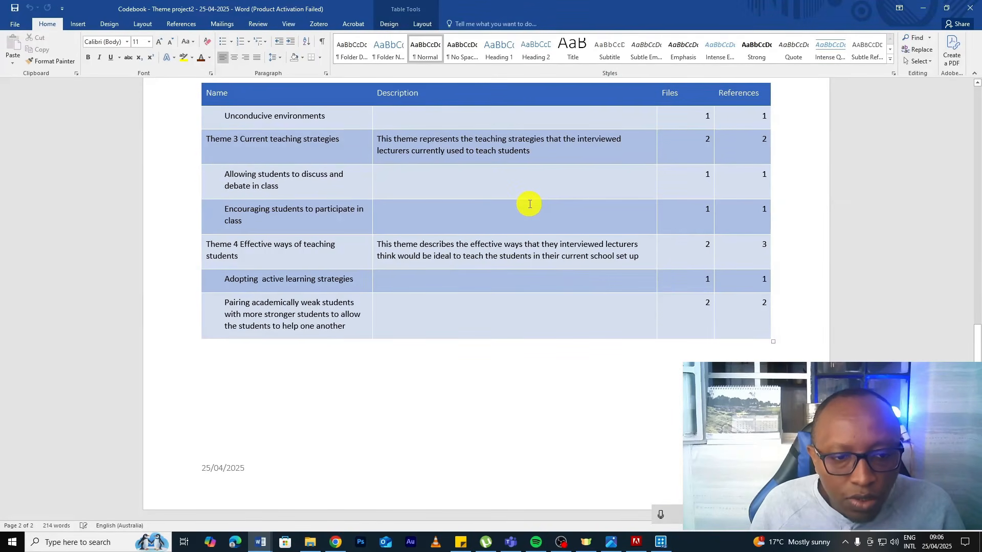
scroll(529, 204, "up", 17)
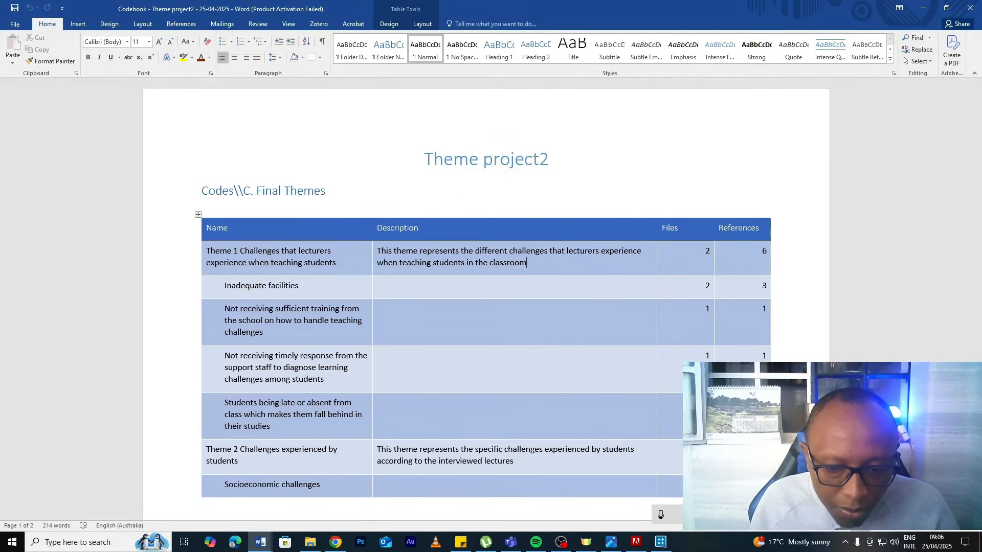
key("alt+Tab")
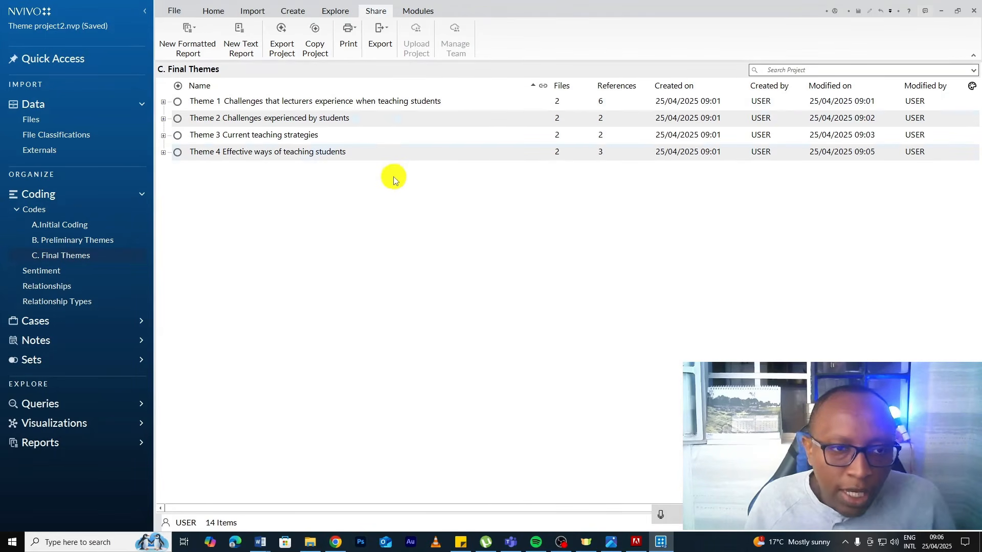